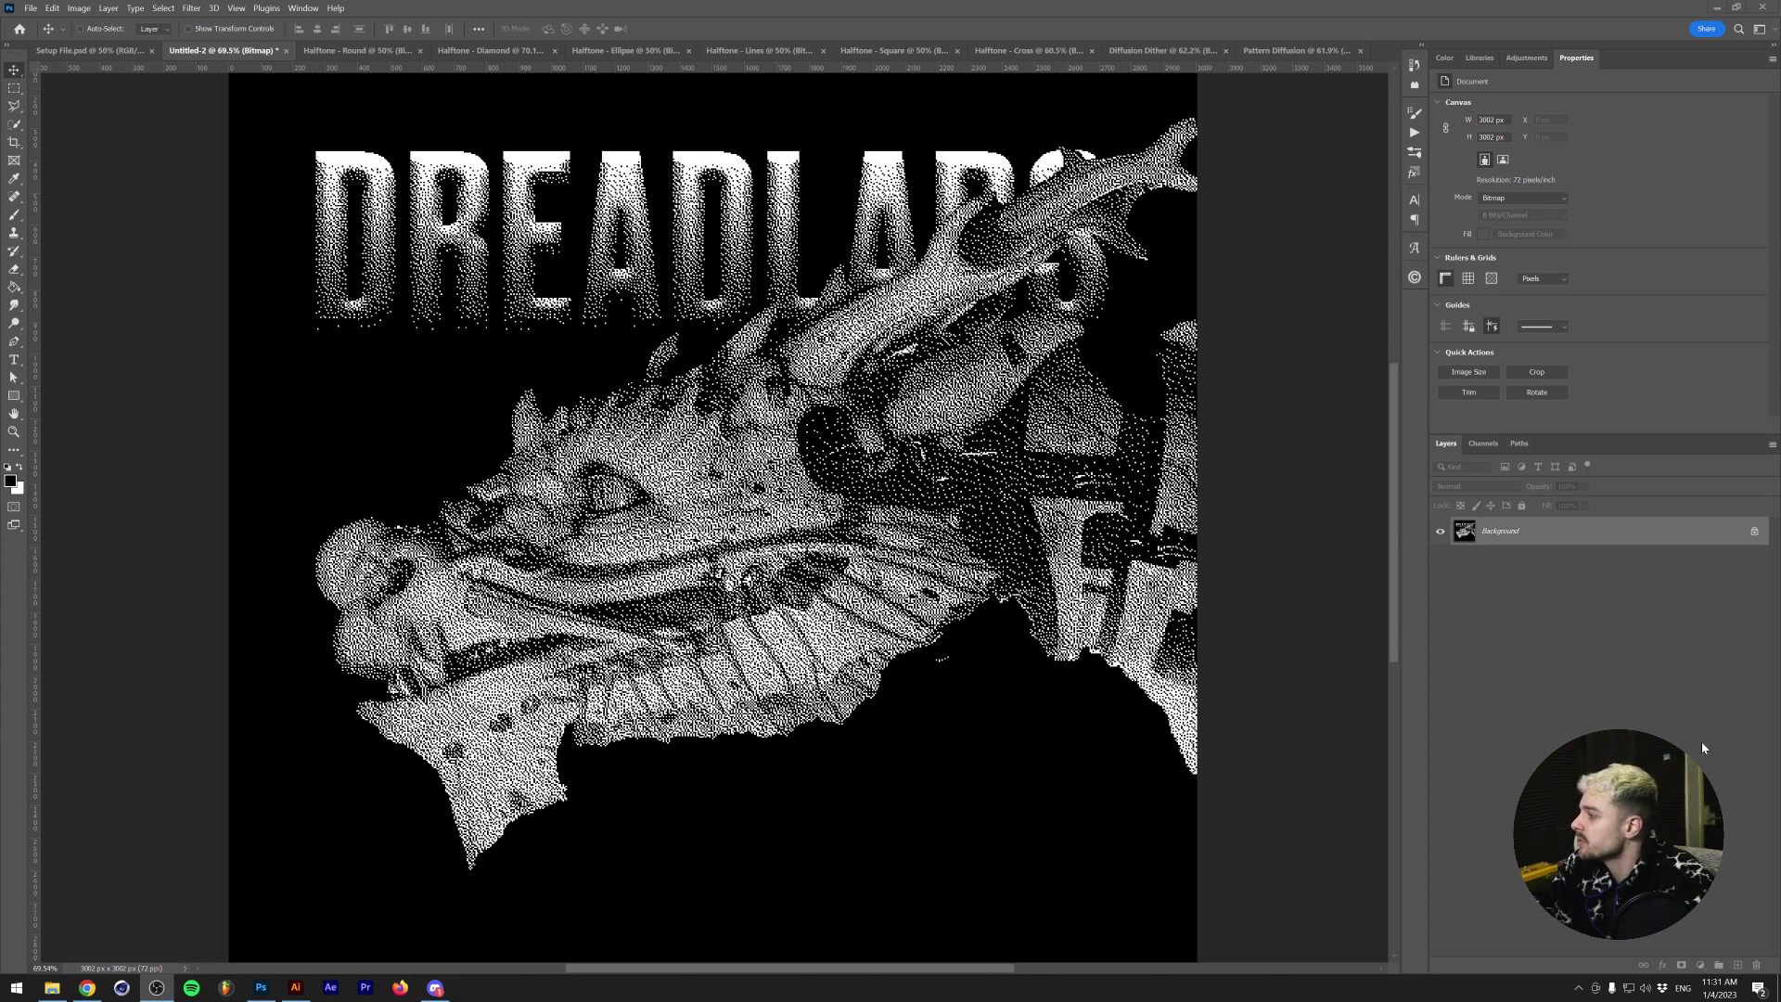
- Examine the pixel pattern around the dragon's eye in the Untitled-2 bitmap up close, ending with the whole canvas in view
{"action": "scroll", "coordinate": [594, 471], "scroll_direction": "up", "scroll_amount": 15}
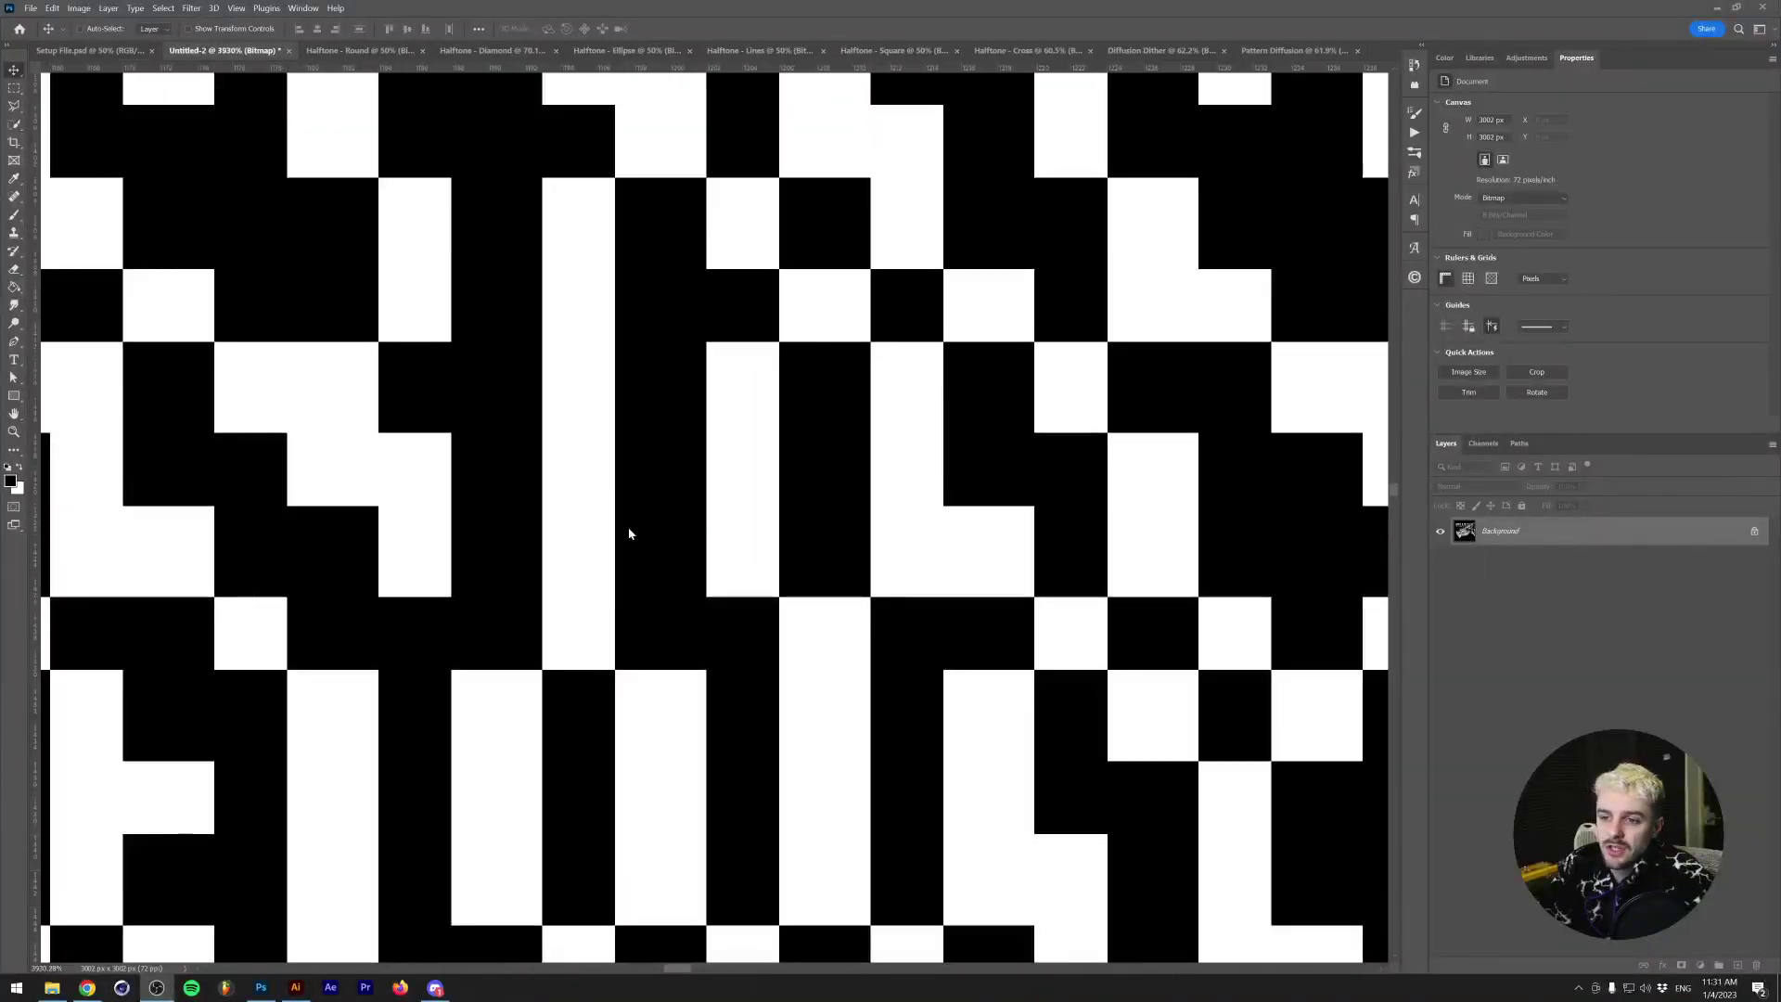
{"action": "scroll", "coordinate": [627, 526], "scroll_direction": "down", "scroll_amount": 5}
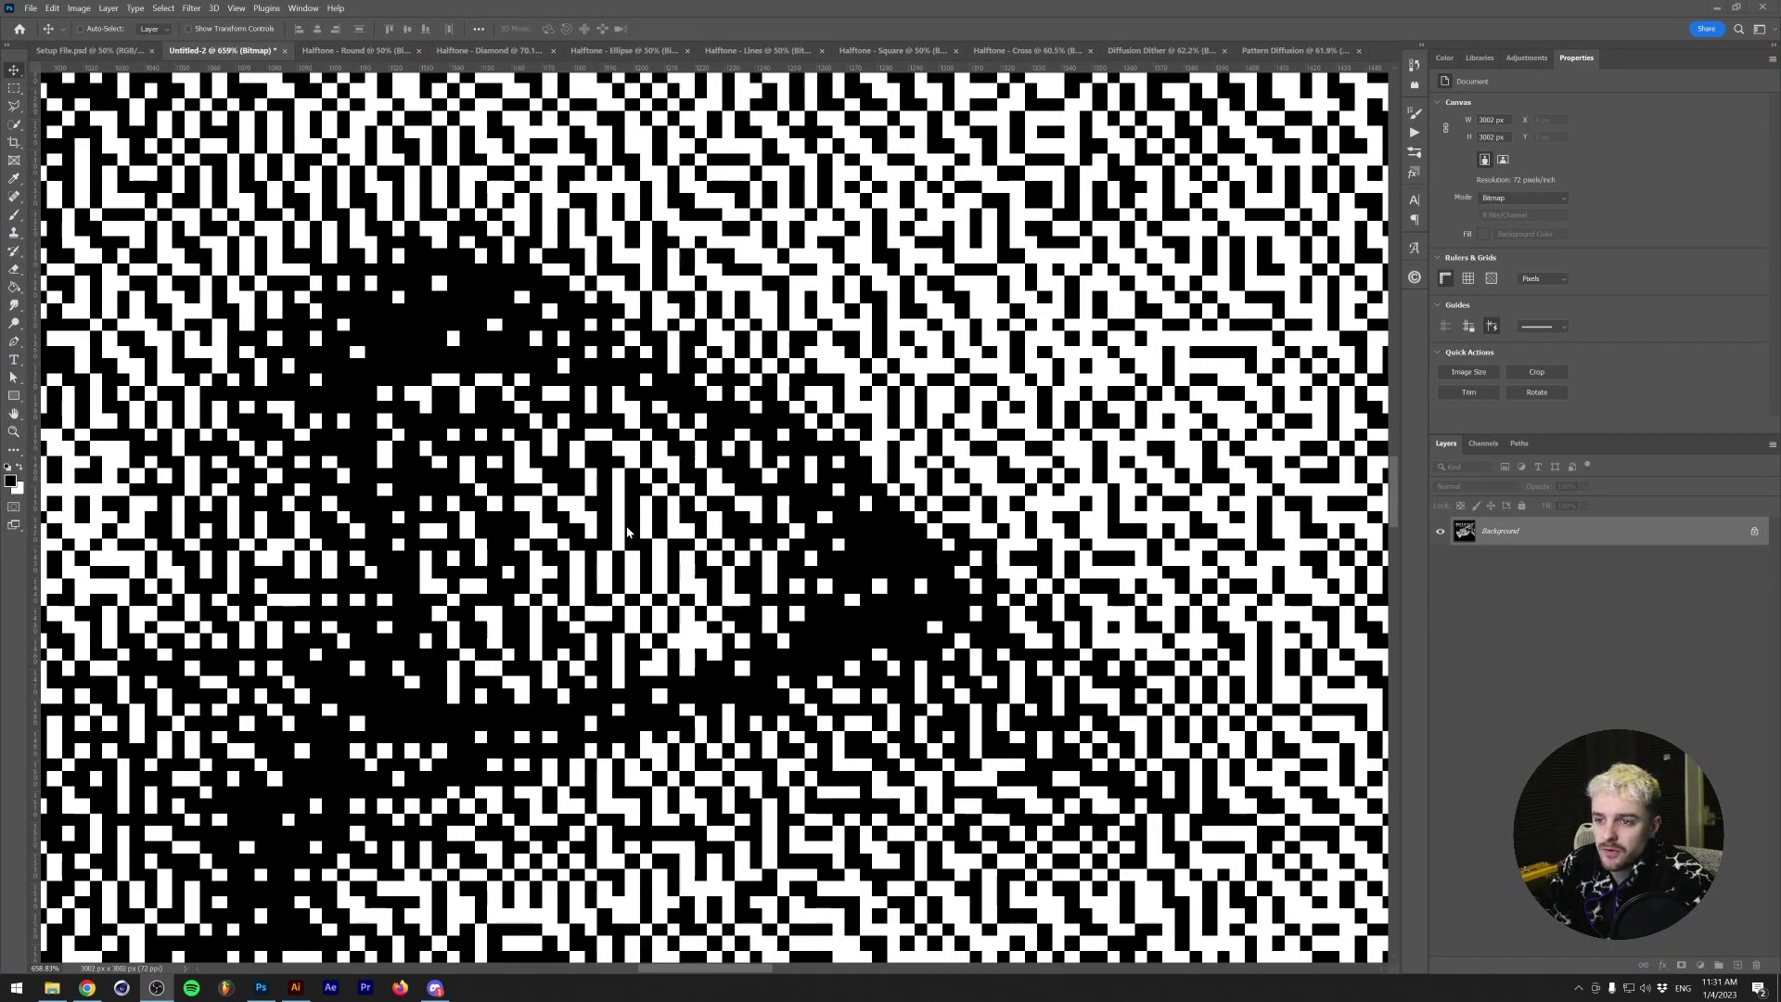
{"action": "scroll", "coordinate": [679, 494], "scroll_direction": "up", "scroll_amount": 3}
{"action": "key", "text": "ctrl+0"}
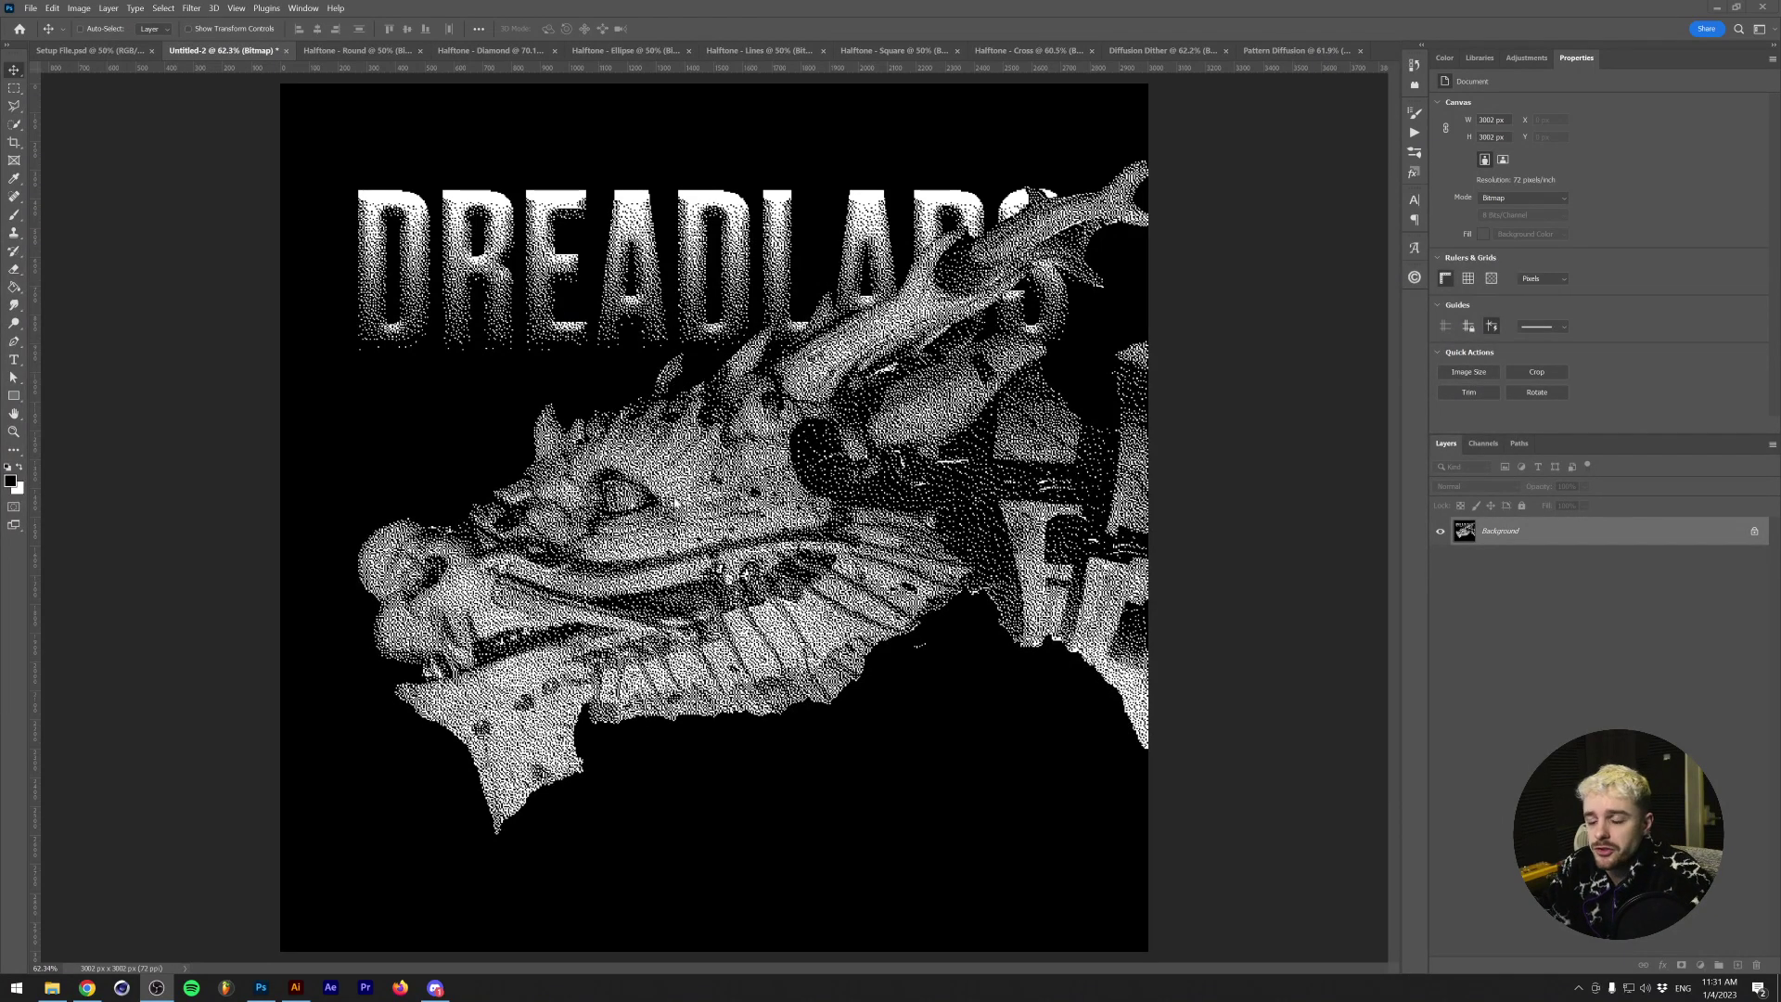
- Switch to the Setup File.psd document and select only the masked dragon photo layer
{"action": "left_click", "coordinate": [110, 53]}
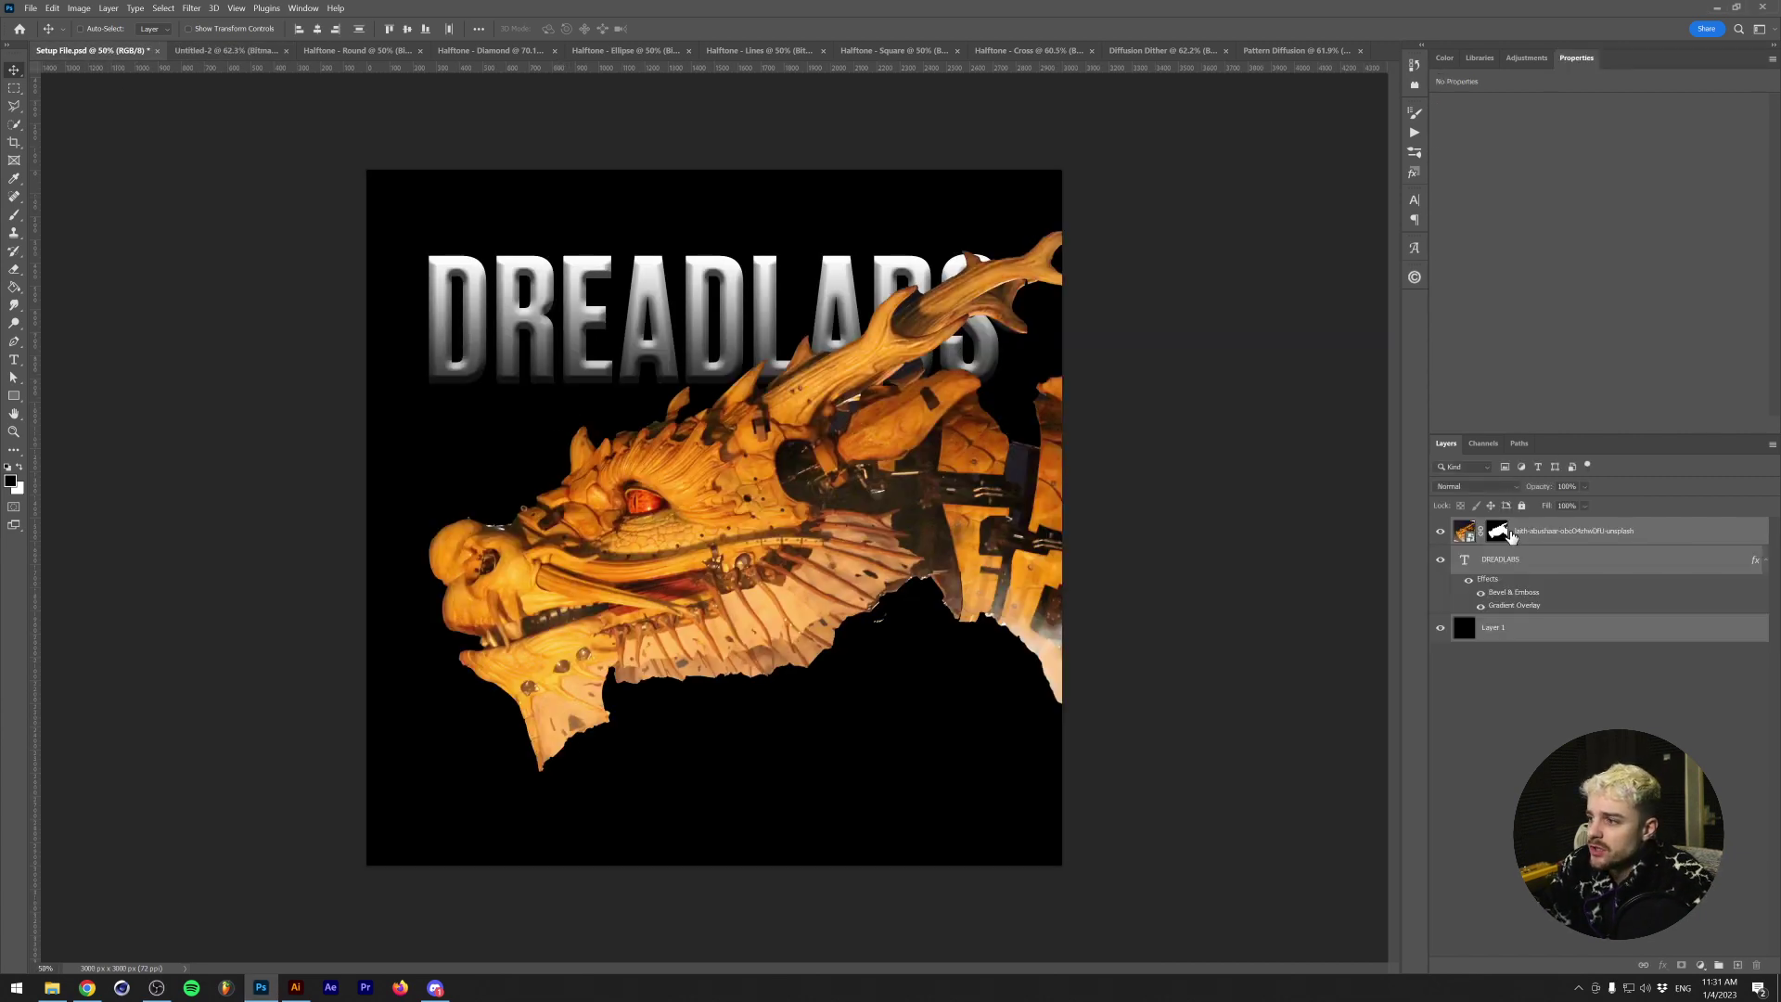
{"action": "left_click", "coordinate": [1542, 535]}
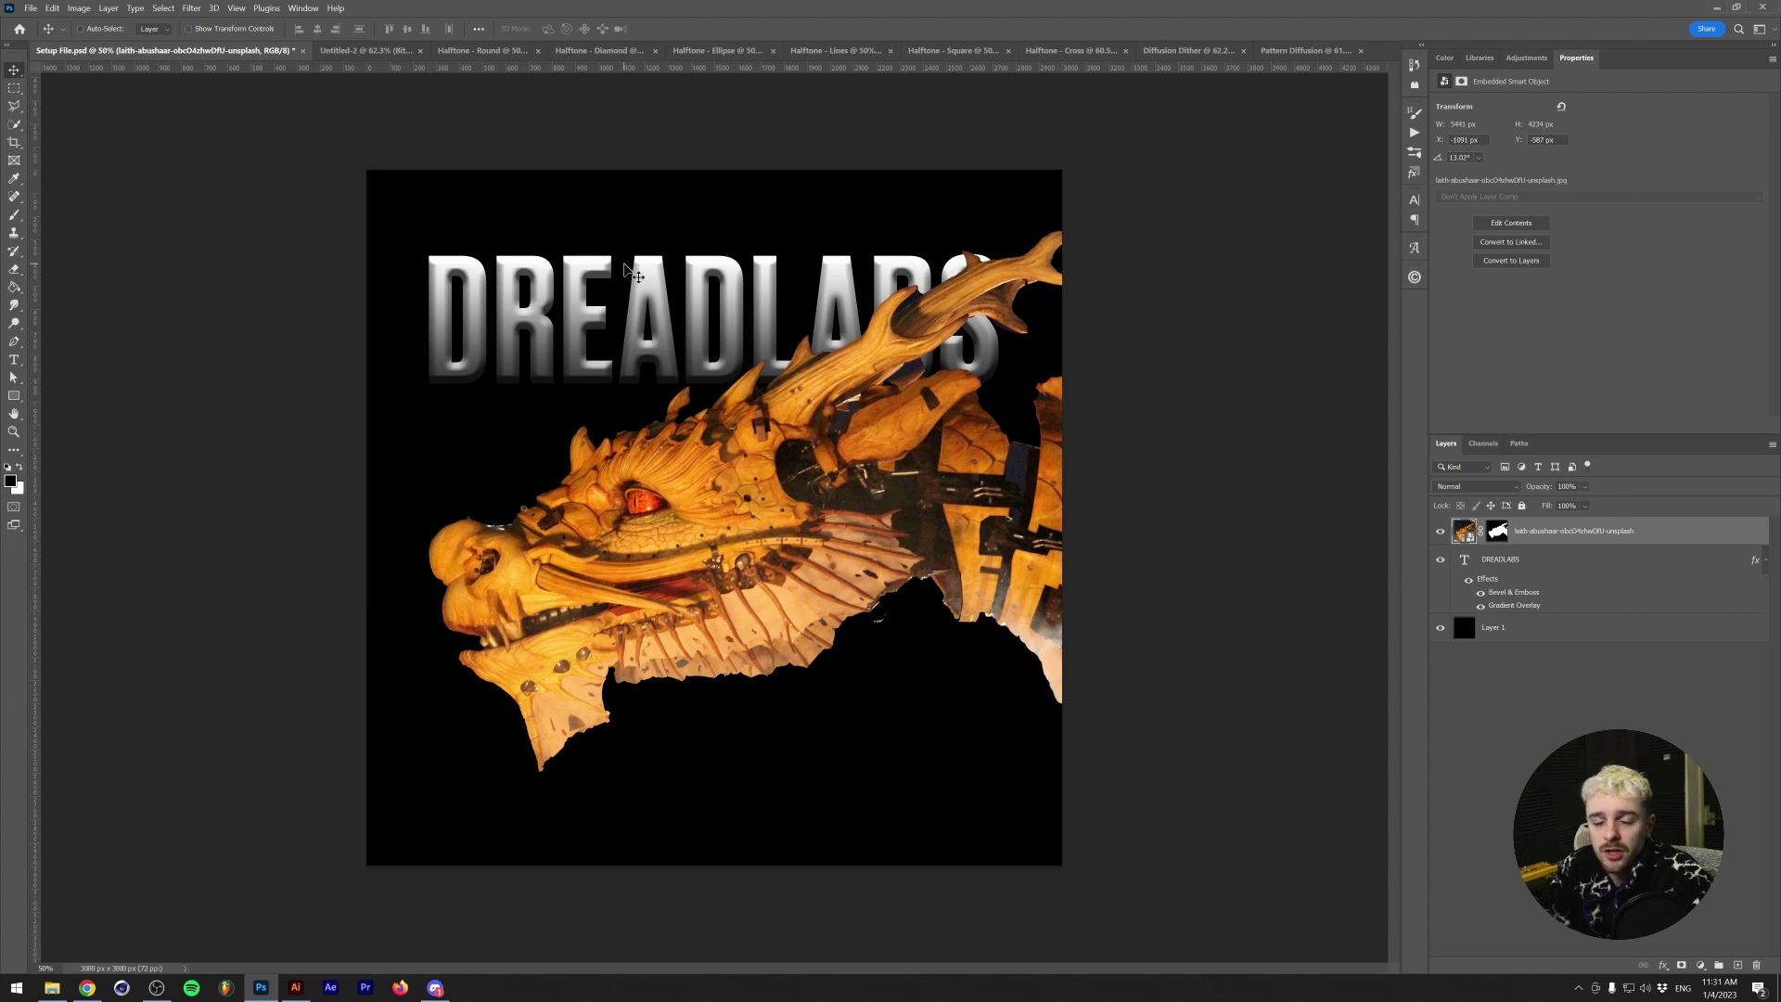
- Open the Halftone - Round document and examine the dots in the DREADLABS lettering up close
{"action": "left_click", "coordinate": [471, 54]}
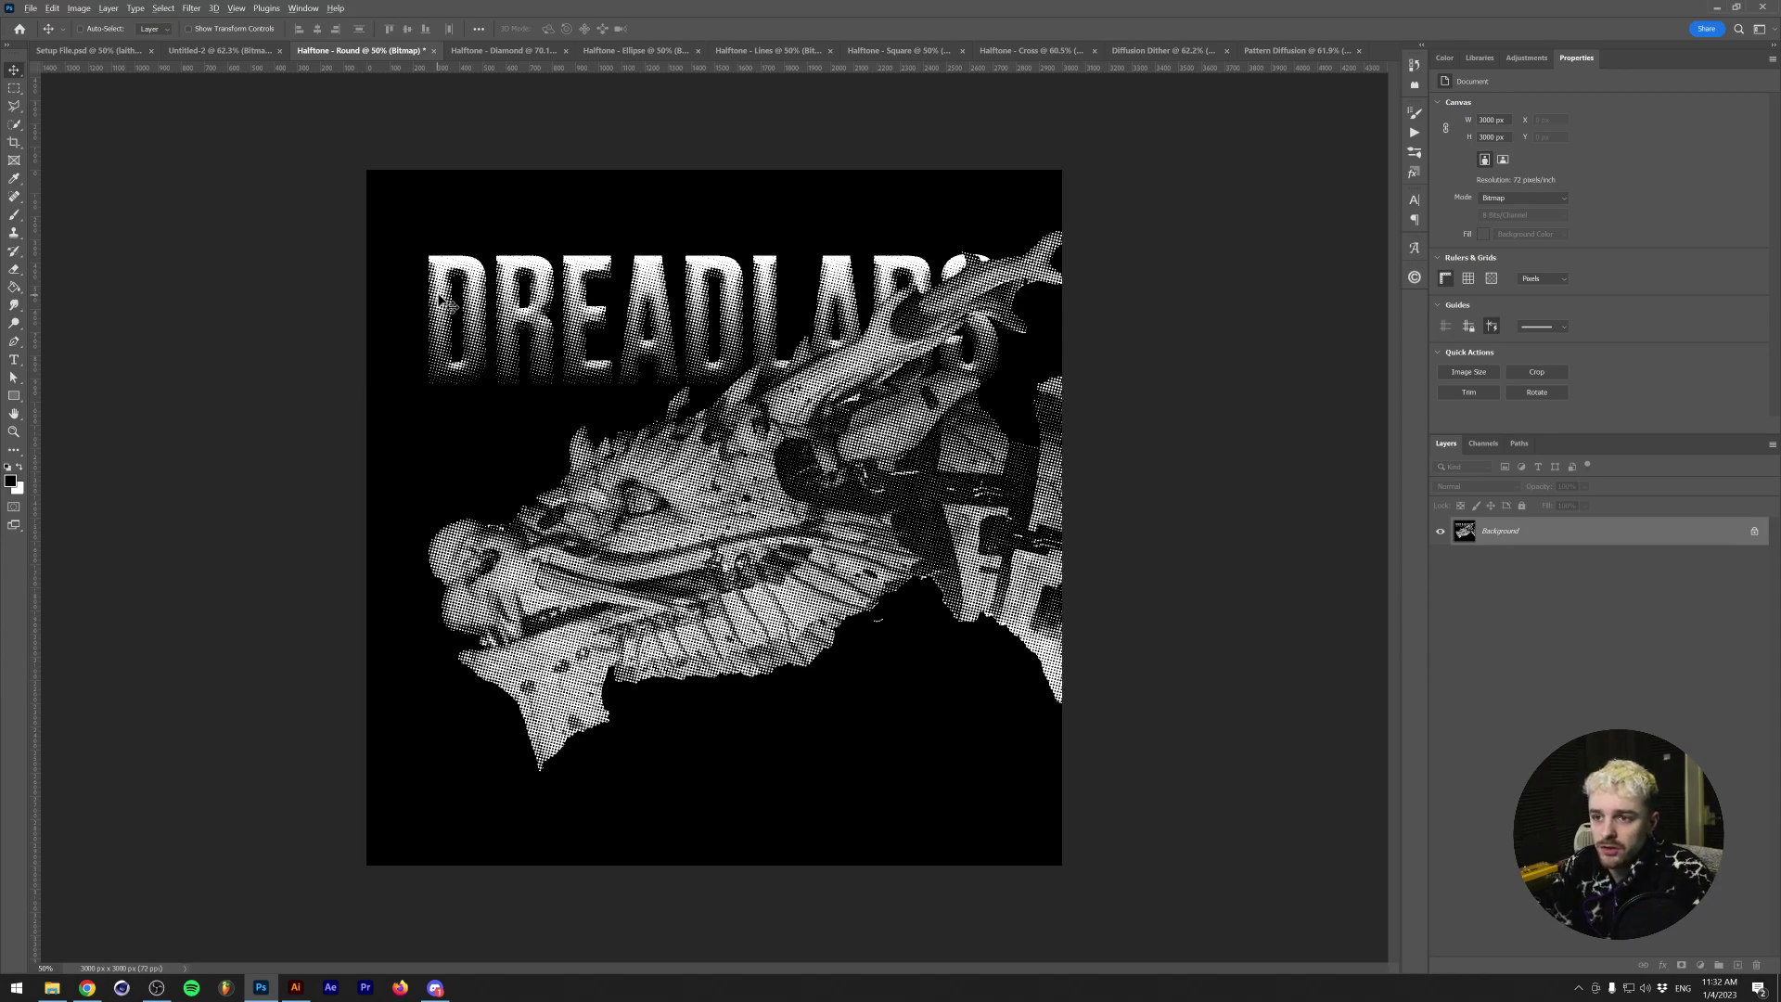
{"action": "scroll", "coordinate": [441, 293], "scroll_direction": "up", "scroll_amount": 8}
{"action": "scroll", "coordinate": [449, 301], "scroll_direction": "up", "scroll_amount": 3}
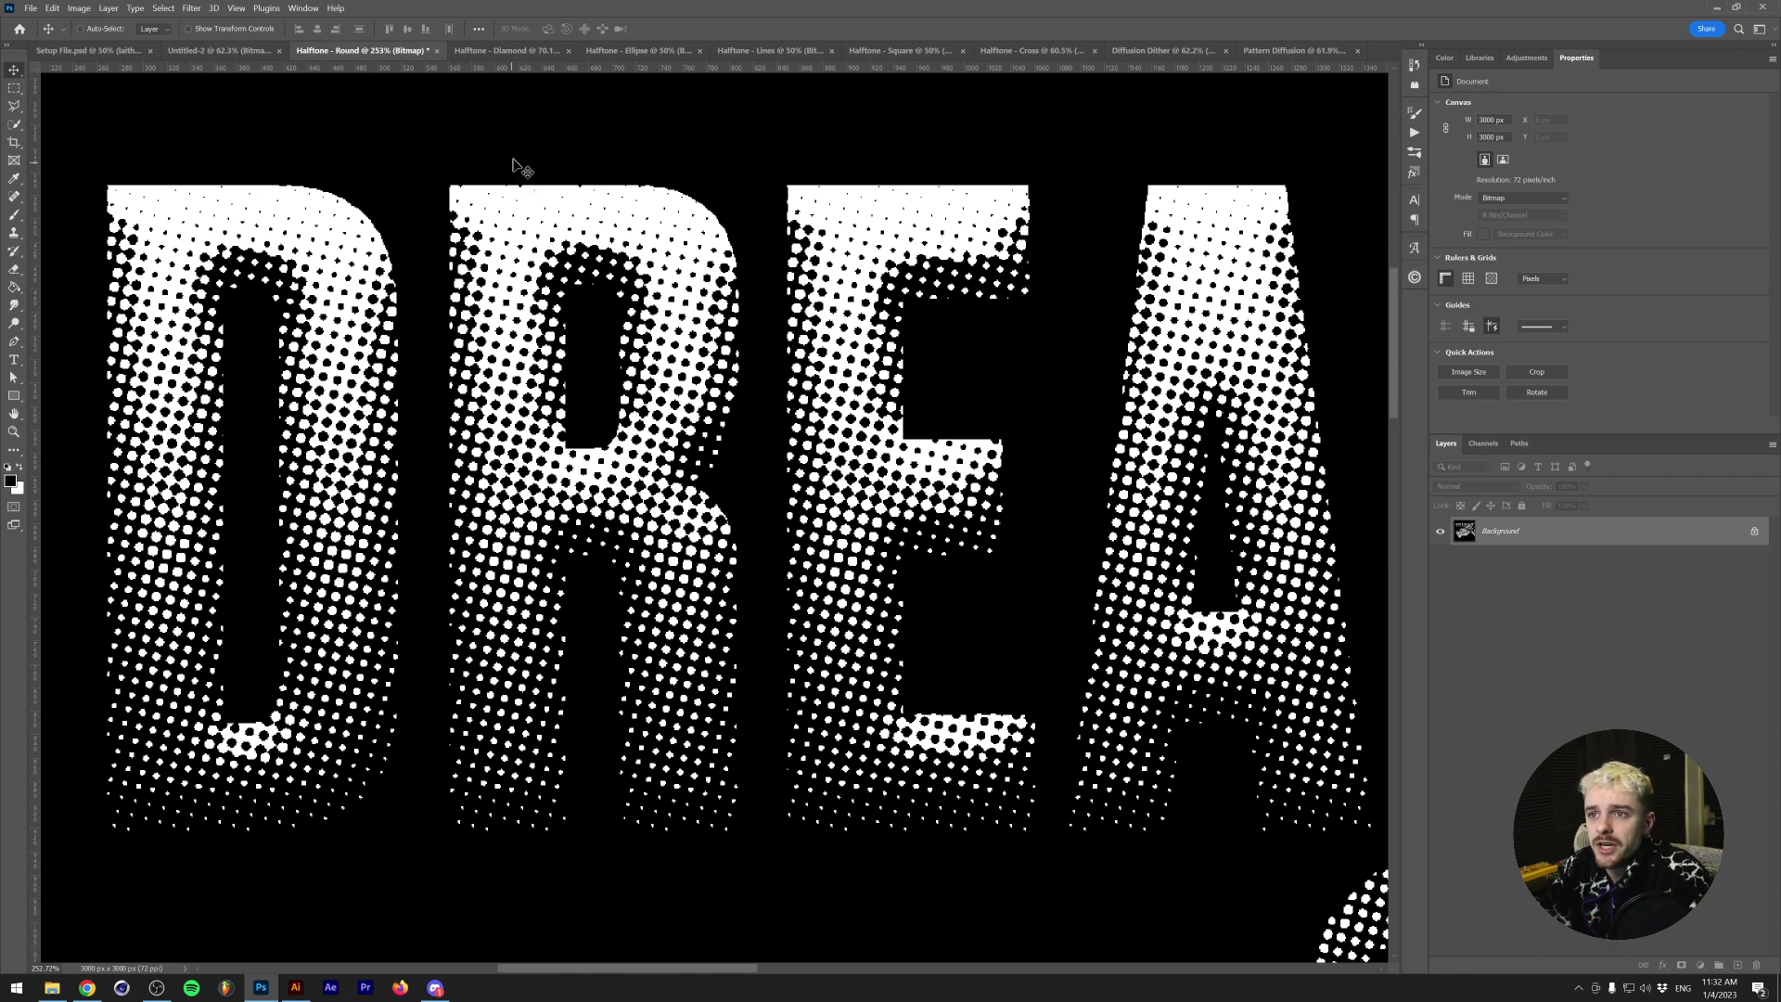
- Examine the Halftone - Diamond version of the lettering up close and compare its dot shape with the round version
{"action": "left_click", "coordinate": [499, 52]}
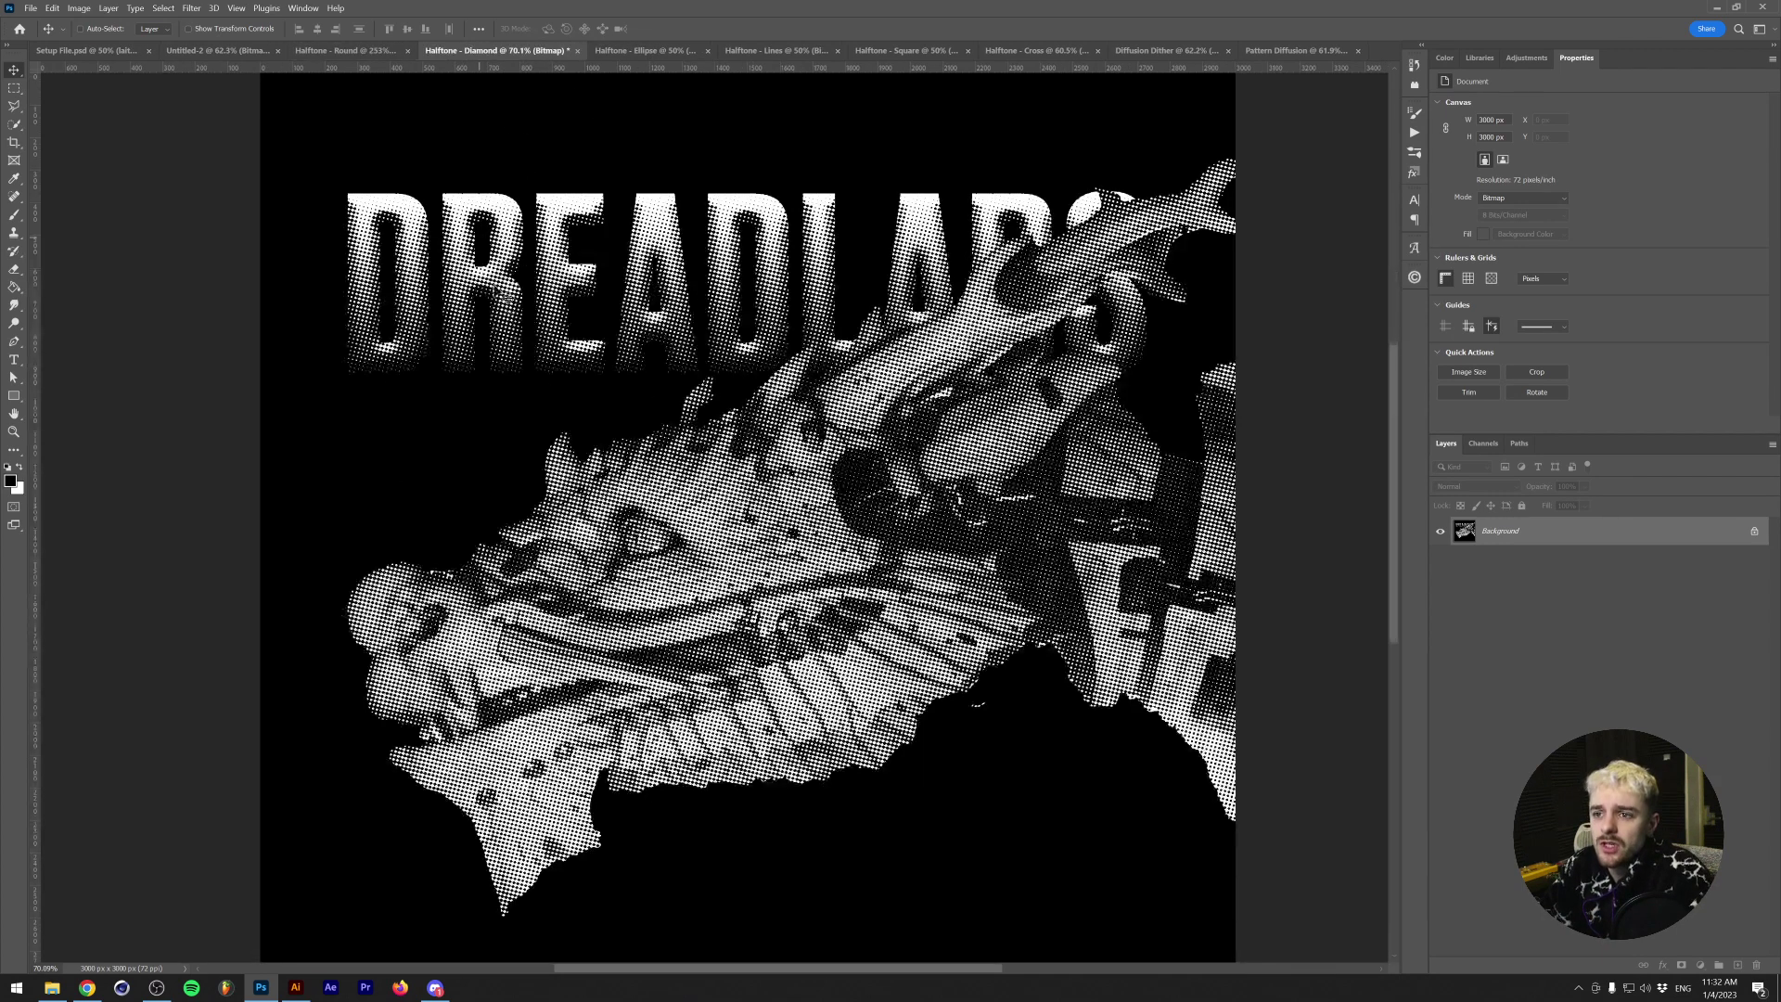
{"action": "scroll", "coordinate": [478, 276], "scroll_direction": "up", "scroll_amount": 8}
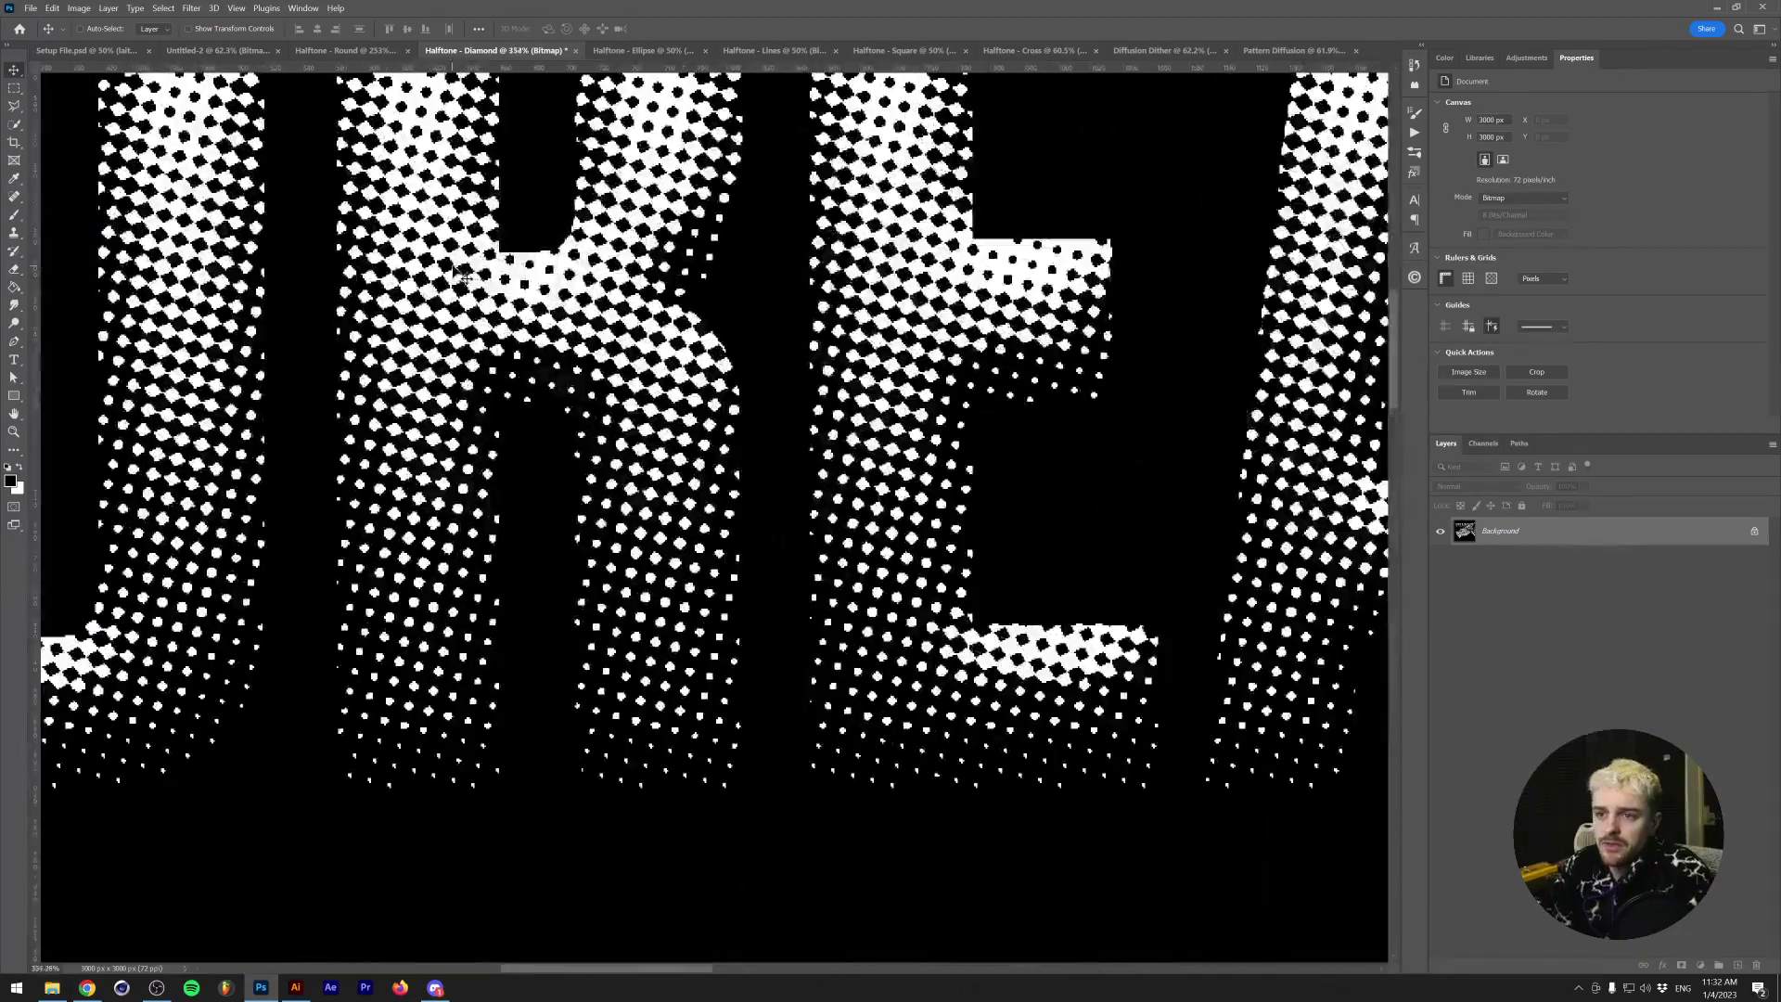
{"action": "scroll", "coordinate": [444, 269], "scroll_direction": "down", "scroll_amount": 1}
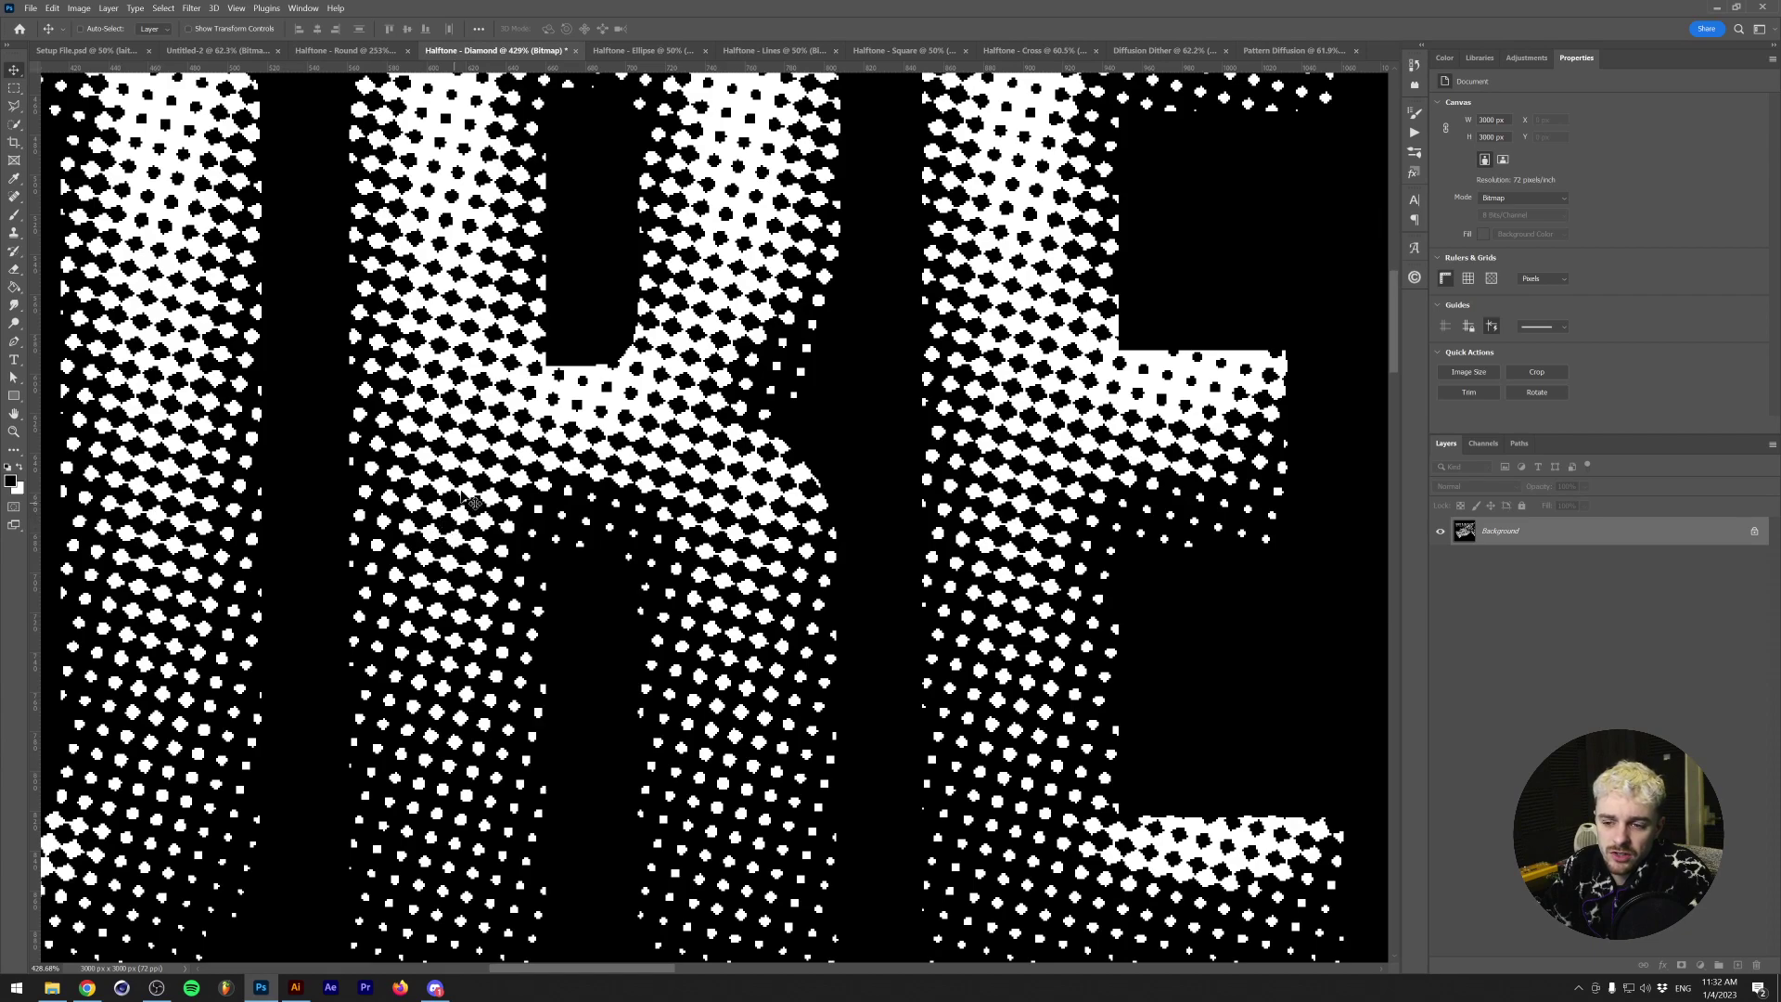
{"action": "left_click", "coordinate": [356, 52]}
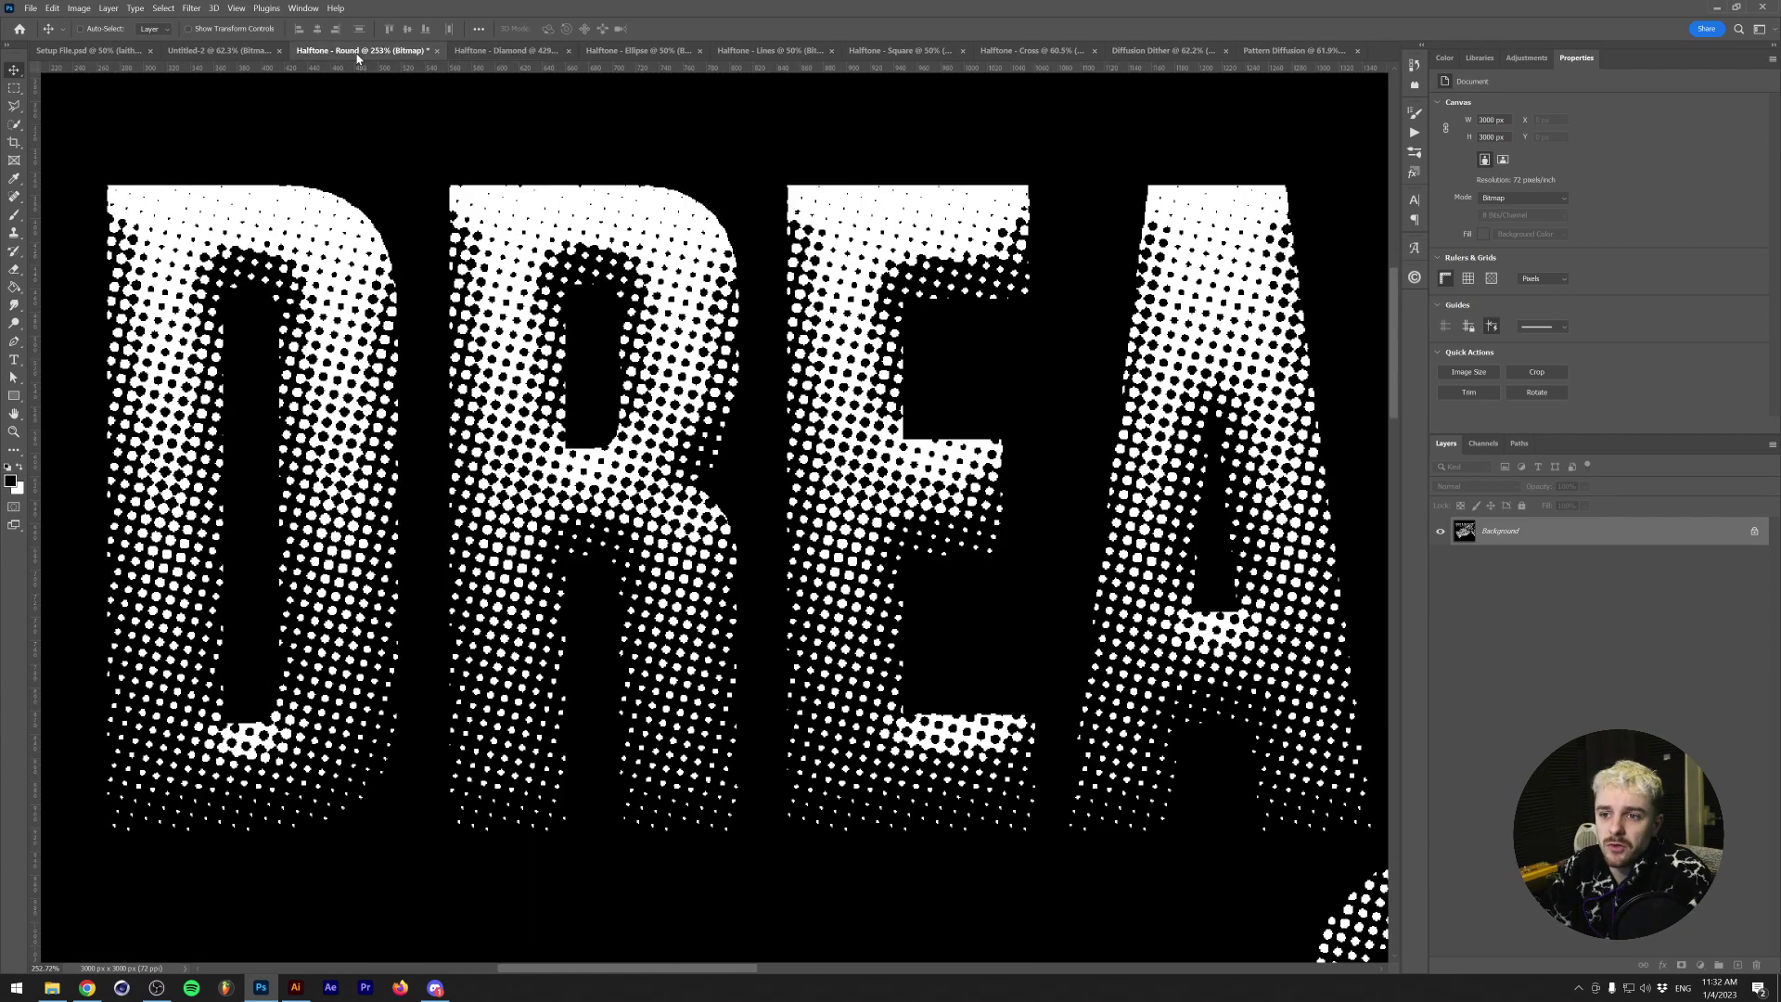
{"action": "left_click", "coordinate": [492, 52]}
- Examine the dot shape of the lettering in the Halftone - Ellipse document up close
{"action": "left_click", "coordinate": [640, 50]}
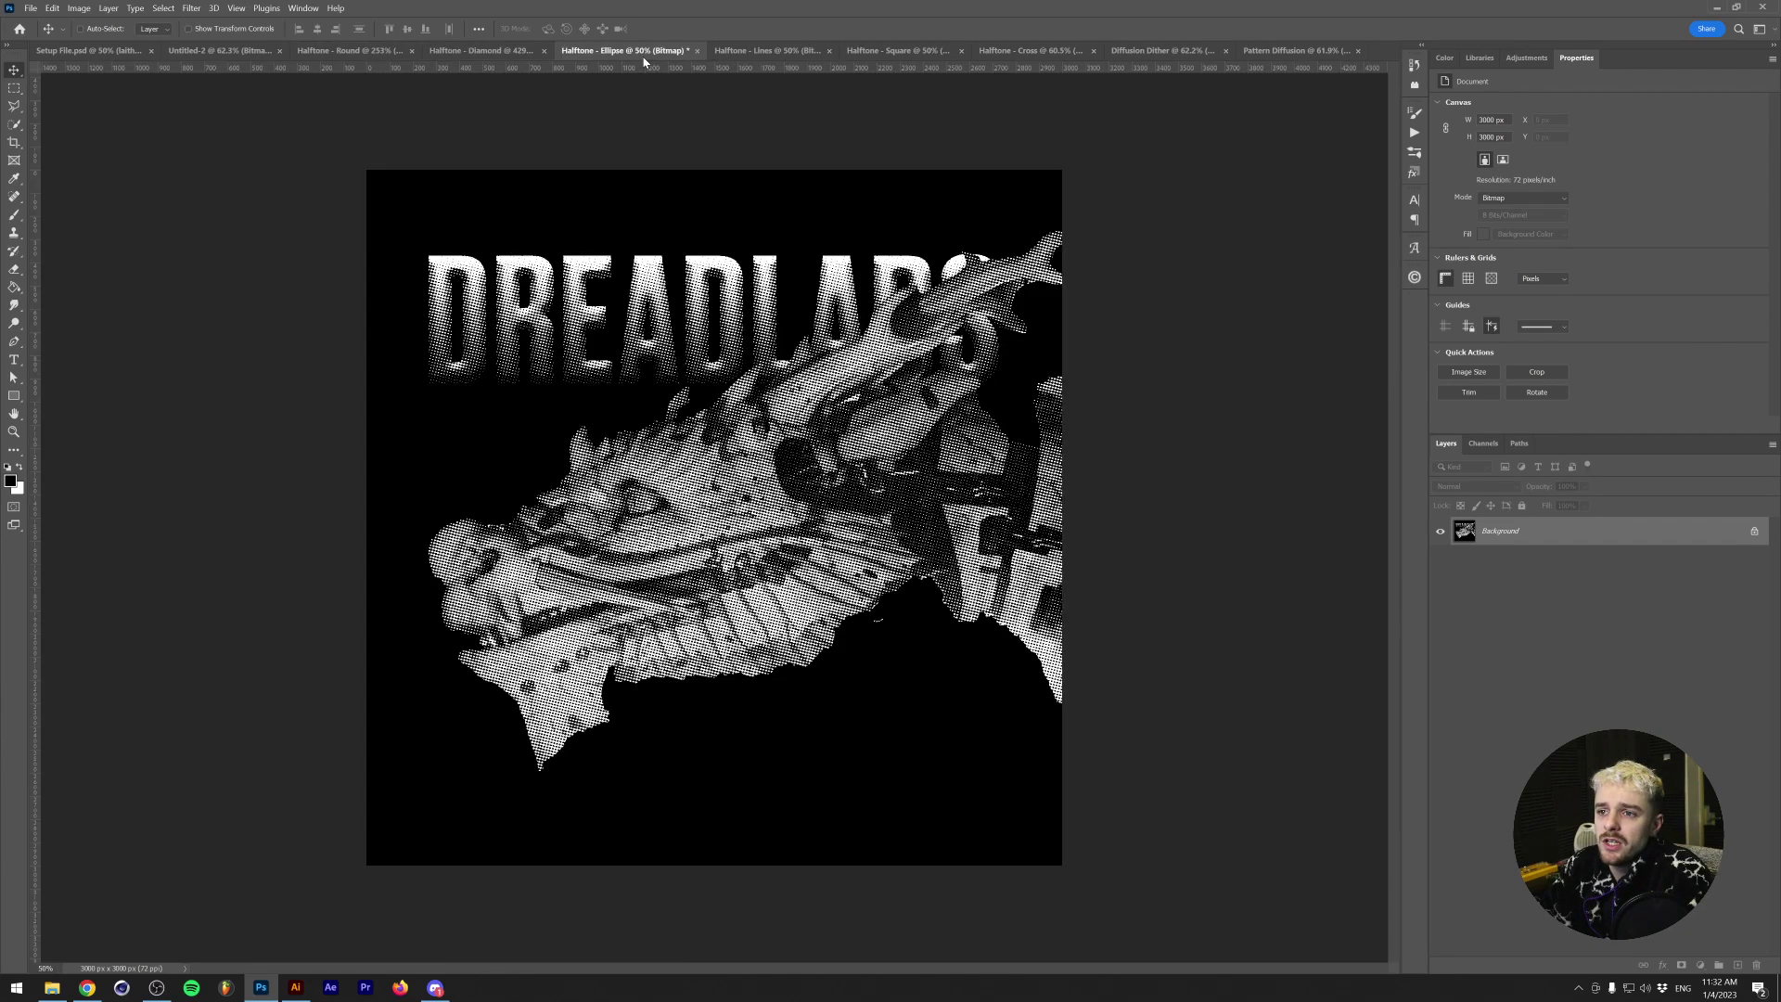
{"action": "scroll", "coordinate": [526, 320], "scroll_direction": "up", "scroll_amount": 8}
{"action": "scroll", "coordinate": [525, 320], "scroll_direction": "up", "scroll_amount": 8}
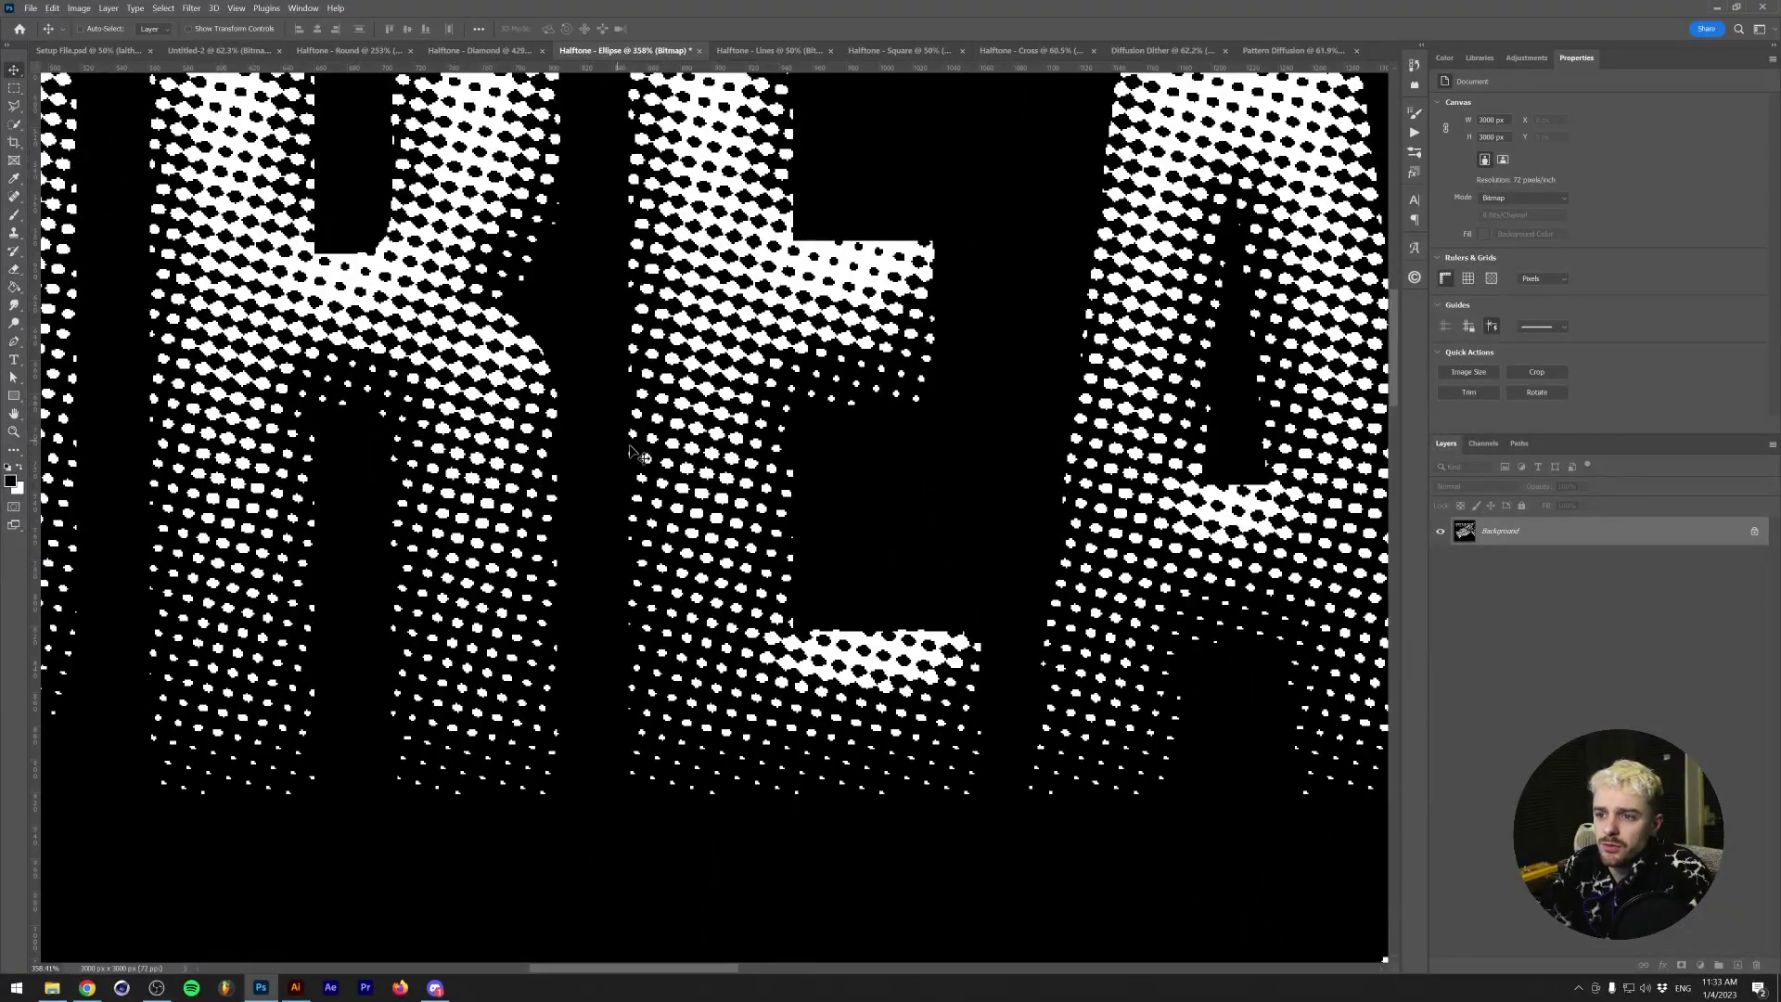
- Examine the line pattern of the DREADLABS lettering in the Halftone - Lines document, both up close and from farther out
{"action": "left_click", "coordinate": [756, 50]}
{"action": "scroll", "coordinate": [589, 242], "scroll_direction": "up", "scroll_amount": 8}
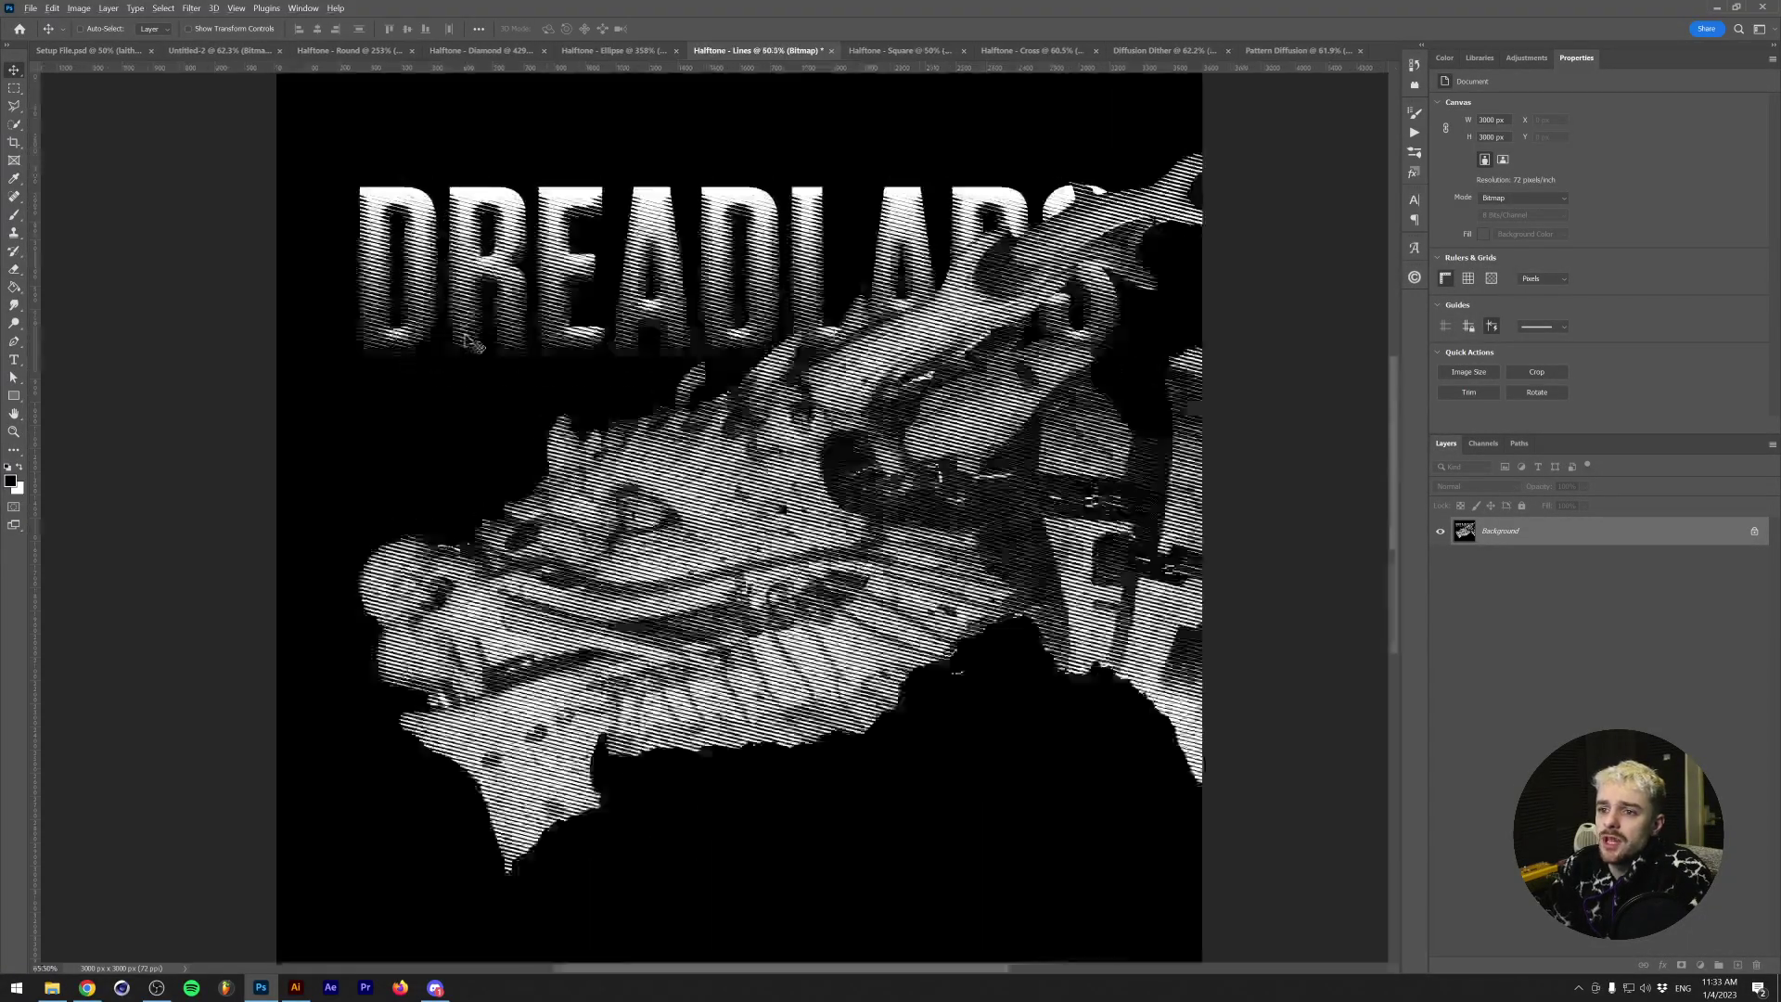
{"action": "left_click_drag", "start_coordinate": [589, 241], "coordinate": [513, 444]}
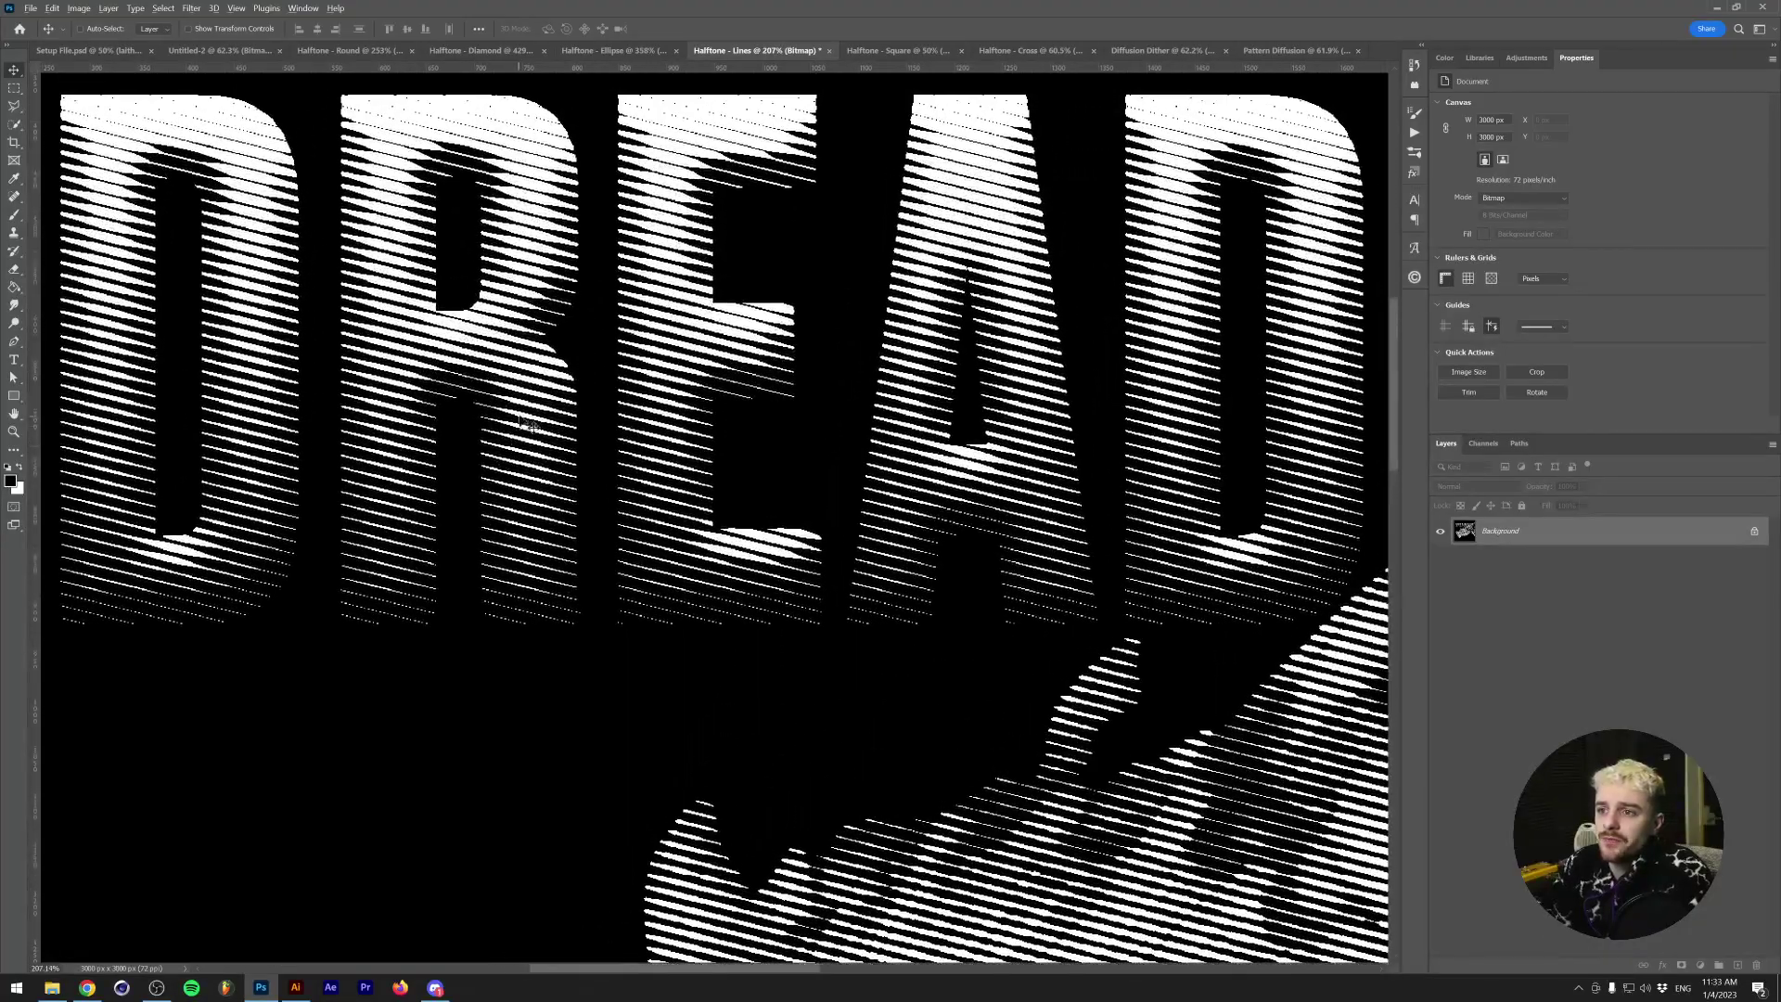
{"action": "scroll", "coordinate": [515, 427], "scroll_direction": "up", "scroll_amount": 2}
{"action": "left_click_drag", "start_coordinate": [520, 382], "coordinate": [506, 480]}
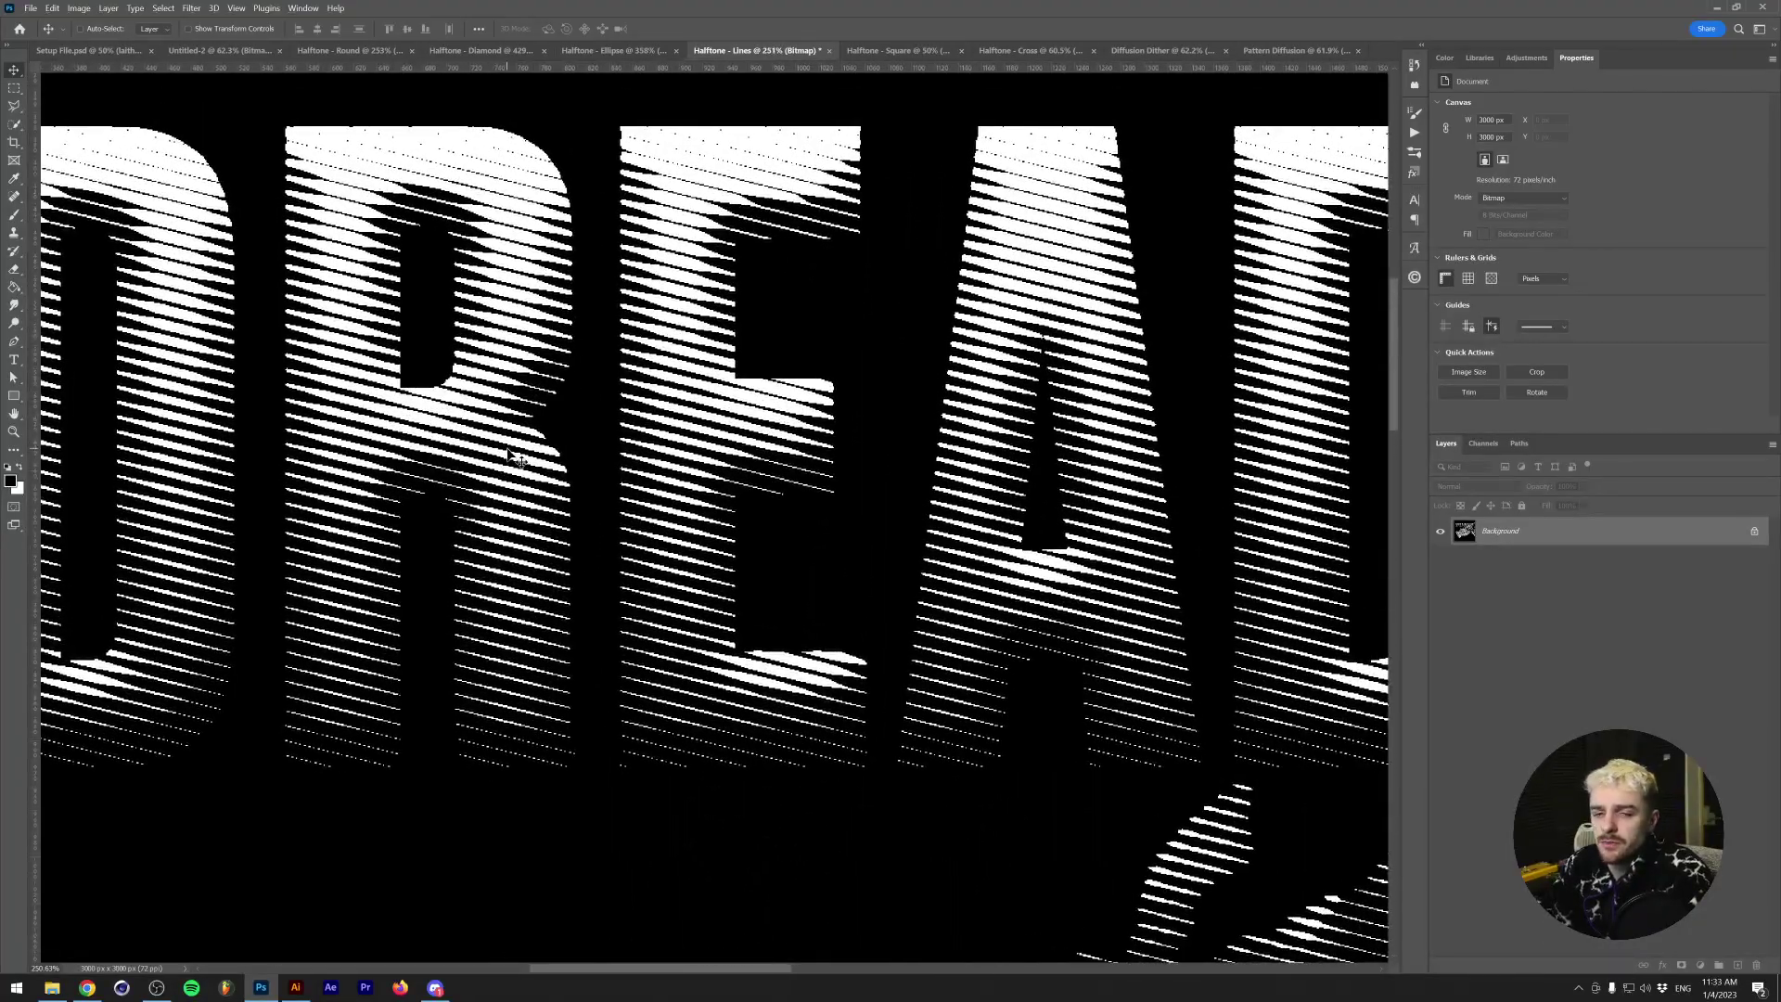
{"action": "scroll", "coordinate": [522, 450], "scroll_direction": "down", "scroll_amount": 5}
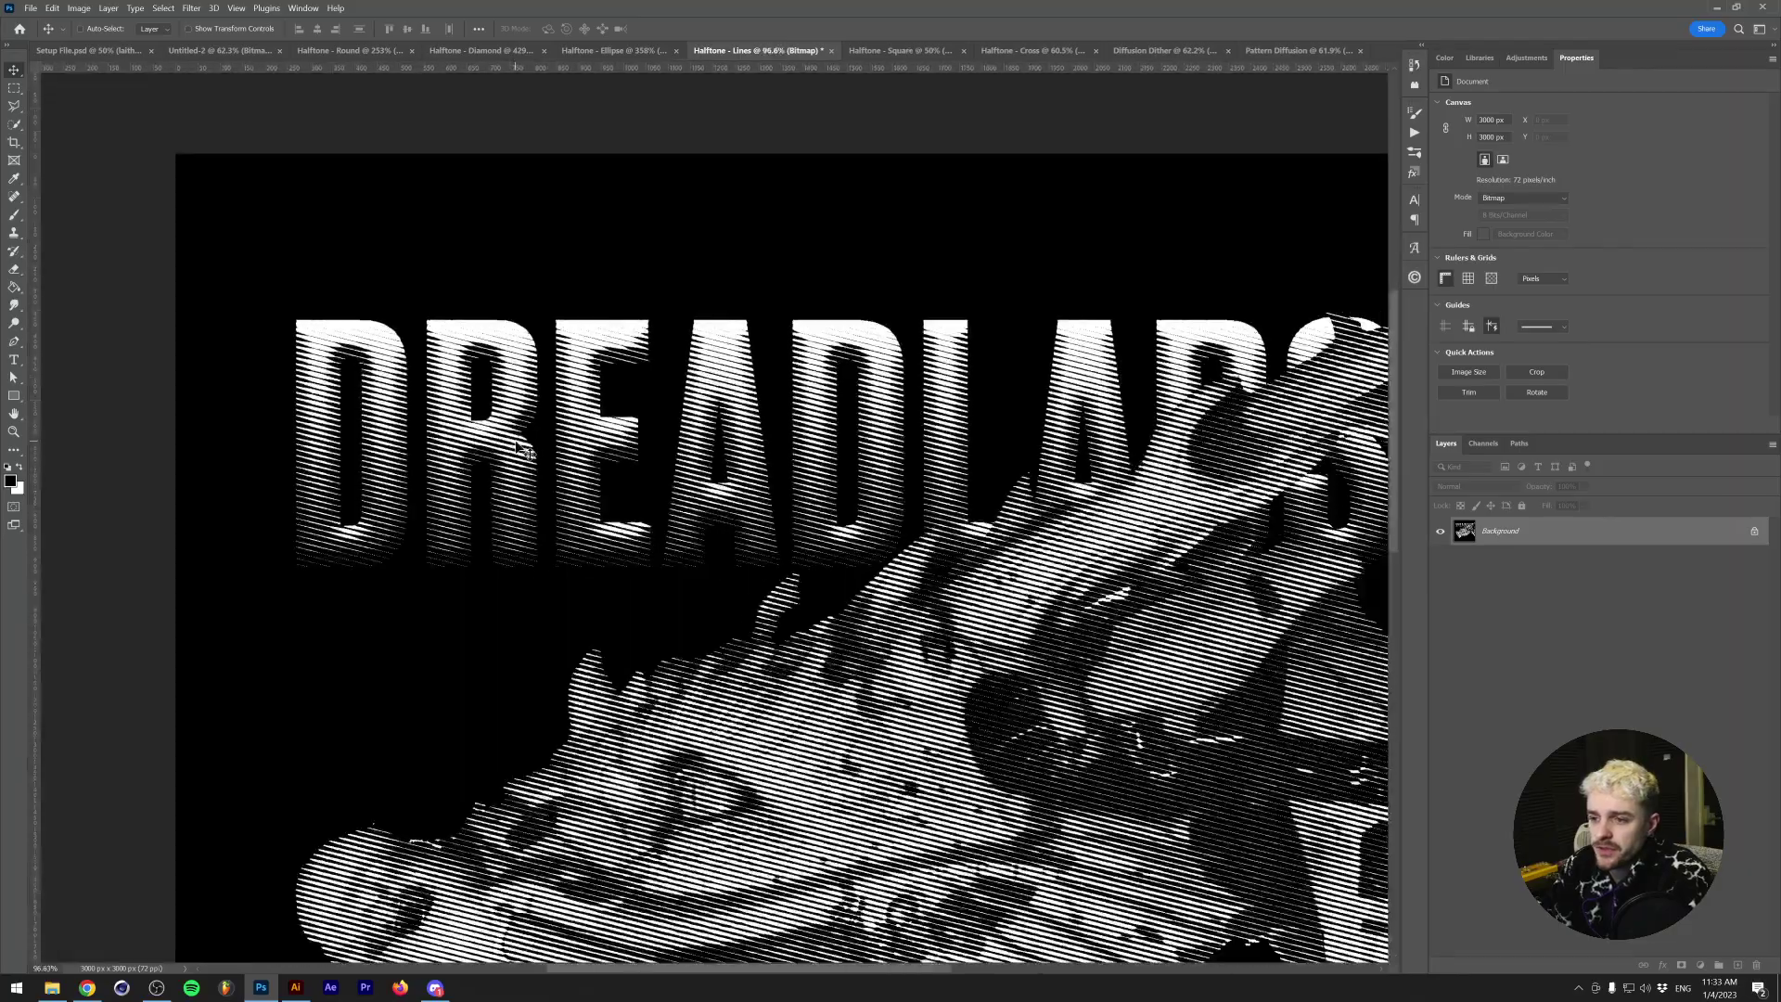
{"action": "scroll", "coordinate": [522, 450], "scroll_direction": "up", "scroll_amount": 4}
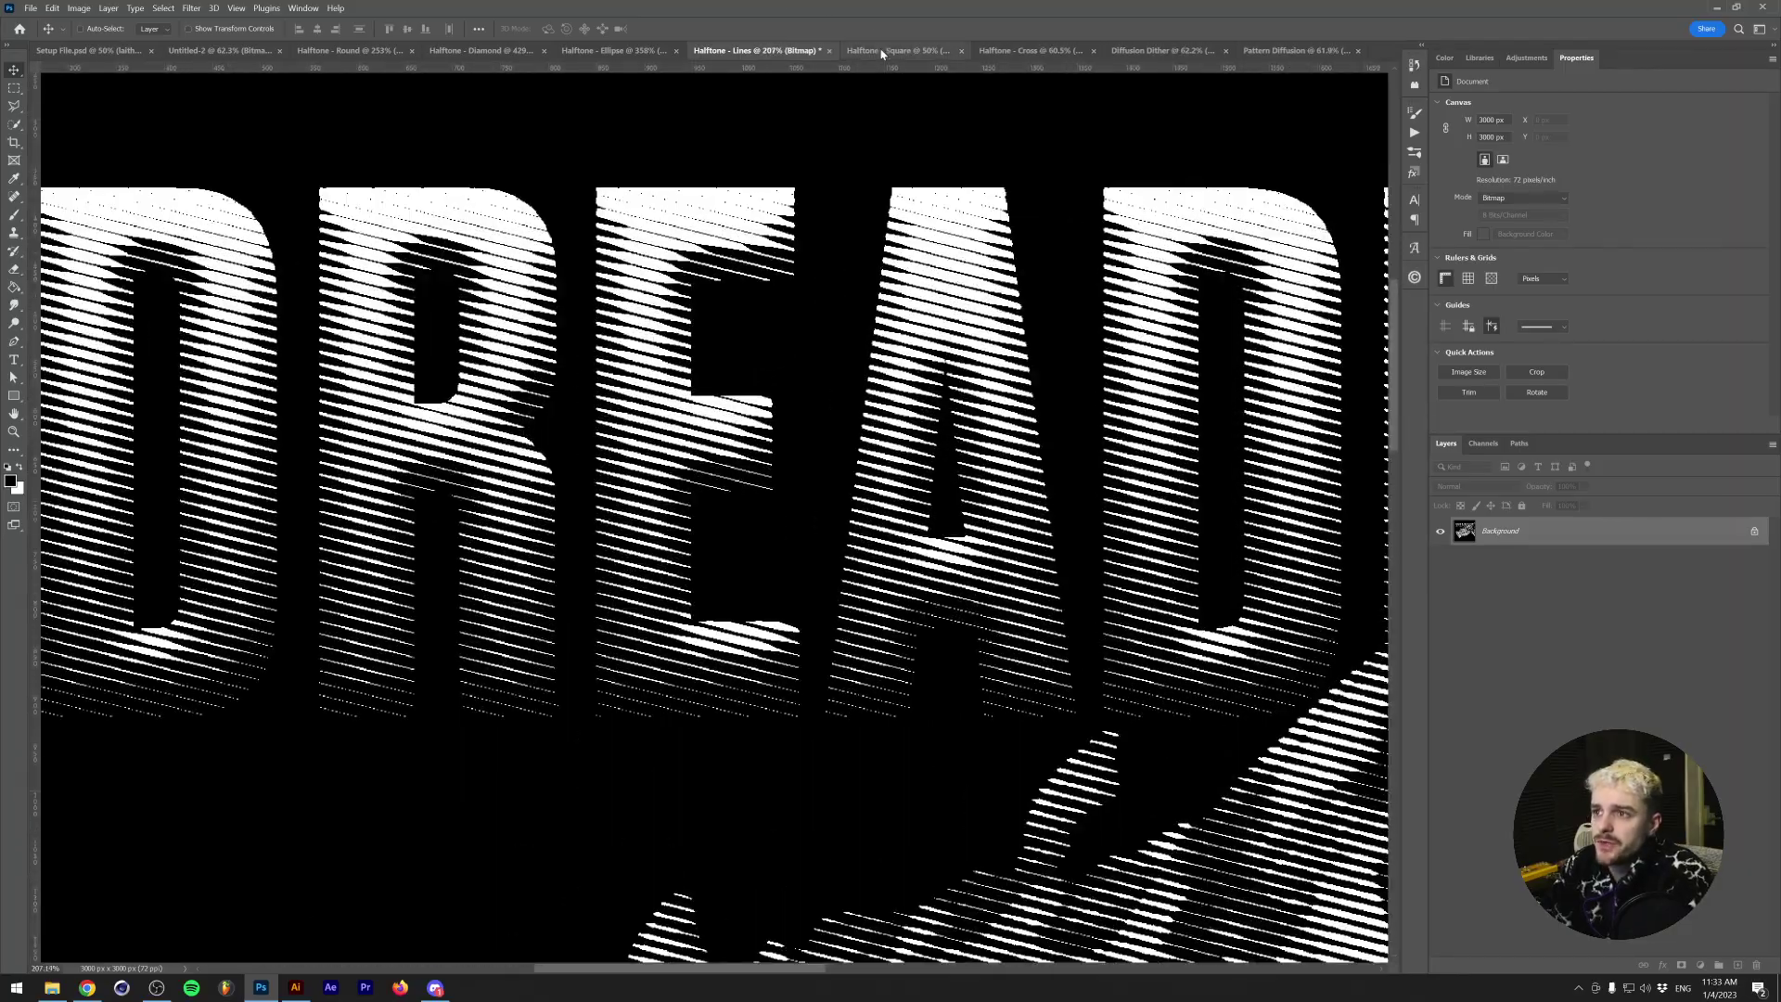
- Examine the grid pattern of the lettering in the Halftone - Square document up close
{"action": "key", "text": "ctrl+Tab"}
{"action": "scroll", "coordinate": [546, 320], "scroll_direction": "up", "scroll_amount": 8}
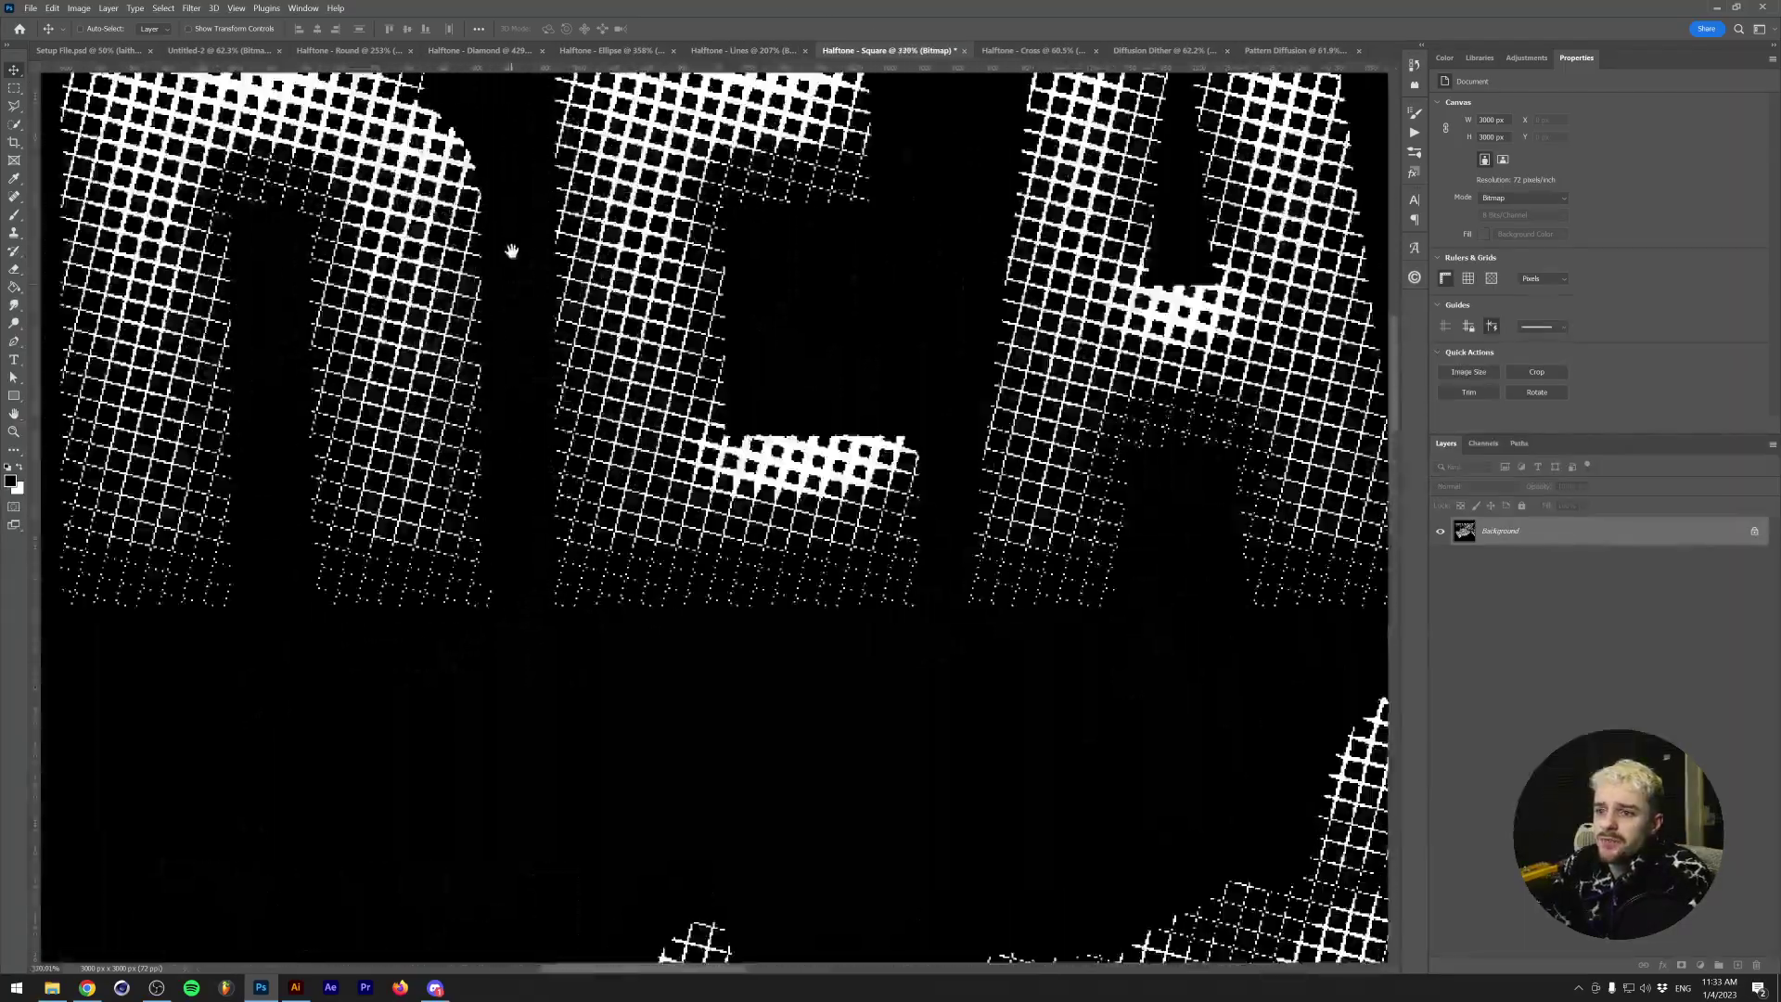
{"action": "left_click_drag", "start_coordinate": [511, 250], "coordinate": [500, 465]}
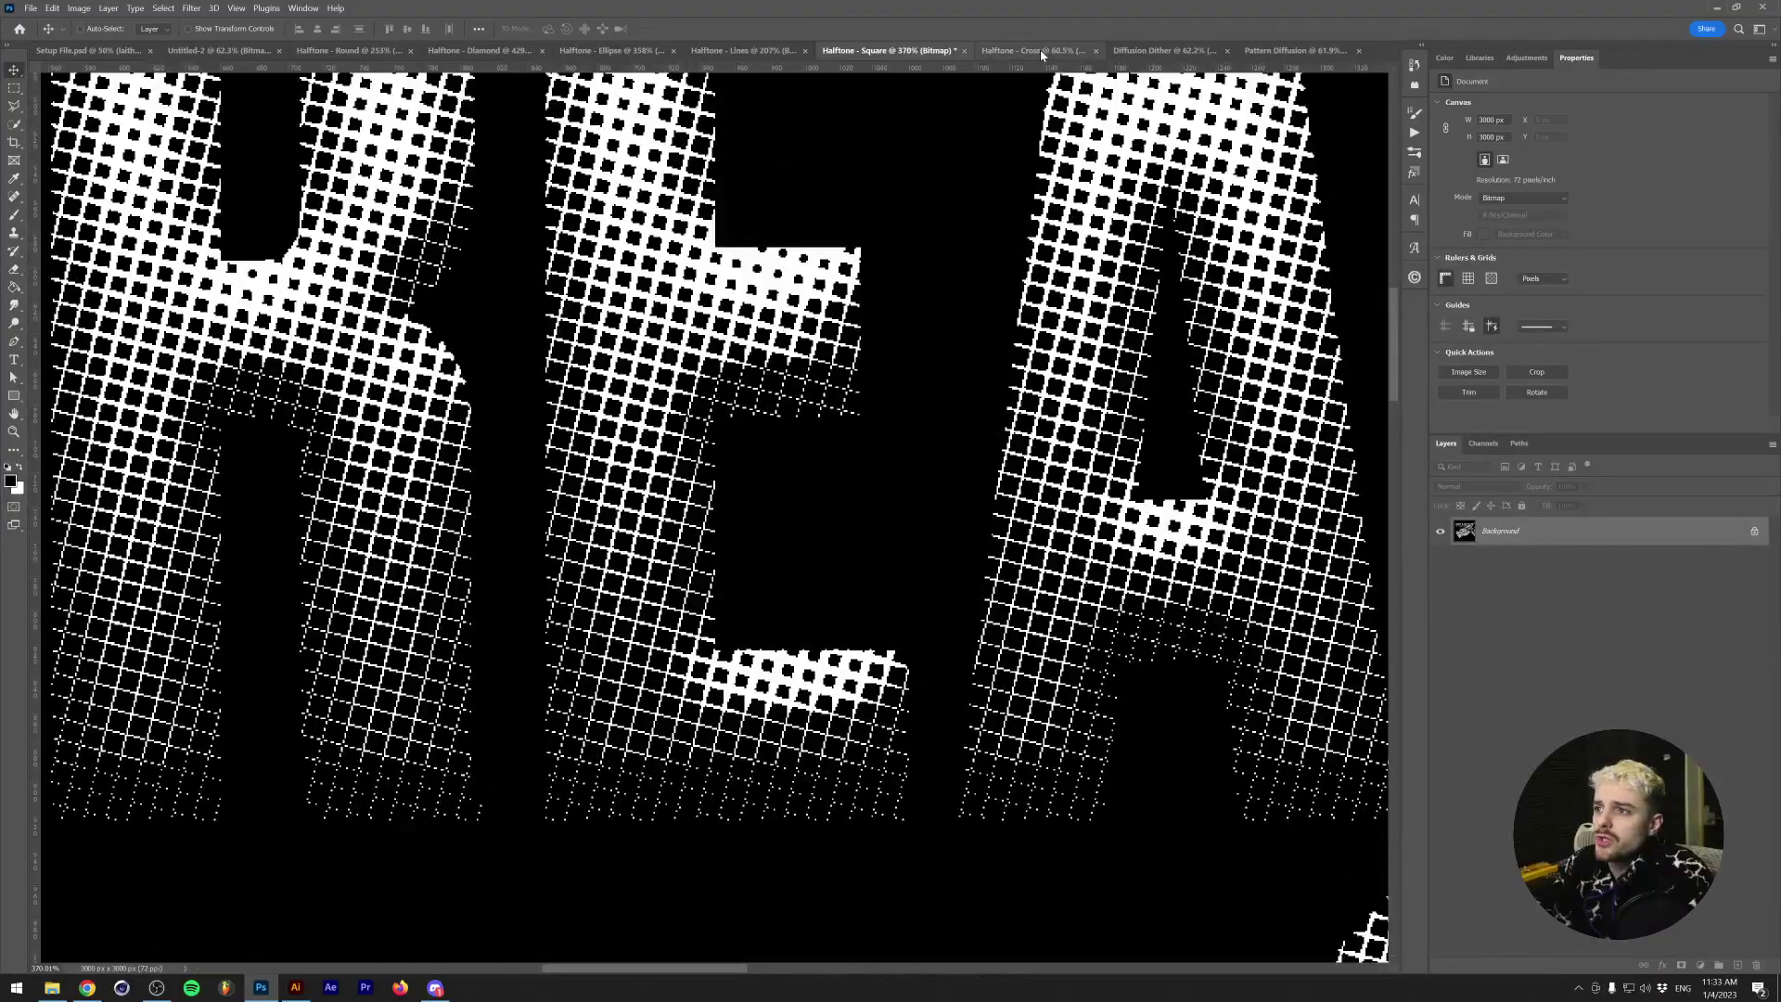
- Examine the lettering in the Halftone - Cross document up close and return to the Halftone - Lines document
{"action": "left_click", "coordinate": [1039, 51]}
{"action": "scroll", "coordinate": [524, 295], "scroll_direction": "up", "scroll_amount": 8}
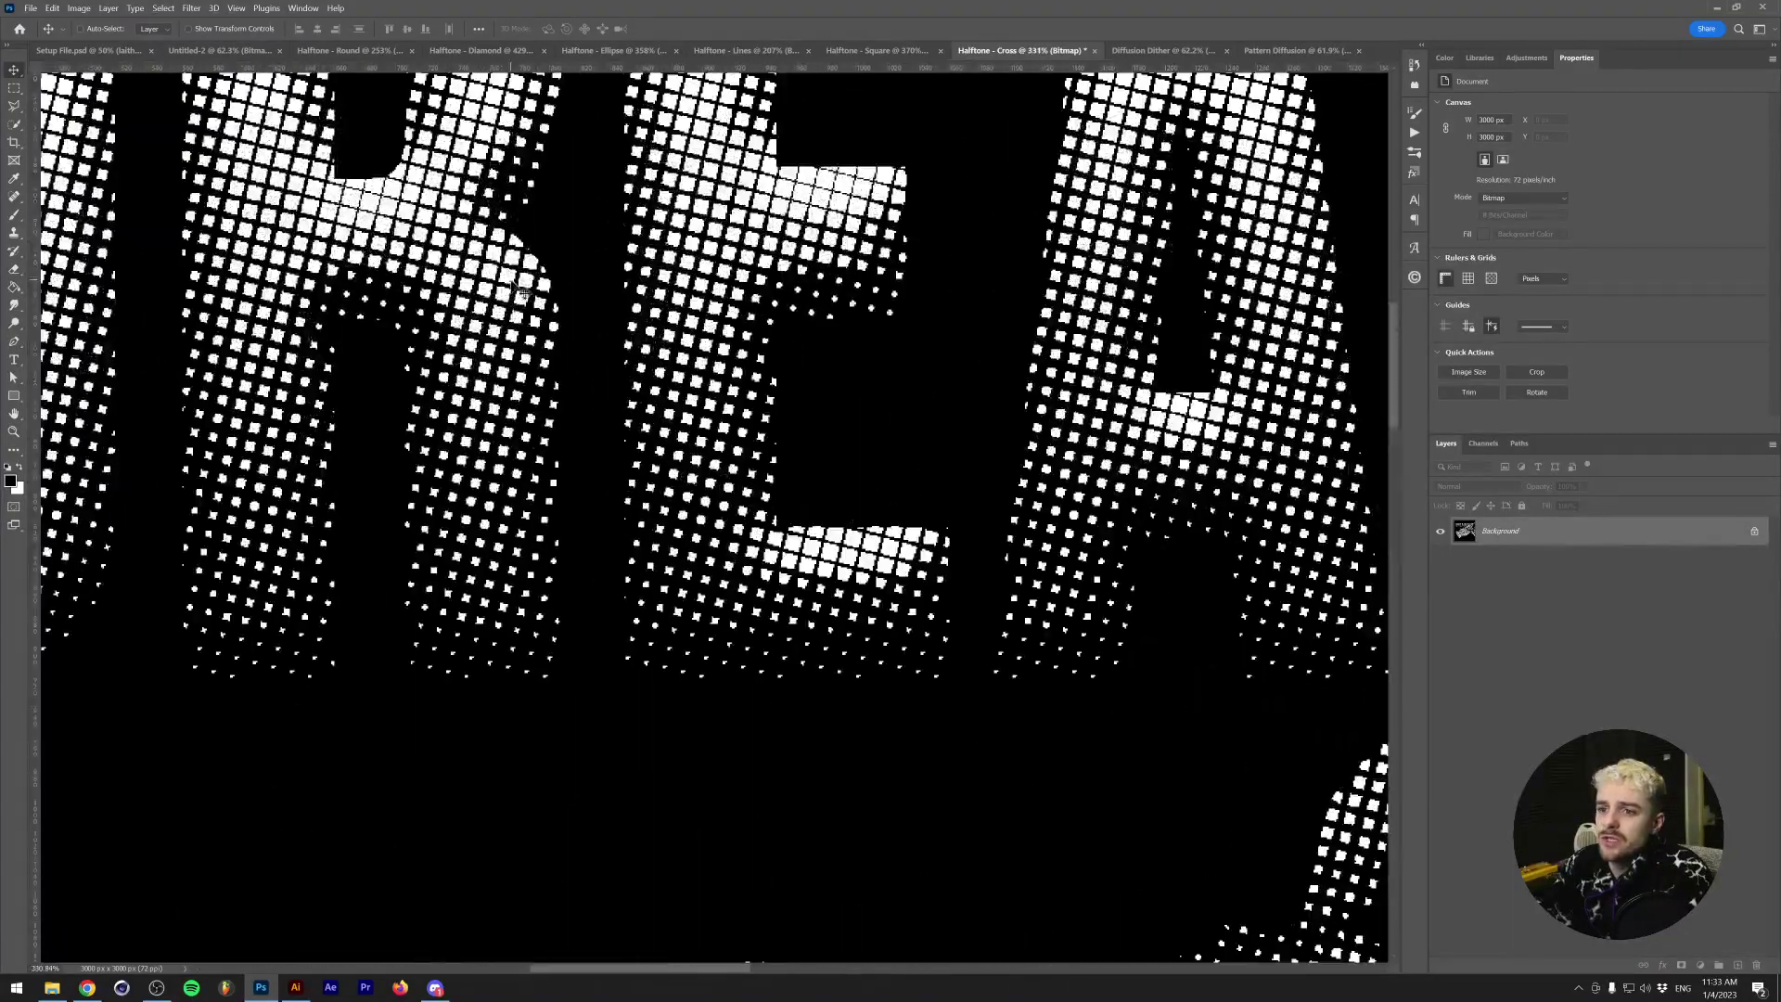
{"action": "left_click_drag", "start_coordinate": [406, 195], "coordinate": [697, 369]}
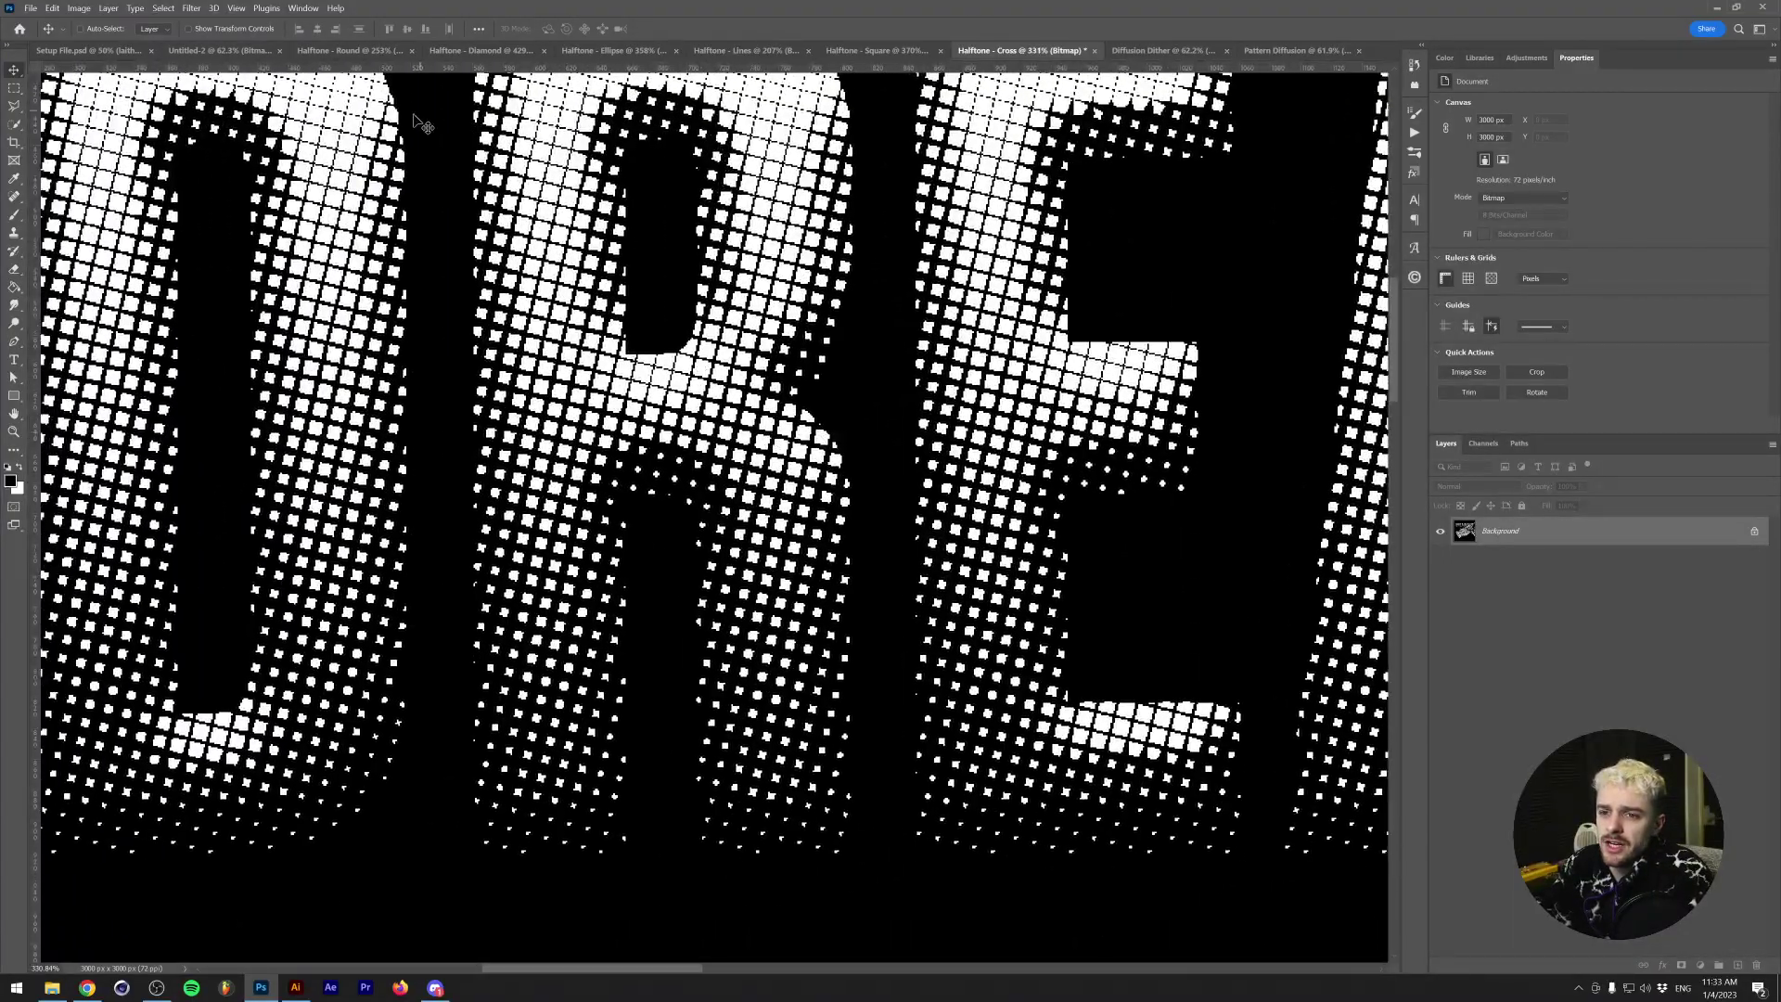
{"action": "scroll", "coordinate": [889, 322], "scroll_direction": "down", "scroll_amount": 2}
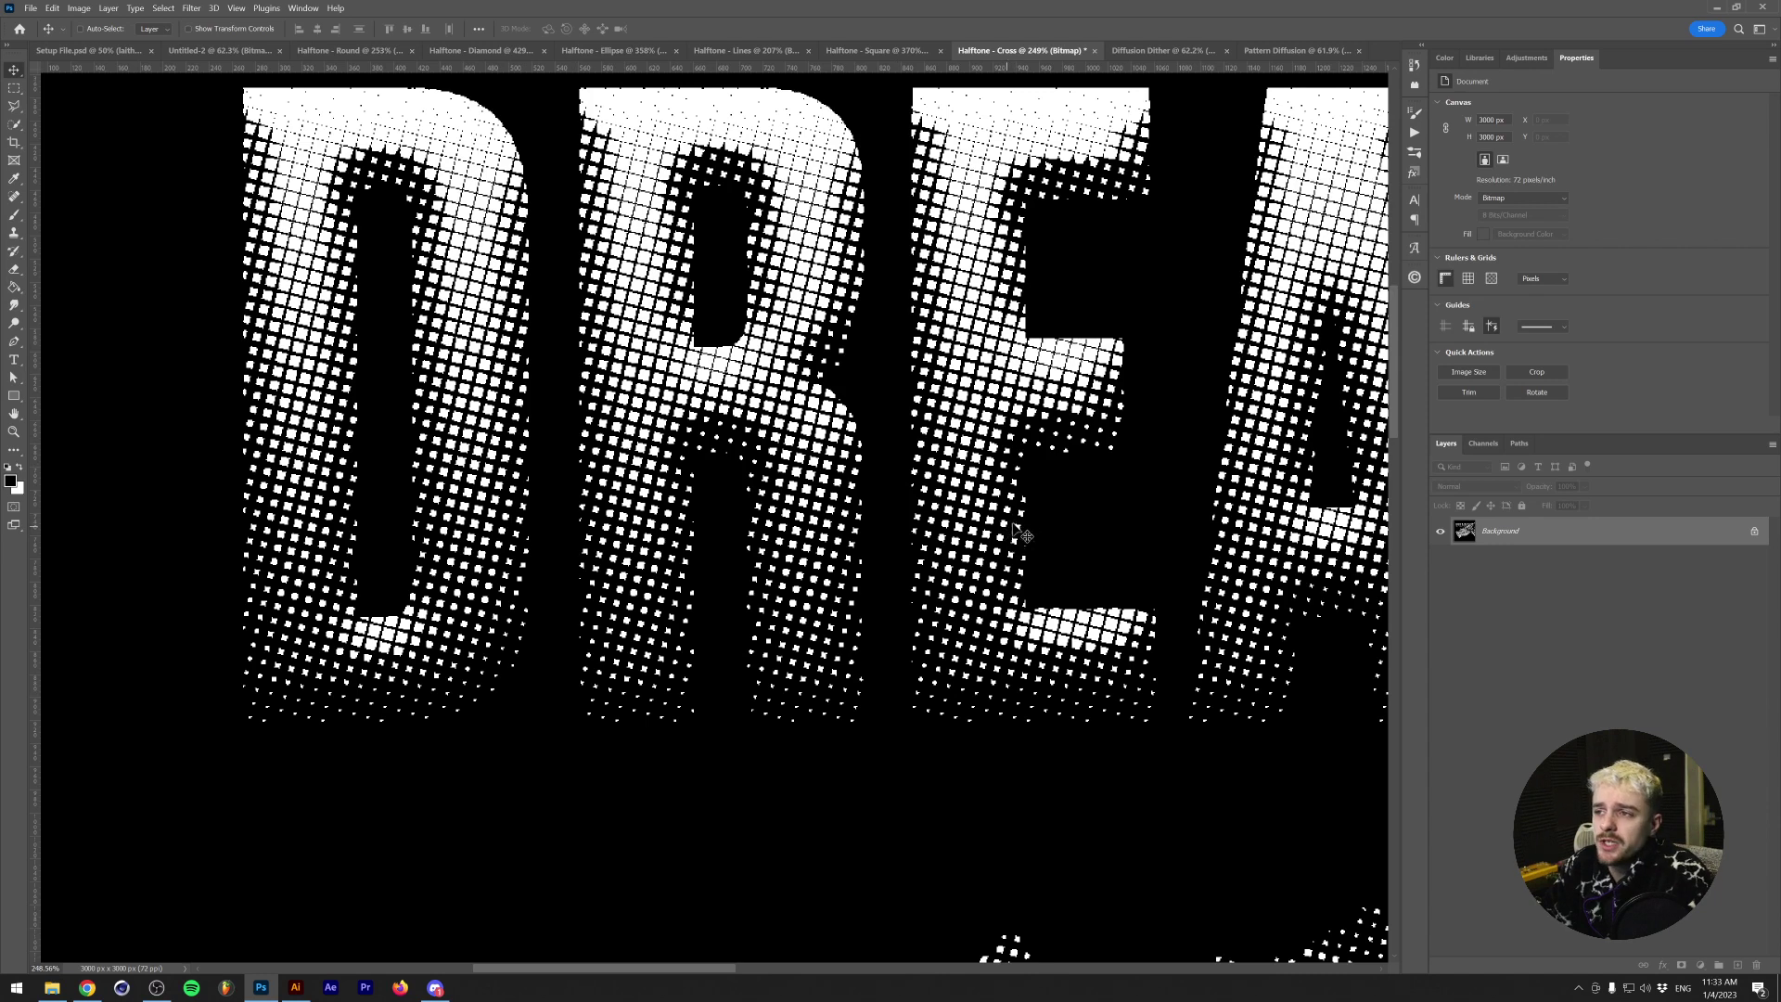
{"action": "key", "text": "ctrl+shift+Tab"}
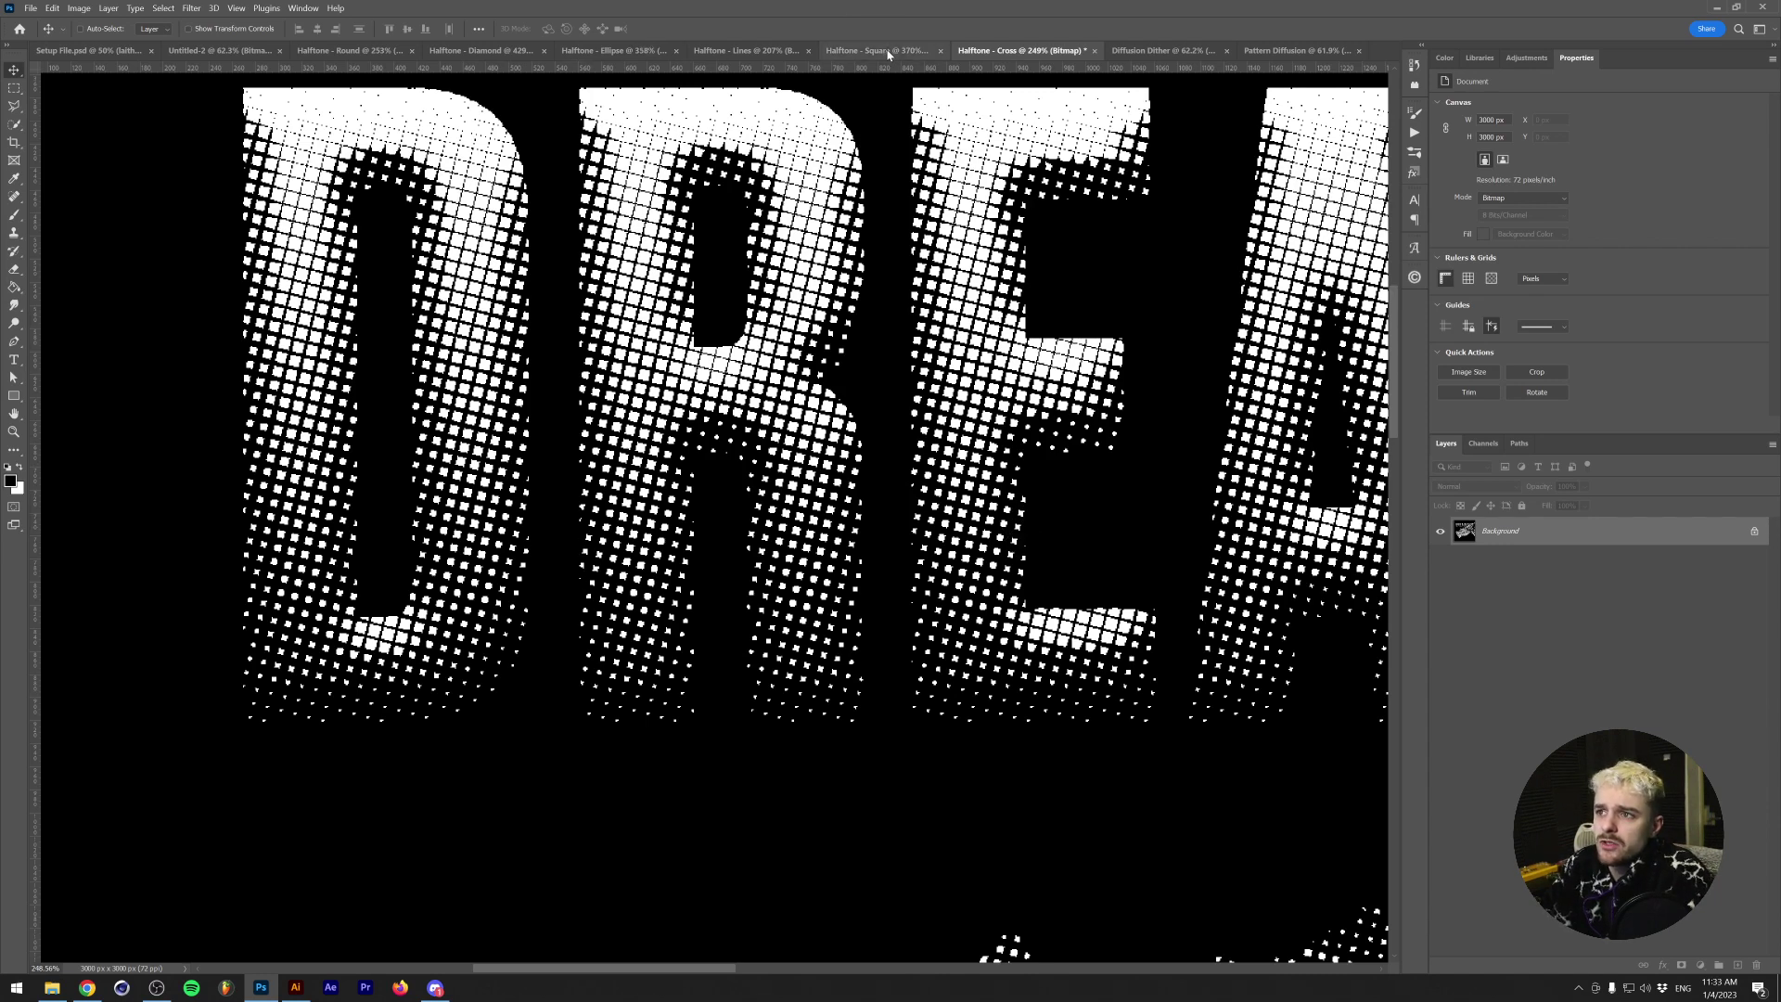
{"action": "key", "text": "ctrl+shift+Tab"}
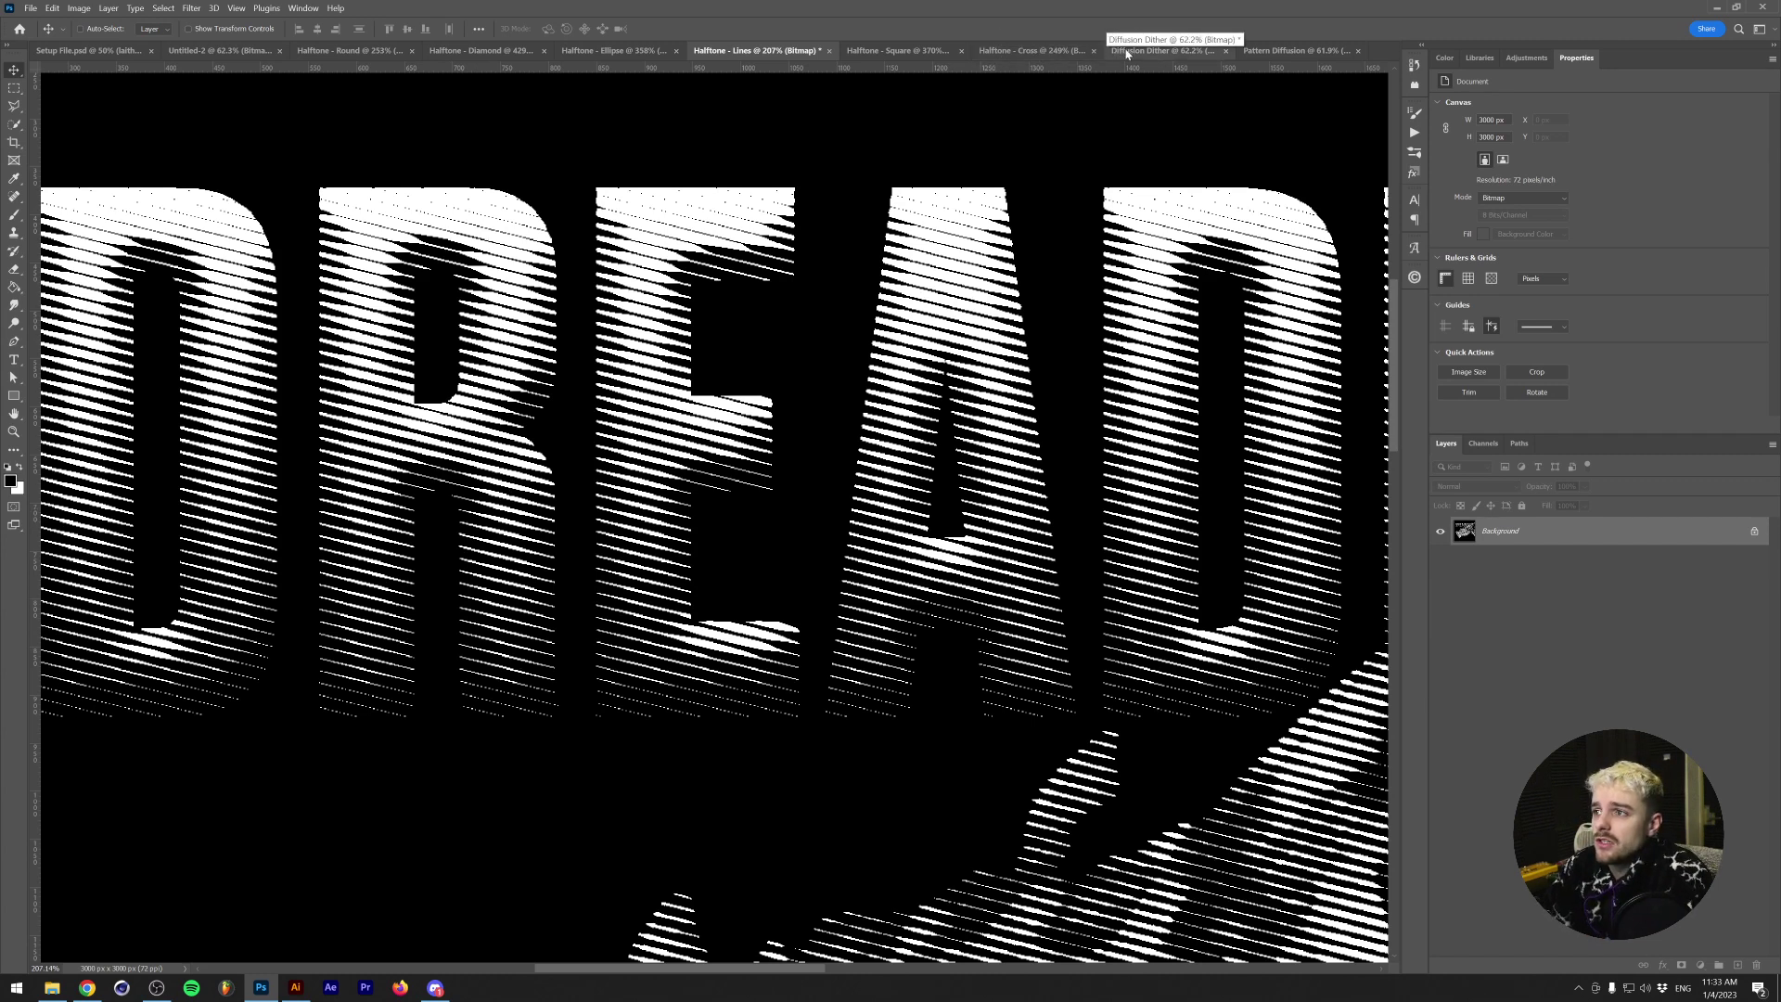
- Examine the dither grain on the dragon and lettering in the Diffusion Dither document at several magnifications
{"action": "left_click", "coordinate": [1159, 51]}
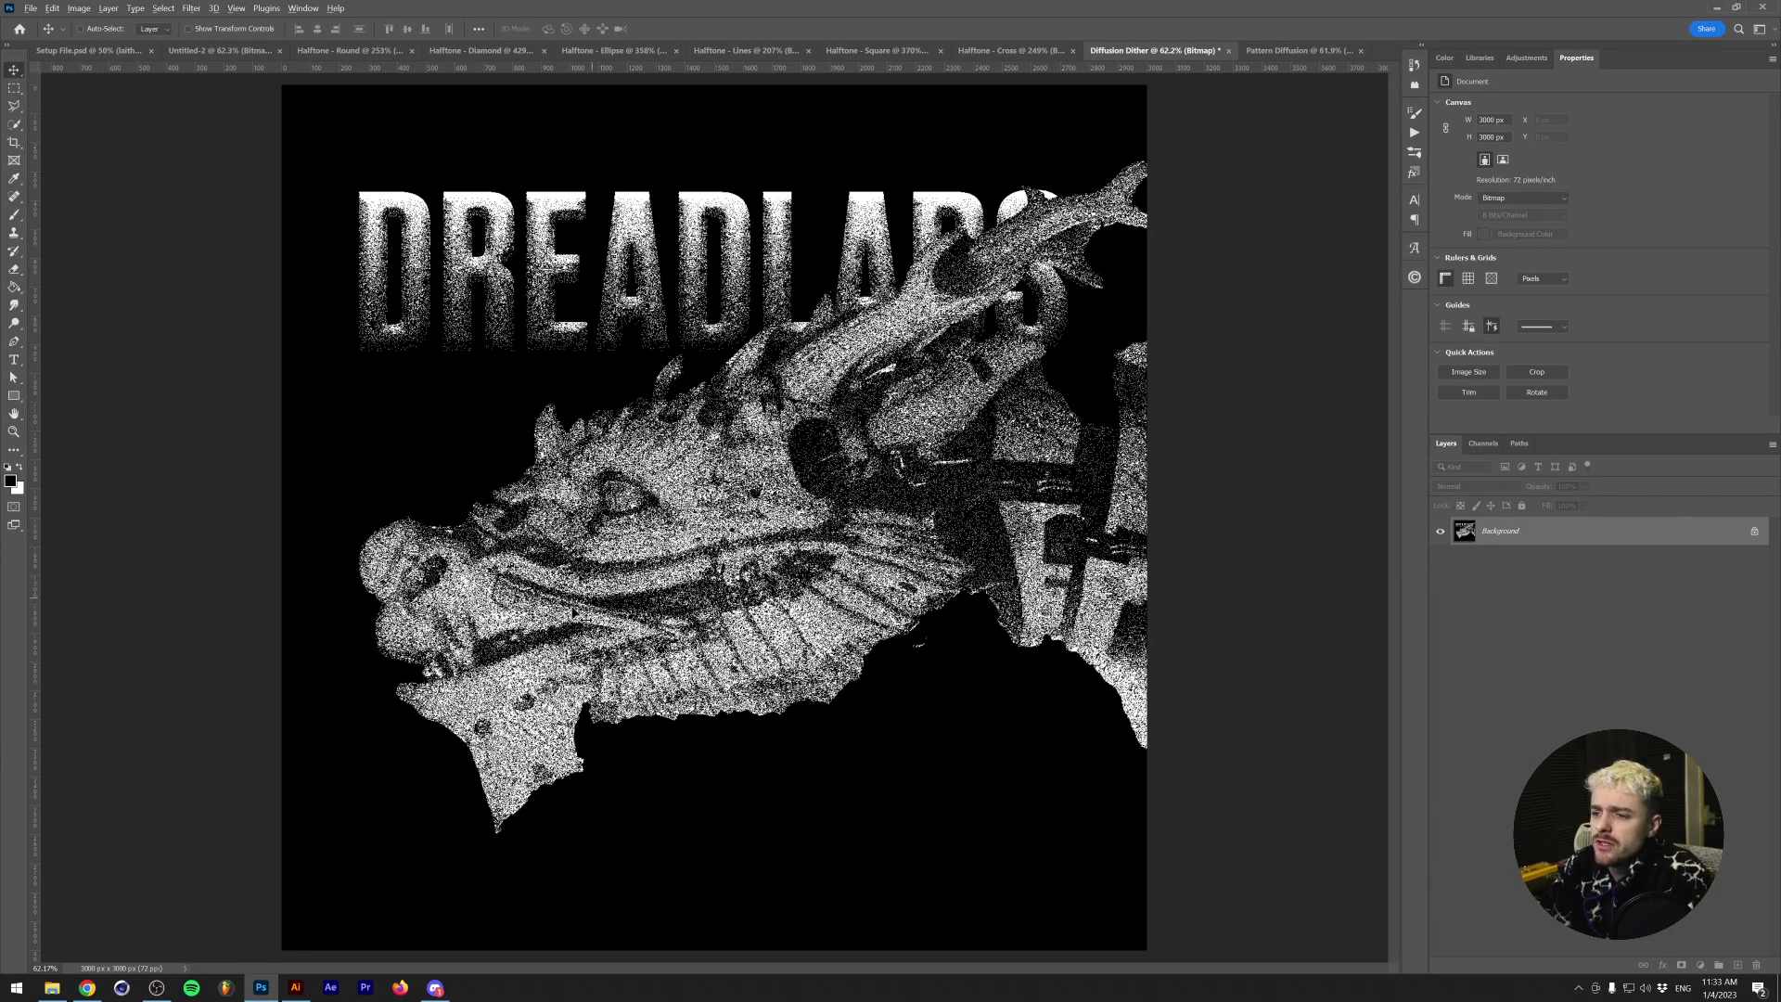
{"action": "scroll", "coordinate": [612, 542], "scroll_direction": "up", "scroll_amount": 10}
{"action": "scroll", "coordinate": [629, 545], "scroll_direction": "up", "scroll_amount": 8}
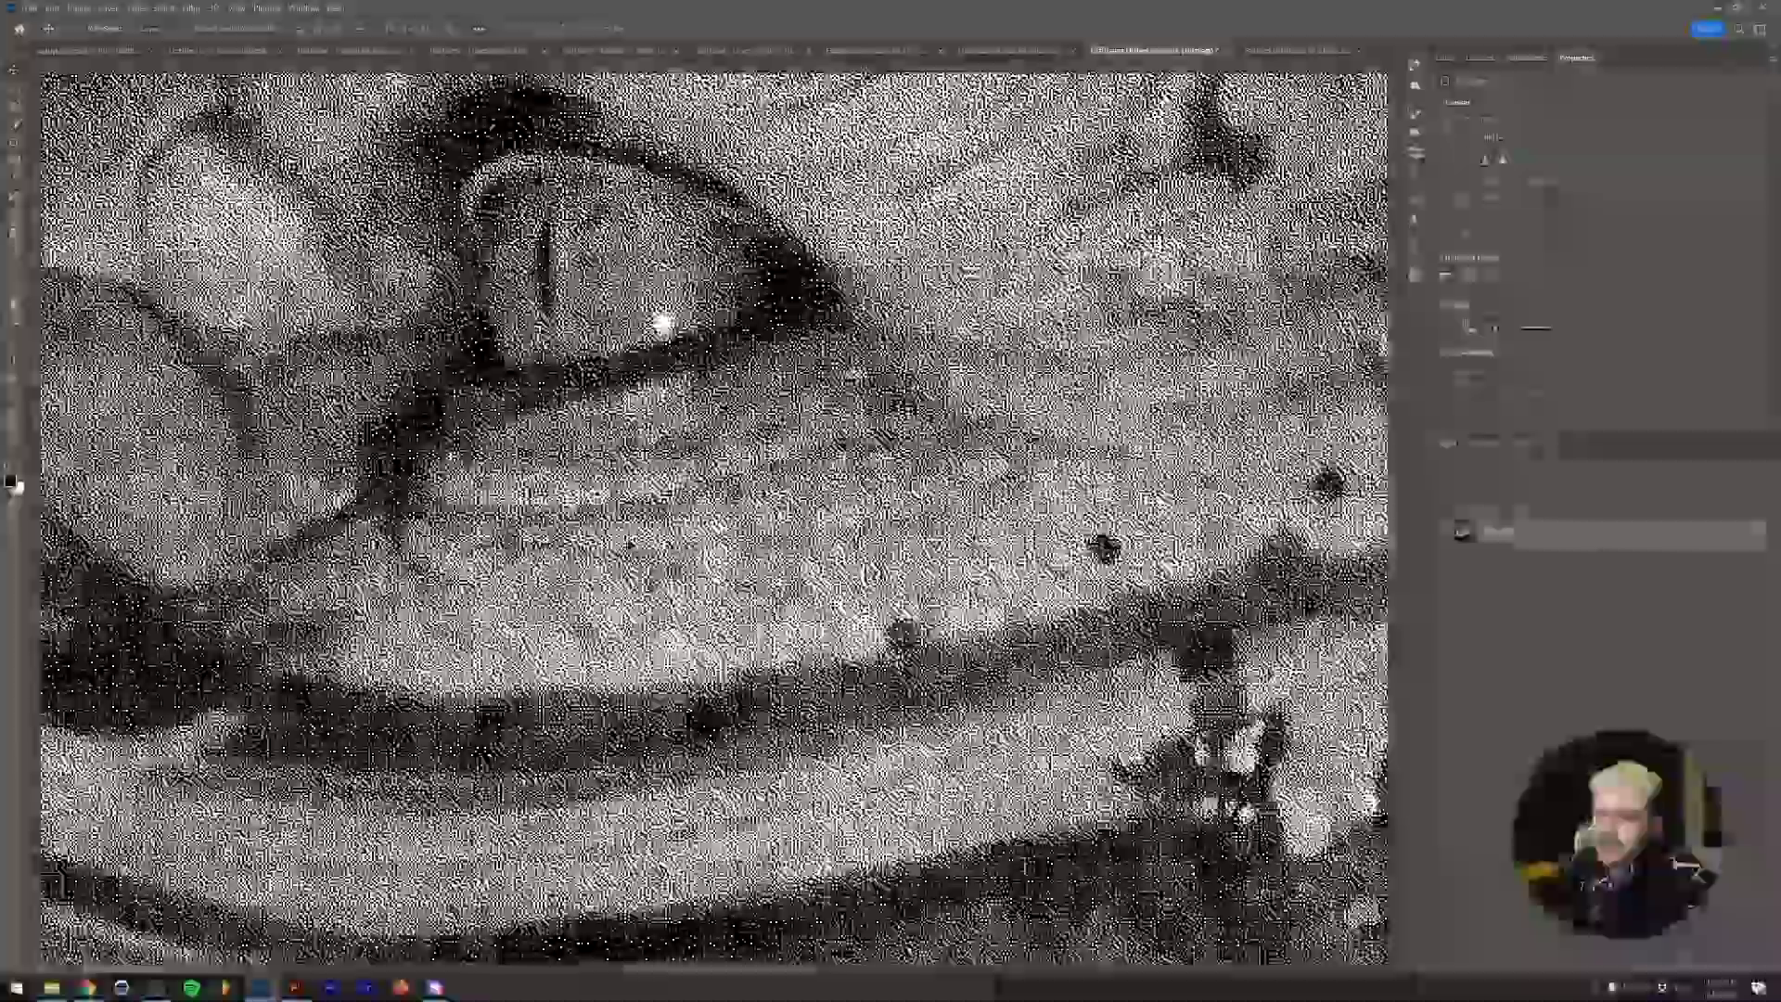
{"action": "scroll", "coordinate": [629, 545], "scroll_direction": "down", "scroll_amount": 15}
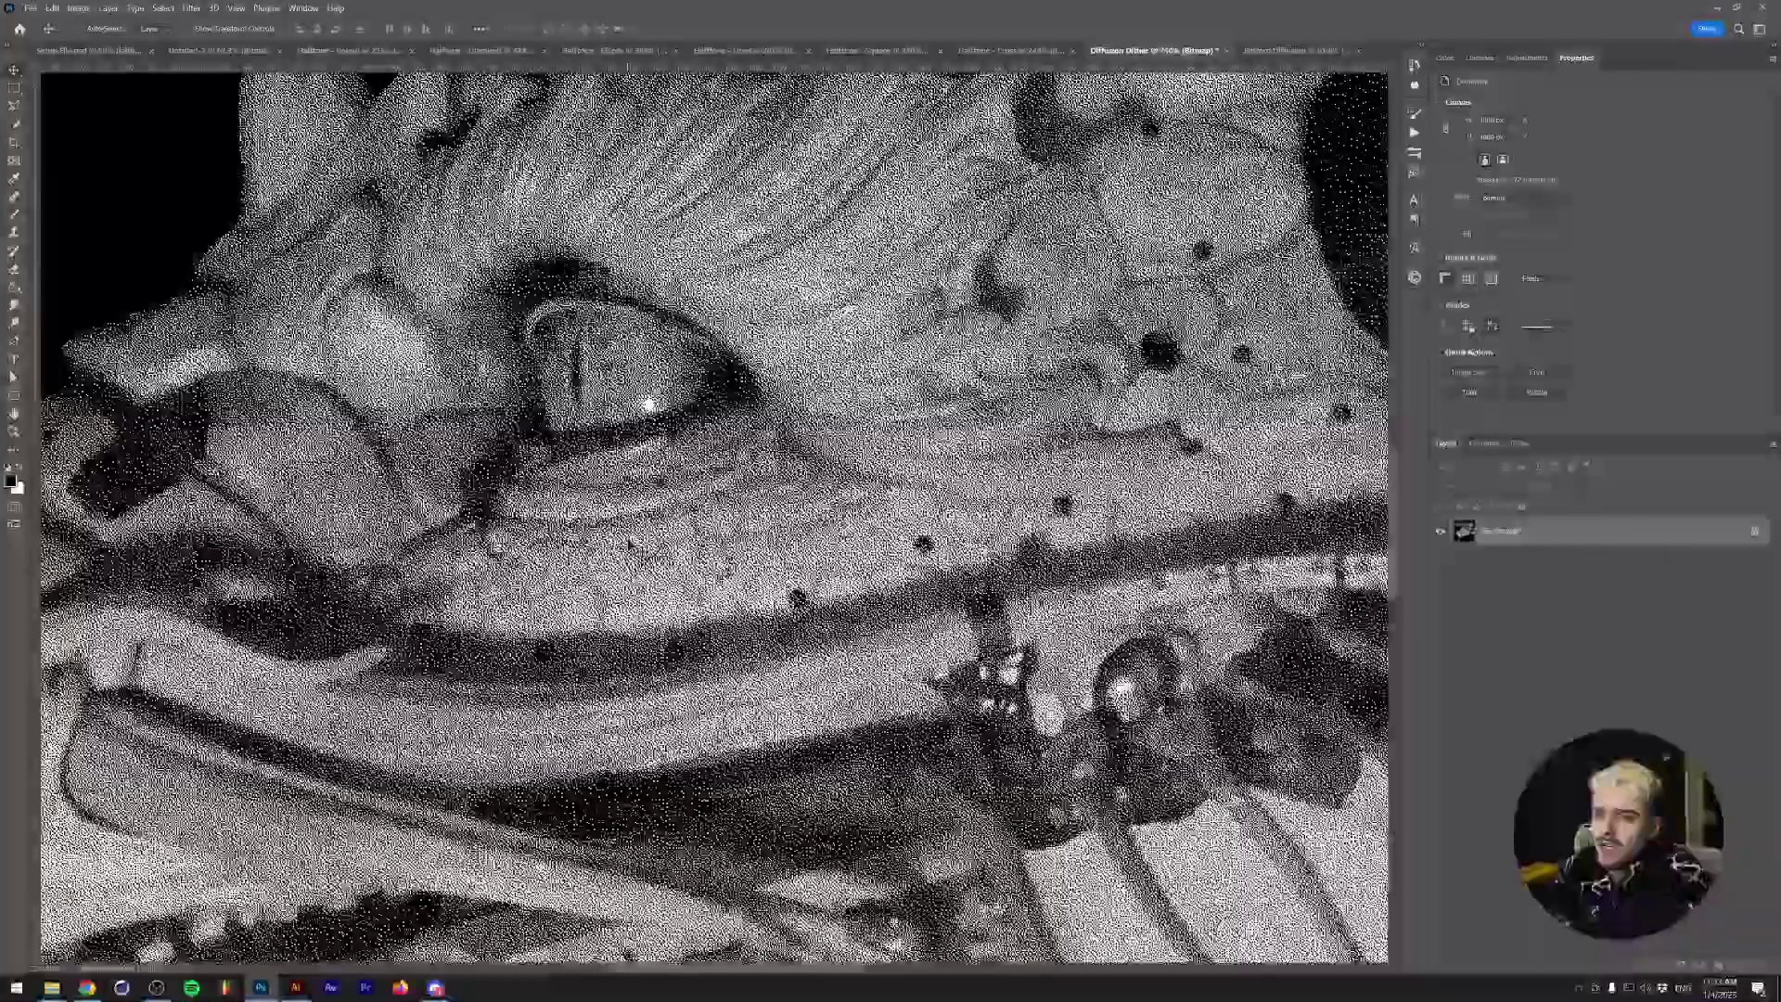
{"action": "scroll", "coordinate": [629, 544], "scroll_direction": "up", "scroll_amount": 1}
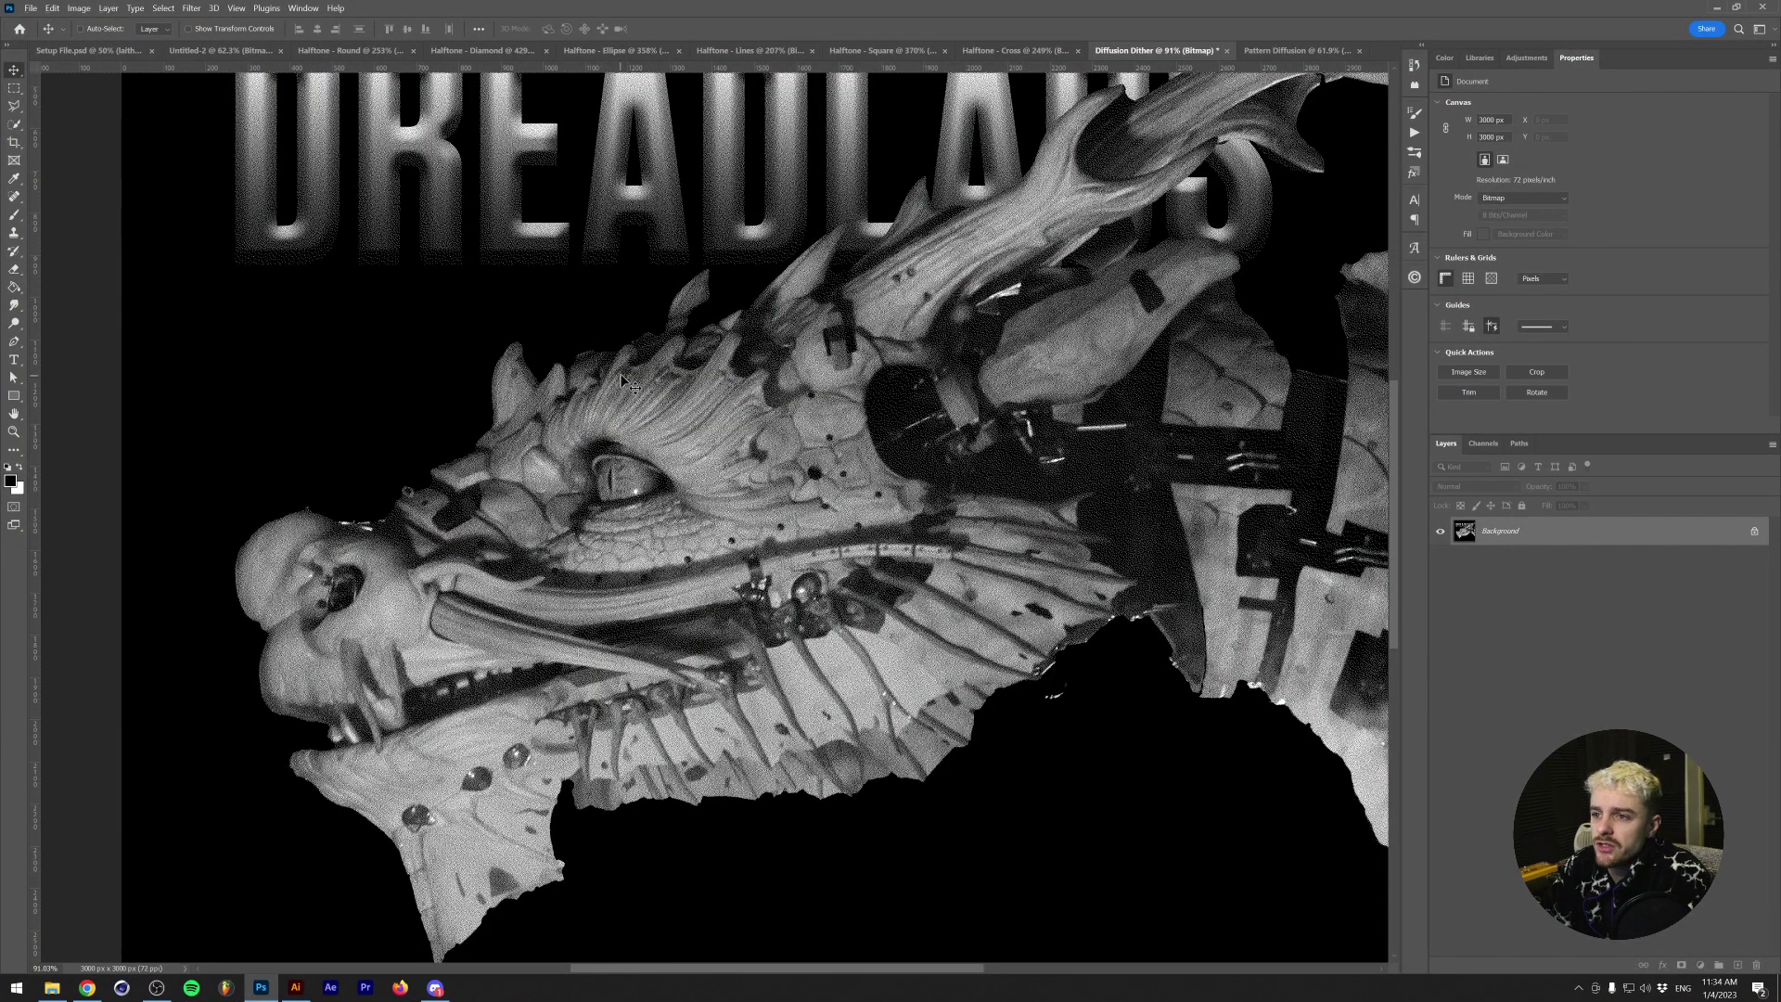
{"action": "scroll", "coordinate": [621, 375], "scroll_direction": "down", "scroll_amount": 4}
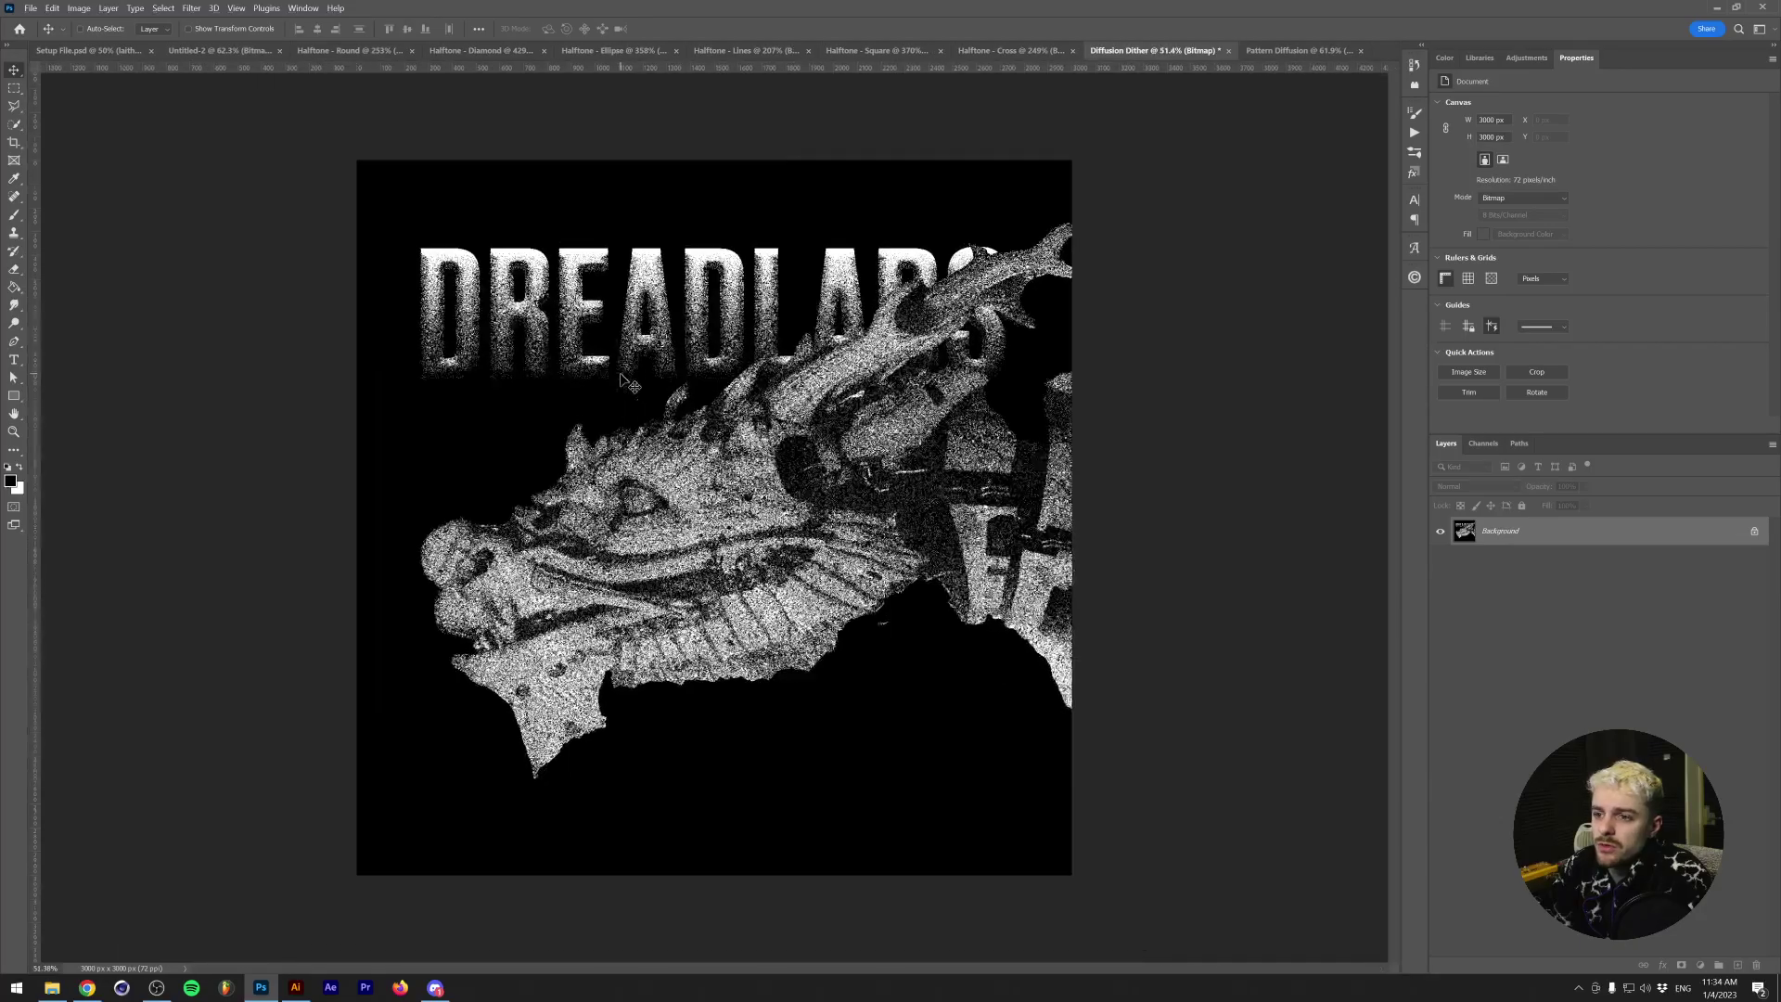
{"action": "scroll", "coordinate": [622, 375], "scroll_direction": "up", "scroll_amount": 3}
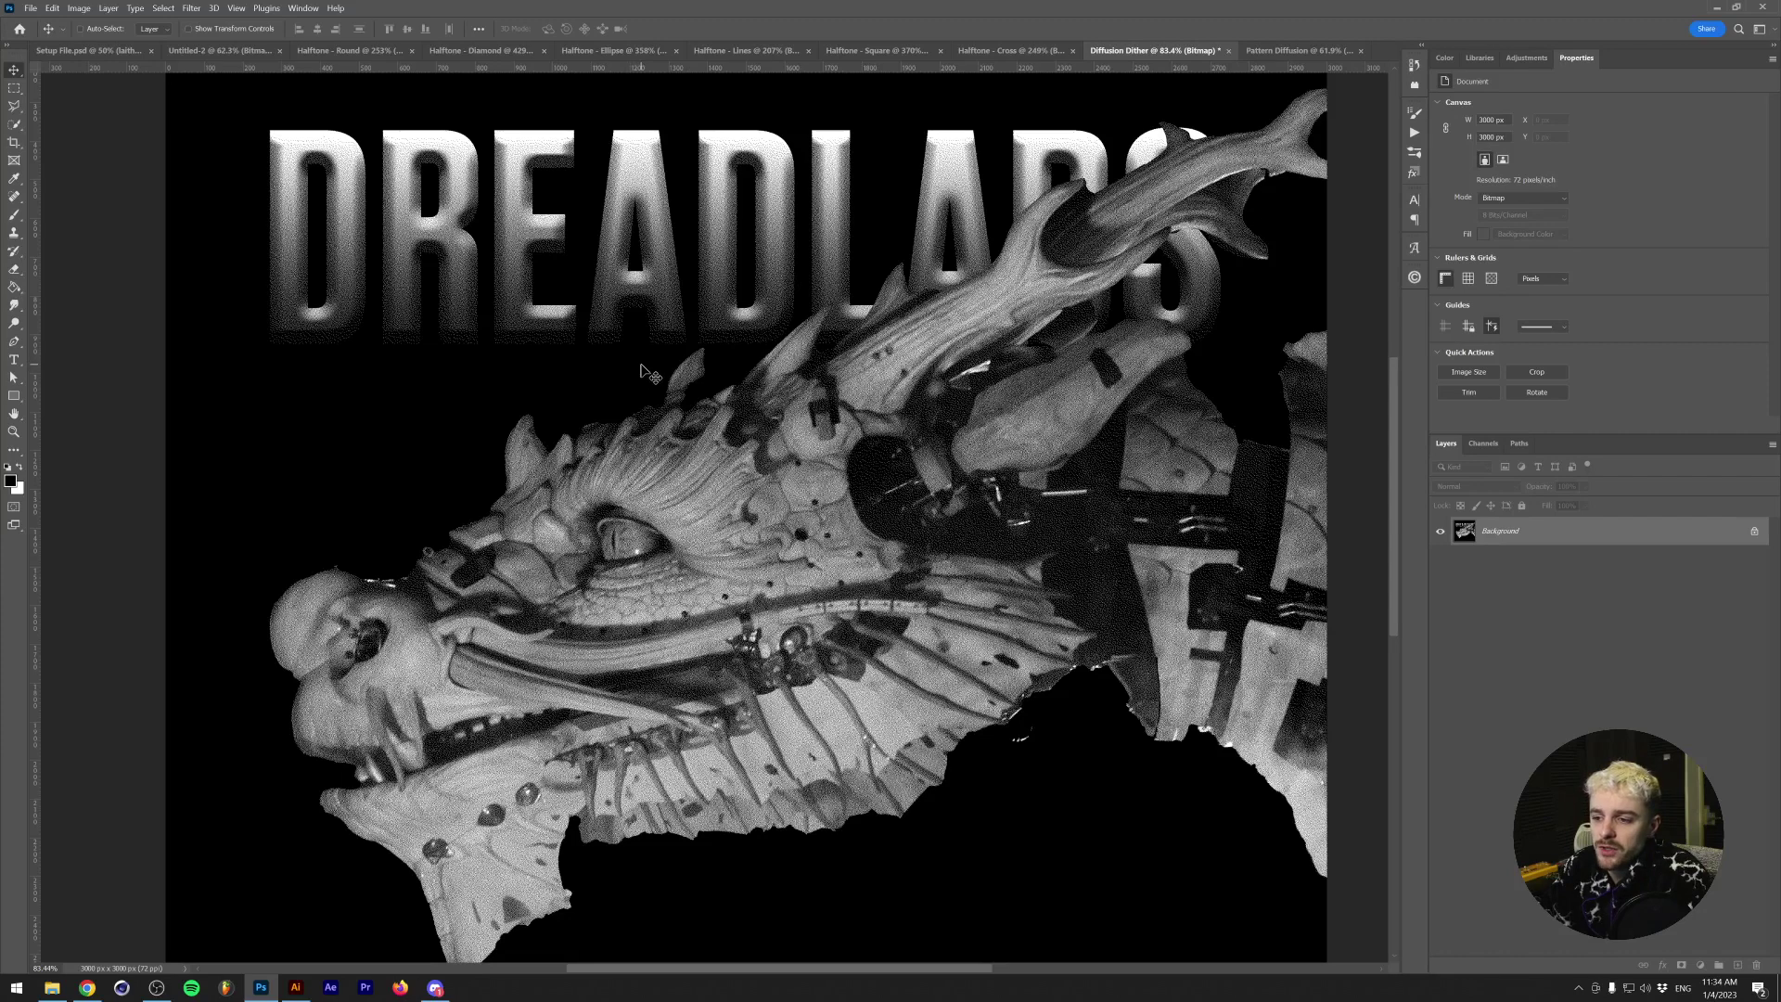
- Open the Pattern Diffusion document and examine its repeating pixel pattern in the lettering at very high magnification
{"action": "left_click", "coordinate": [1275, 54]}
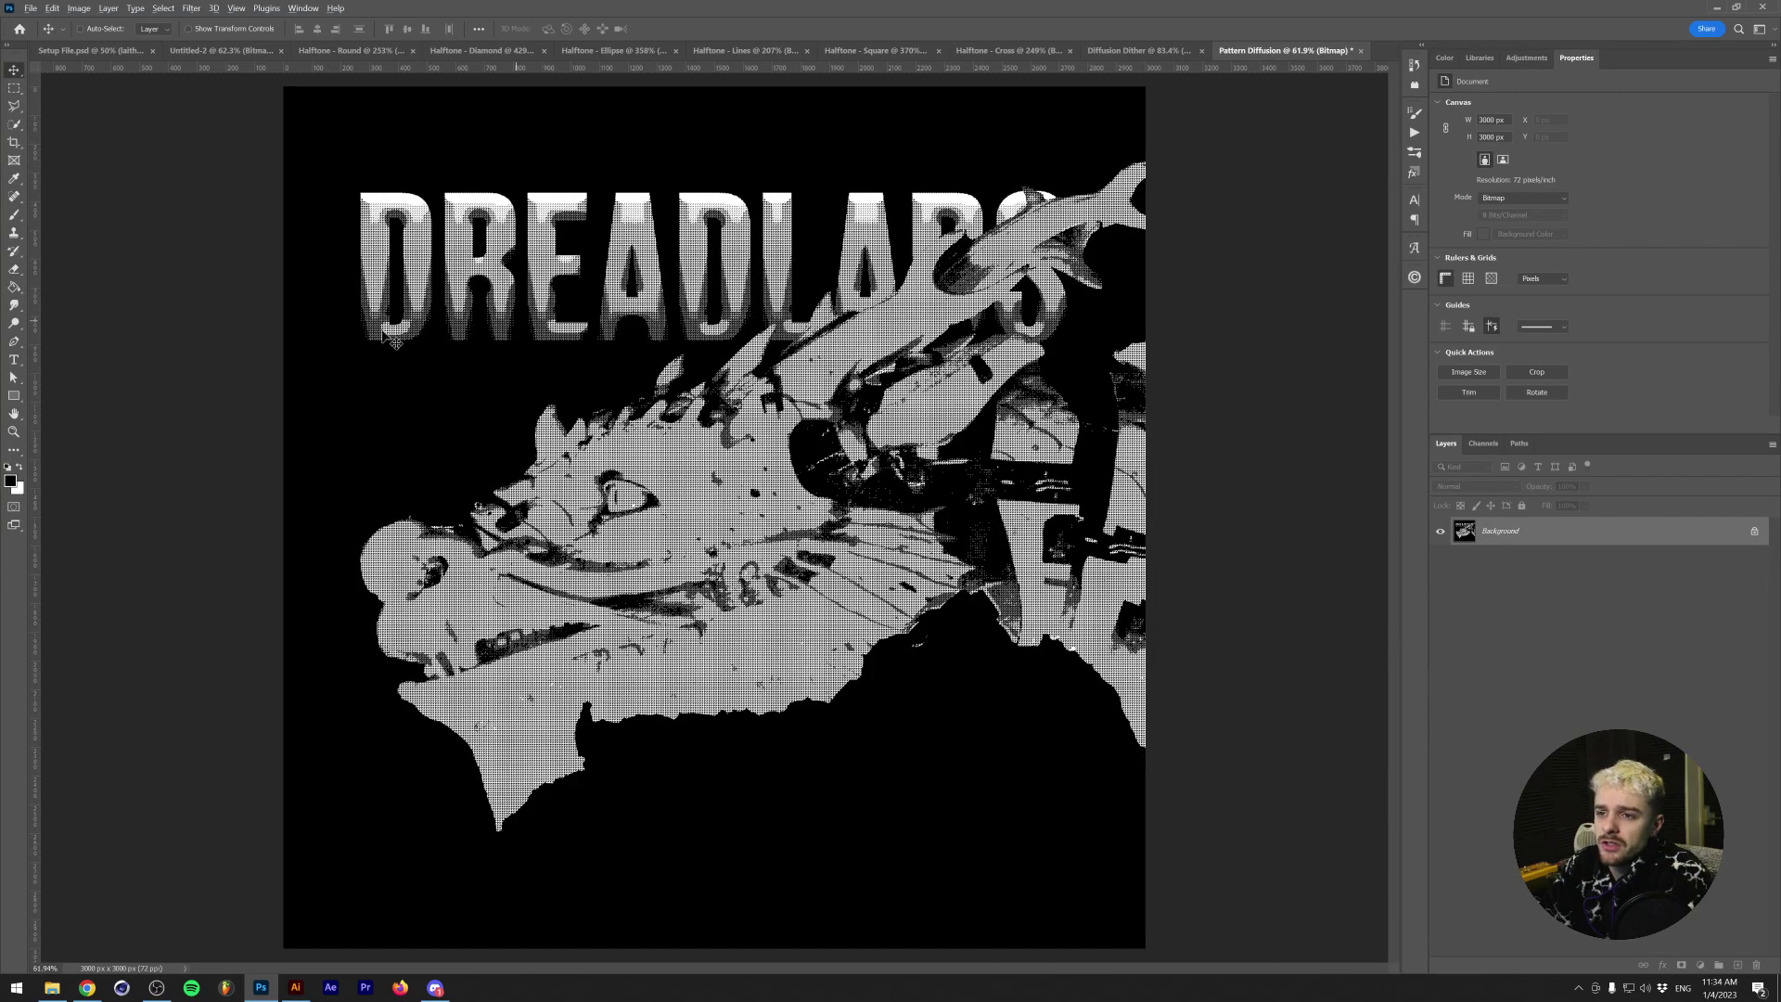
{"action": "scroll", "coordinate": [472, 306], "scroll_direction": "up", "scroll_amount": 6}
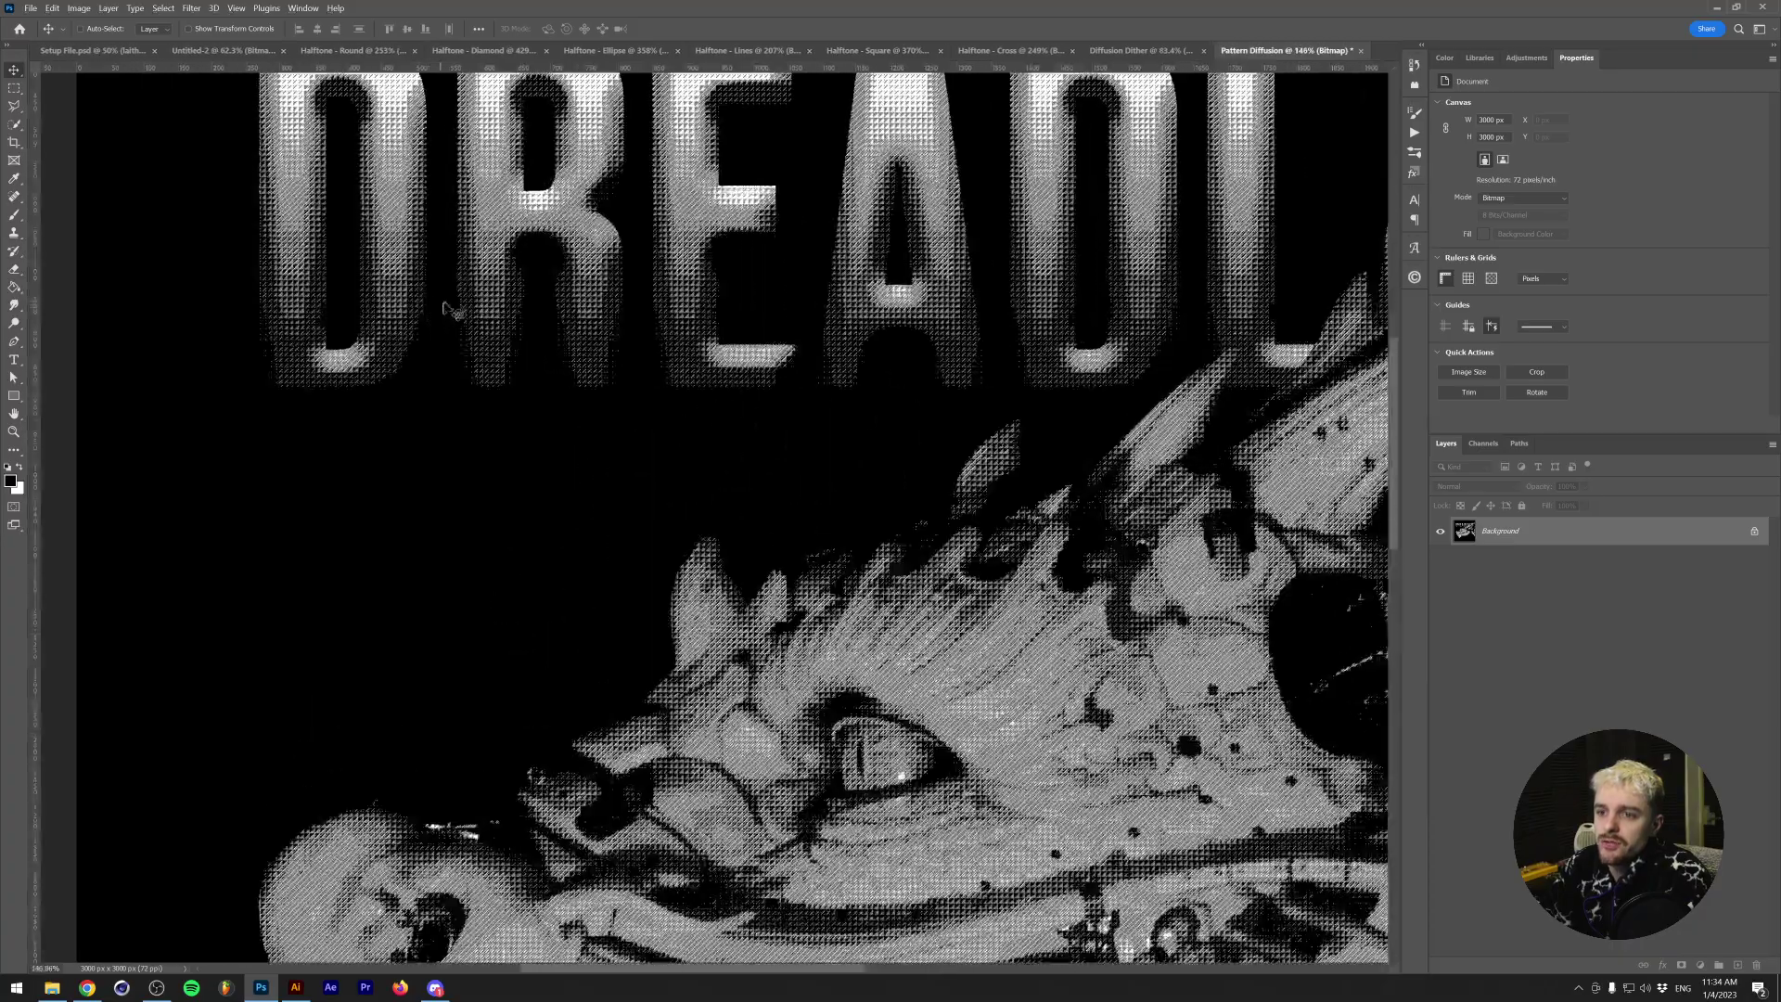
{"action": "scroll", "coordinate": [454, 289], "scroll_direction": "up", "scroll_amount": 4}
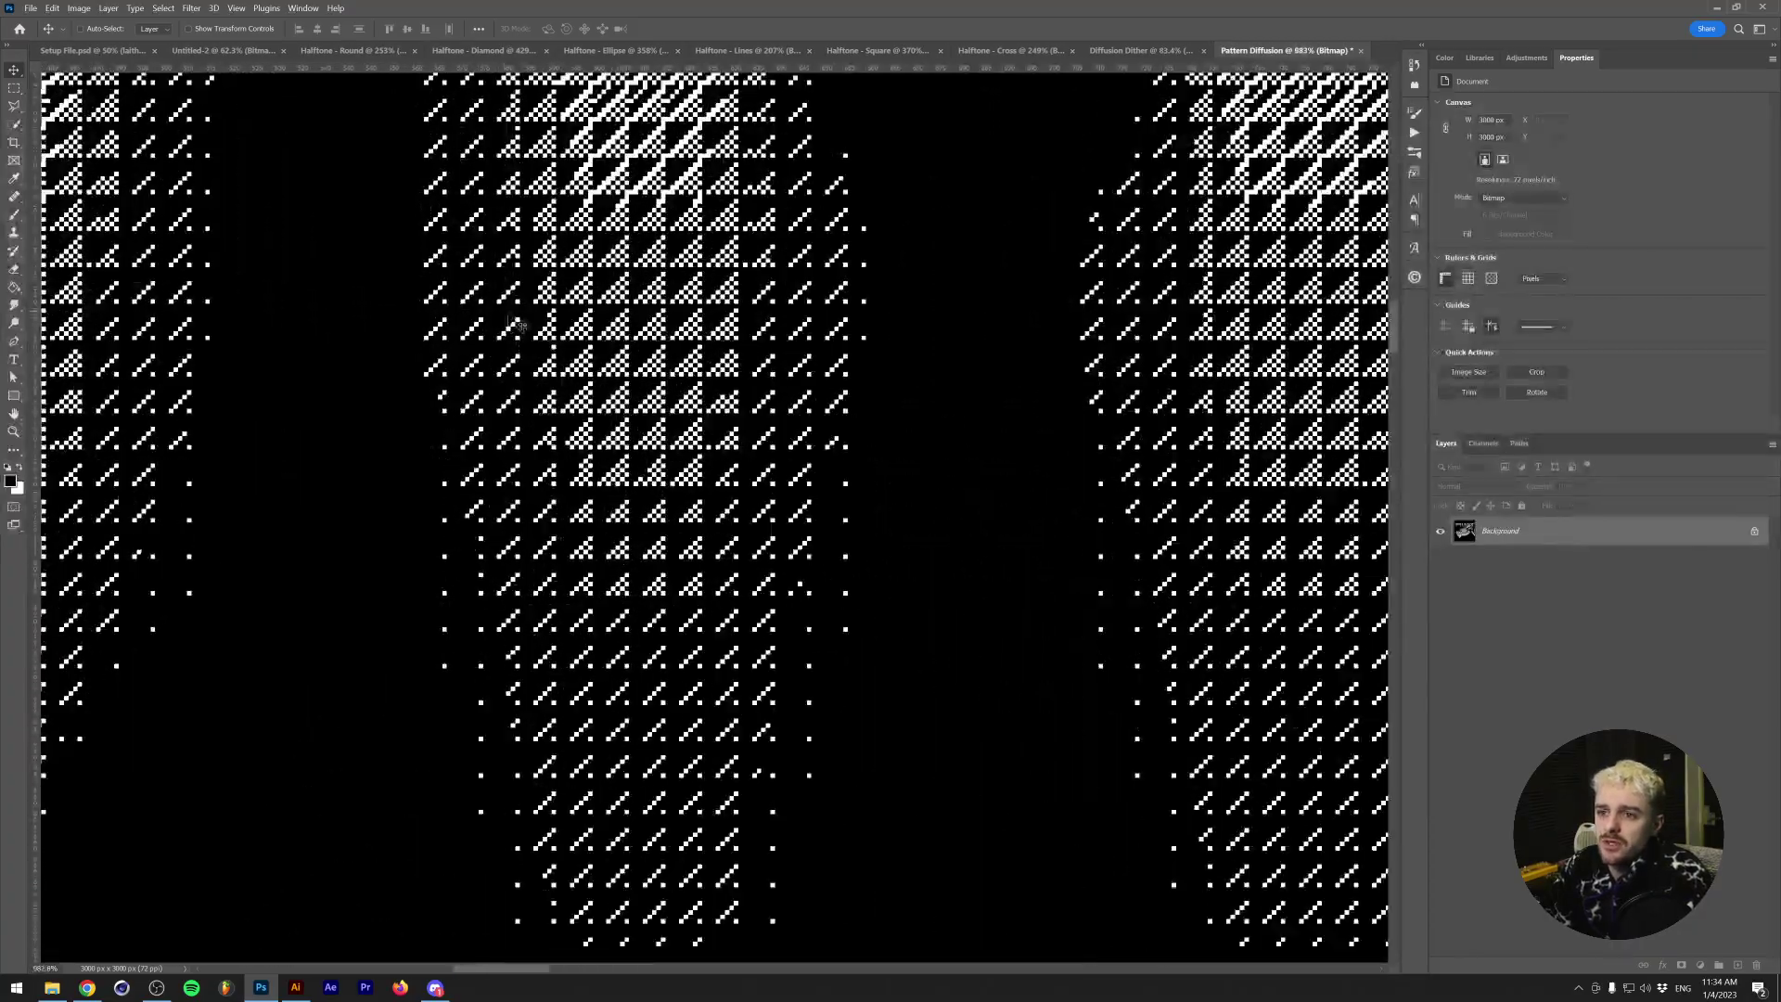
{"action": "scroll", "coordinate": [573, 367], "scroll_direction": "up", "scroll_amount": 4}
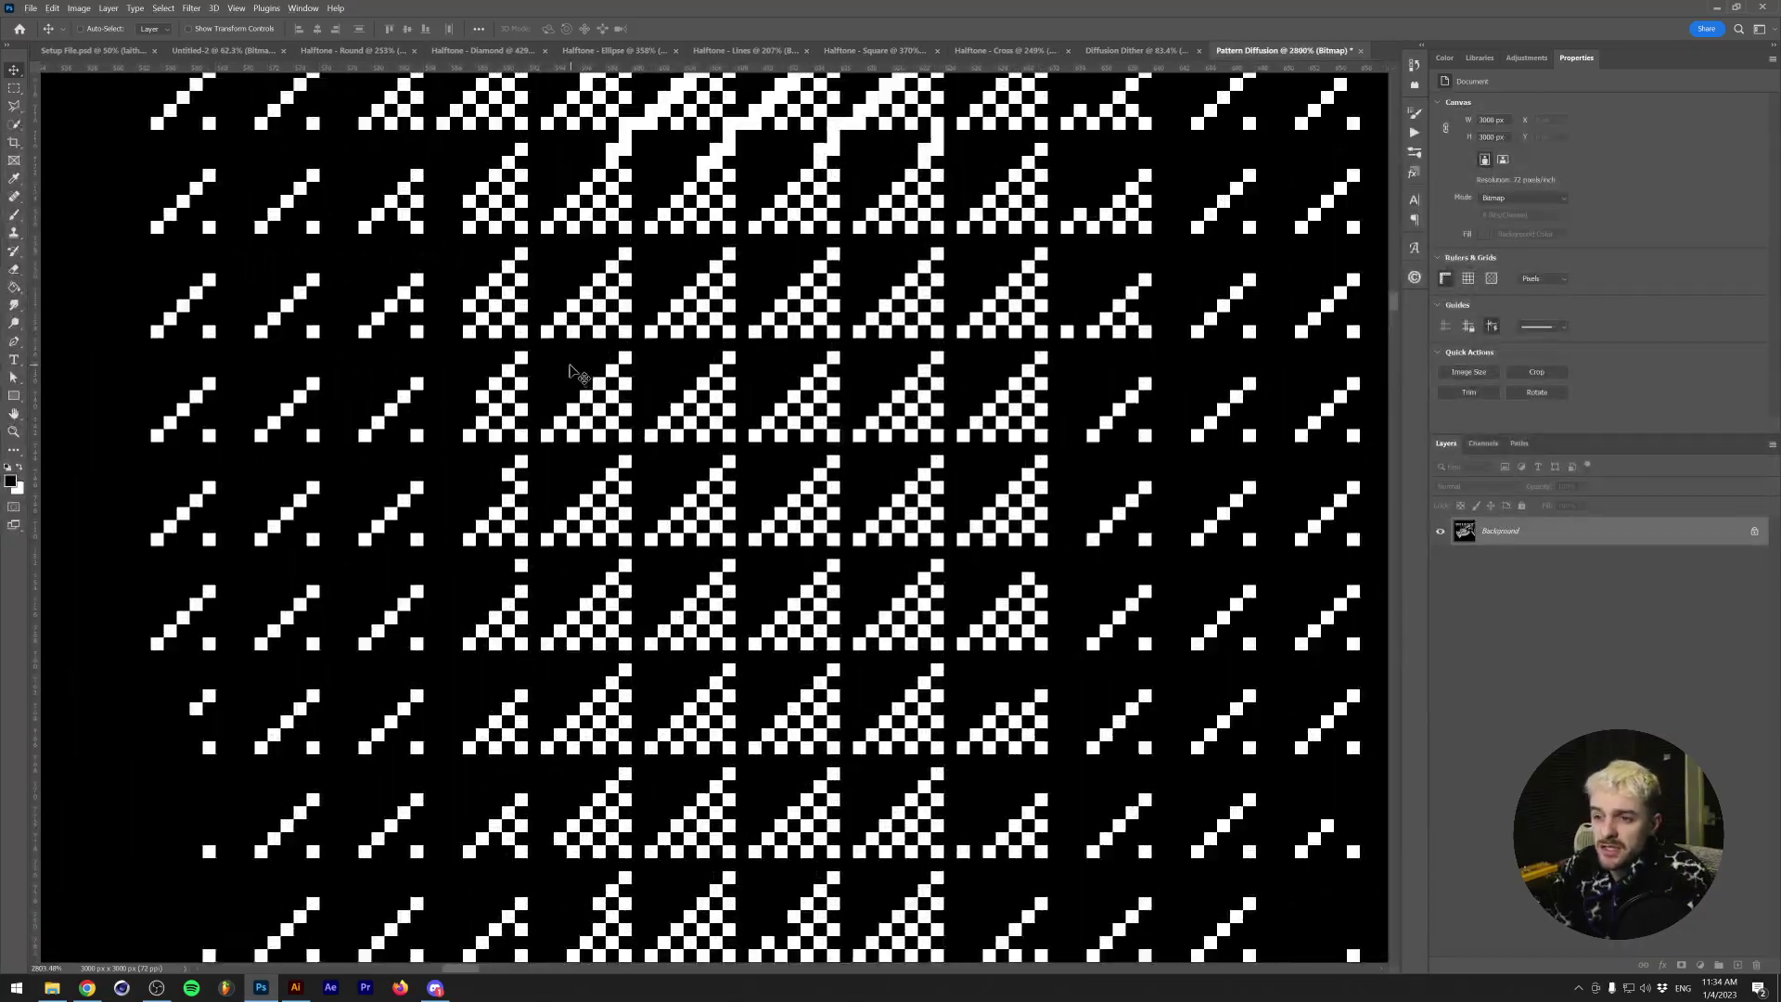
- Examine the pattern dither in the DREADLABS lettering at several magnifications, from individual pixels out to the whole artwork
{"action": "key", "text": "m"}
{"action": "scroll", "coordinate": [560, 367], "scroll_direction": "down", "scroll_amount": 4}
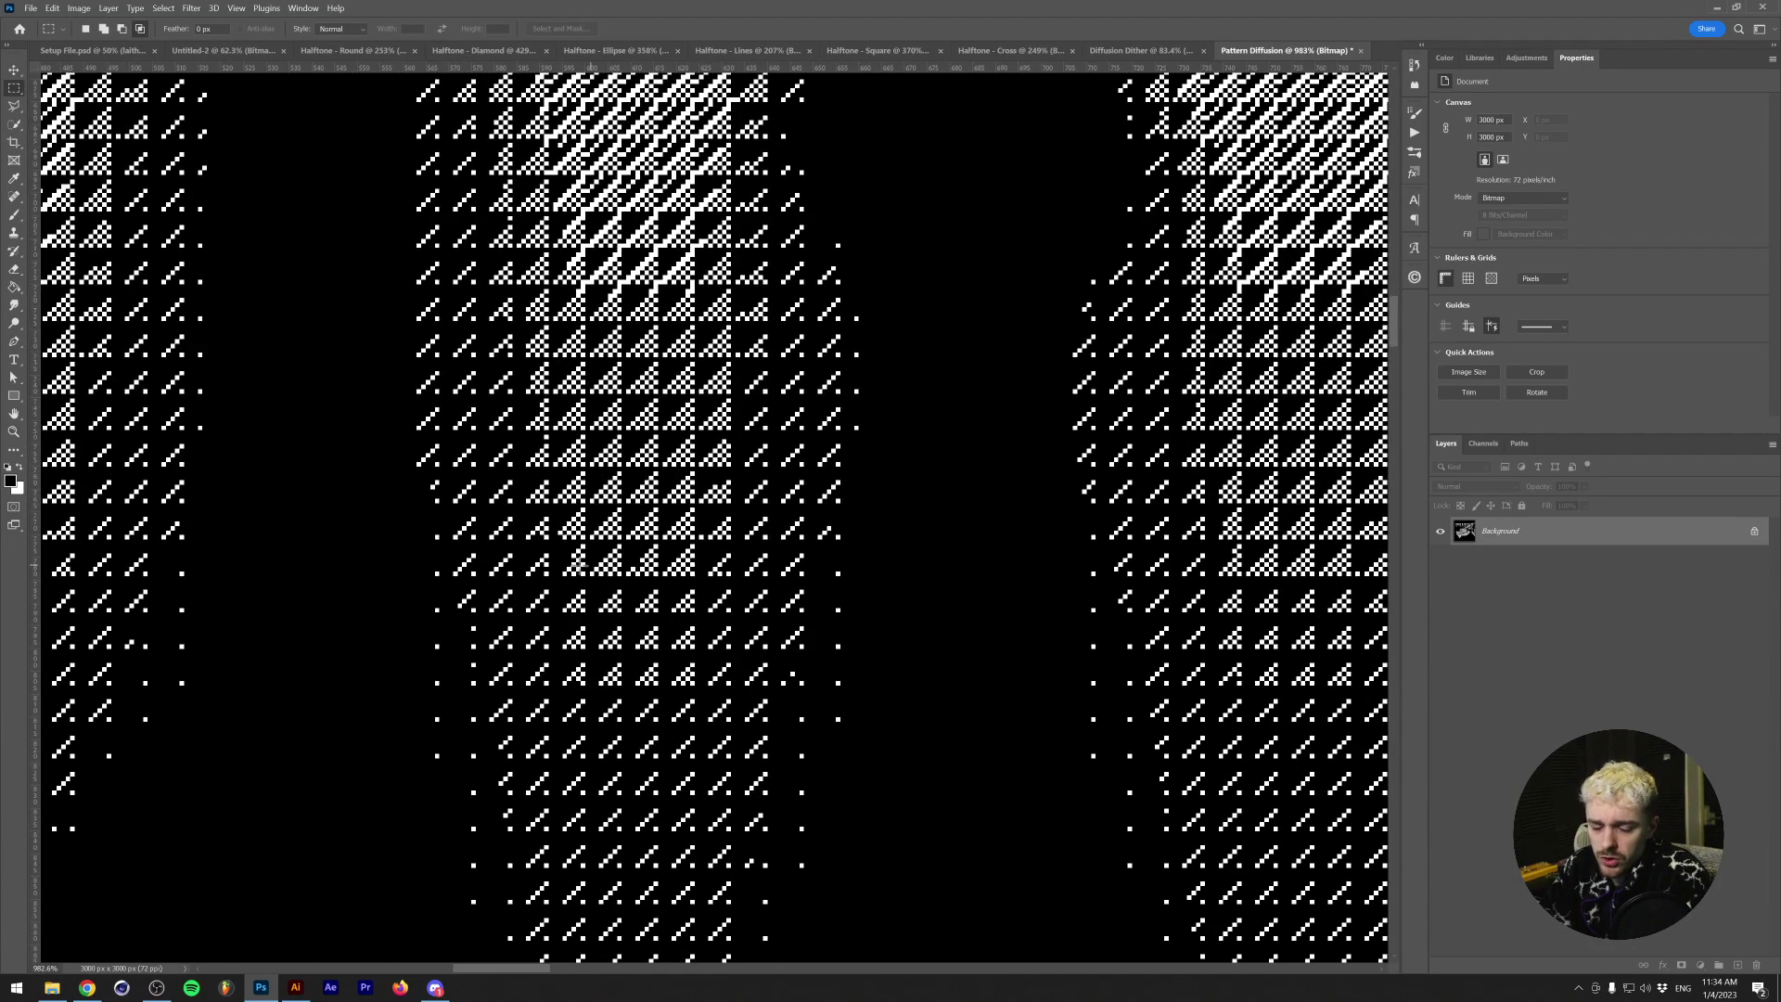
{"action": "scroll", "coordinate": [557, 546], "scroll_direction": "down", "scroll_amount": 8}
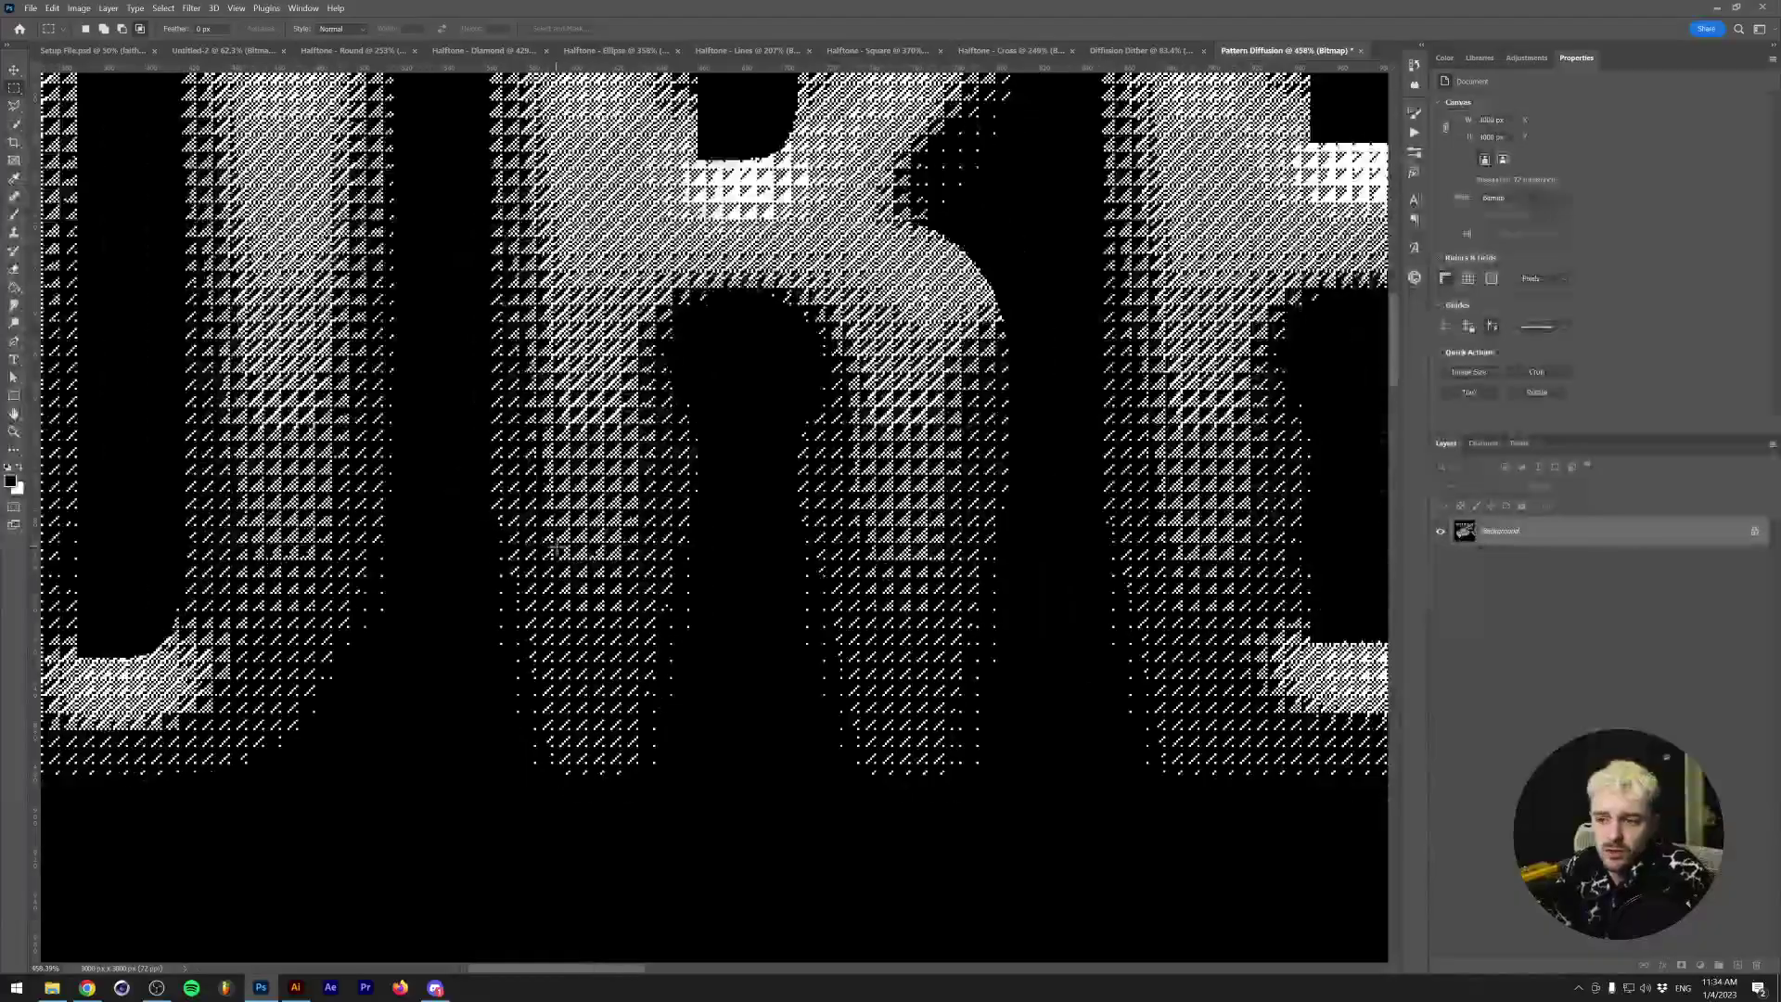
{"action": "scroll", "coordinate": [555, 545], "scroll_direction": "down", "scroll_amount": 1}
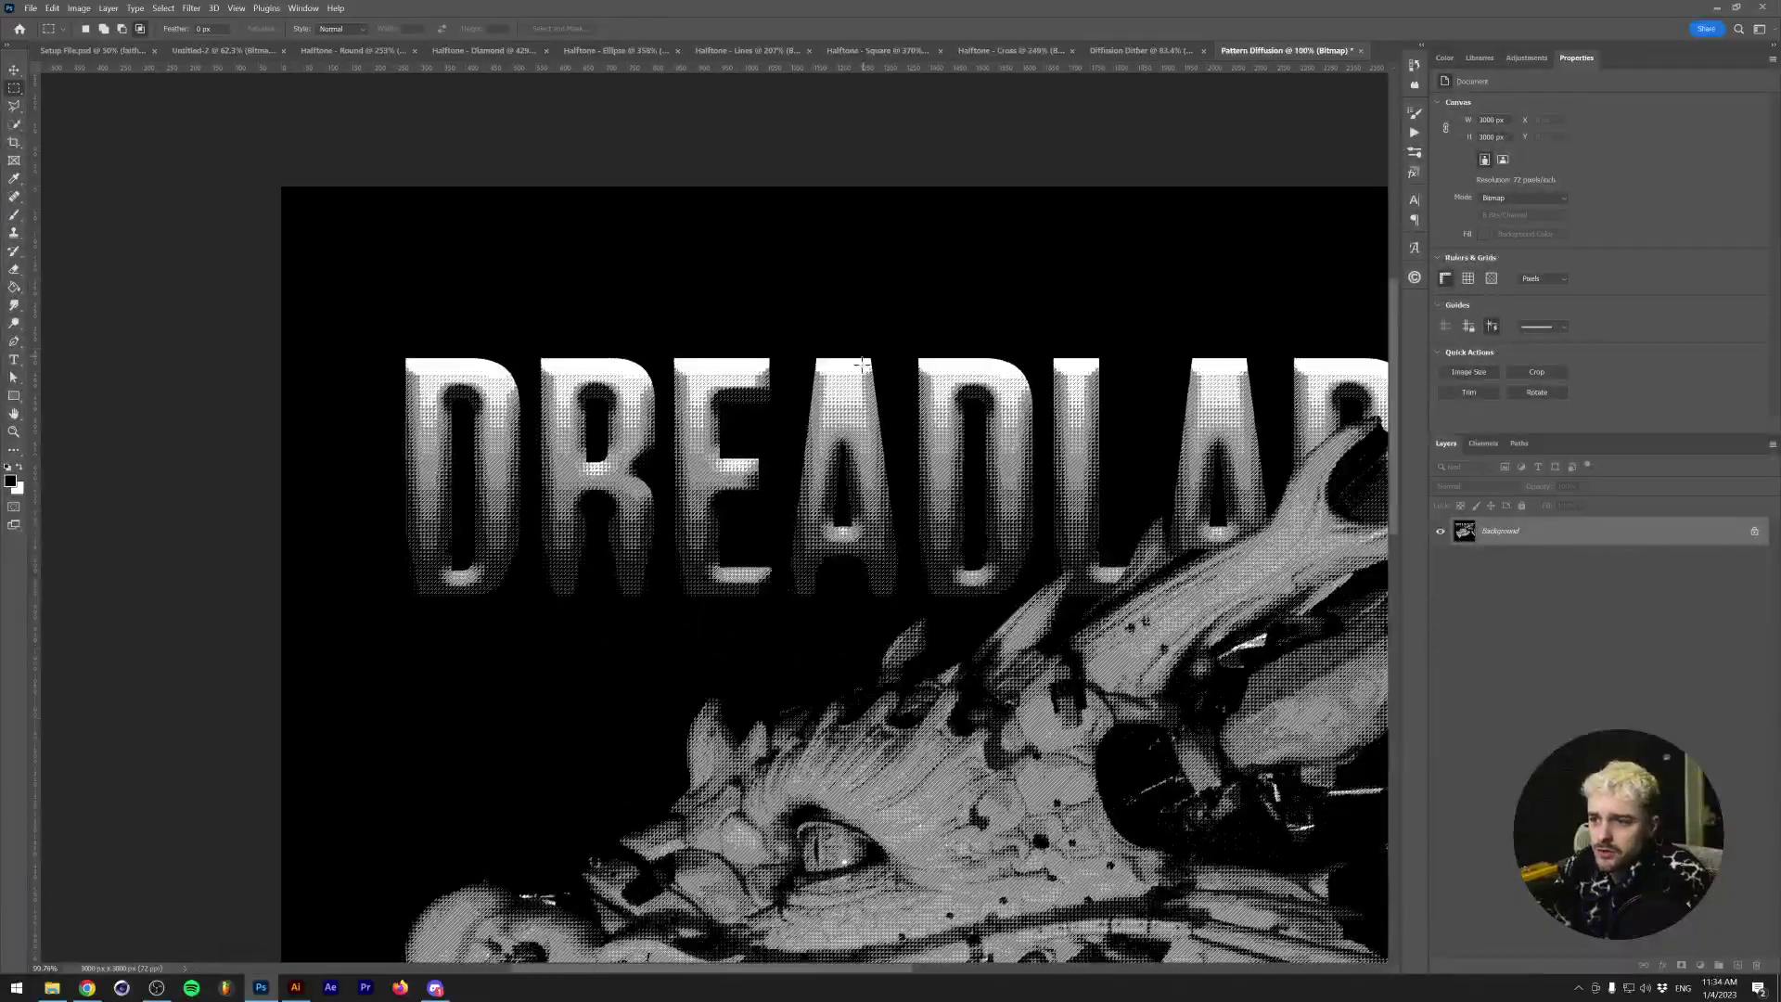
{"action": "scroll", "coordinate": [862, 364], "scroll_direction": "up", "scroll_amount": 10}
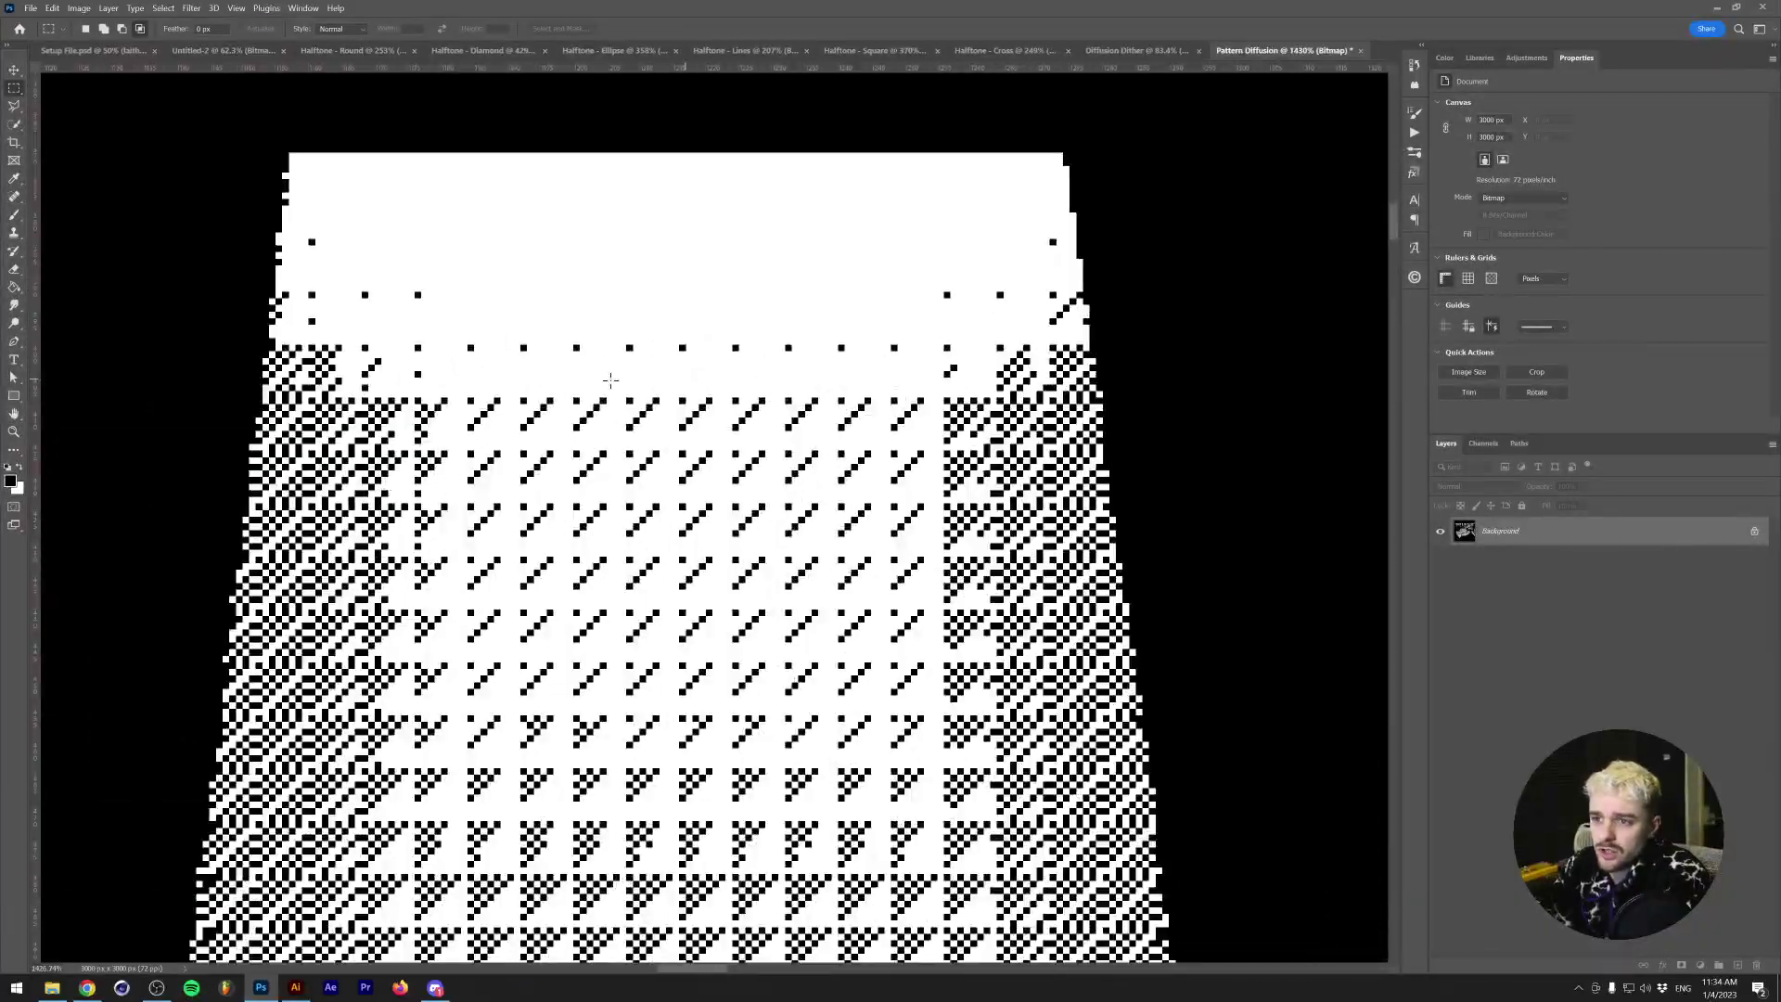
{"action": "scroll", "coordinate": [537, 455], "scroll_direction": "down", "scroll_amount": 5}
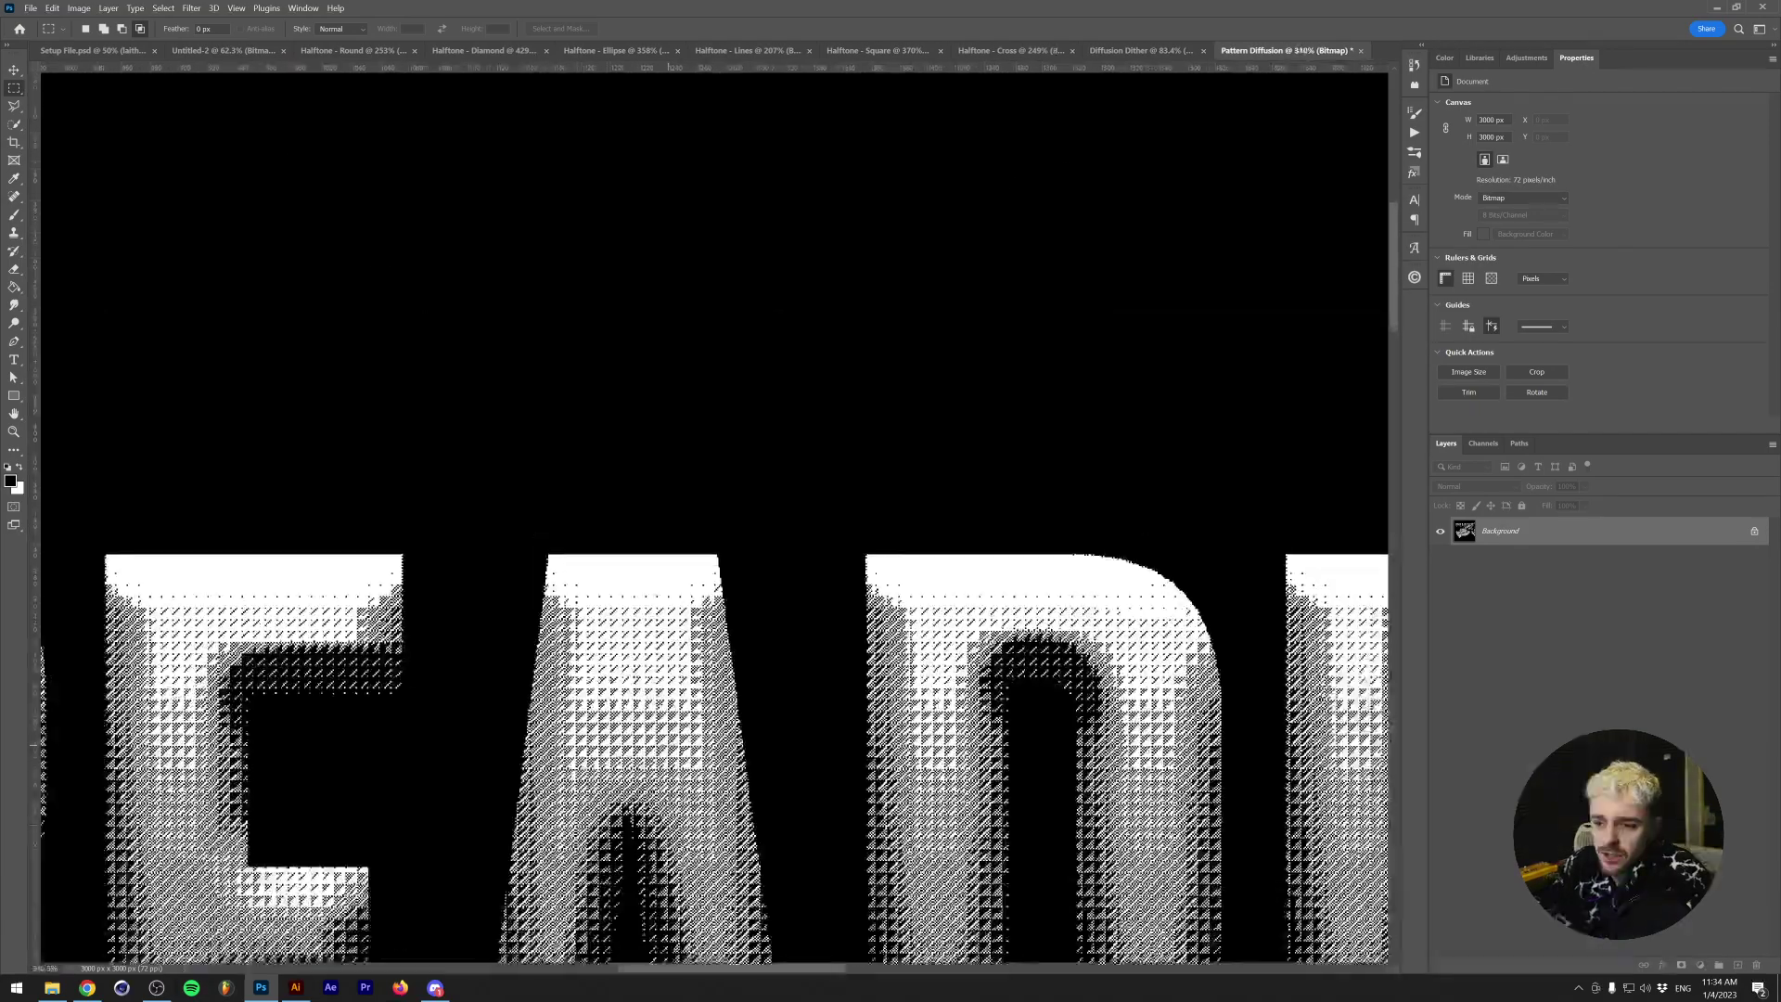
{"action": "scroll", "coordinate": [706, 822], "scroll_direction": "up", "scroll_amount": 6}
{"action": "scroll", "coordinate": [707, 822], "scroll_direction": "down", "scroll_amount": 12}
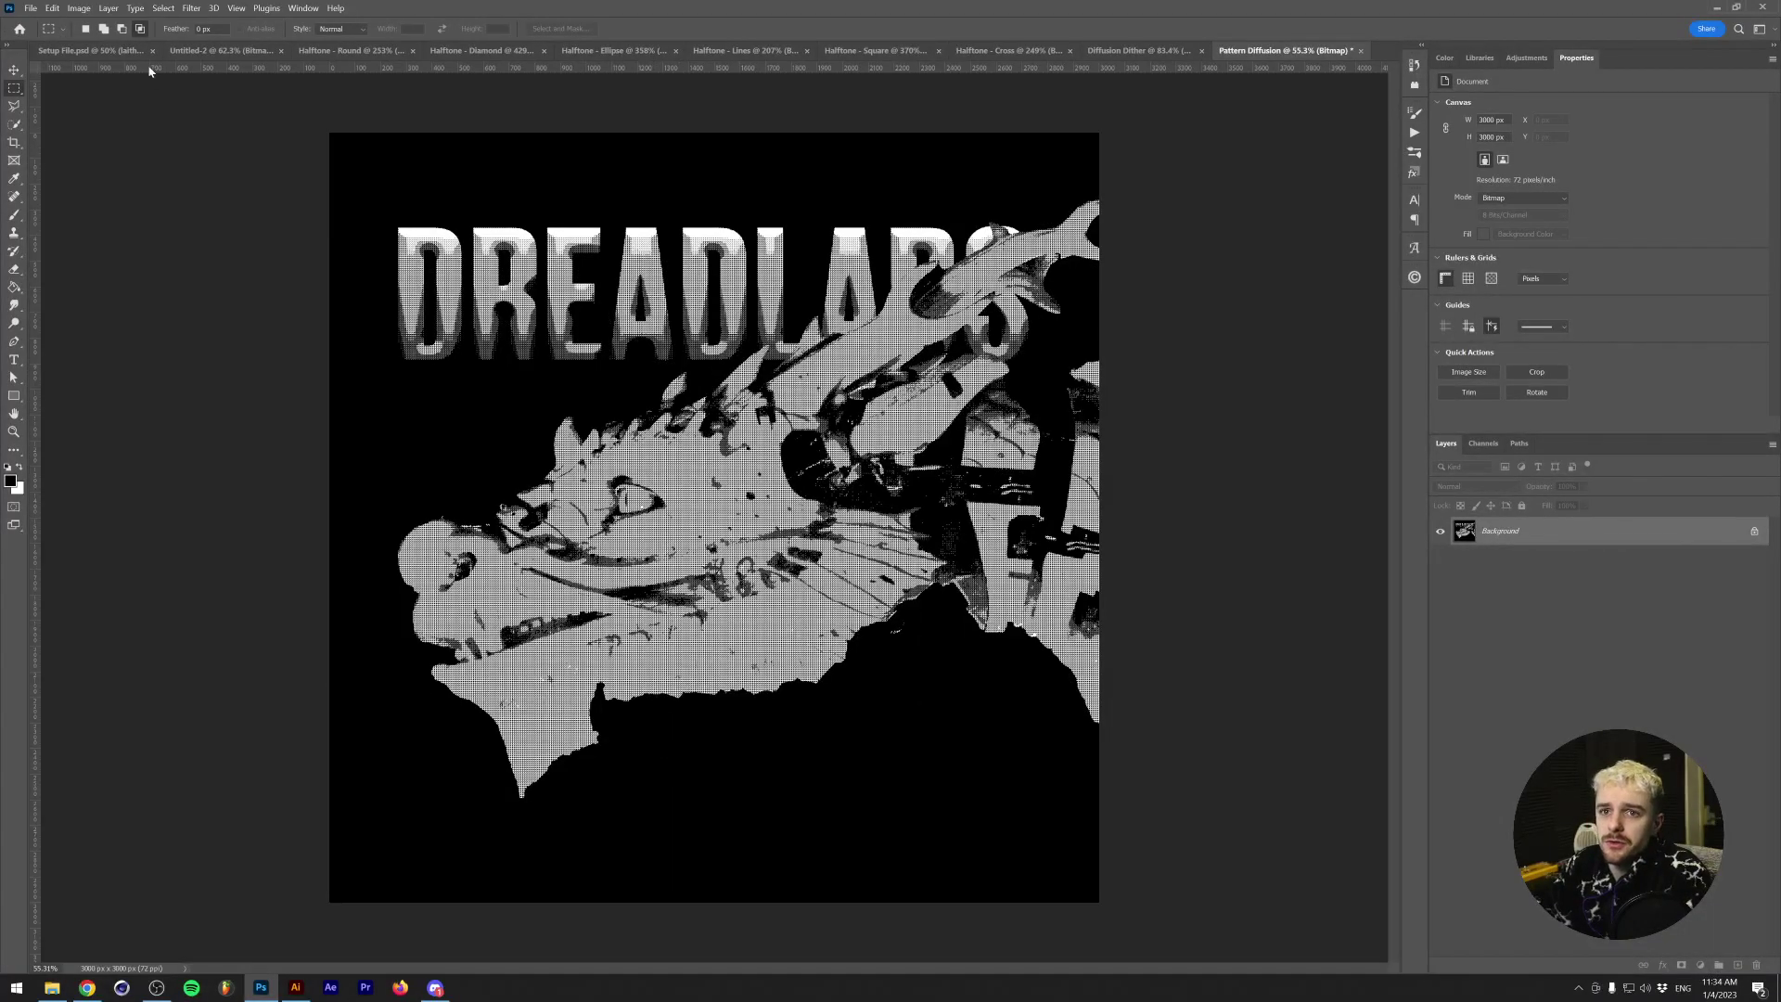
- Compare the coarse dither in the Untitled-2 document with the fine grain of the Diffusion Dither document
{"action": "left_click", "coordinate": [221, 50]}
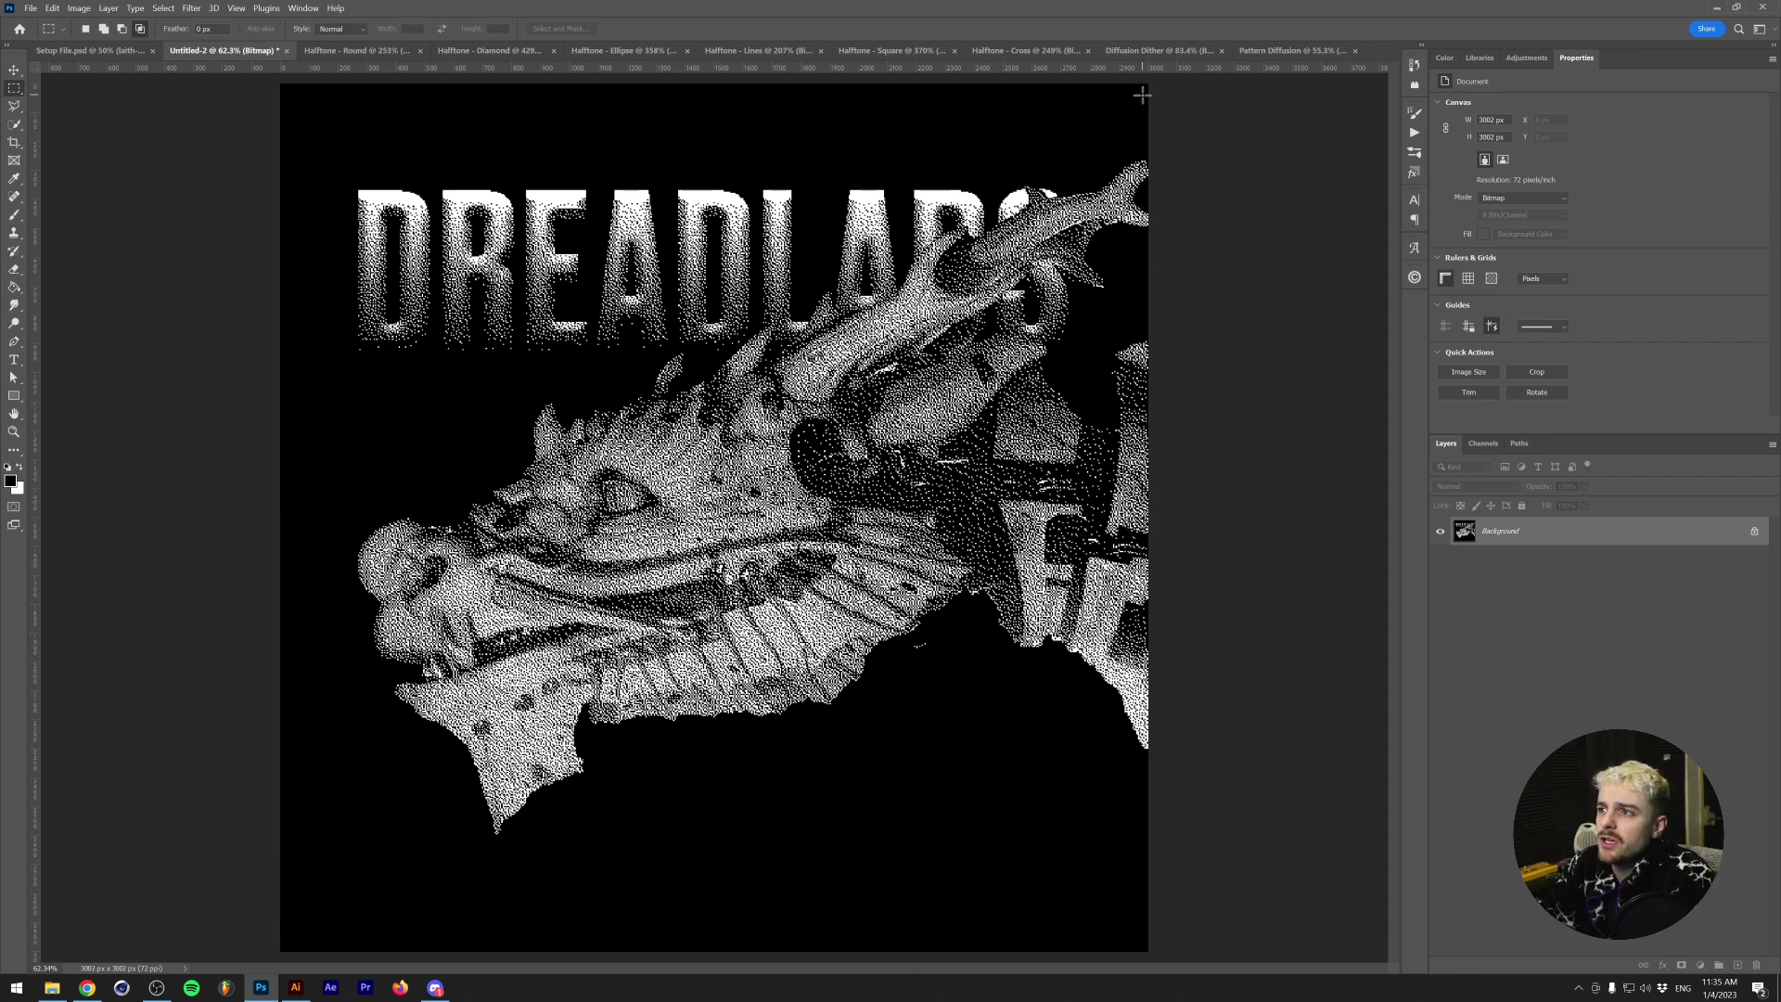
{"action": "left_click", "coordinate": [1158, 51]}
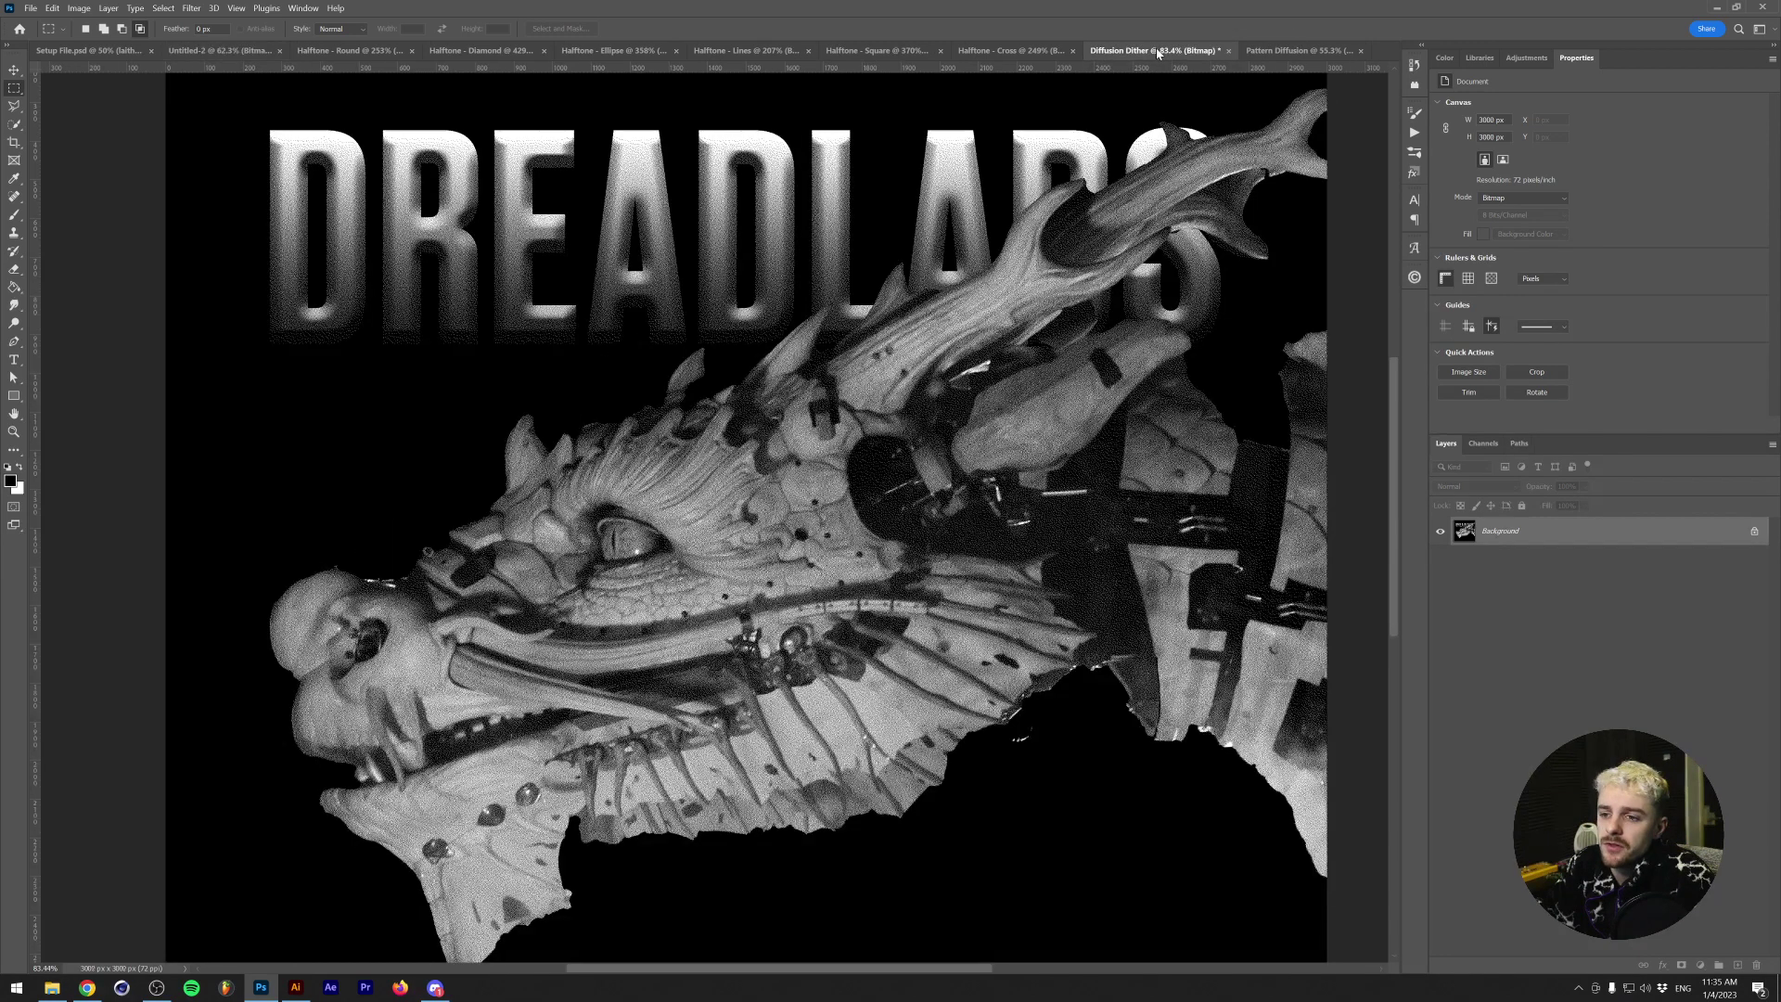
{"action": "left_click", "coordinate": [227, 51]}
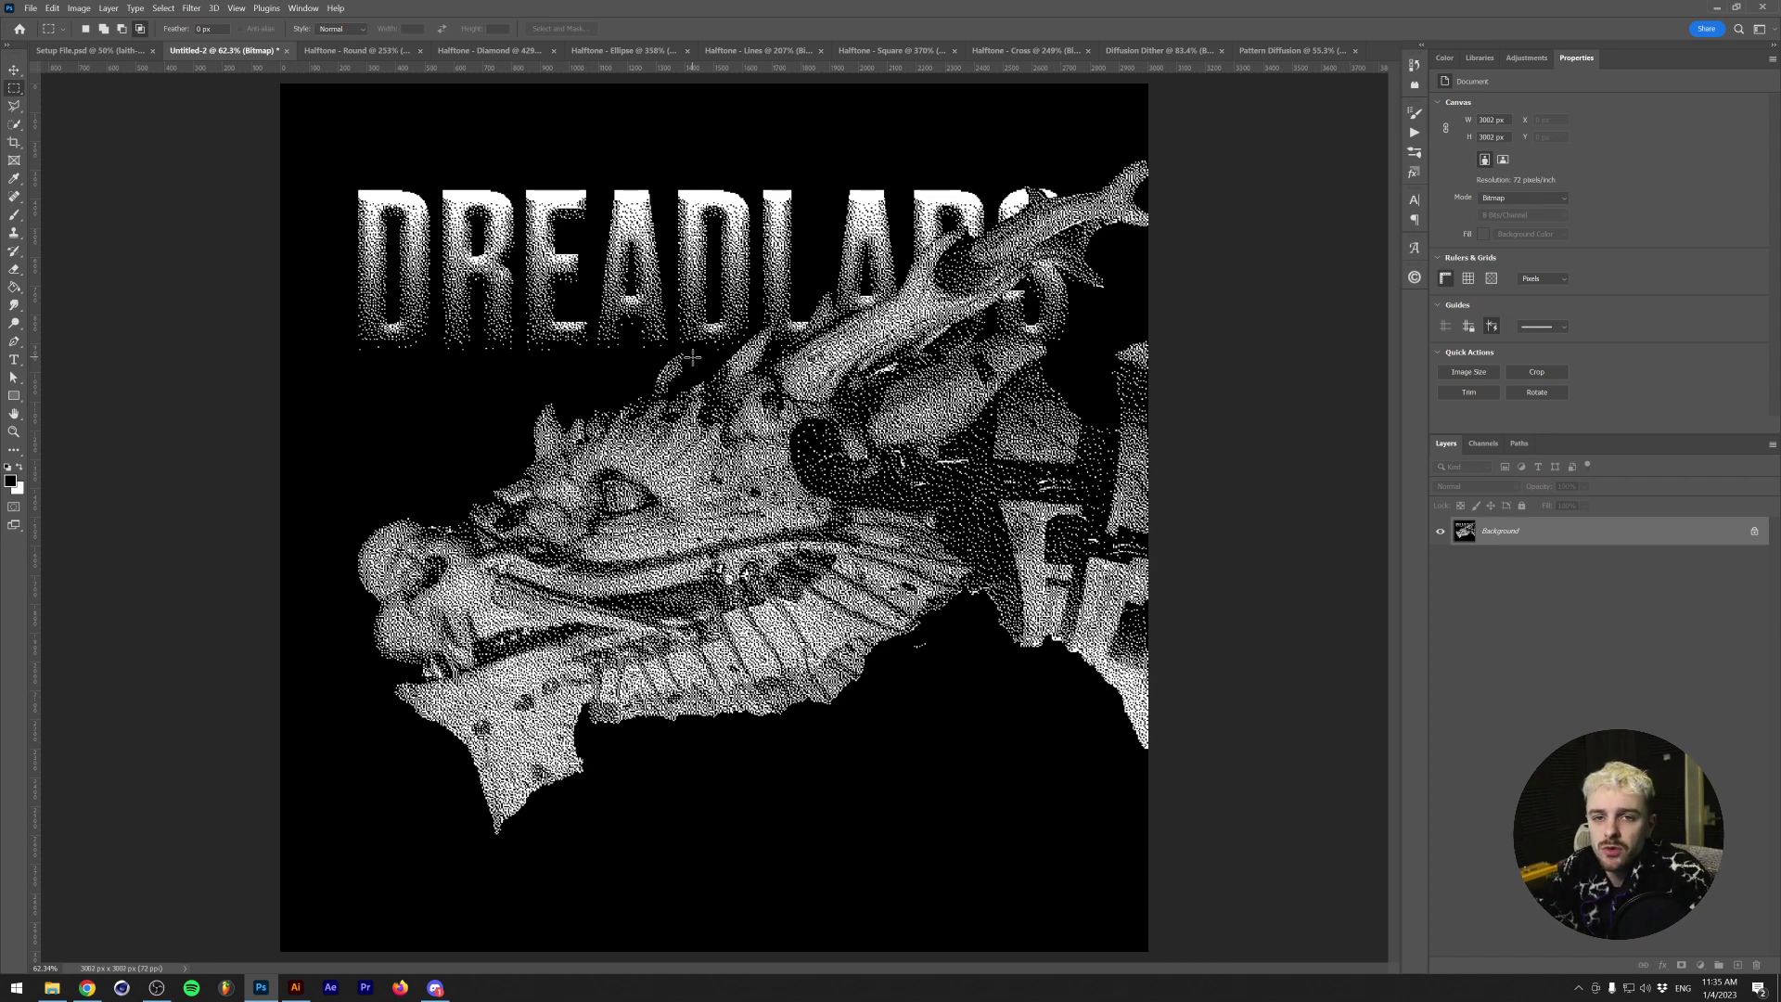
- Duplicate the dragon, DREADLABS text and Layer 1 layers from Setup File.psd into a new document
{"action": "left_click", "coordinate": [93, 51]}
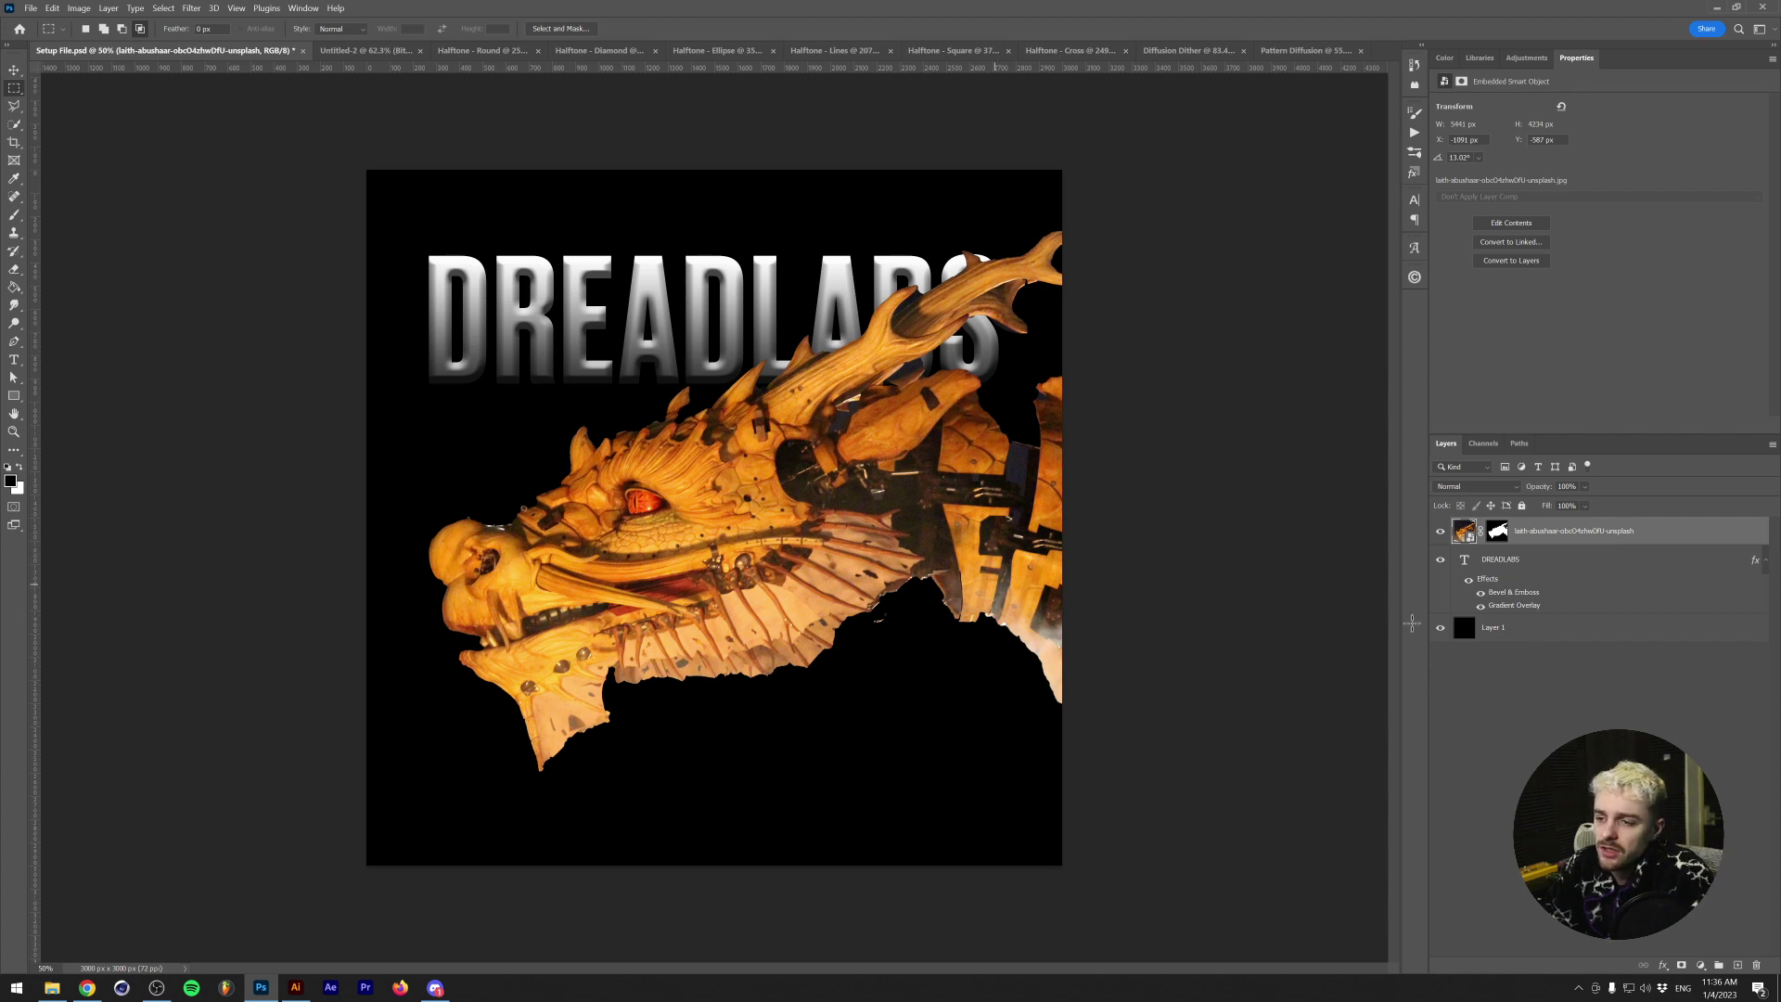
{"action": "left_click", "coordinate": [1516, 633], "text": "shift"}
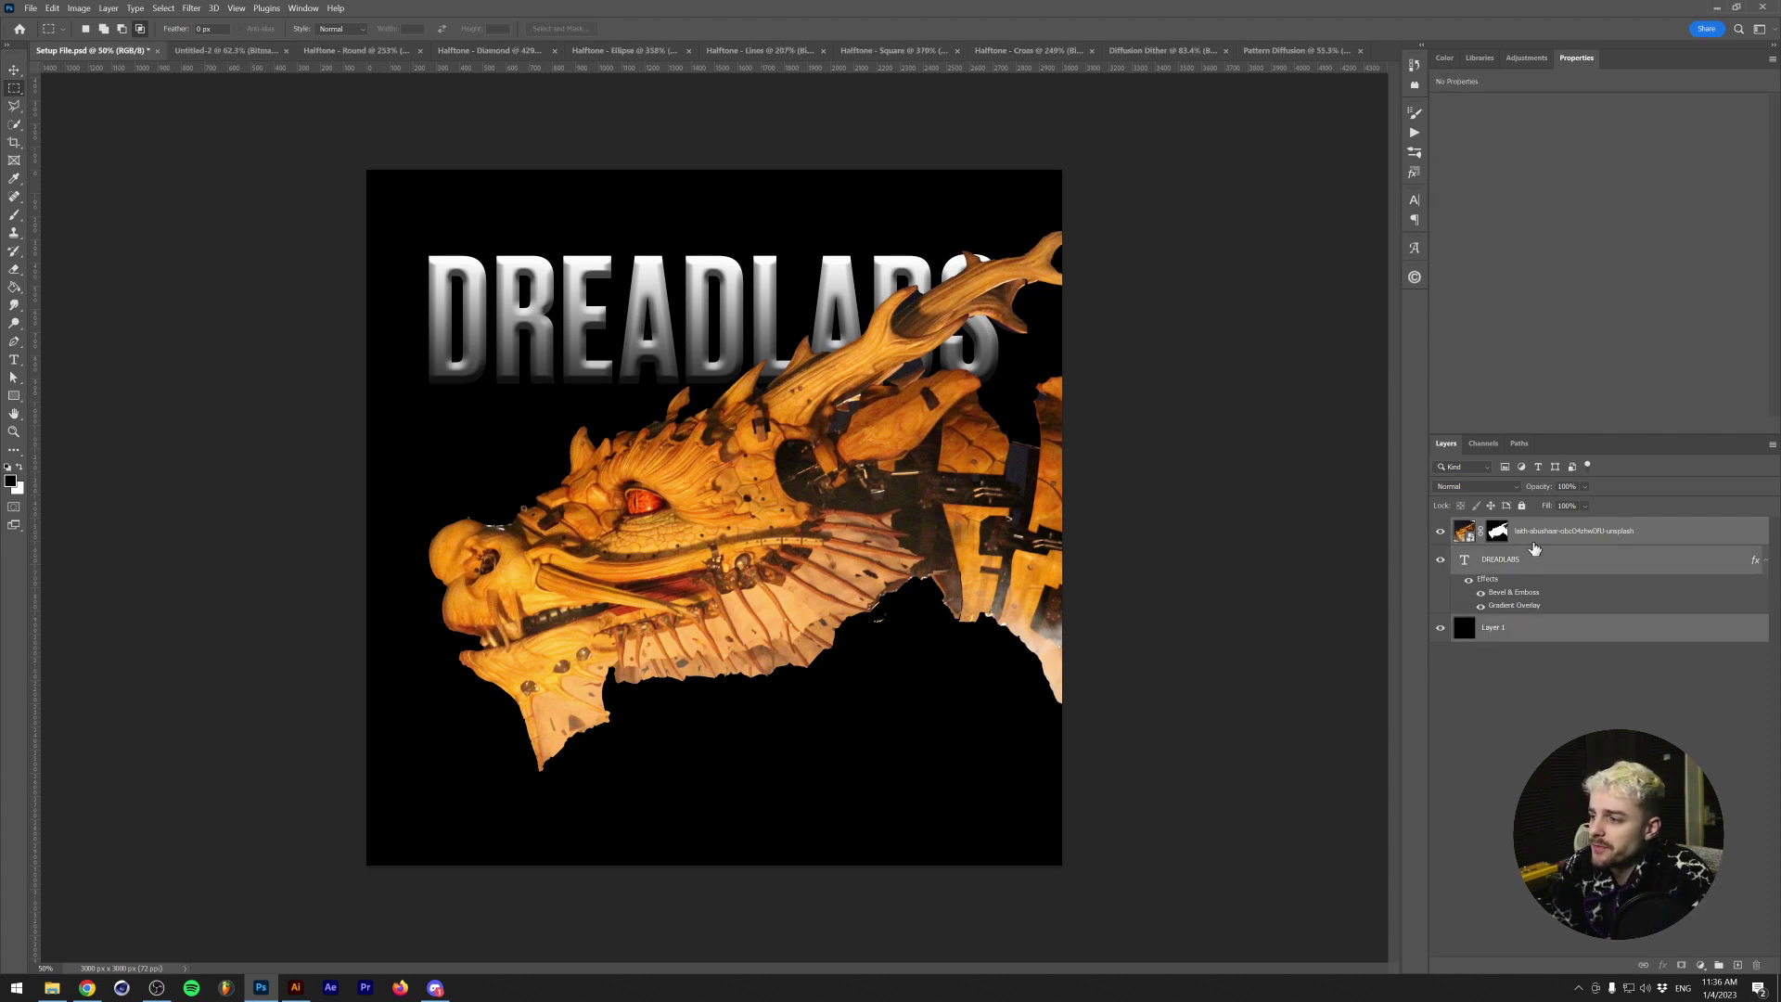
{"action": "right_click", "coordinate": [1557, 573]}
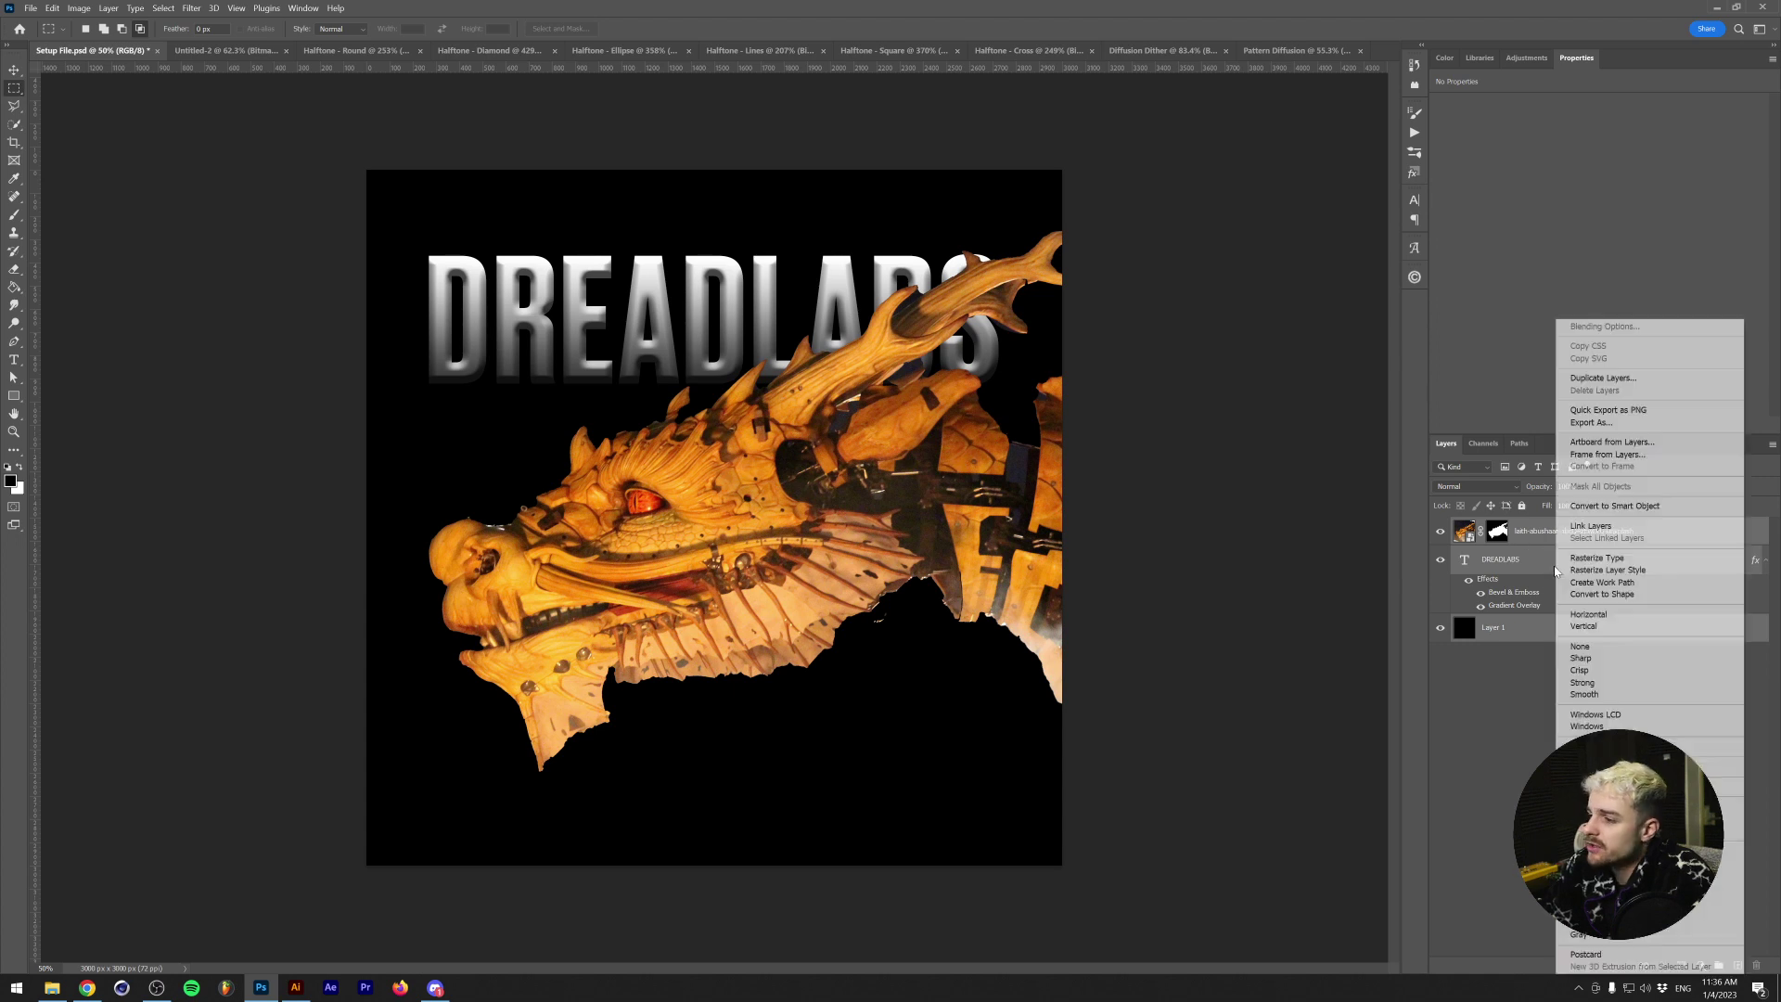
{"action": "left_click", "coordinate": [1635, 376]}
{"action": "left_click", "coordinate": [890, 283]}
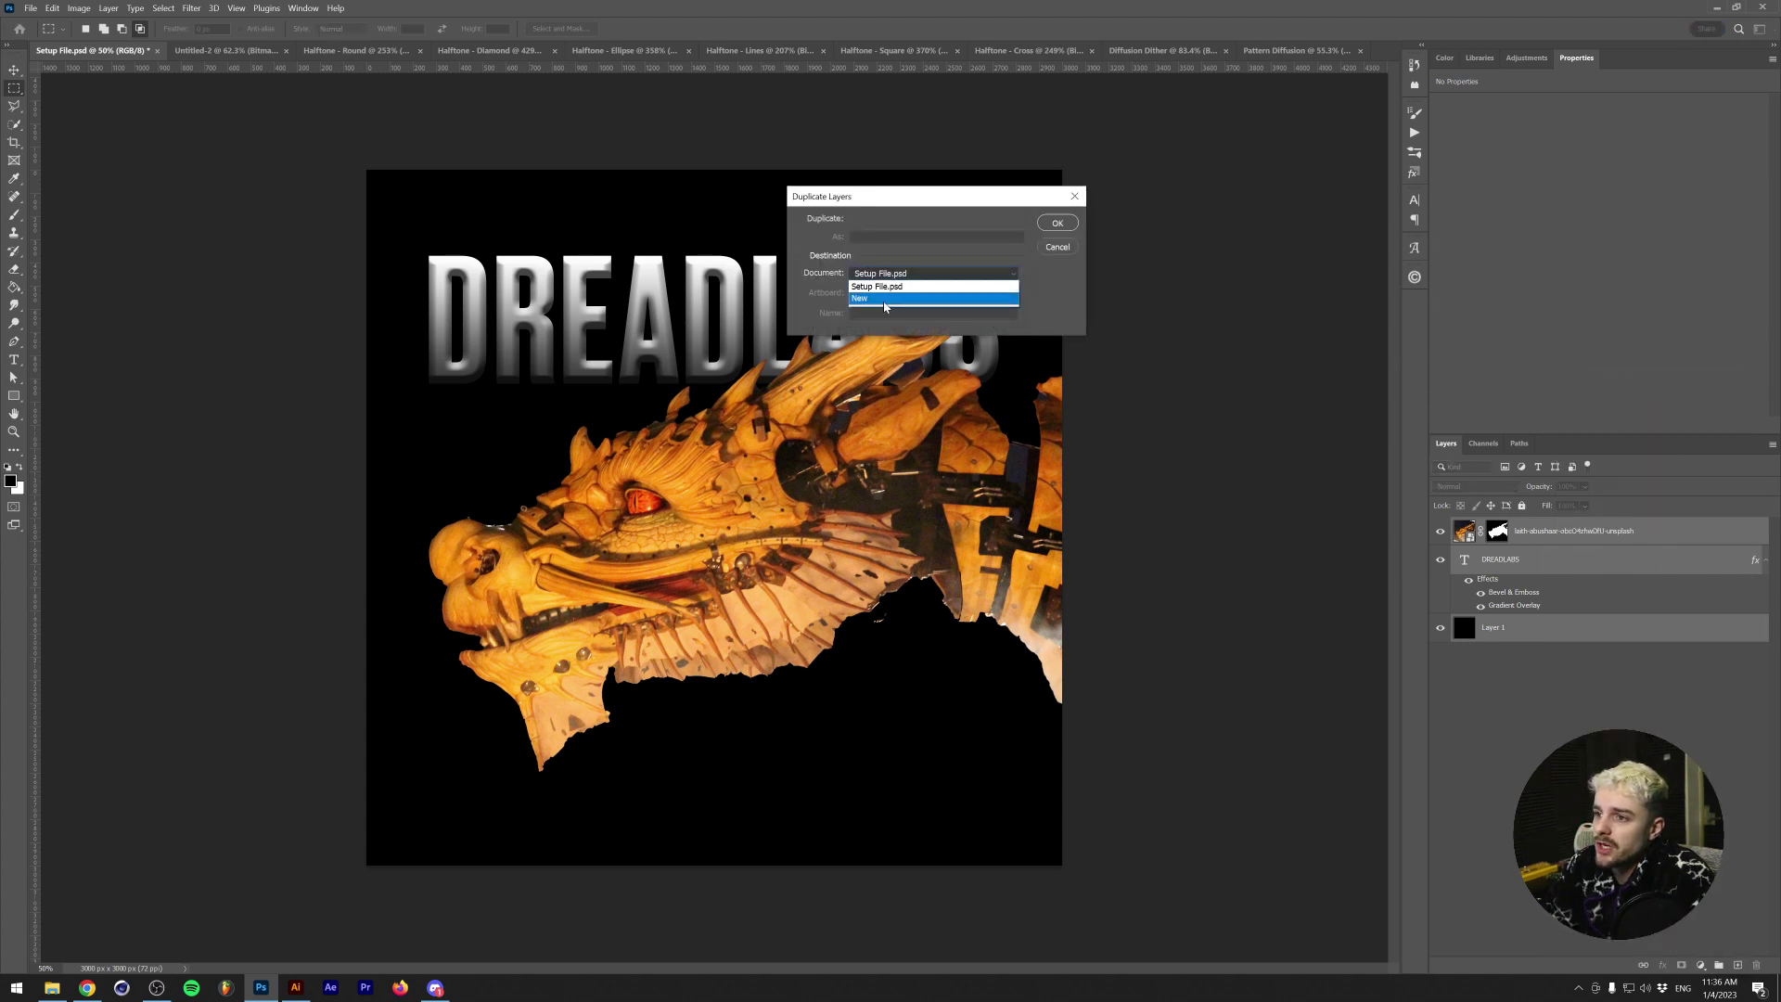
{"action": "left_click", "coordinate": [882, 305]}
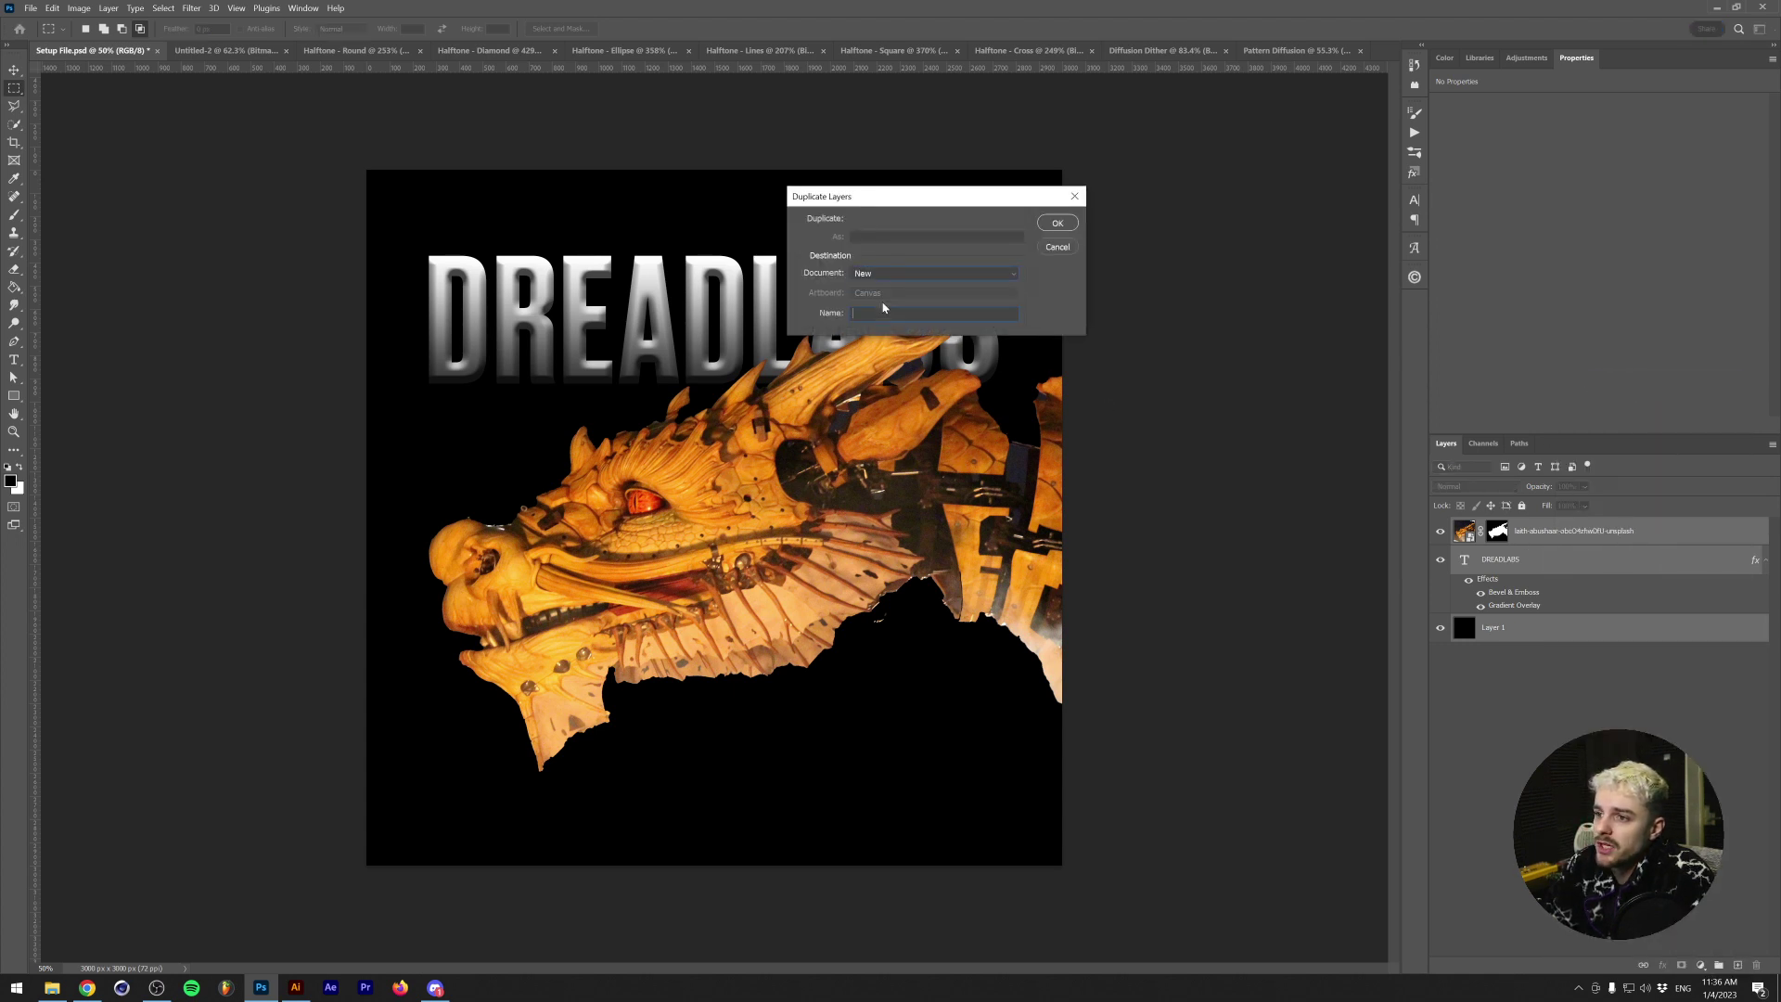
{"action": "left_click", "coordinate": [1054, 222]}
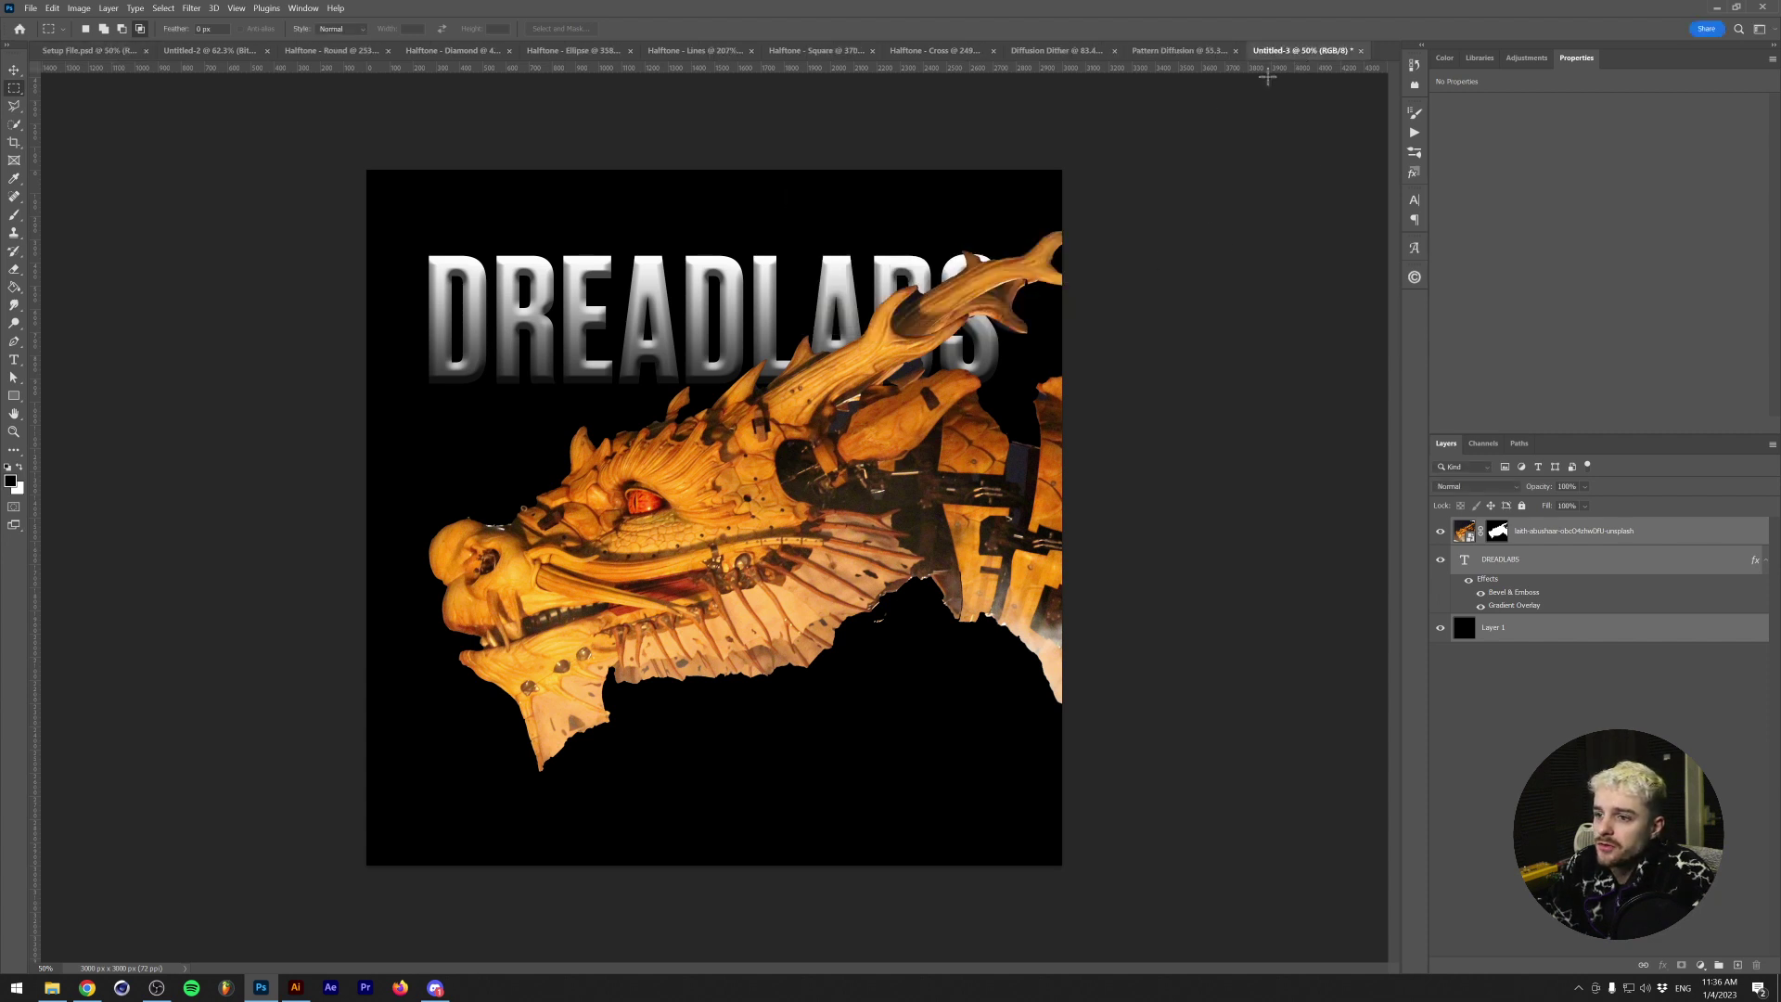
- Convert the new document to Grayscale, merging the layers and discarding the color information
{"action": "left_click", "coordinate": [80, 10]}
{"action": "mouse_move", "coordinate": [95, 25]}
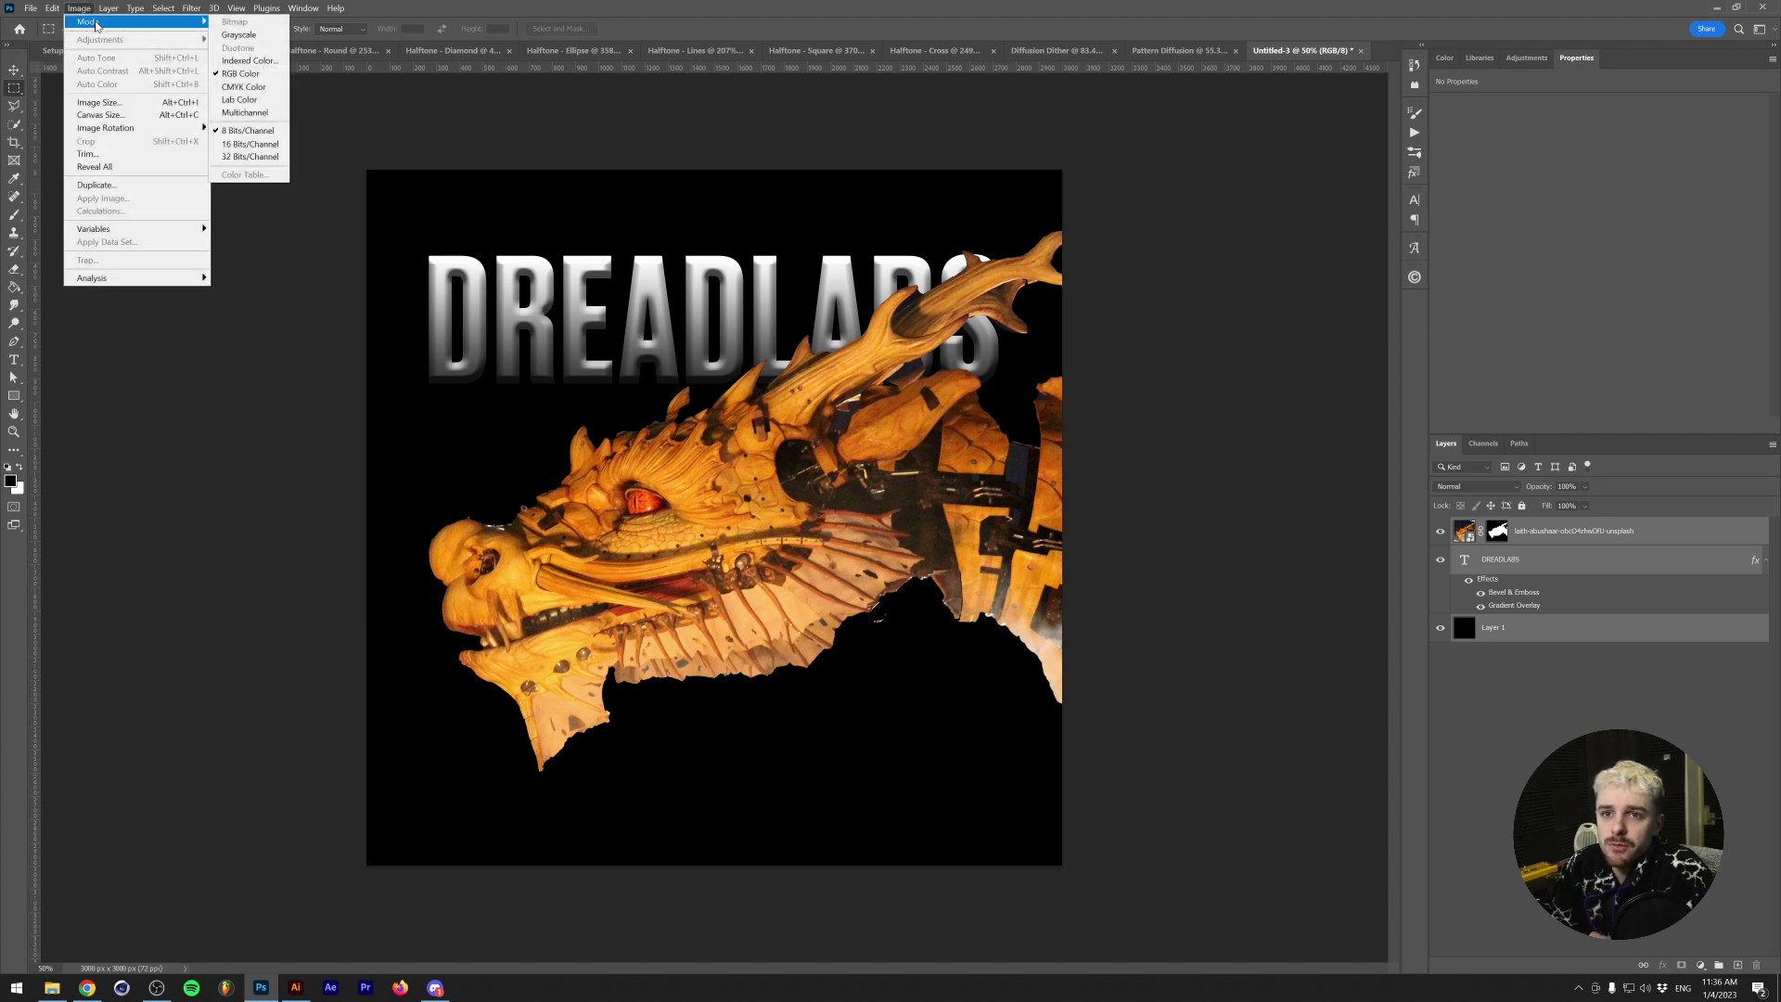
{"action": "left_click", "coordinate": [241, 35]}
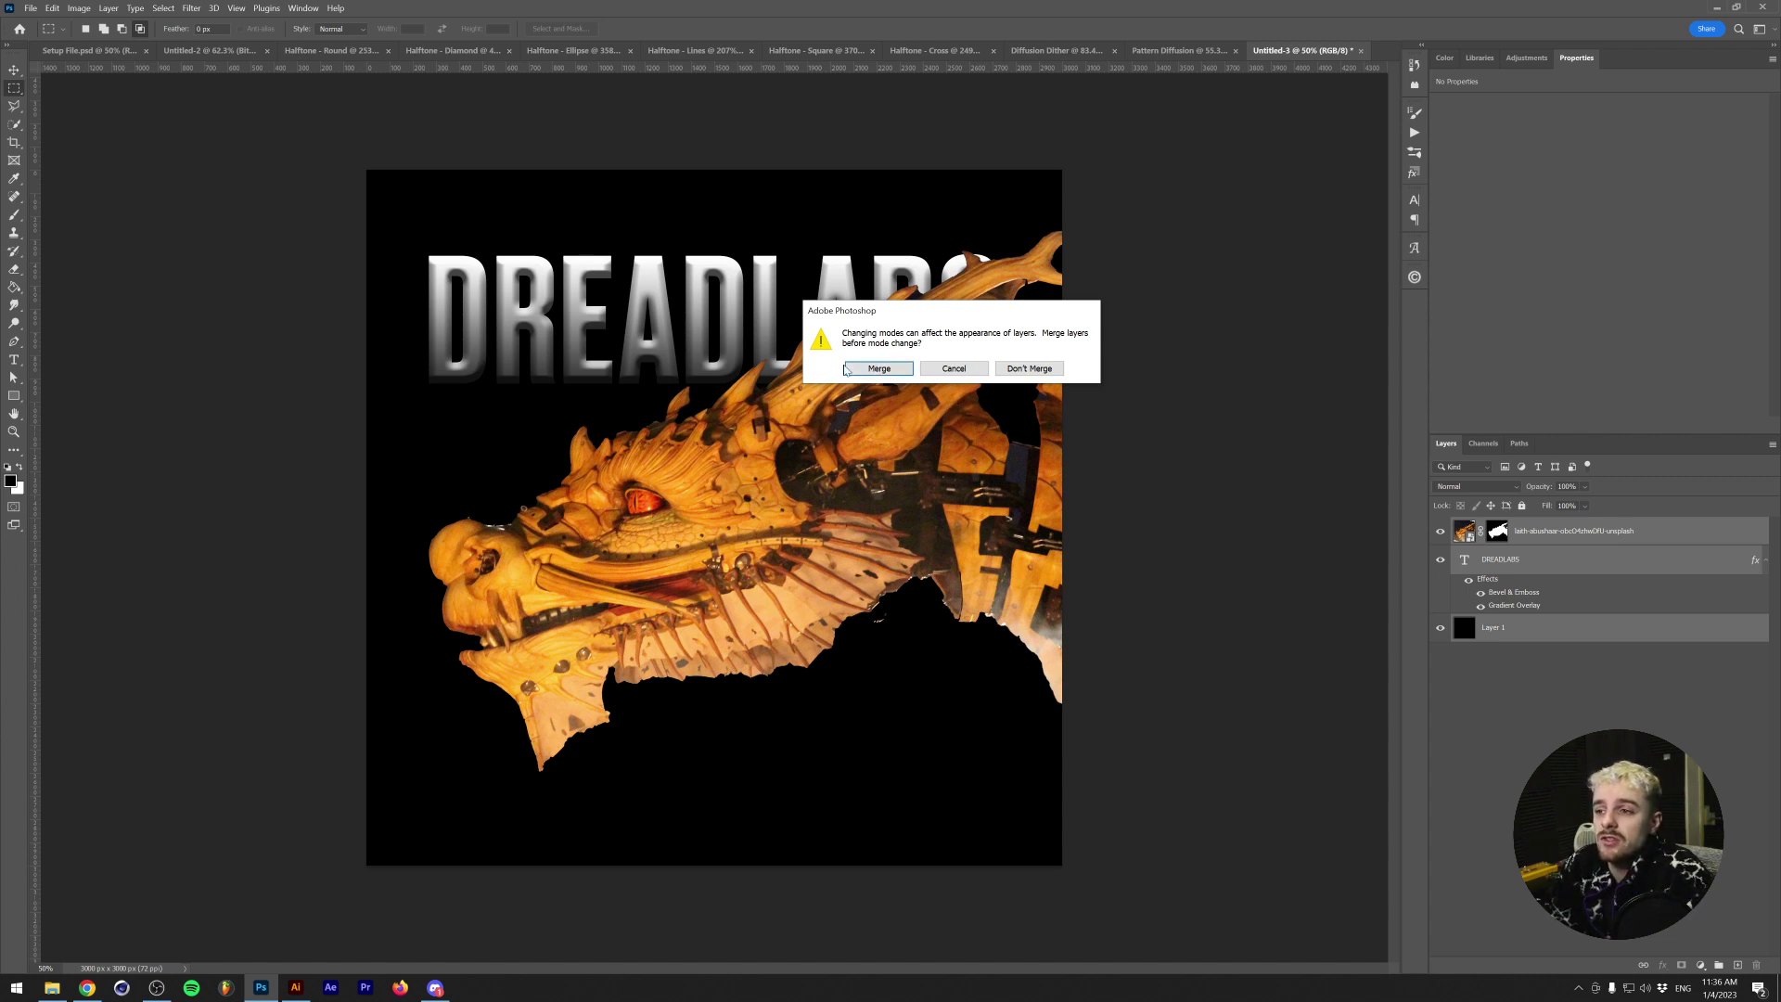
{"action": "left_click", "coordinate": [871, 370]}
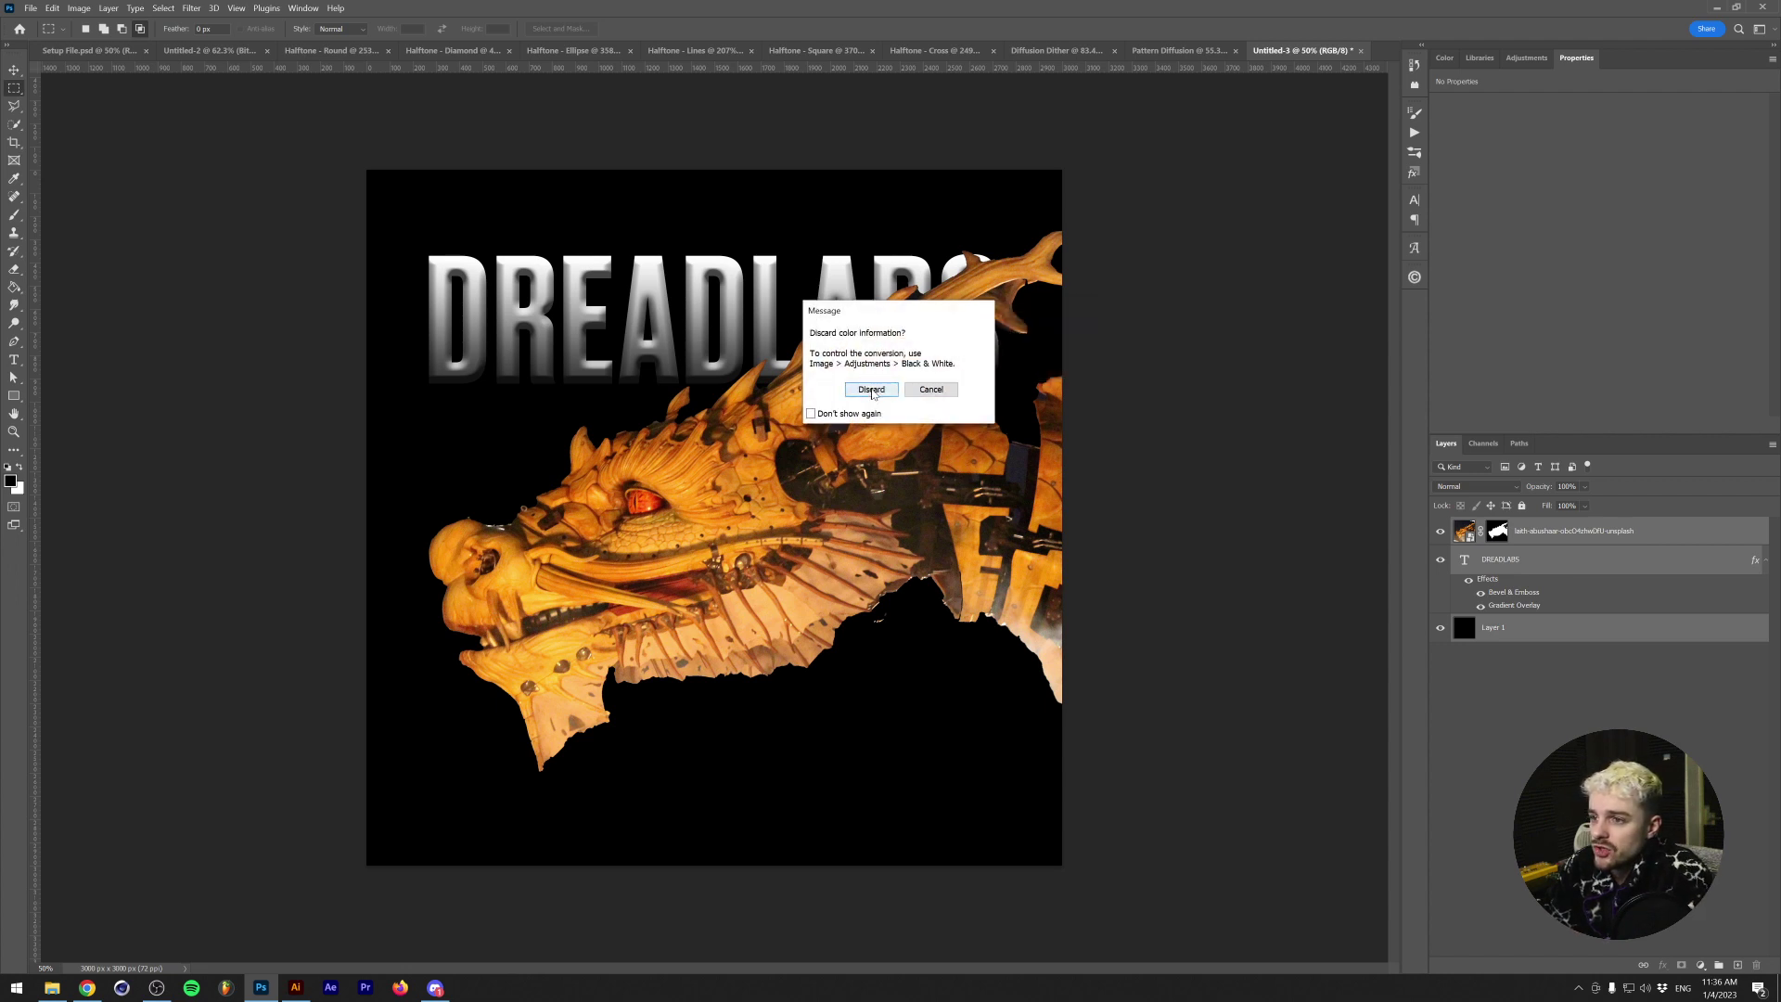
{"action": "left_click", "coordinate": [871, 389]}
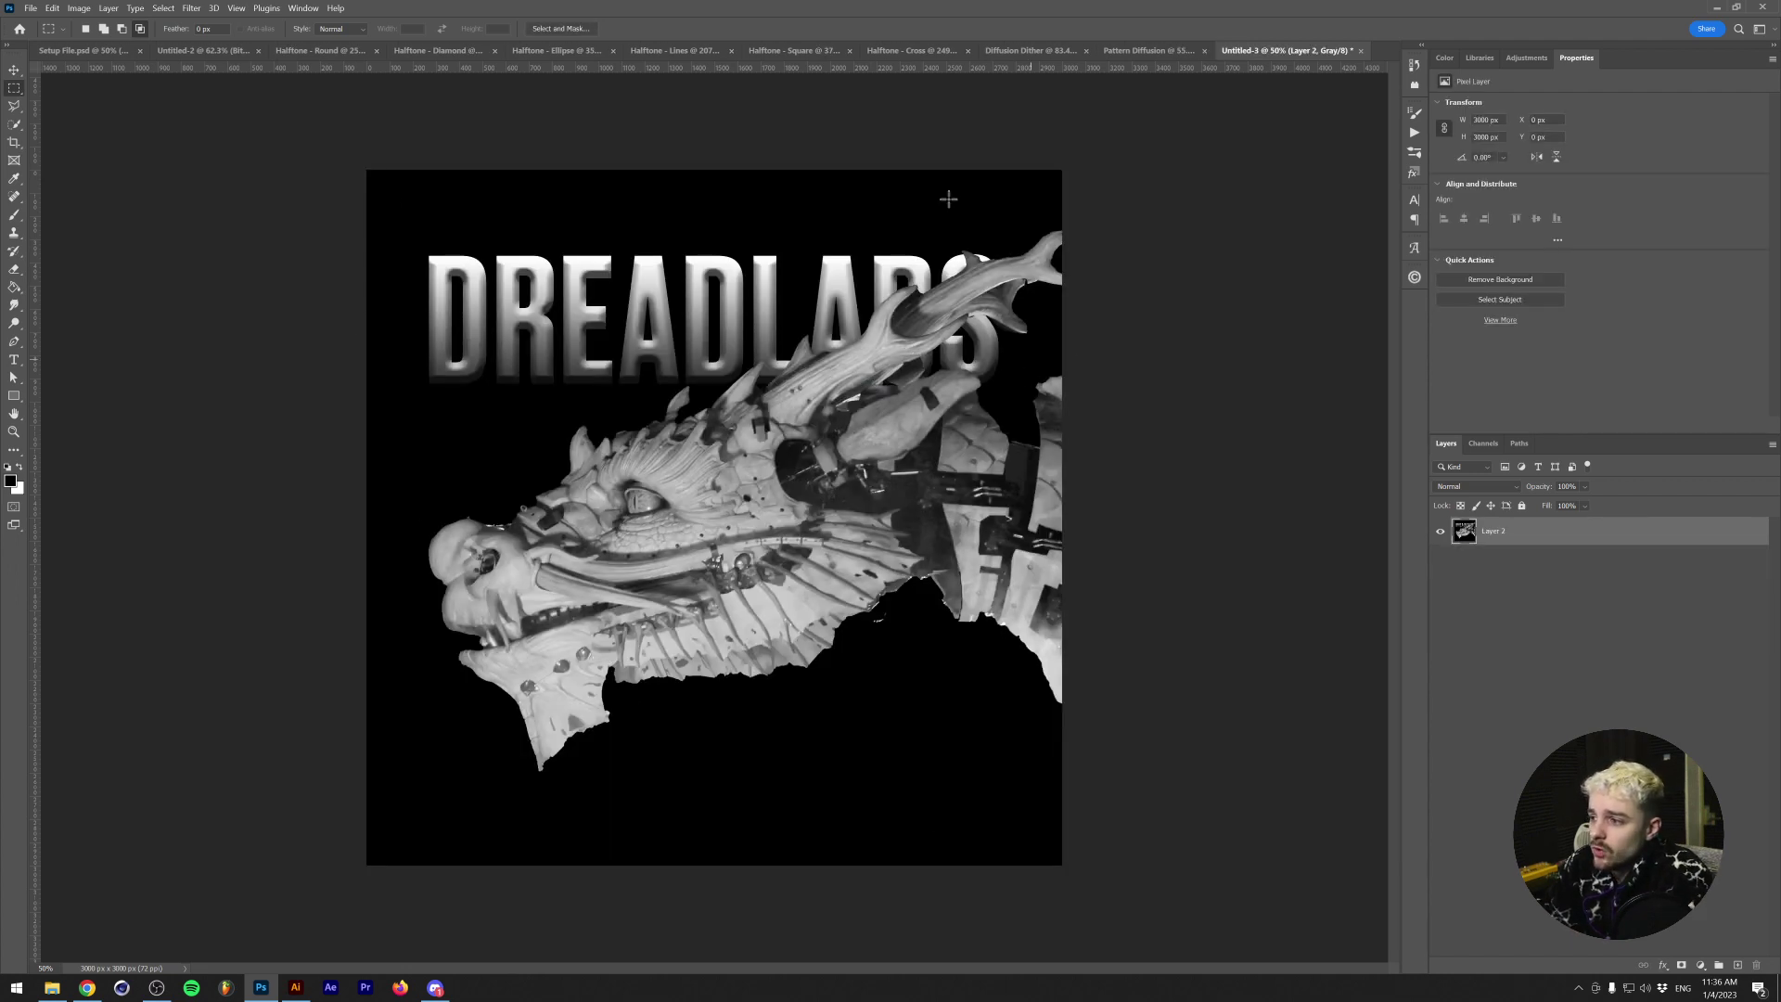
- Start converting the grayscale image to Bitmap mode, agreeing to flatten its layers
{"action": "left_click", "coordinate": [78, 13]}
{"action": "mouse_move", "coordinate": [88, 25]}
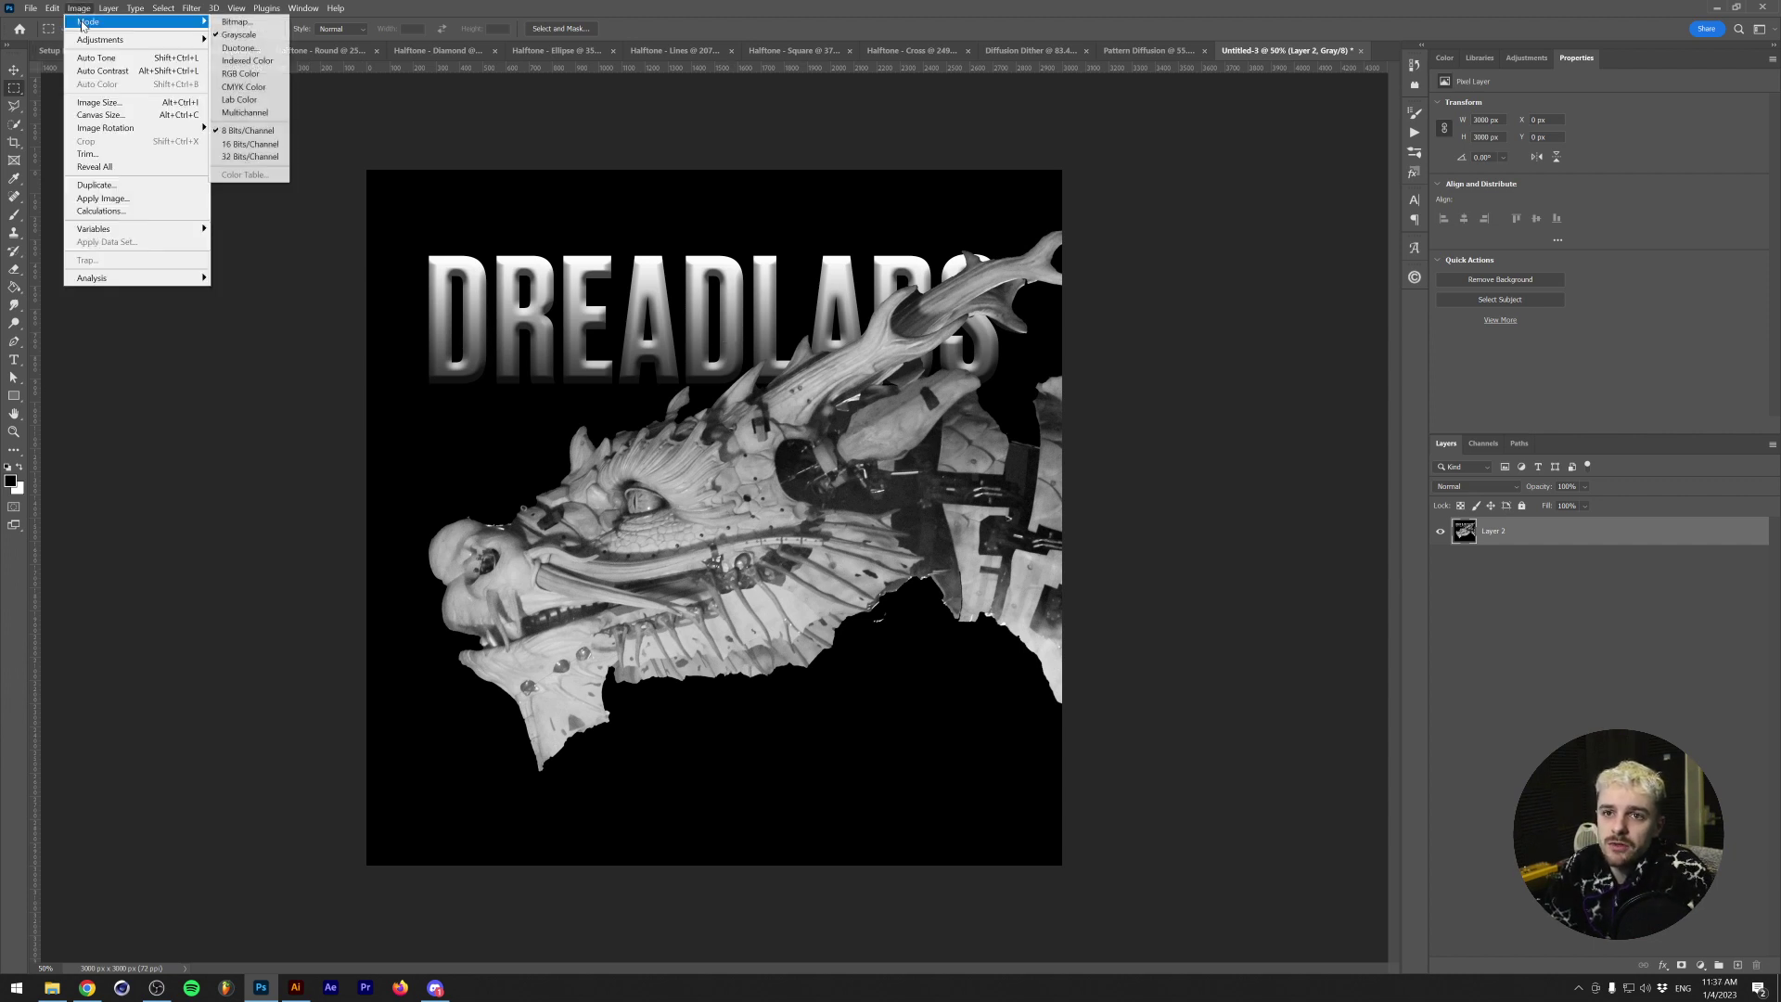
{"action": "left_click", "coordinate": [238, 23]}
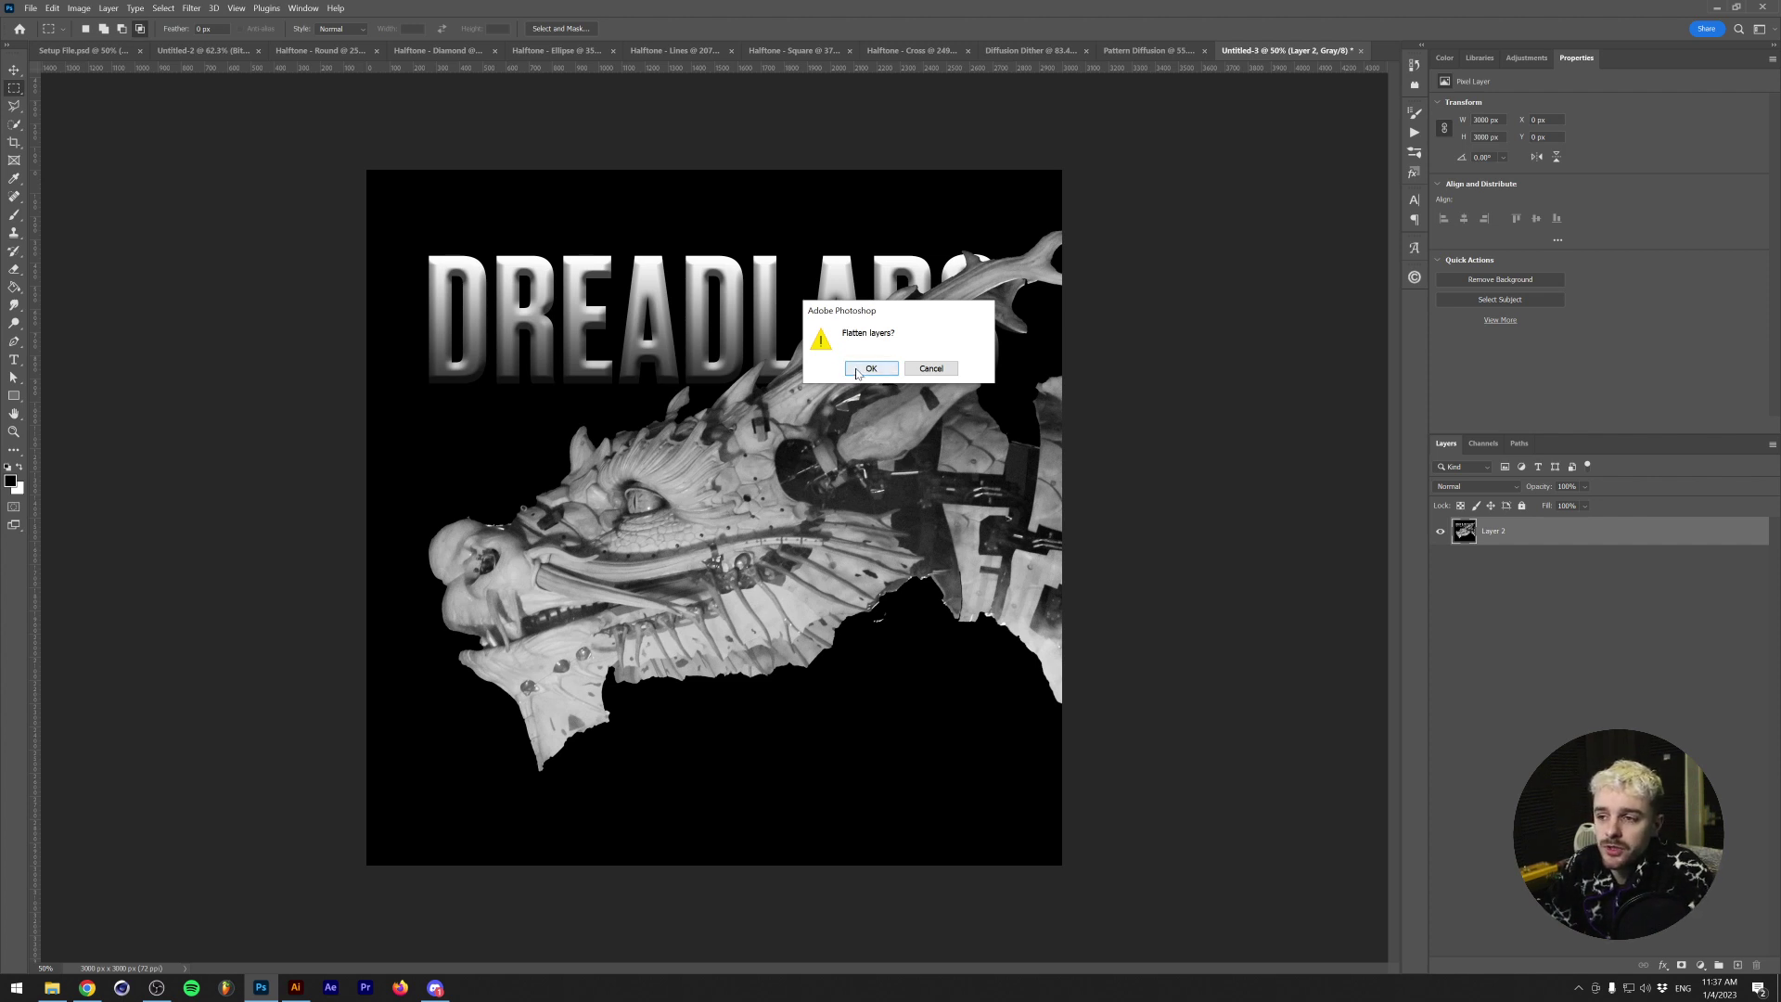
{"action": "left_click", "coordinate": [870, 368]}
{"action": "left_click_drag", "start_coordinate": [774, 429], "coordinate": [903, 506]}
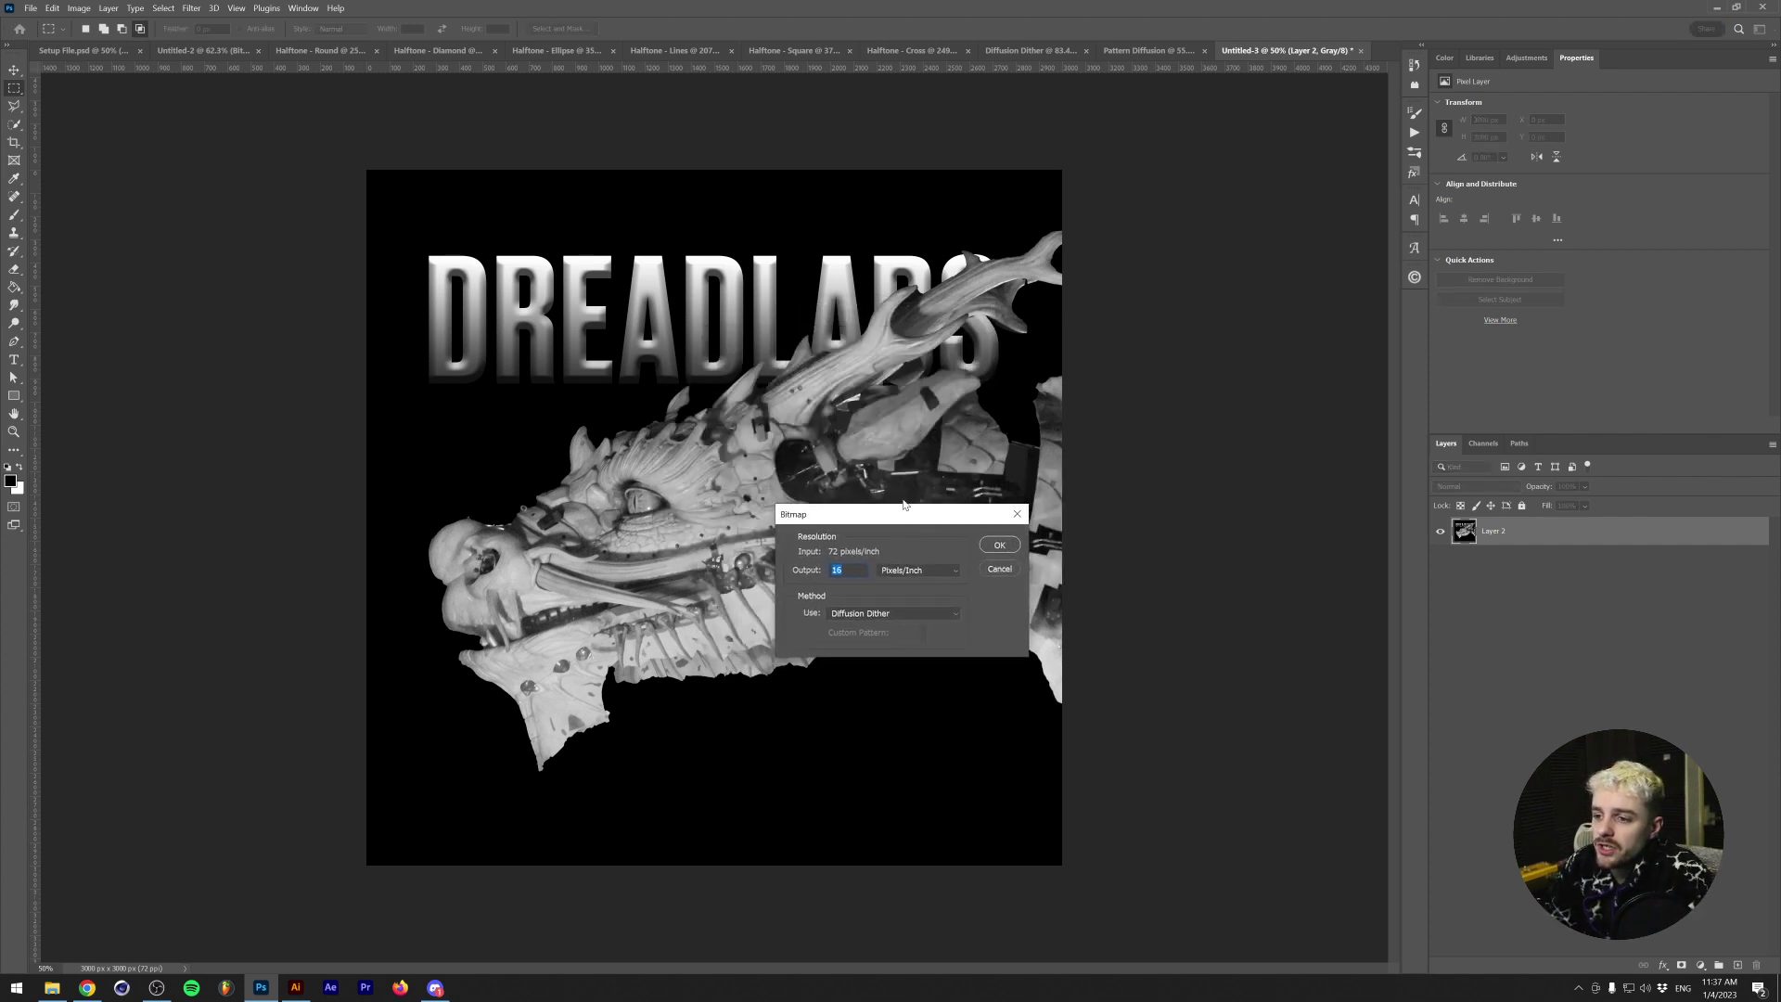
- Set the bitmap output resolution to 72 pixels/inch and use the Halftone Screen method
{"action": "left_click", "coordinate": [886, 615]}
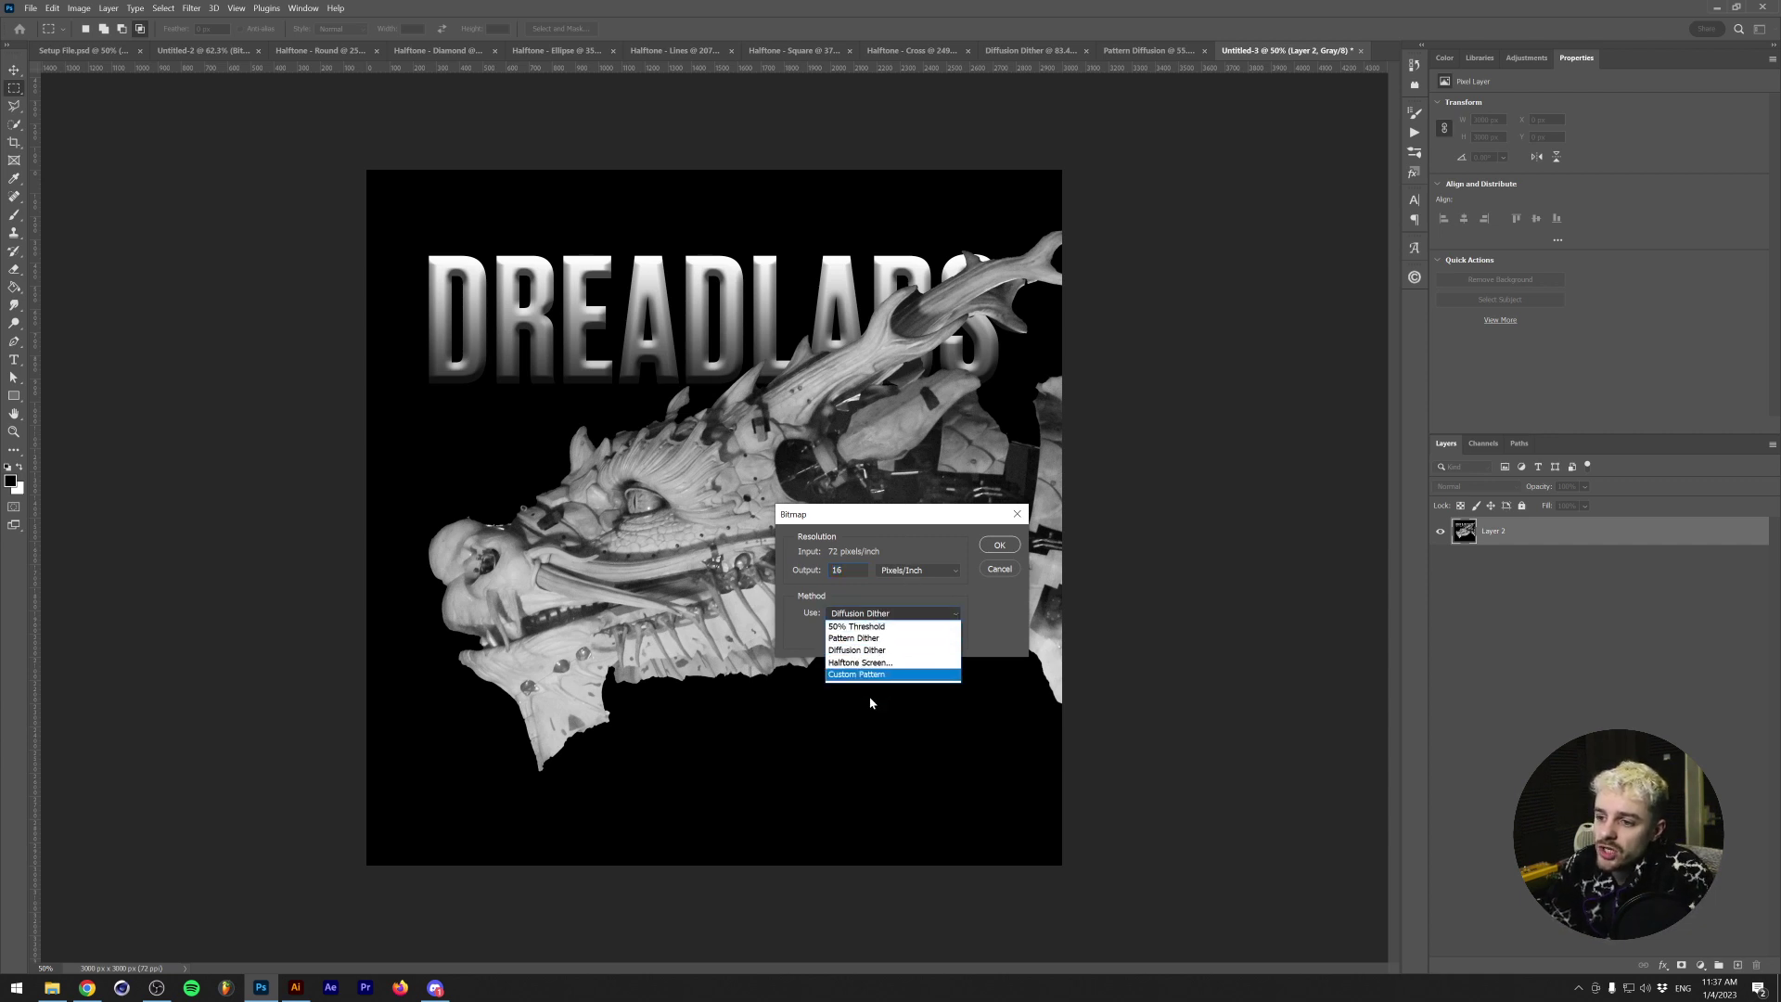
{"action": "left_click", "coordinate": [865, 601]}
{"action": "left_click", "coordinate": [858, 614]}
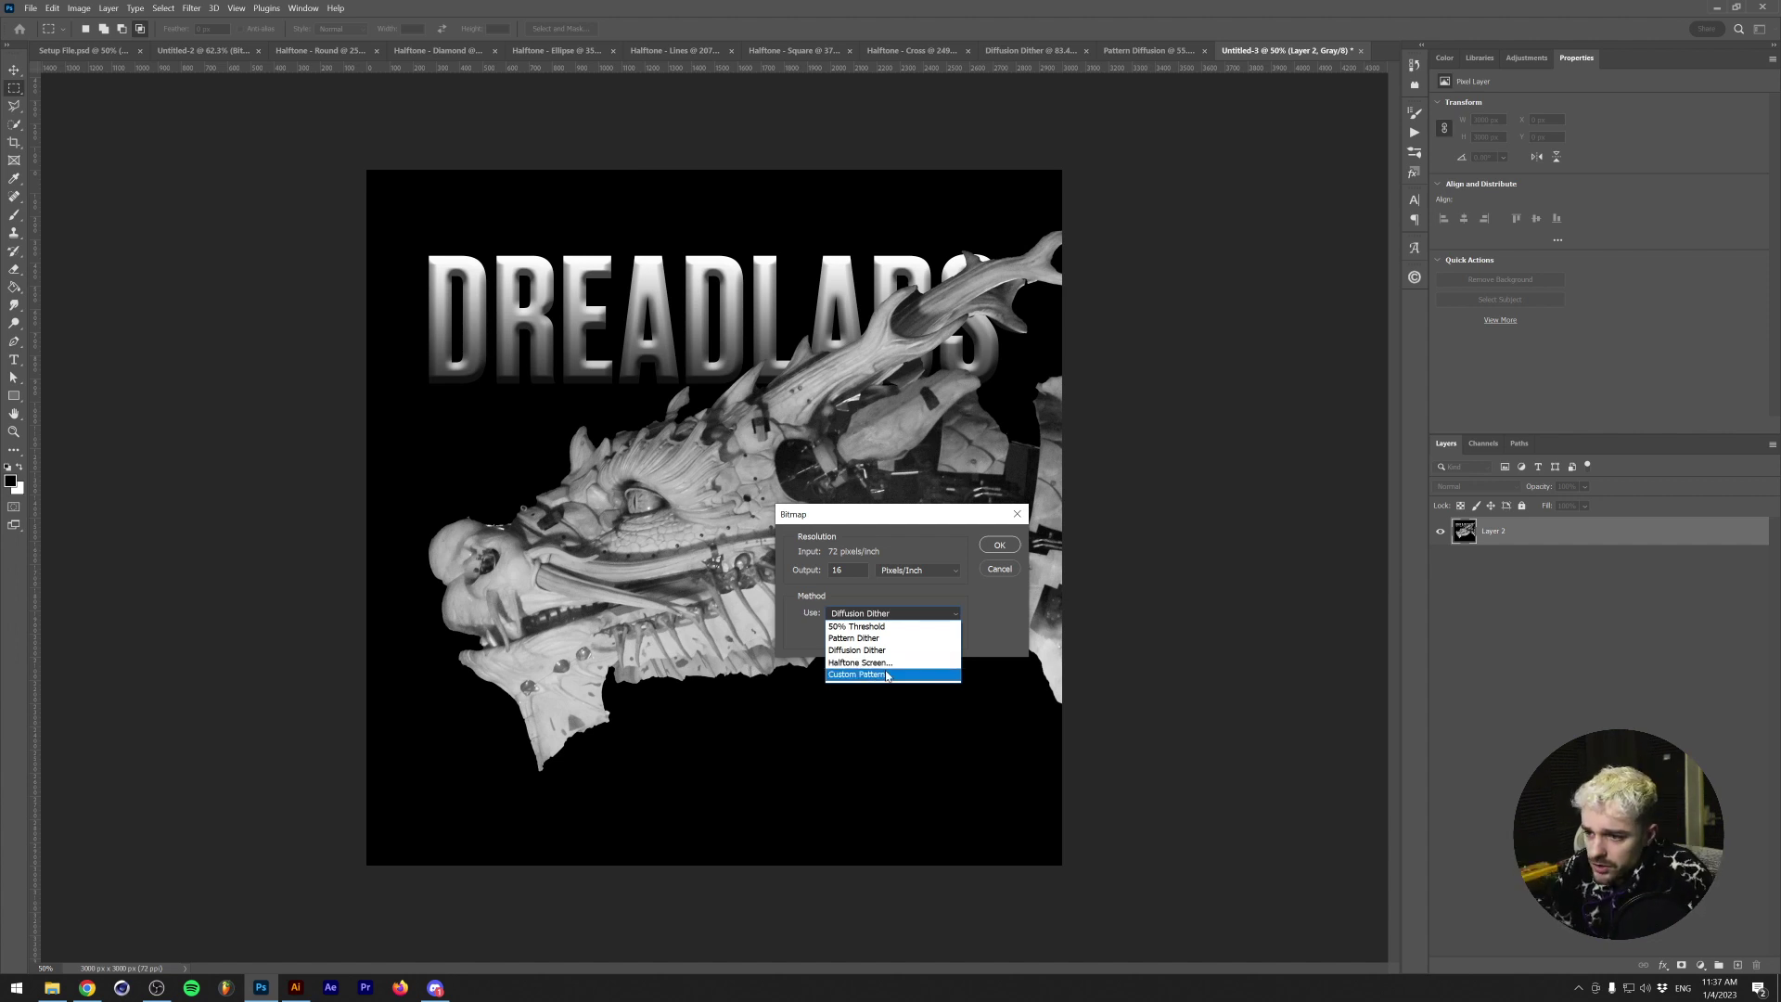
{"action": "left_click", "coordinate": [887, 662]}
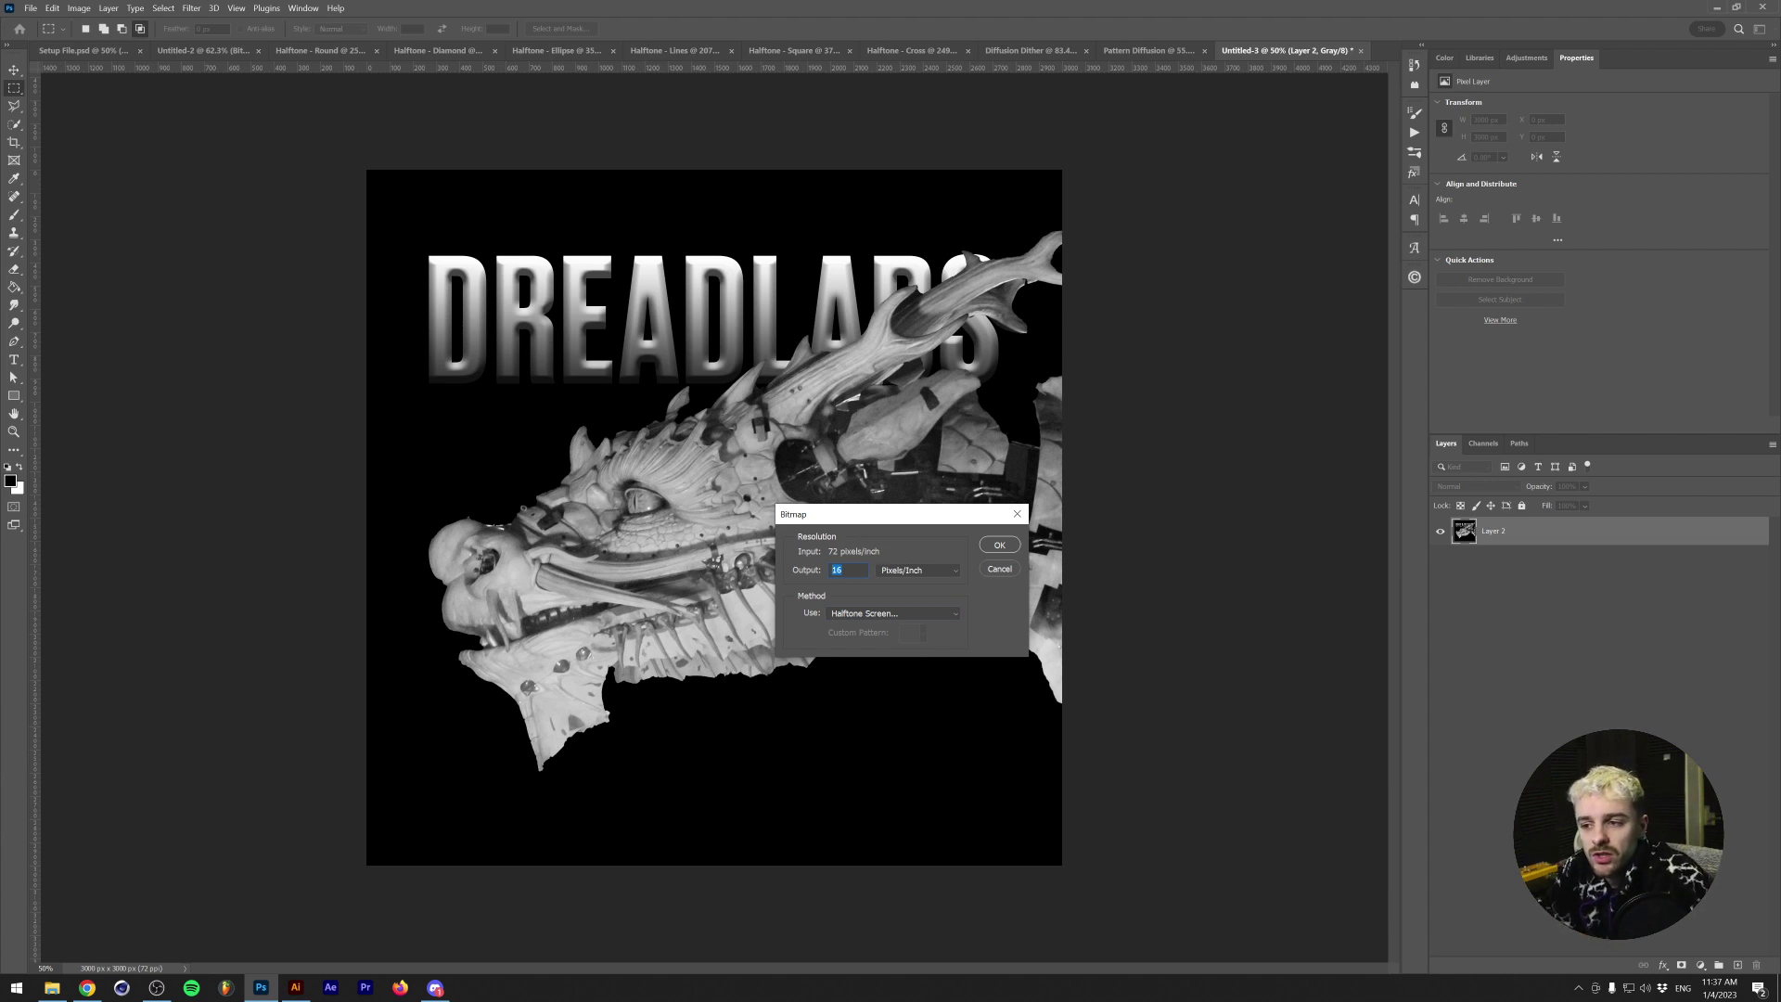
{"action": "double_click", "coordinate": [836, 569]}
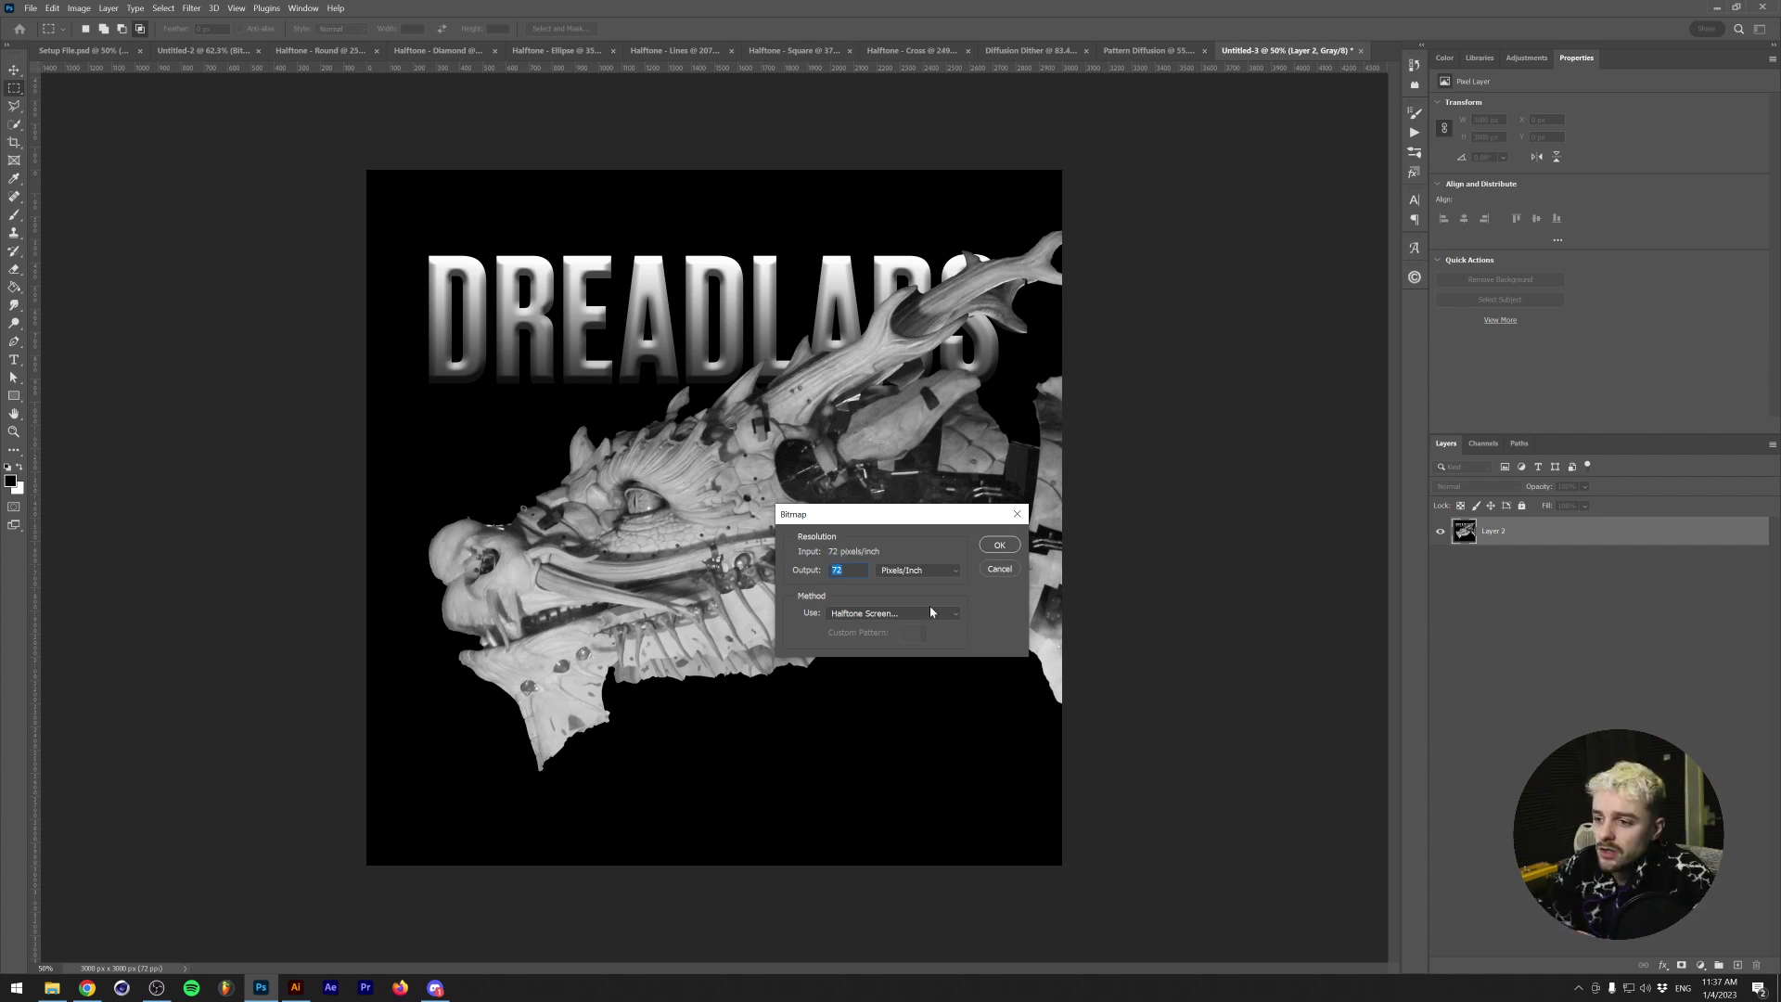
{"action": "left_click", "coordinate": [991, 547]}
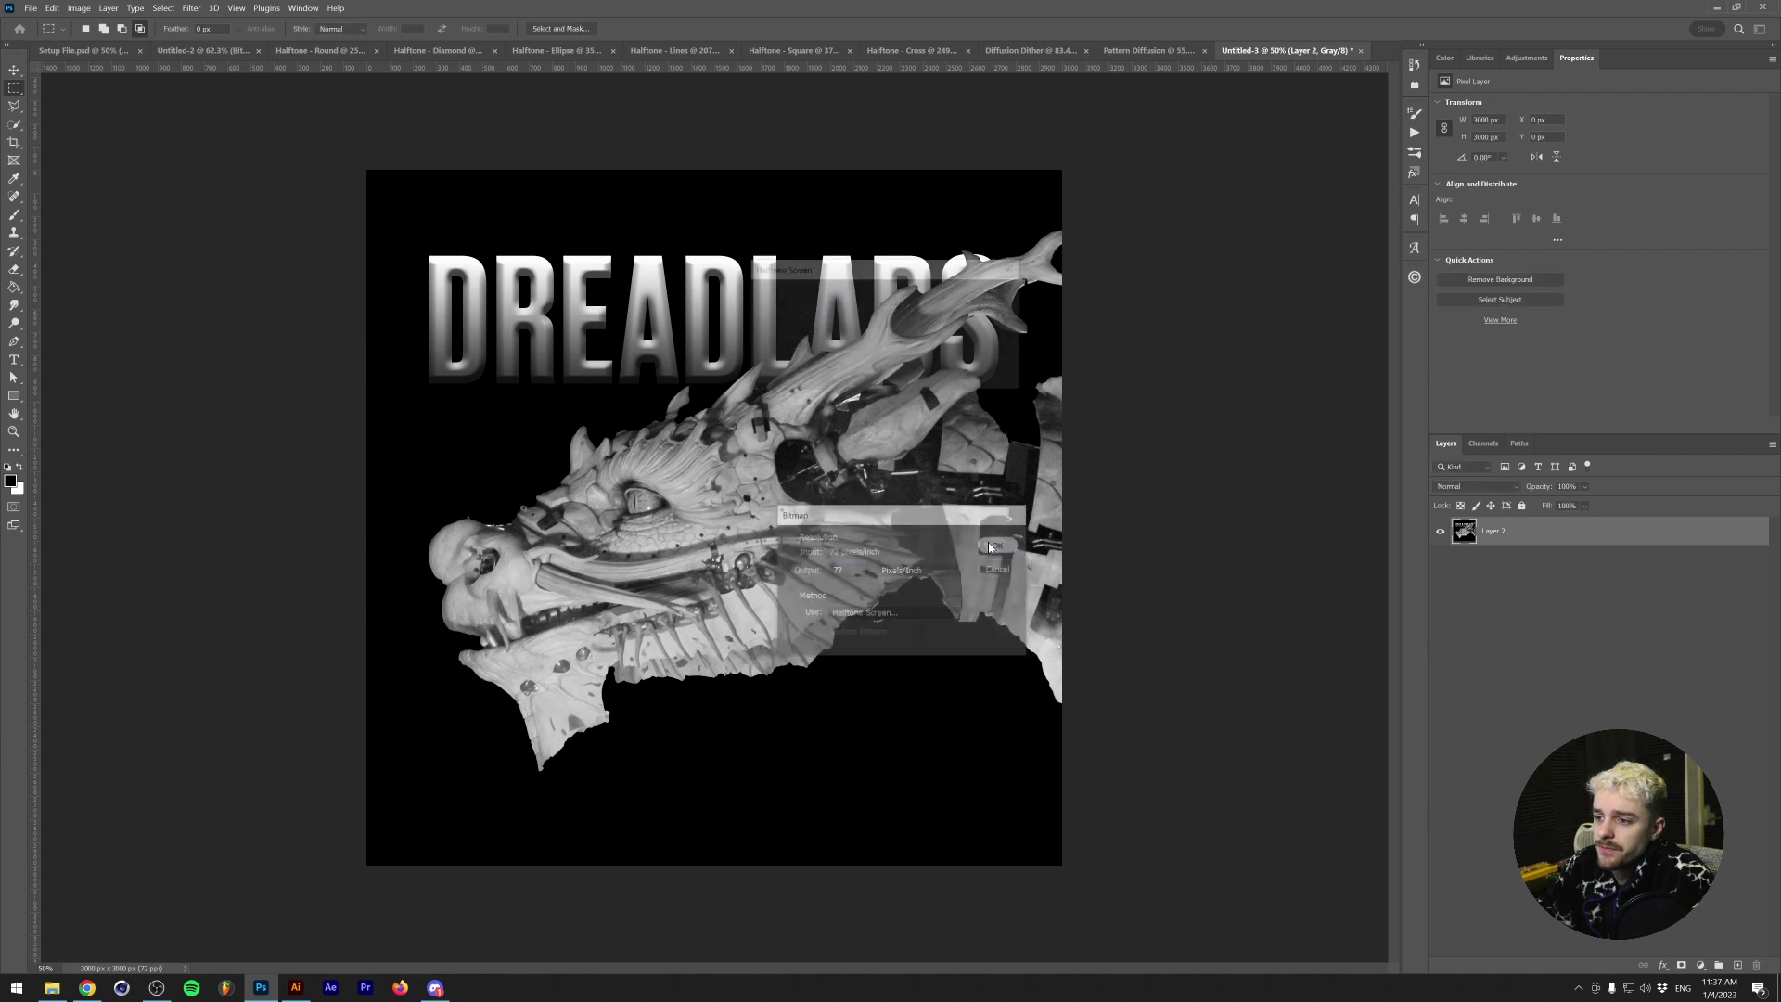
- Apply a halftone screen with a frequency of 6 lines/inch, an angle of 0 degrees and a Round shape
{"action": "left_click_drag", "start_coordinate": [802, 269], "coordinate": [652, 471]}
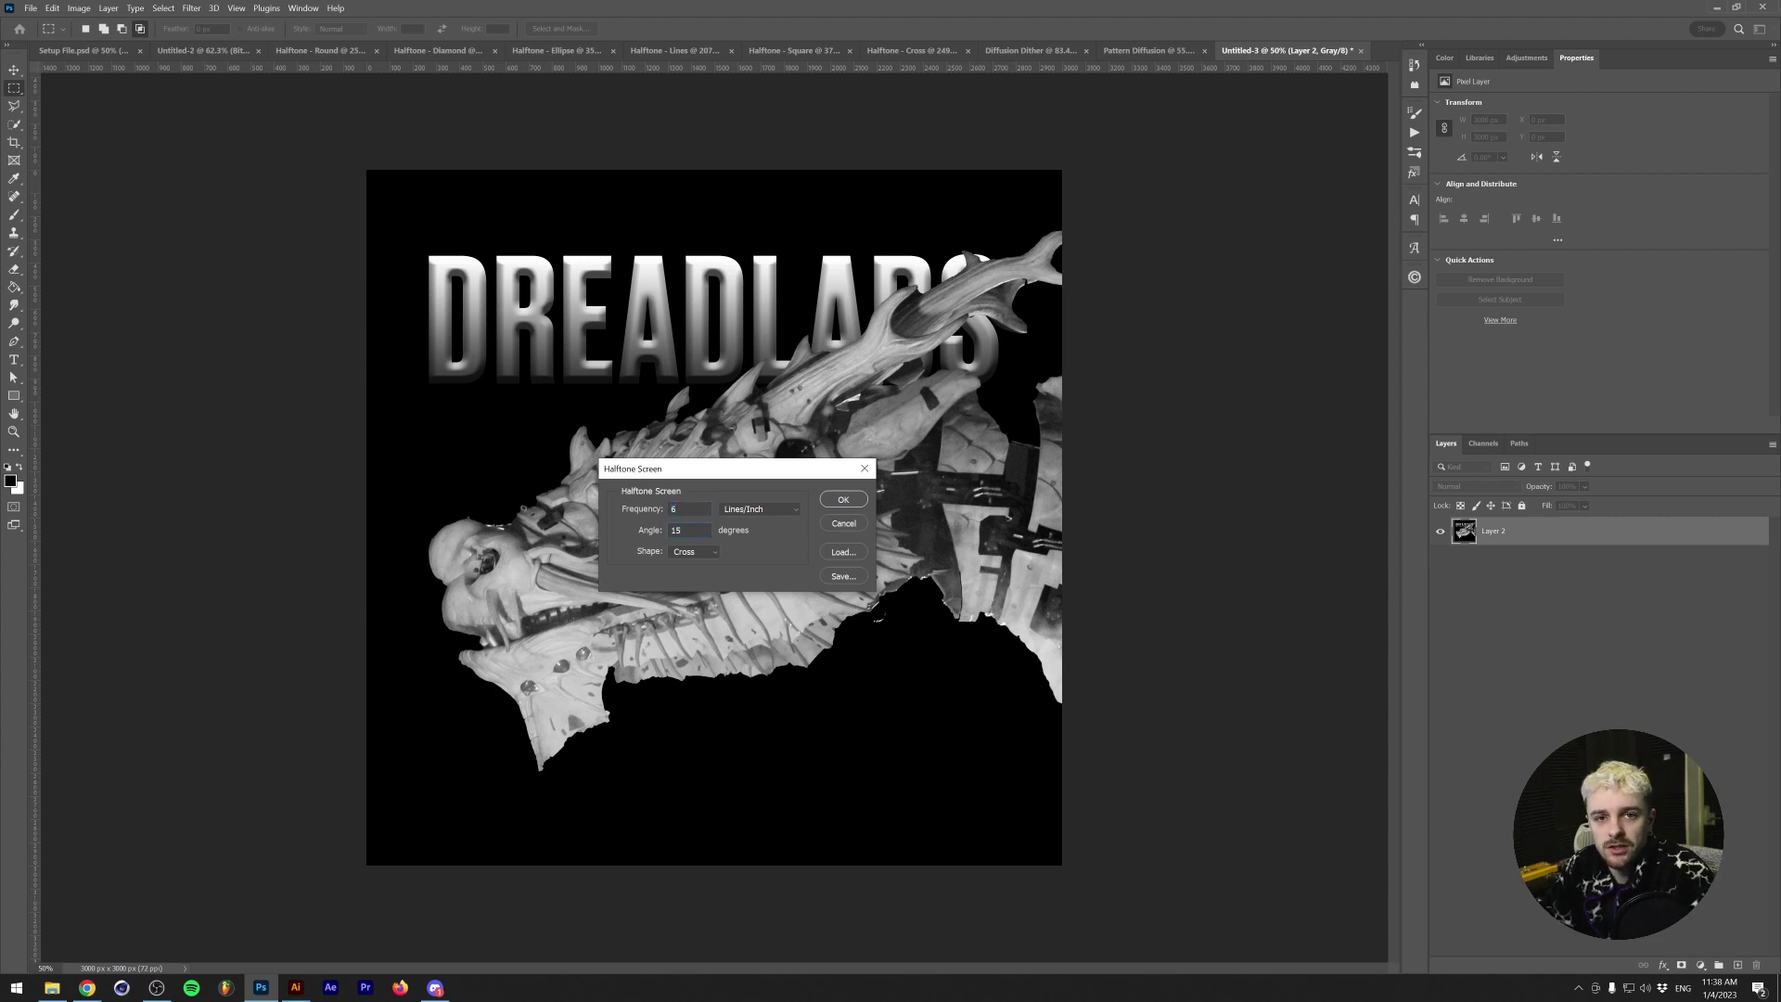
{"action": "left_click", "coordinate": [686, 551]}
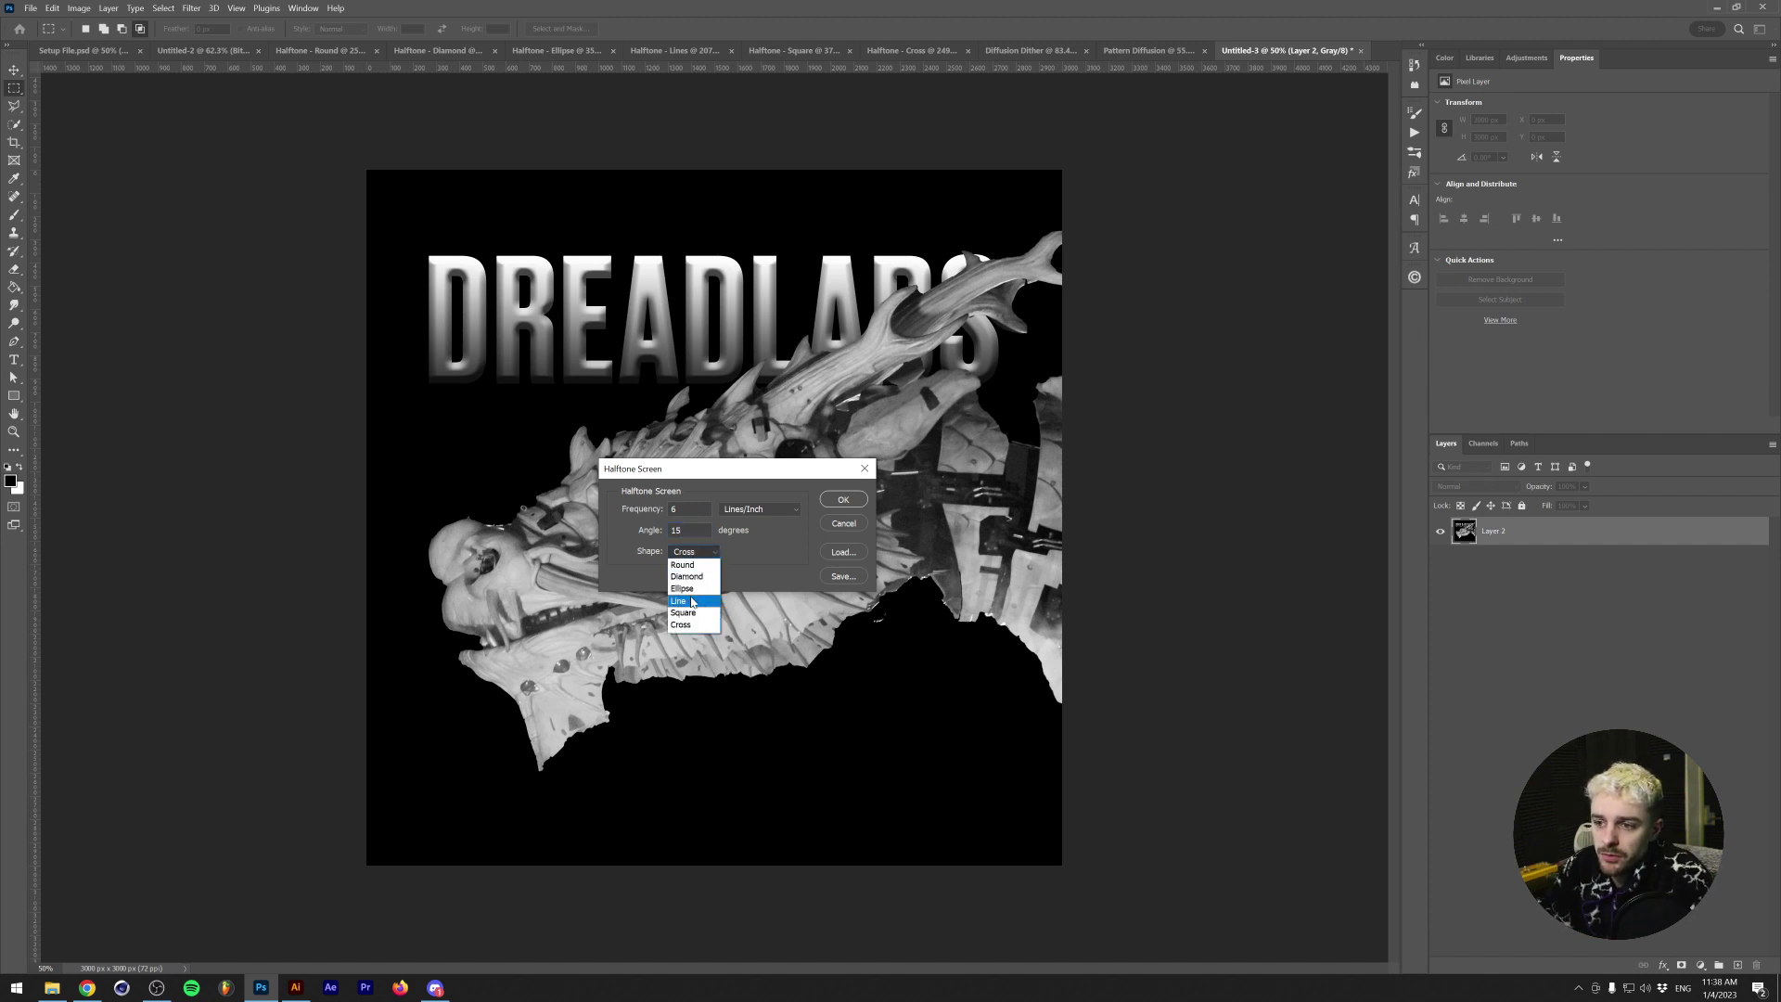
{"action": "left_click", "coordinate": [702, 567]}
{"action": "key", "text": "Tab"}
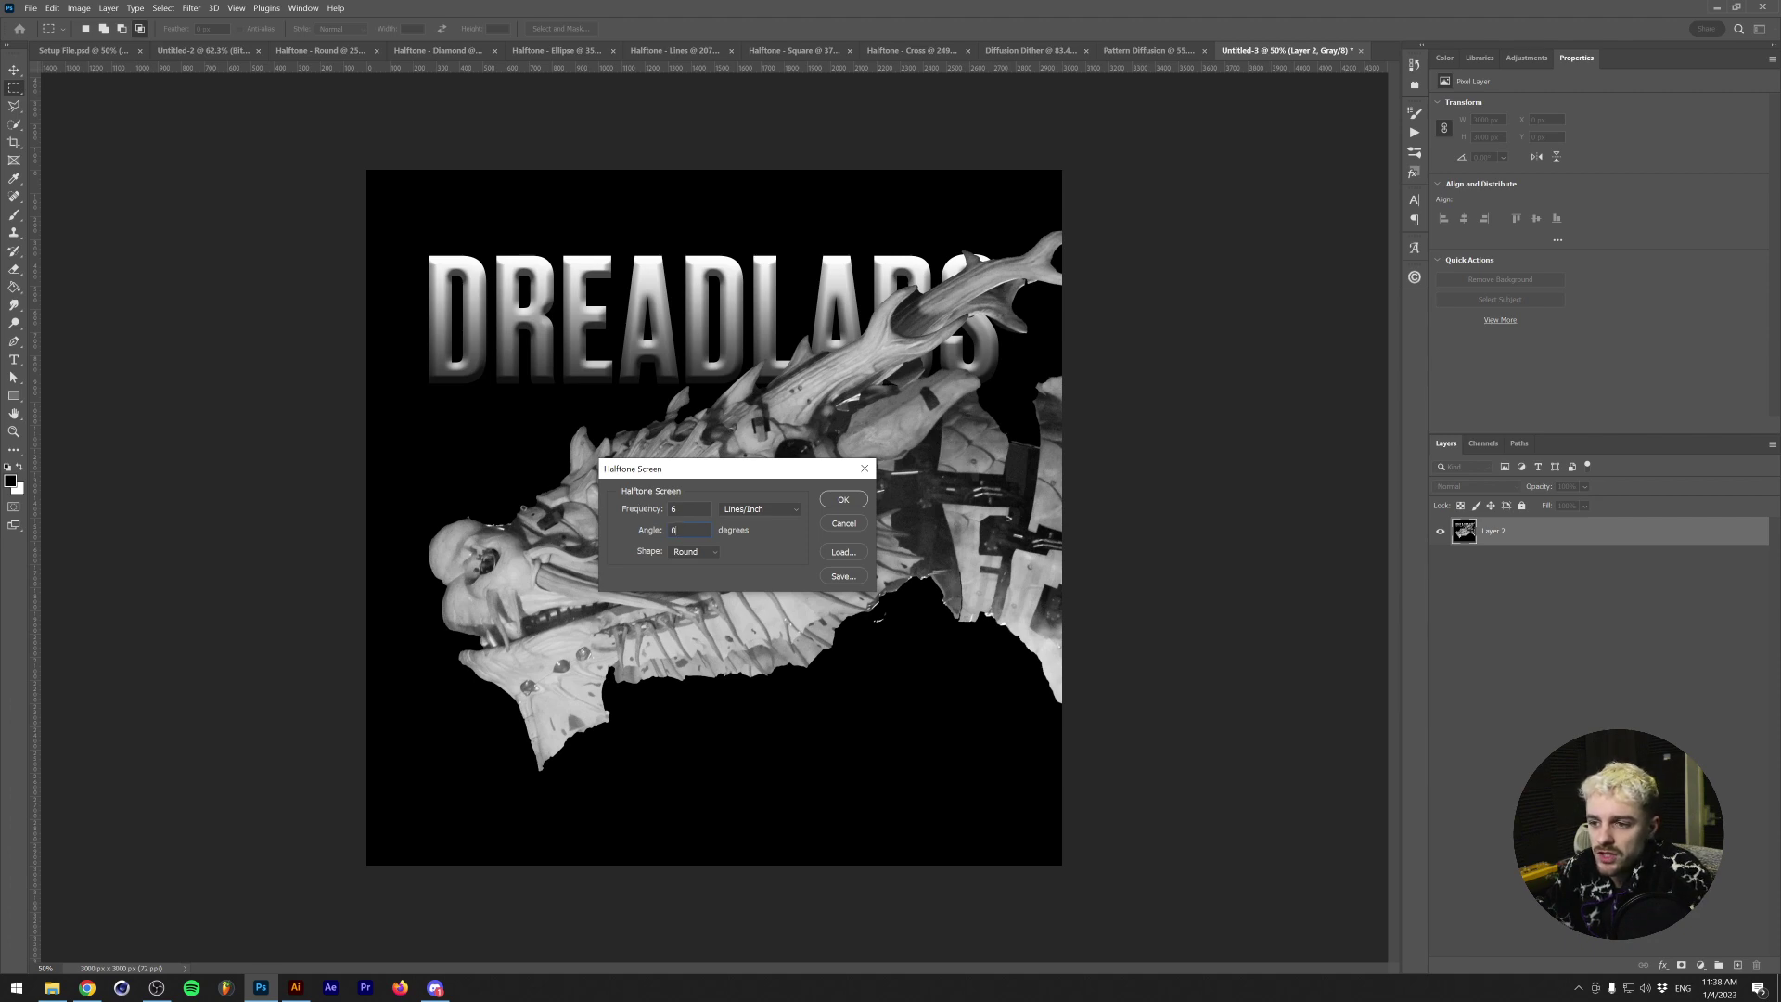
{"action": "left_click", "coordinate": [838, 501]}
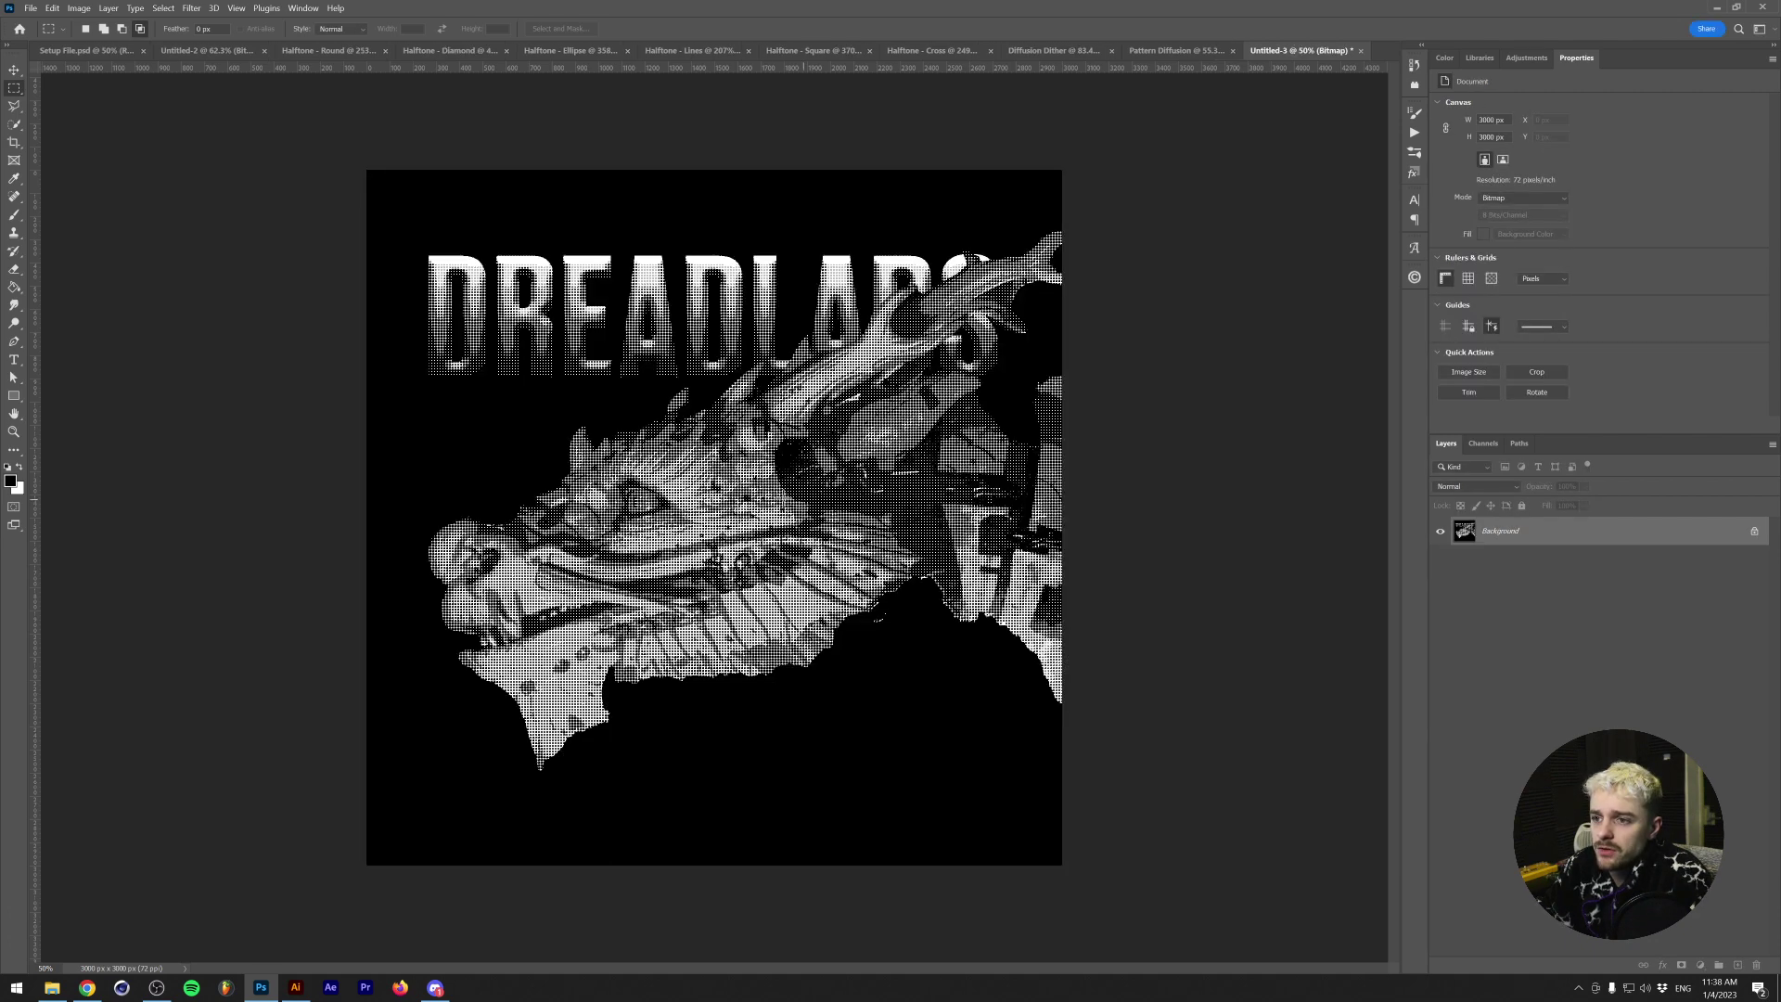
- Examine the new halftone's dot grid up close and compare it with the Halftone - Round document
{"action": "scroll", "coordinate": [601, 371], "scroll_direction": "up", "scroll_amount": 10}
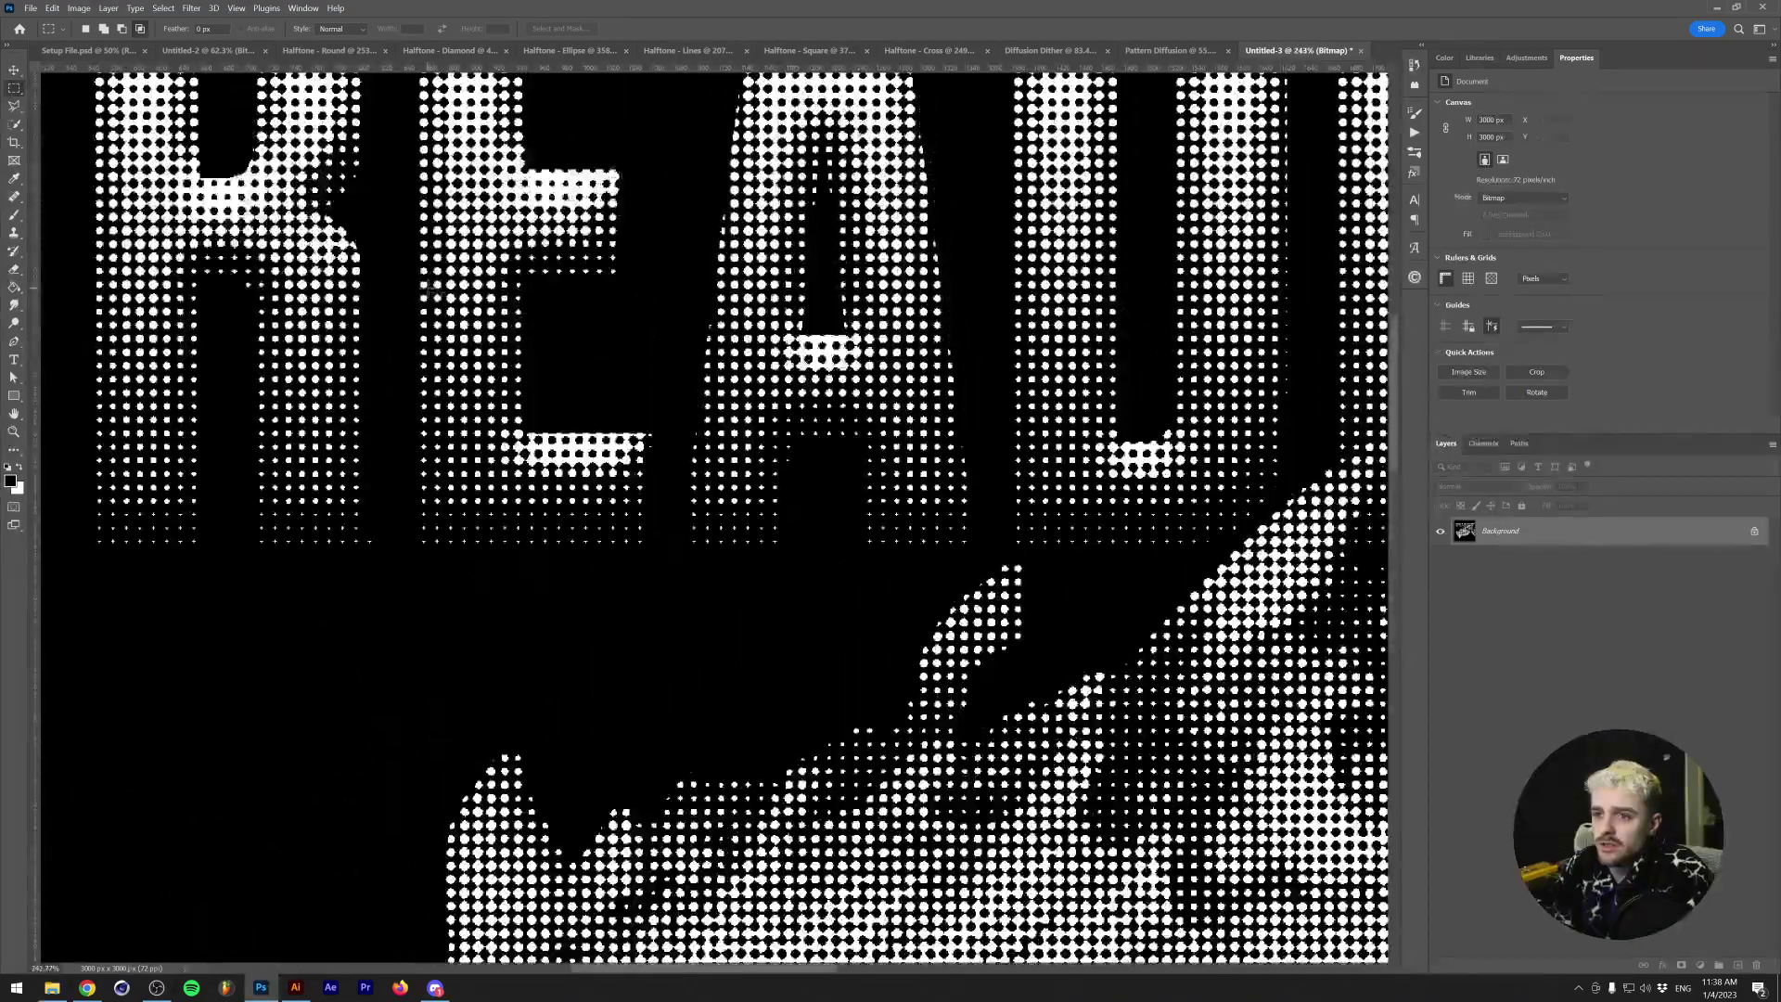
{"action": "scroll", "coordinate": [509, 301], "scroll_direction": "down", "scroll_amount": 10}
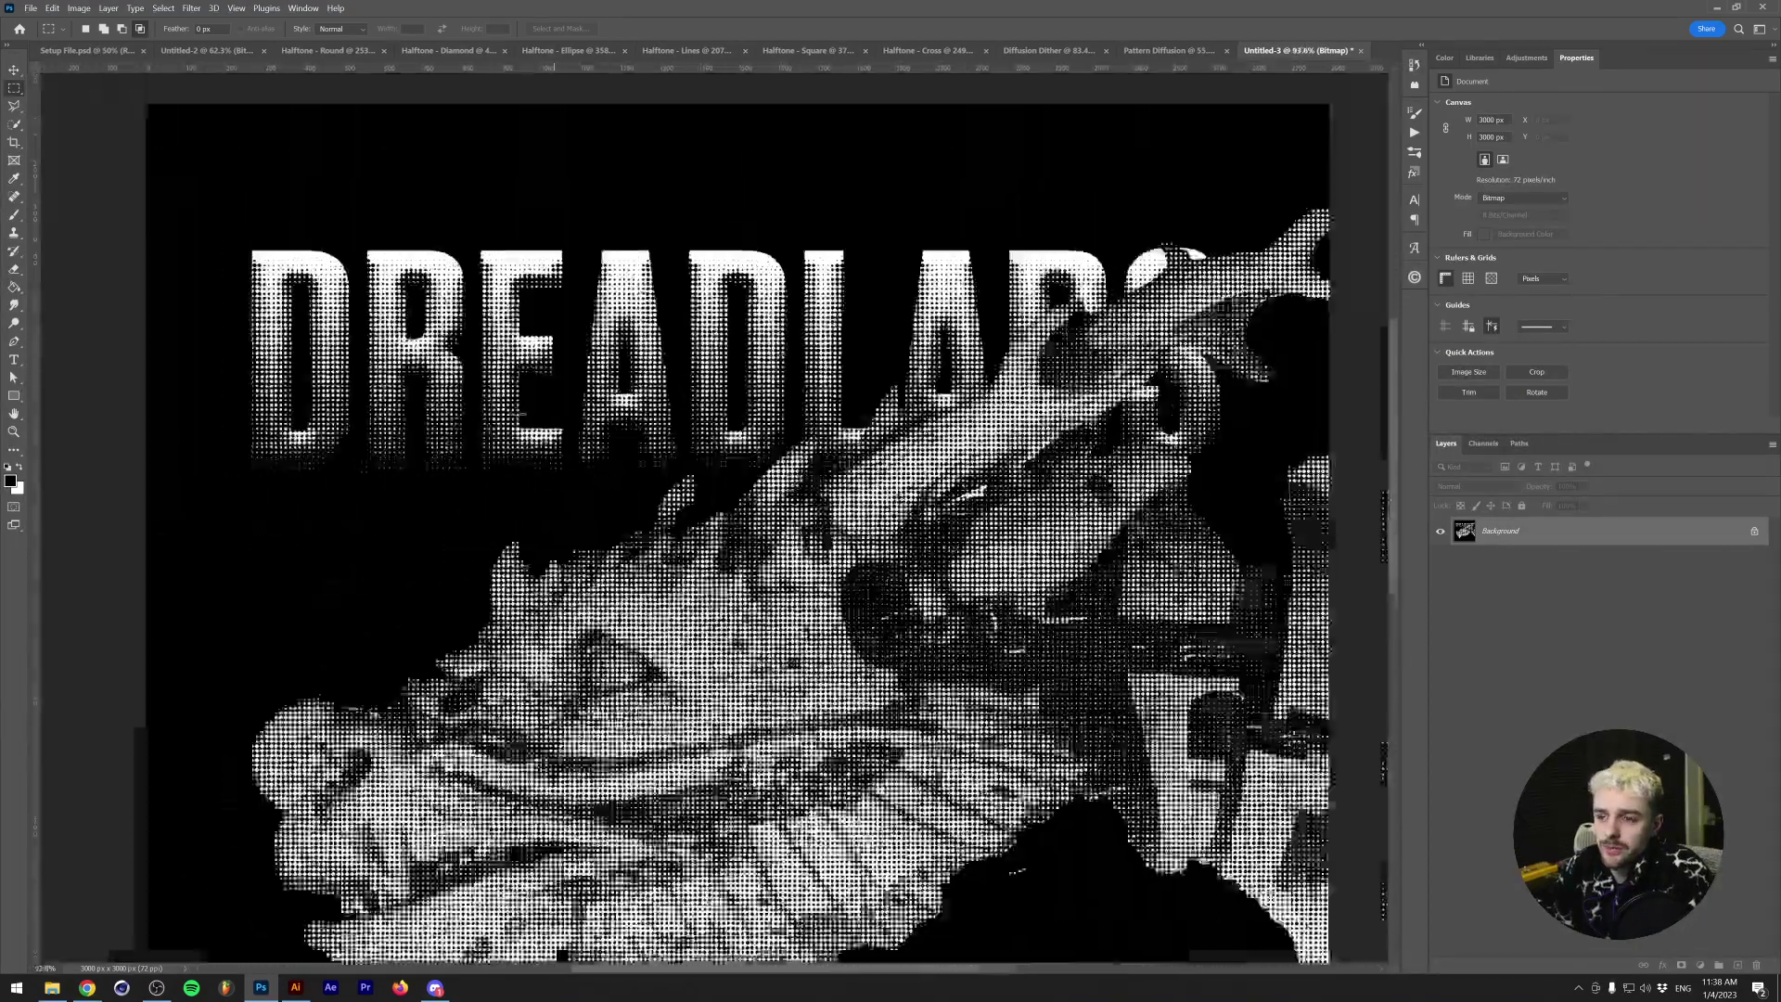
{"action": "scroll", "coordinate": [501, 343], "scroll_direction": "up", "scroll_amount": 4}
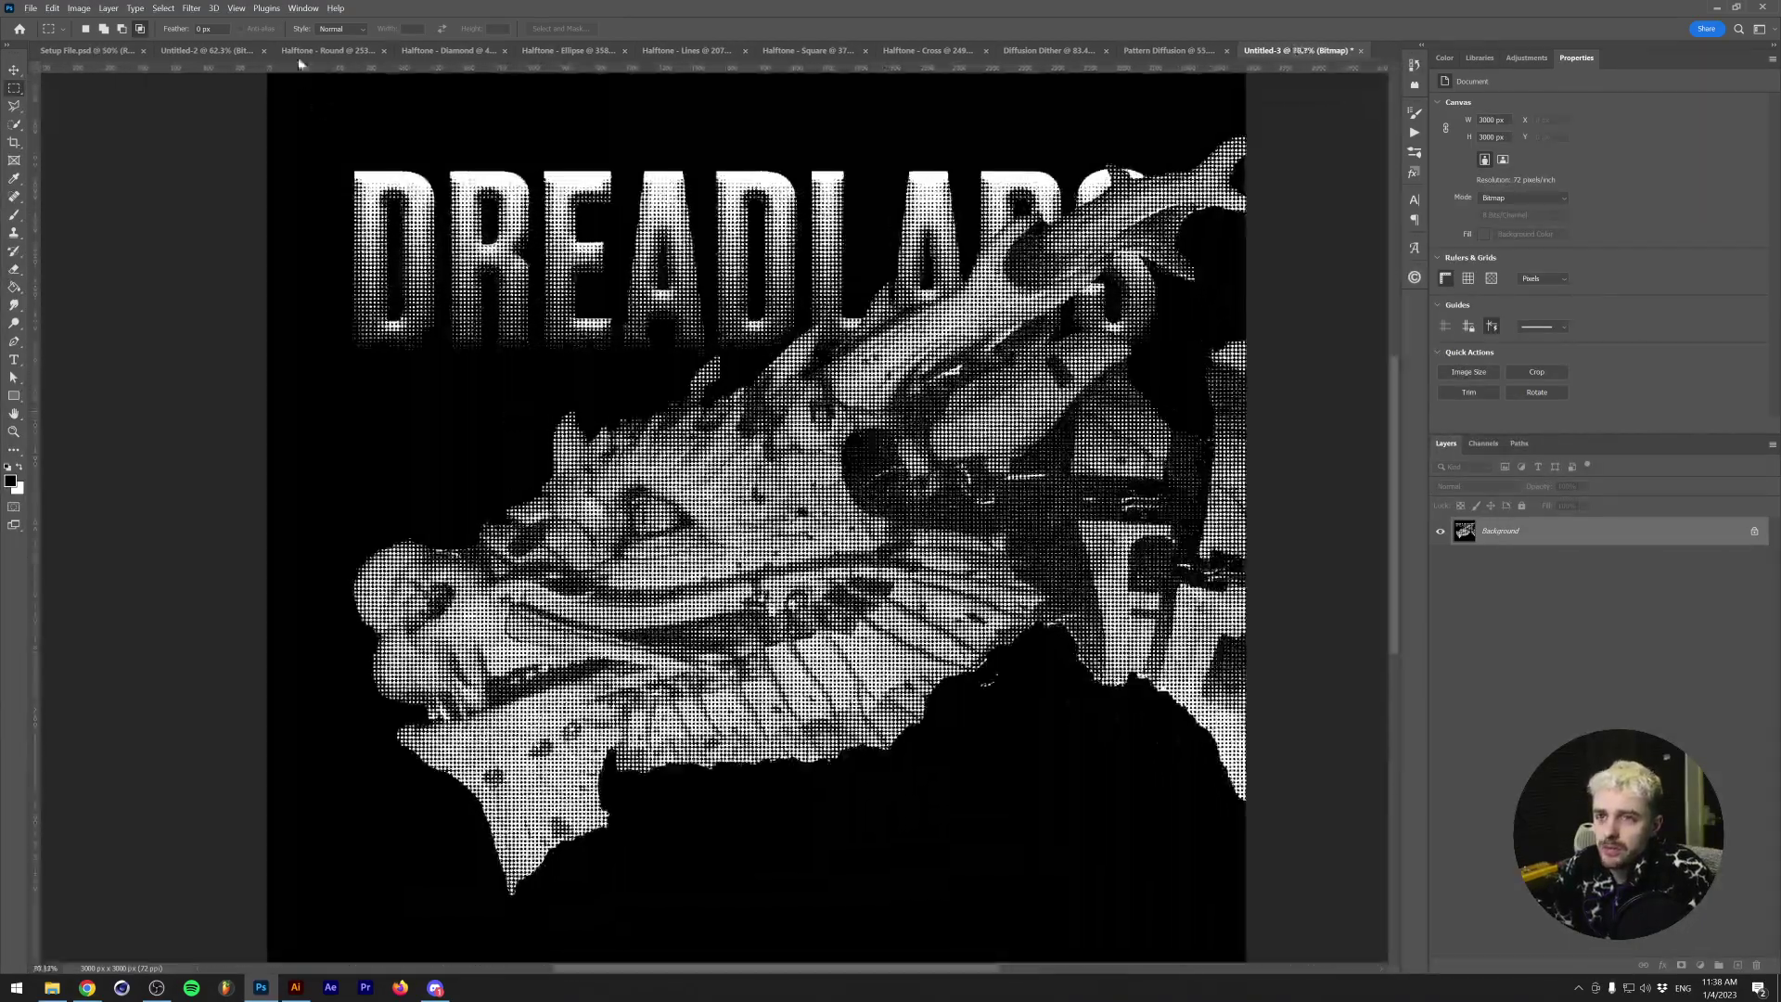
{"action": "left_click", "coordinate": [332, 49]}
{"action": "scroll", "coordinate": [635, 646], "scroll_direction": "down", "scroll_amount": 6}
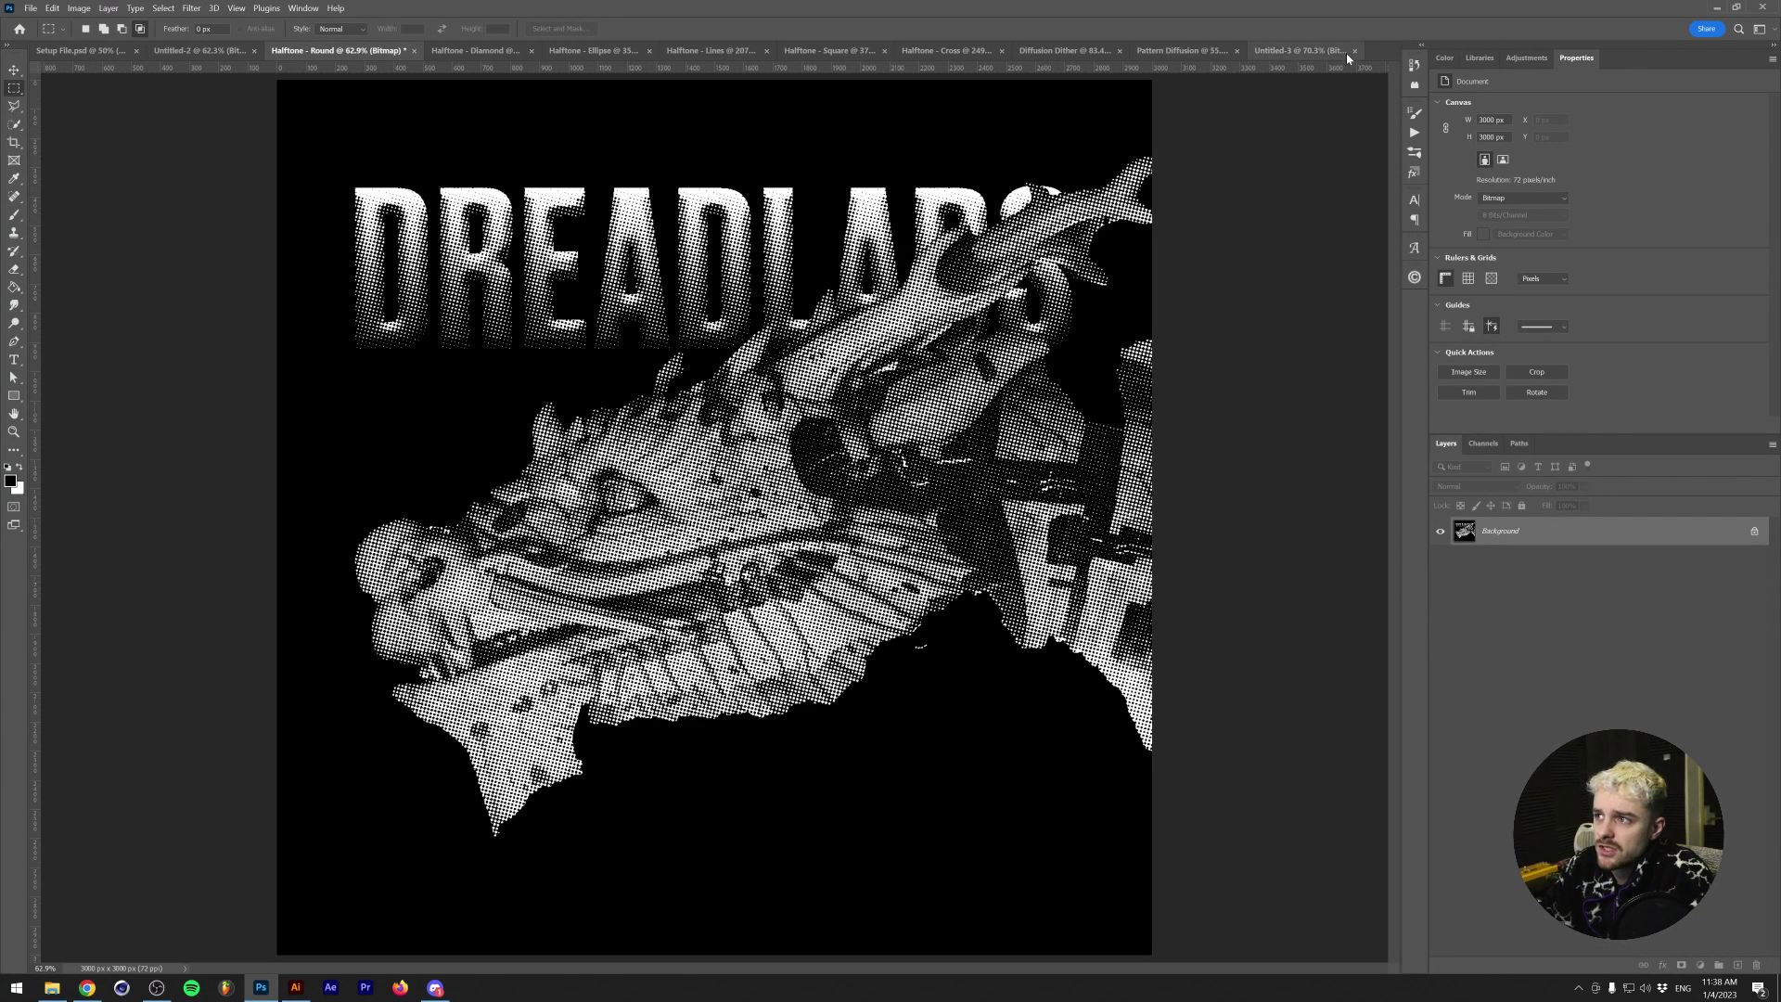
- Convert the grayscale Untitled-3 to a 72 pixels/inch bitmap using a Round halftone screen at 12 lines/inch and 15 degrees
{"action": "left_click", "coordinate": [1311, 51]}
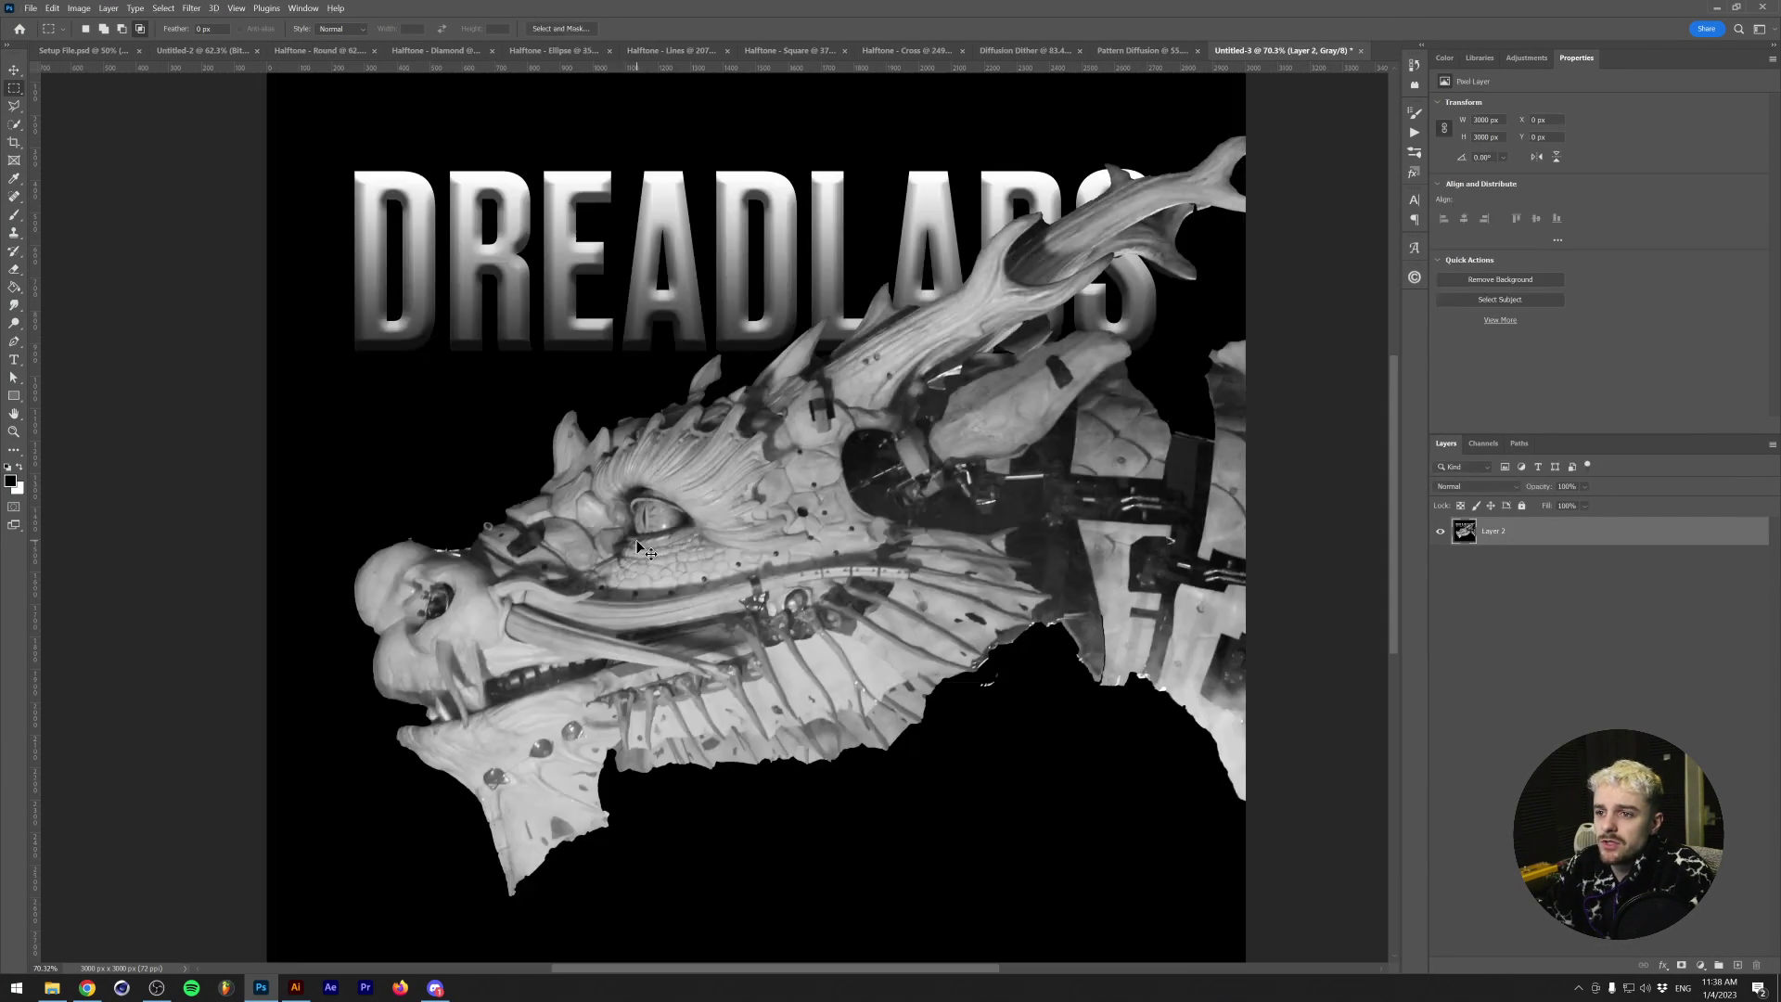
{"action": "left_click", "coordinate": [79, 9]}
{"action": "mouse_move", "coordinate": [93, 21]}
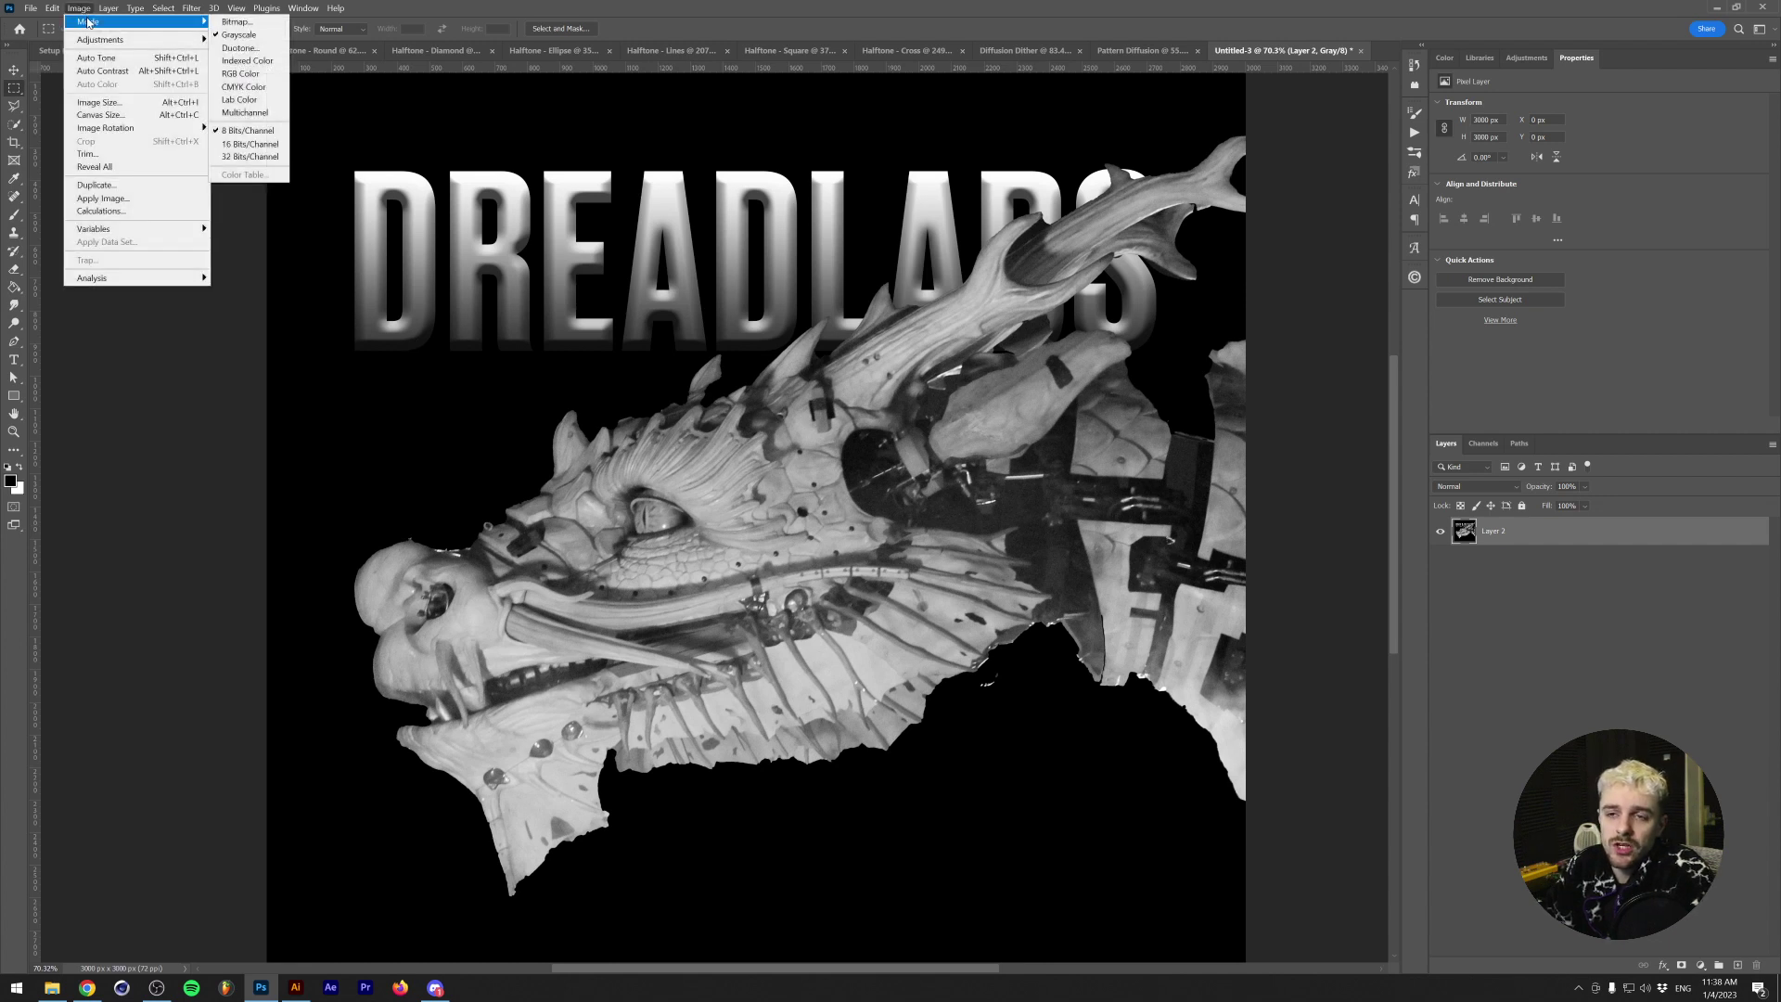
{"action": "left_click", "coordinate": [243, 24]}
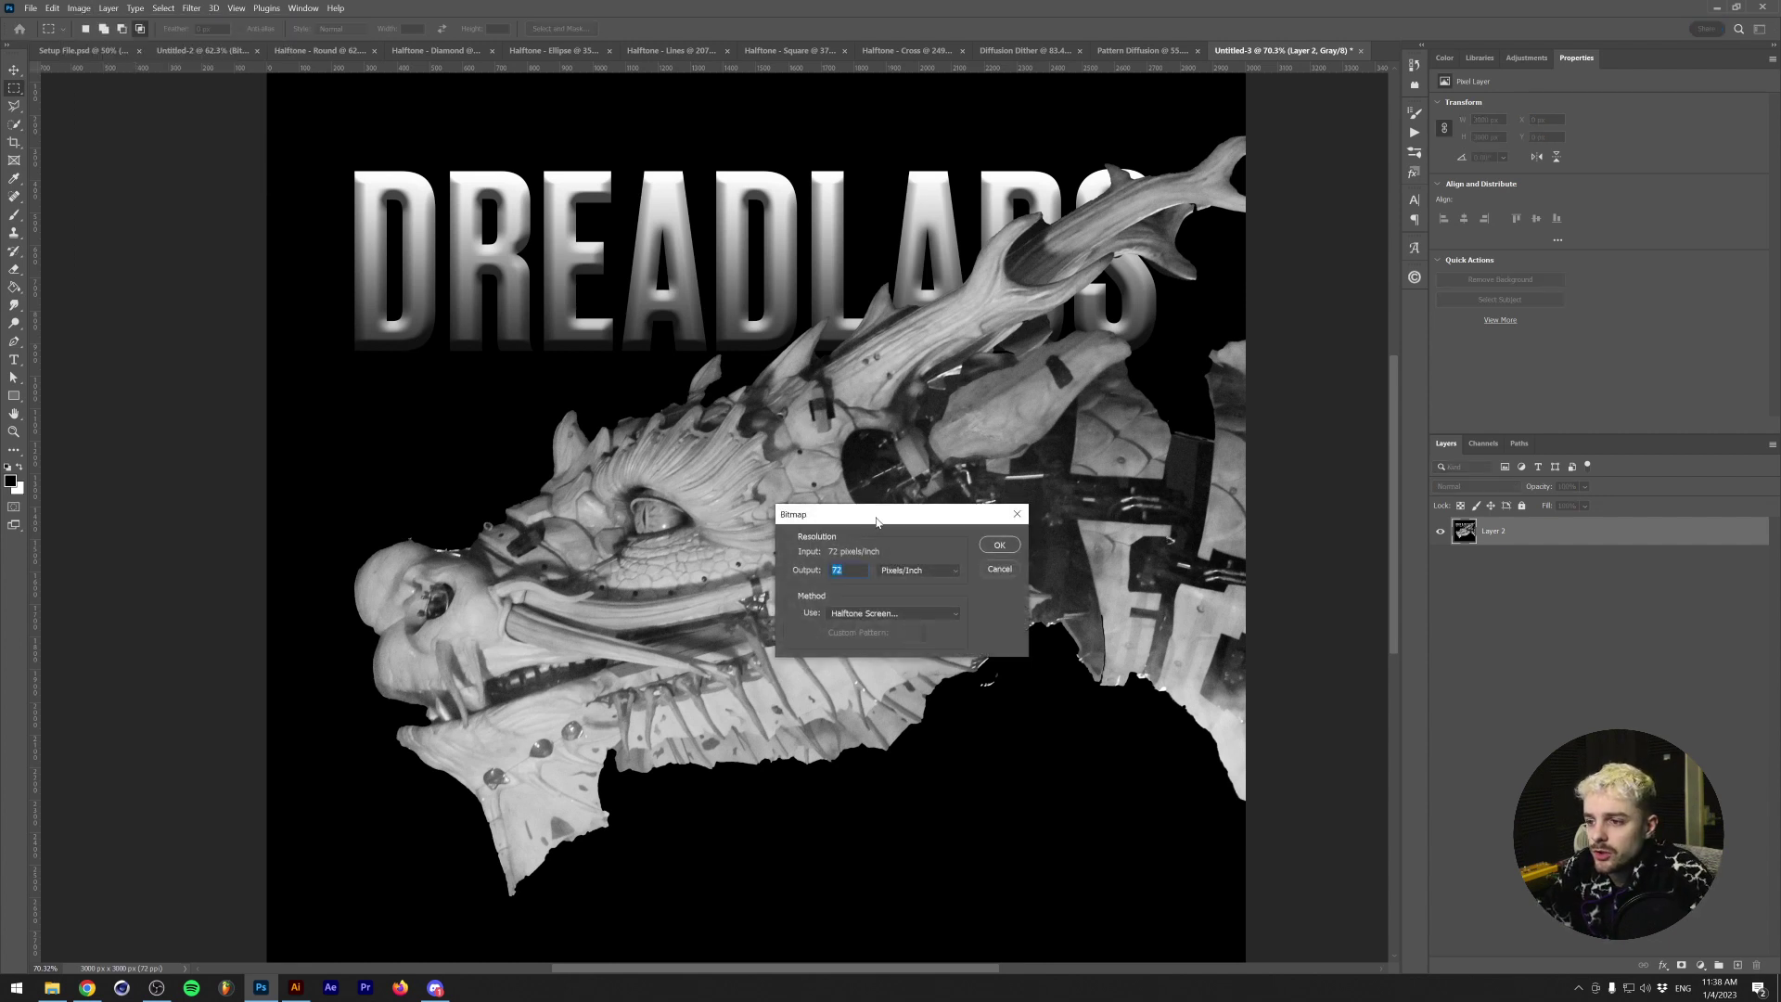
{"action": "left_click_drag", "start_coordinate": [874, 508], "coordinate": [817, 616]}
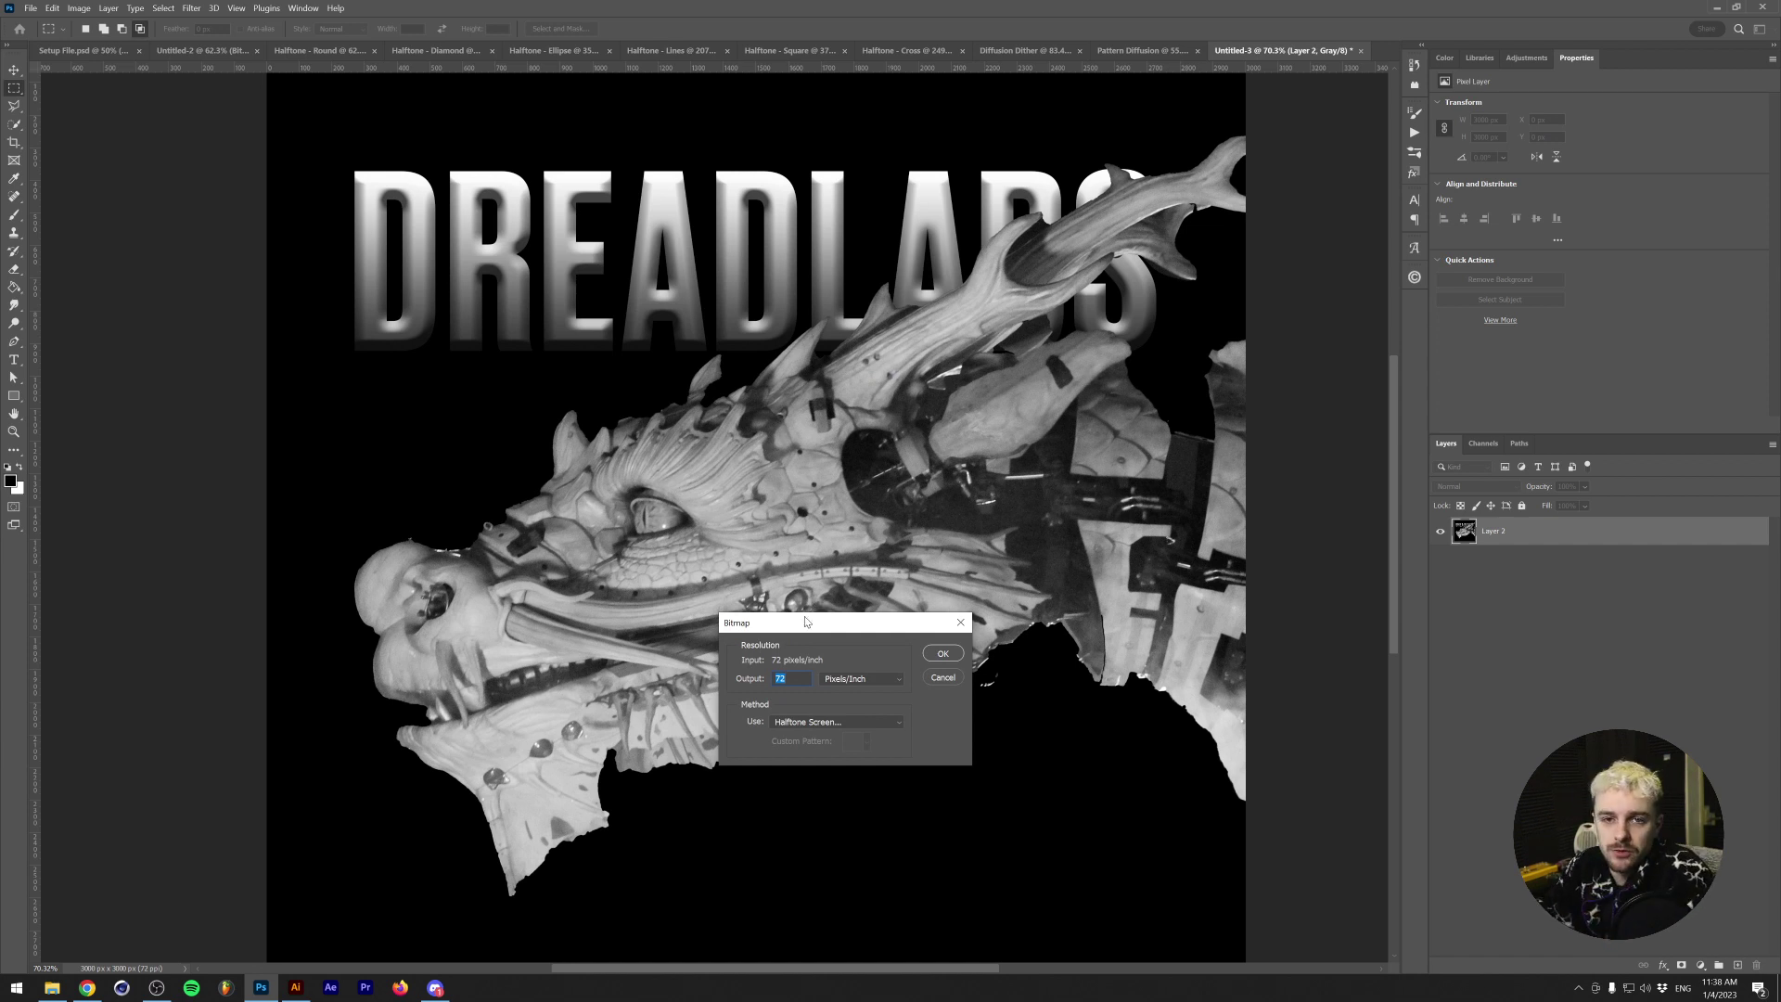
{"action": "left_click_drag", "start_coordinate": [814, 626], "coordinate": [826, 543]}
{"action": "left_click", "coordinate": [825, 636]}
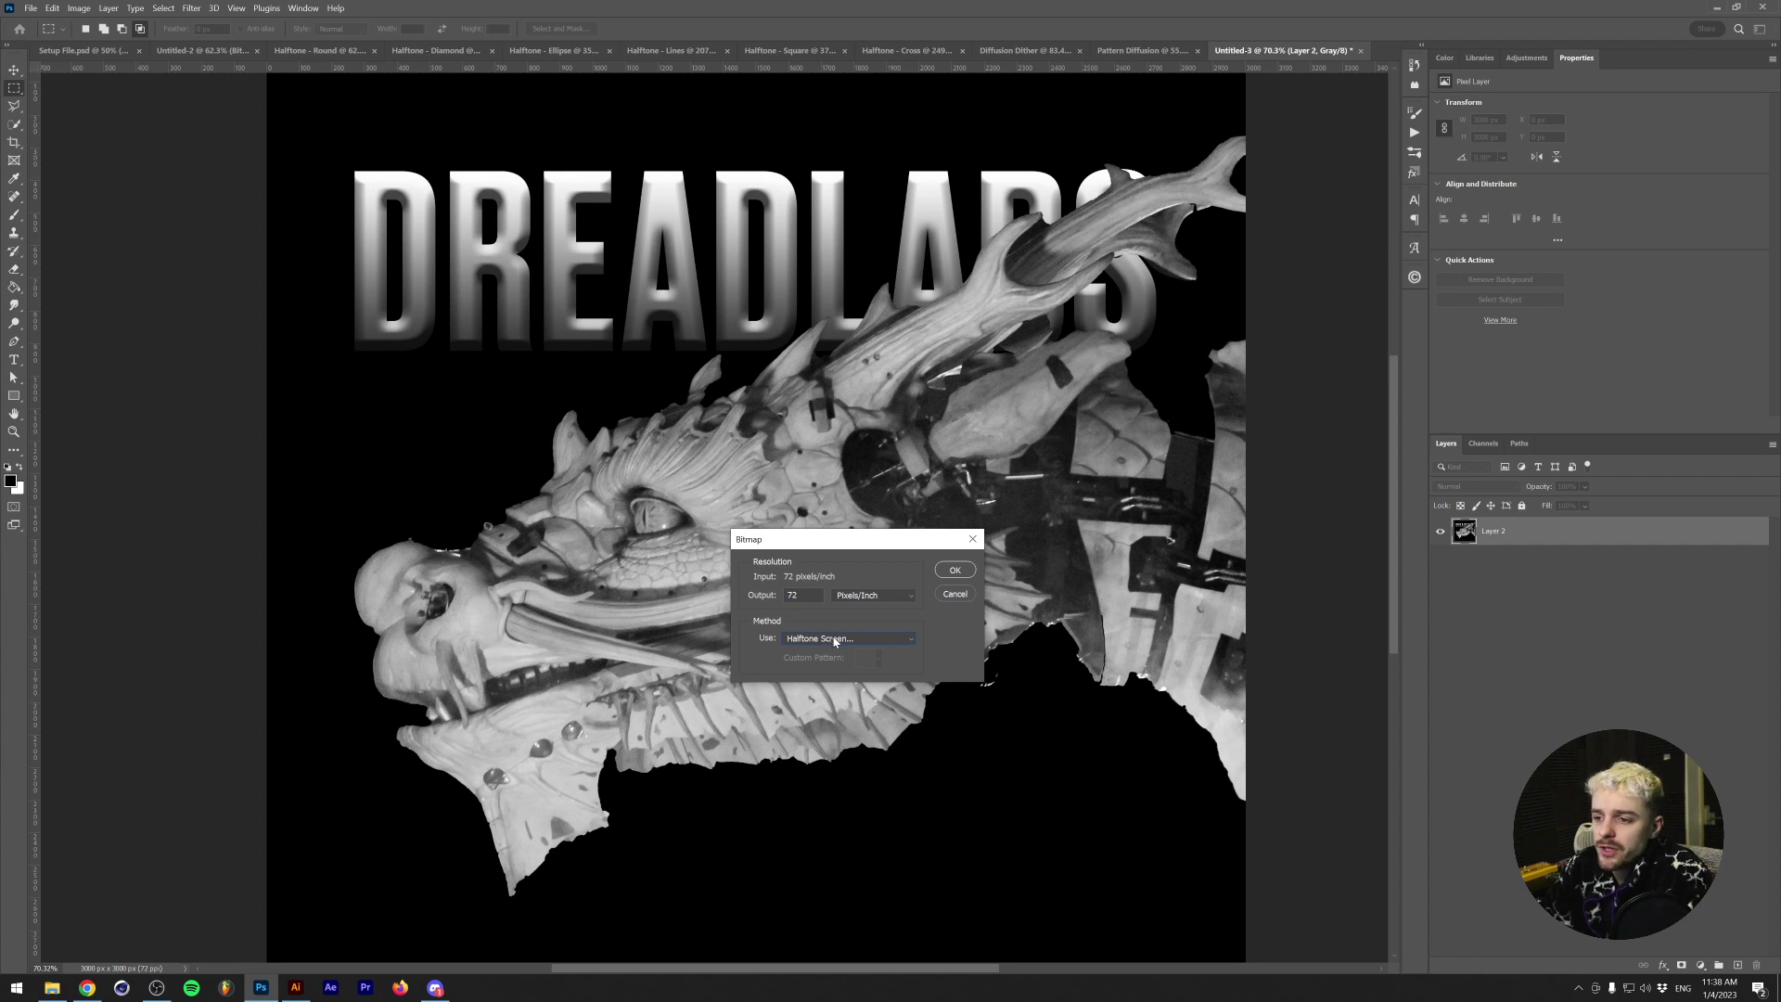
{"action": "left_click", "coordinate": [954, 570]}
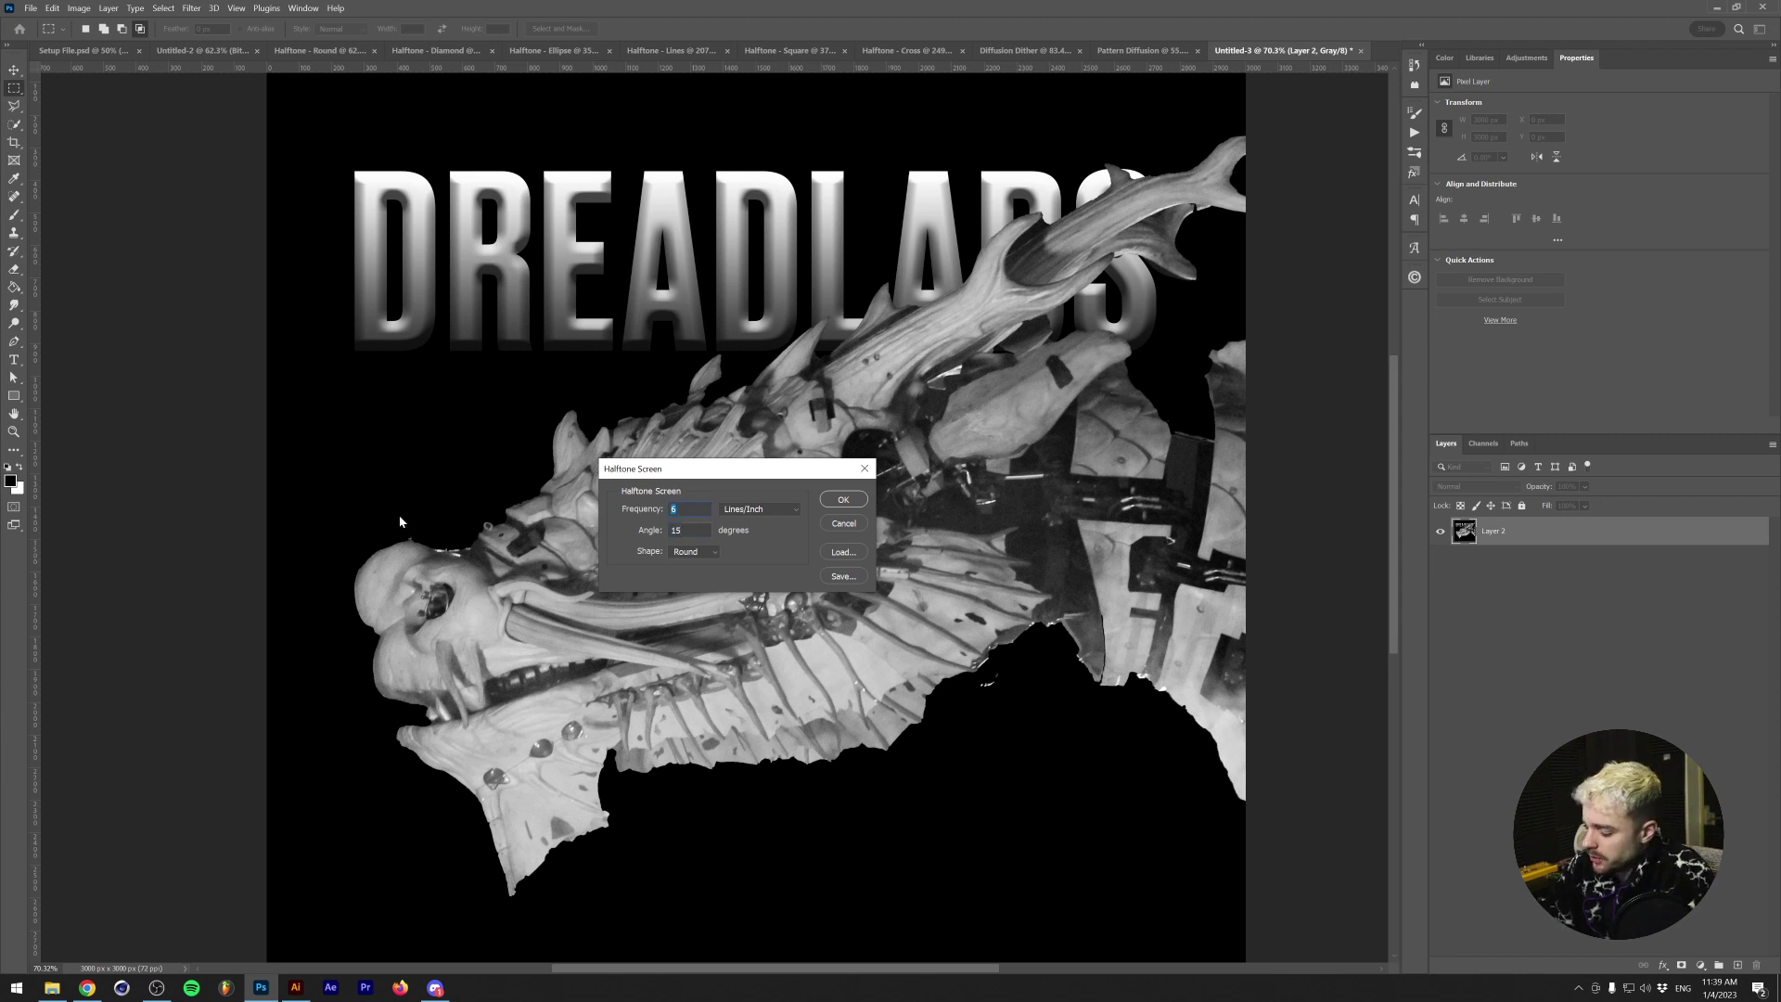
{"action": "type", "text": "12"}
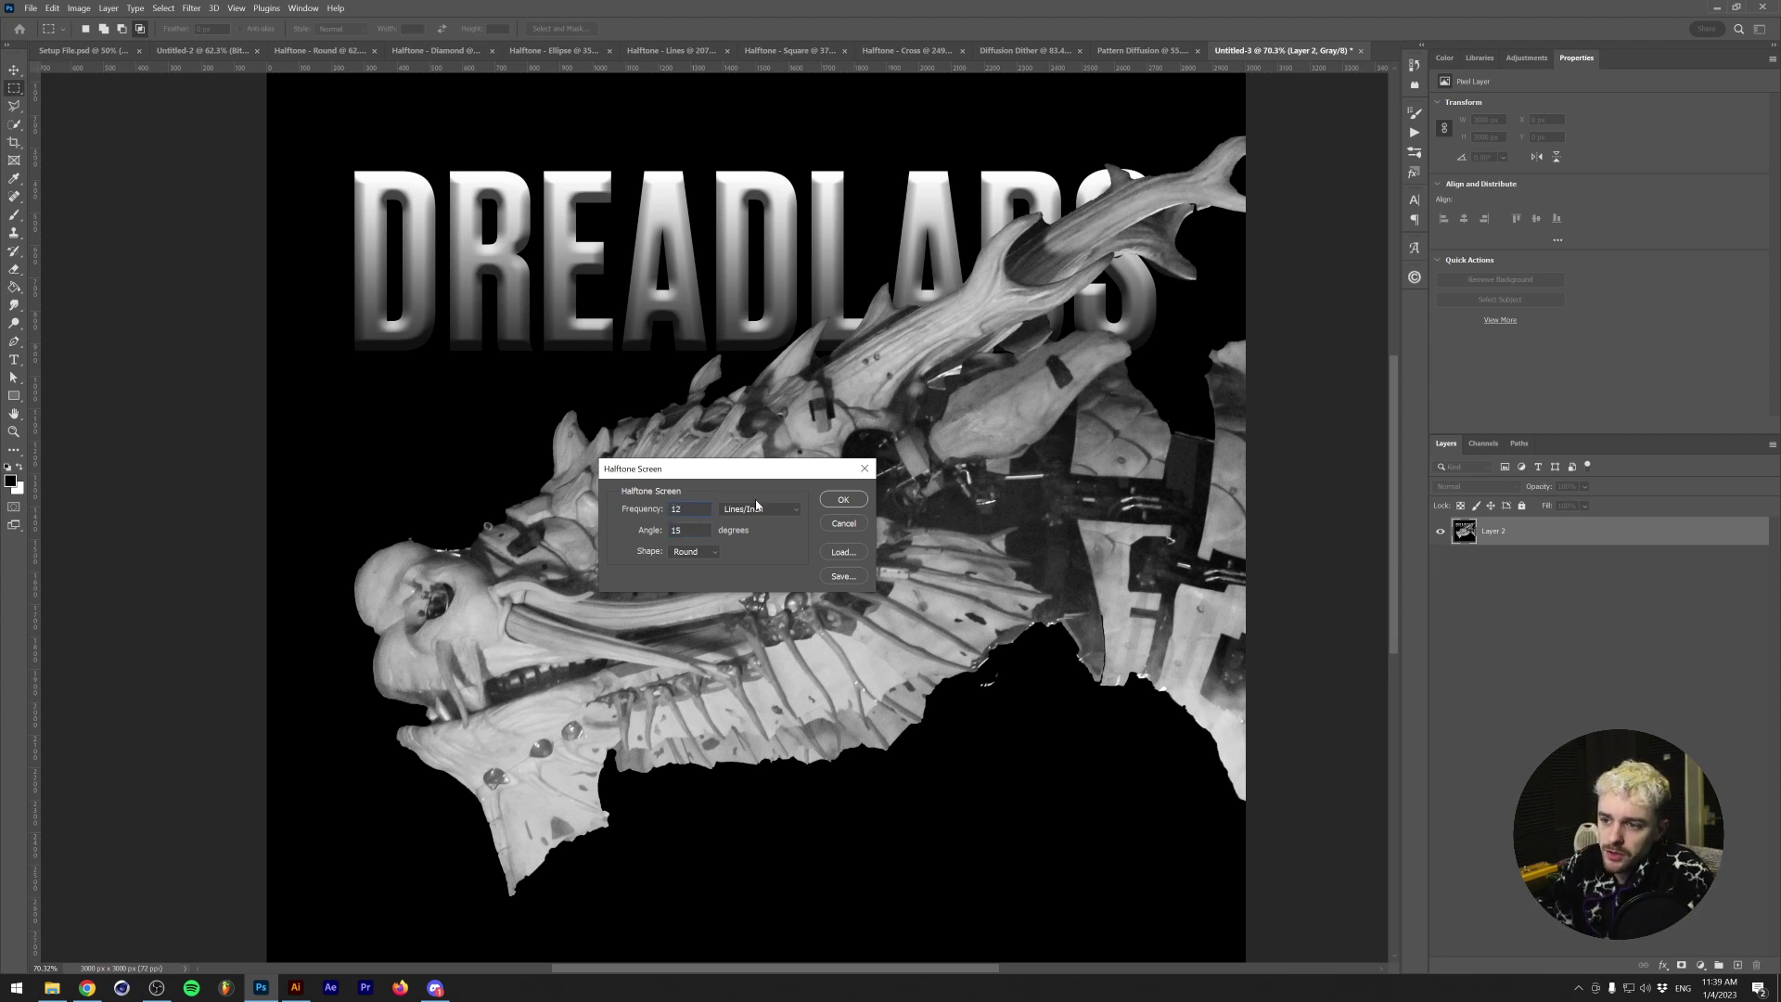
{"action": "left_click", "coordinate": [842, 500]}
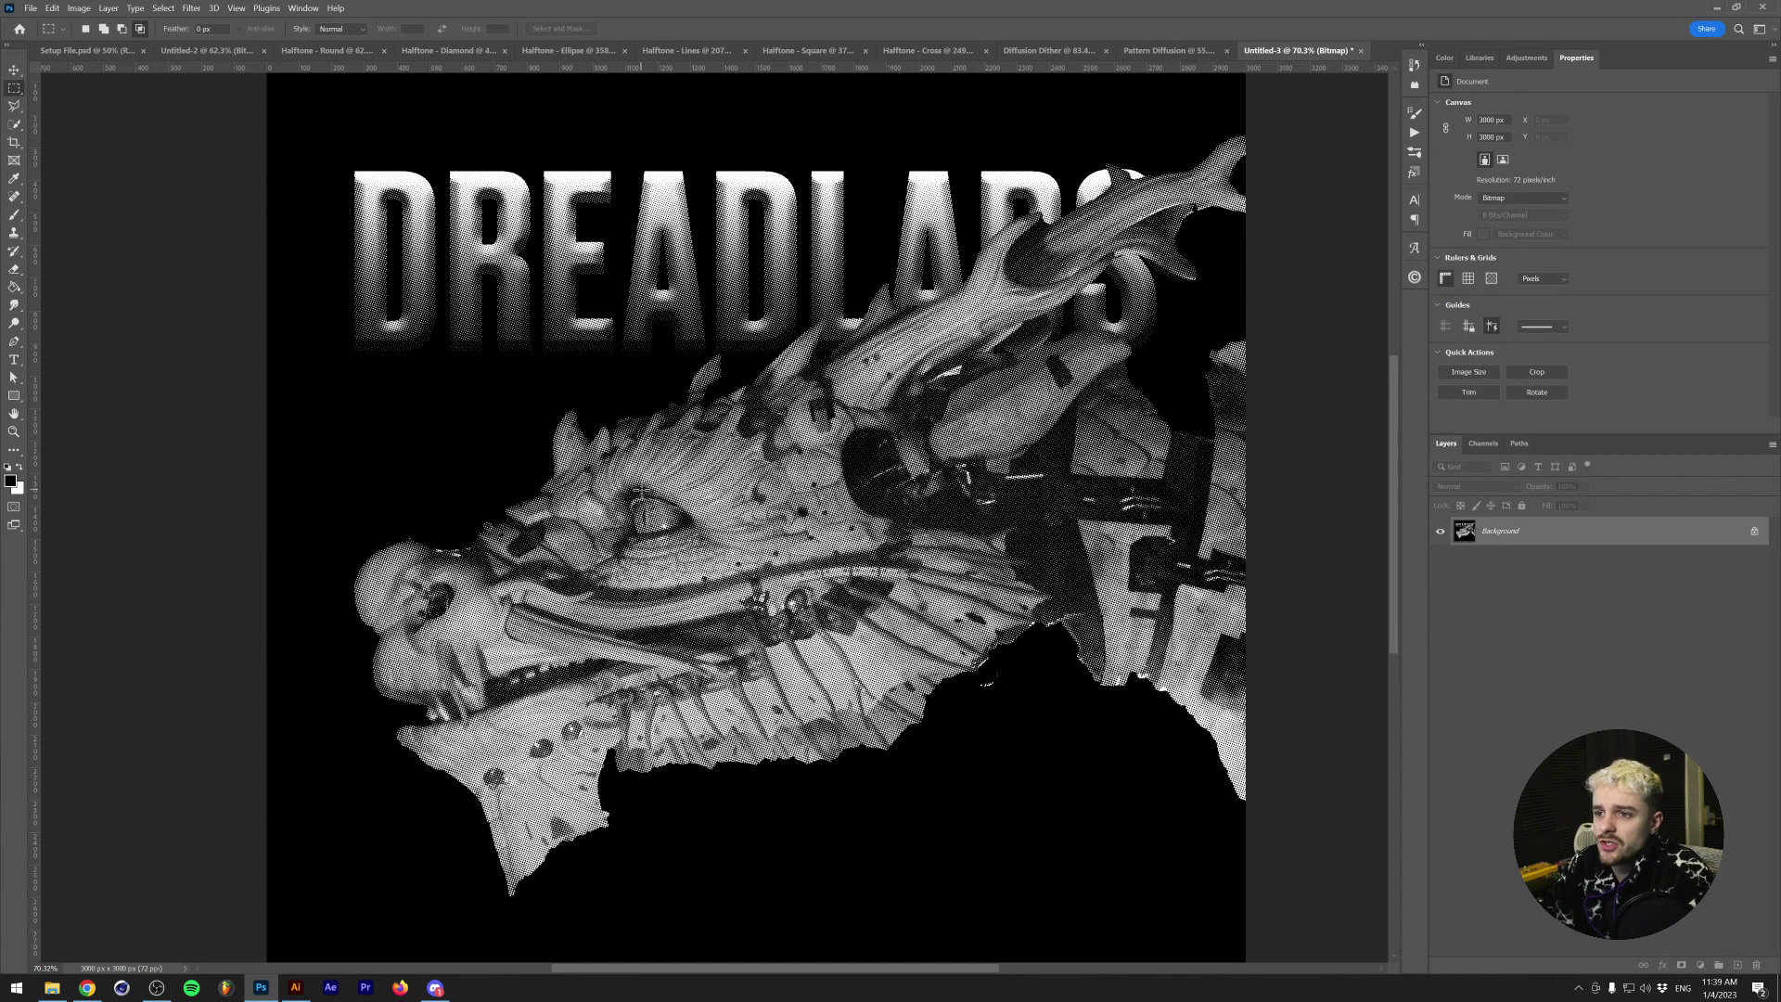
- Compare the finer halftone in Untitled-3 with the Halftone - Round document and examine its dots up close
{"action": "left_click", "coordinate": [331, 53]}
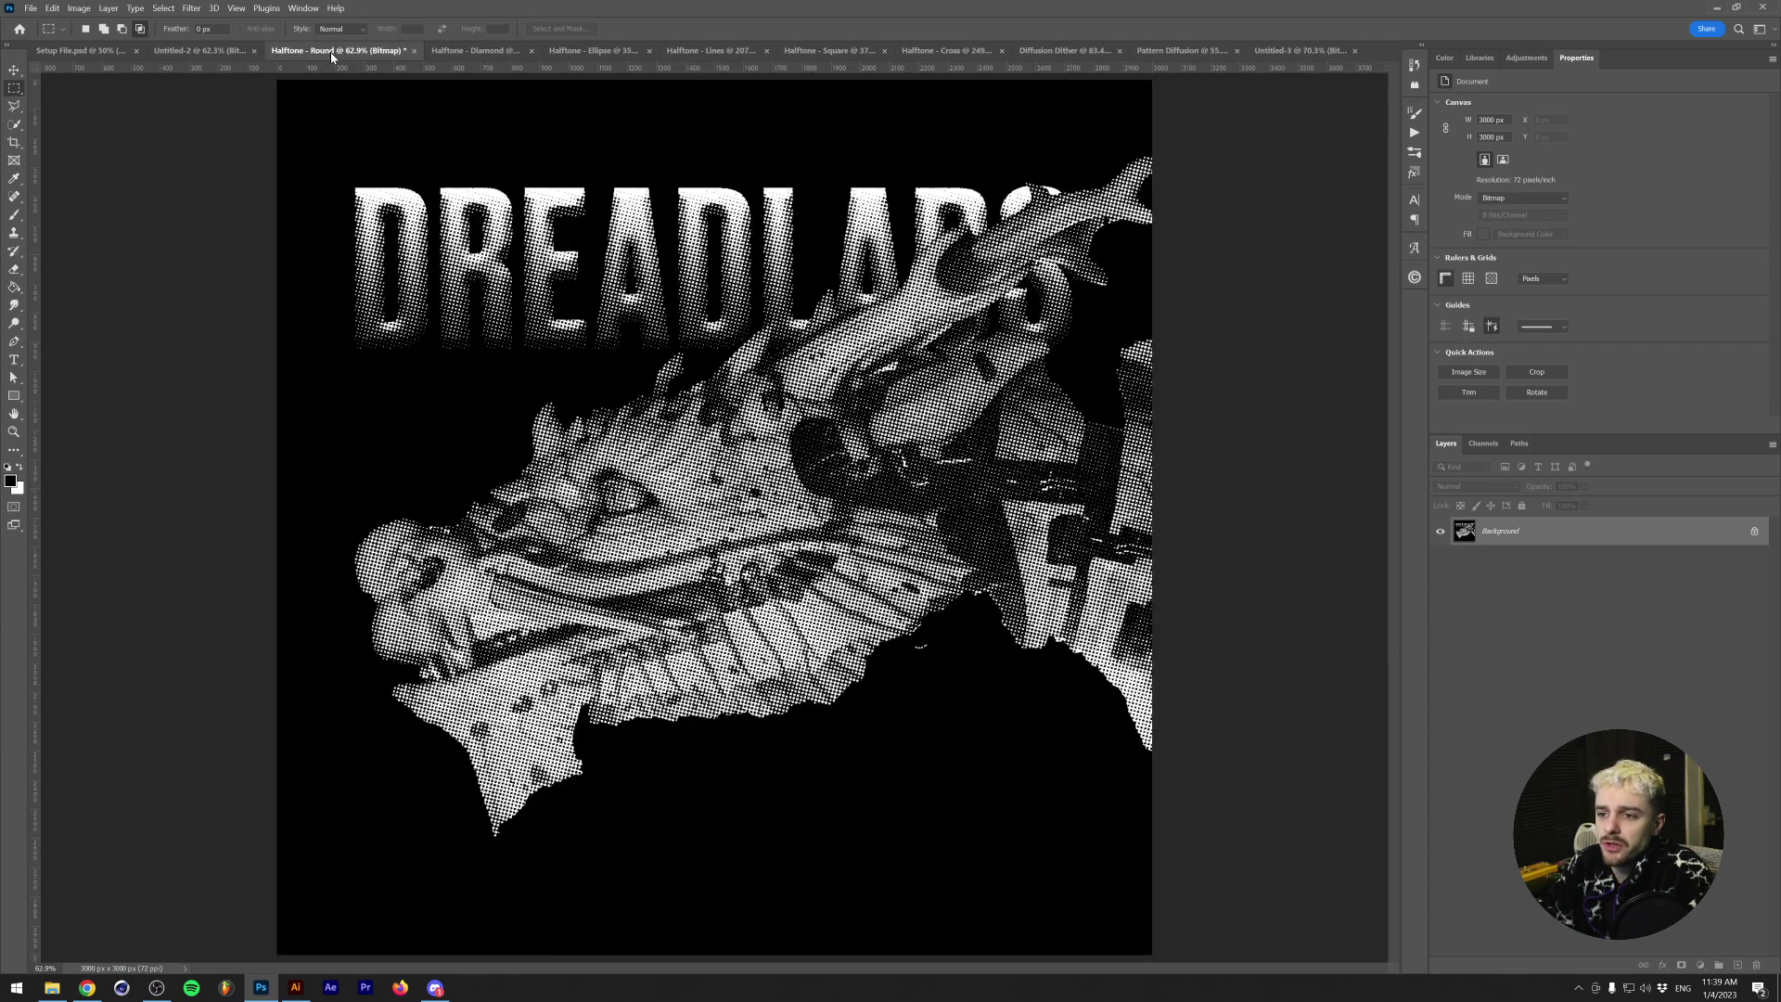
{"action": "left_click", "coordinate": [1312, 53]}
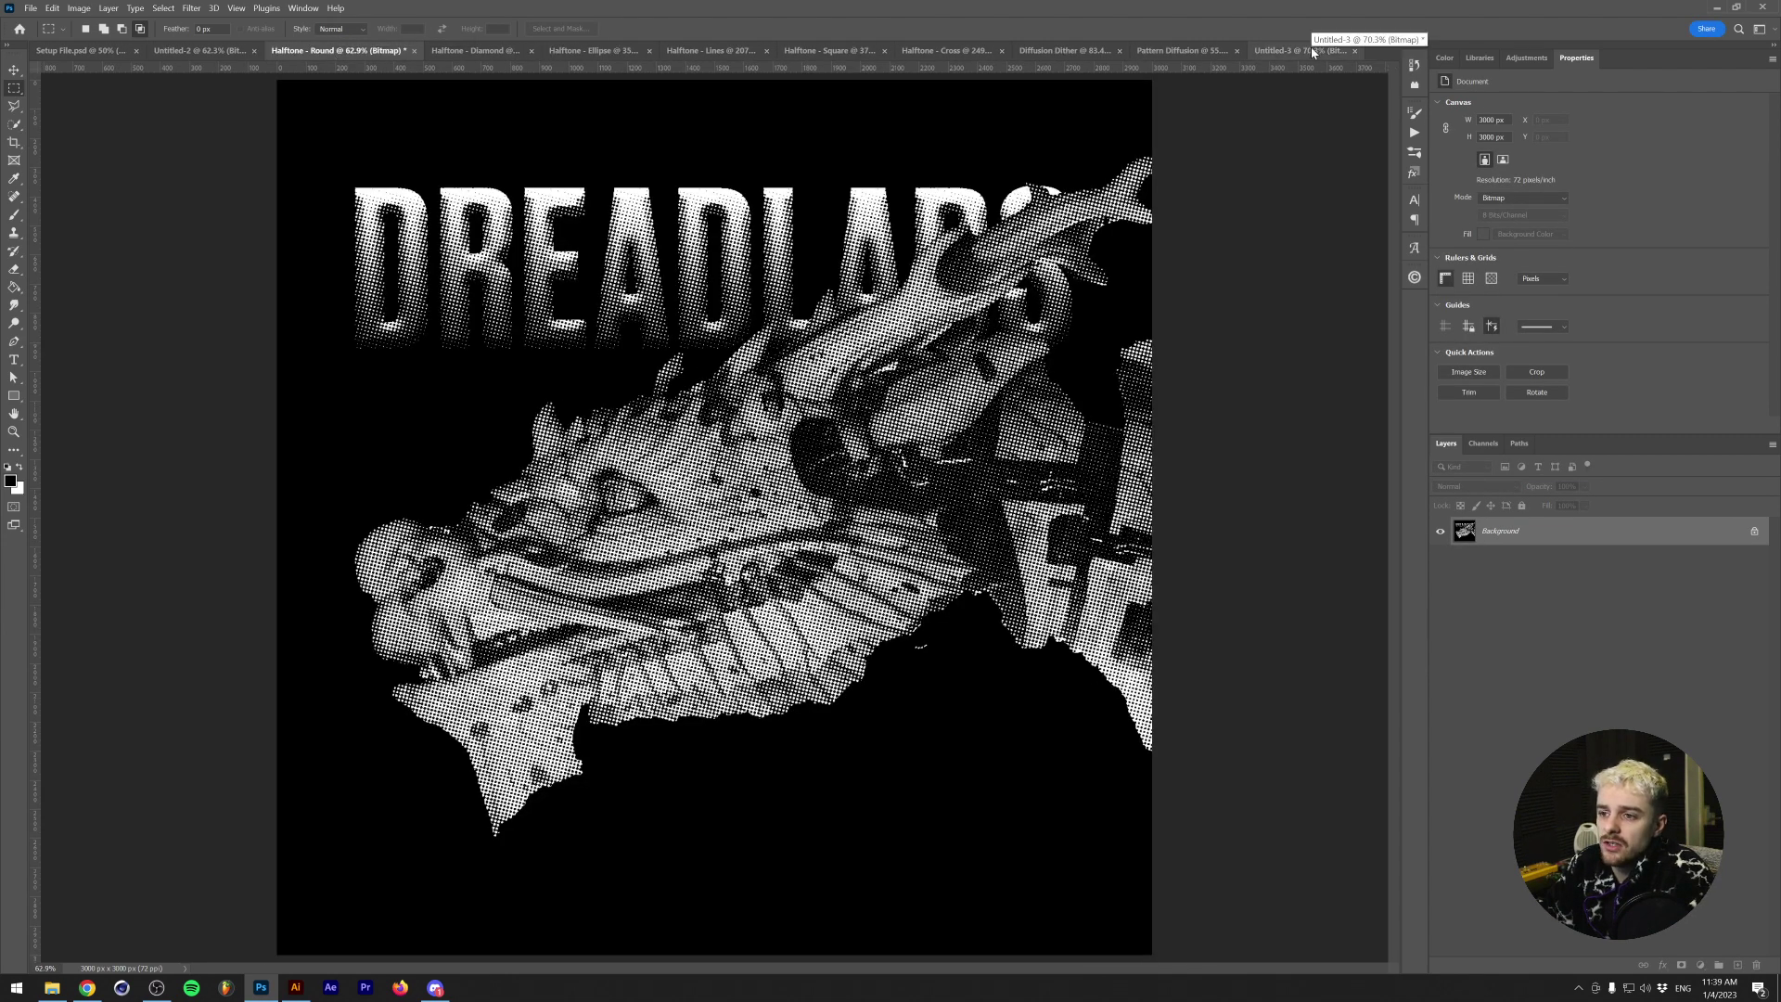
{"action": "scroll", "coordinate": [731, 503], "scroll_direction": "up", "scroll_amount": 5}
{"action": "scroll", "coordinate": [670, 522], "scroll_direction": "down", "scroll_amount": 5}
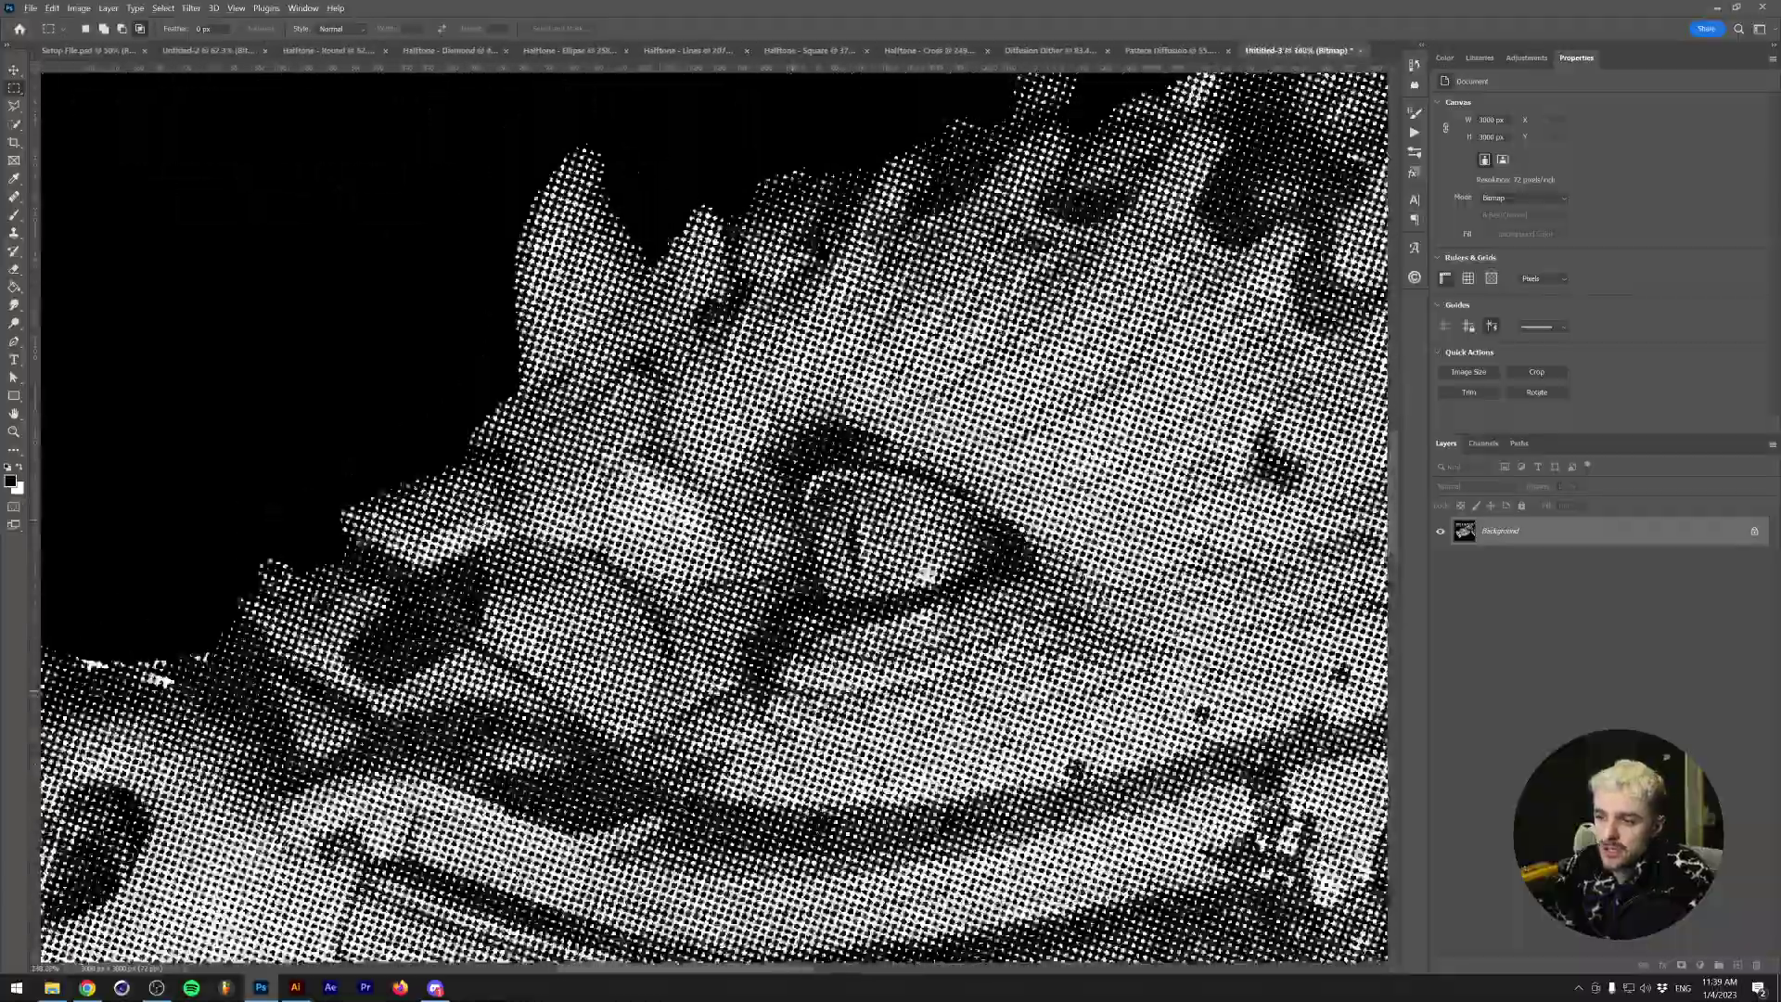
{"action": "scroll", "coordinate": [670, 522], "scroll_direction": "up", "scroll_amount": 3}
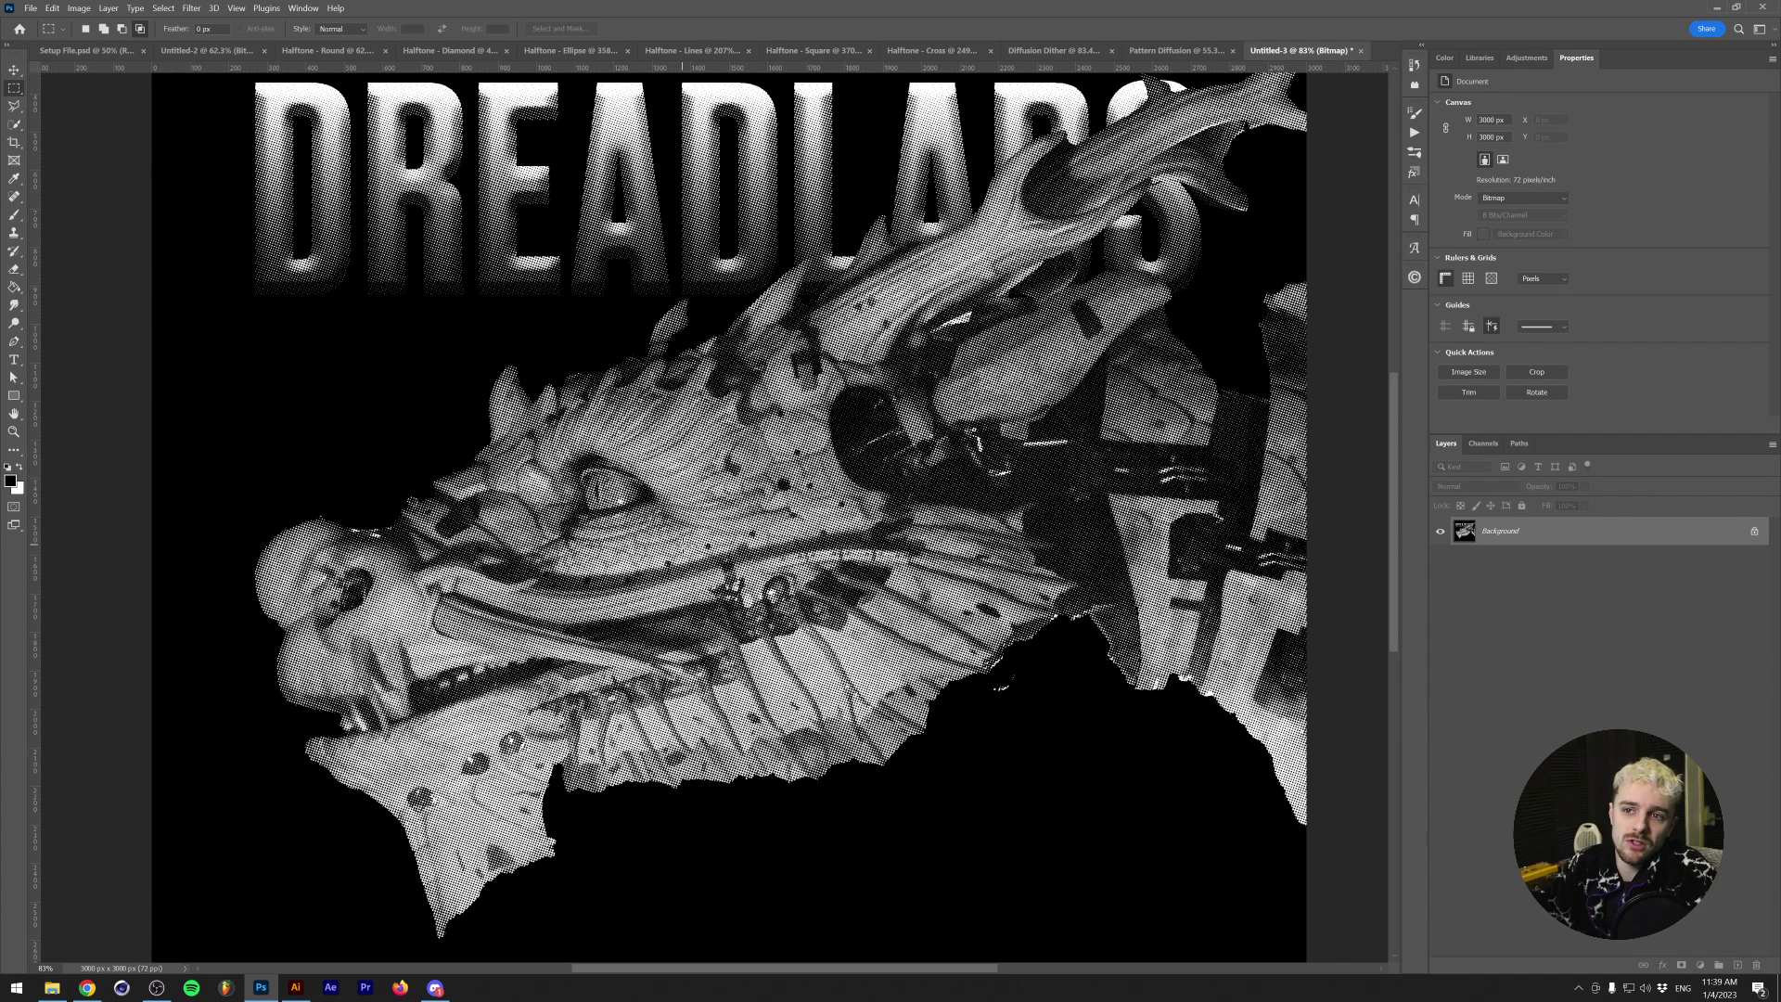
- Undo the halftone conversion and convert the flattened grayscale image to a 72 pixels/inch bitmap using Pattern Dither
{"action": "key", "text": "ctrl+z"}
{"action": "key", "text": "ctrl+z"}
{"action": "left_click", "coordinate": [79, 7]}
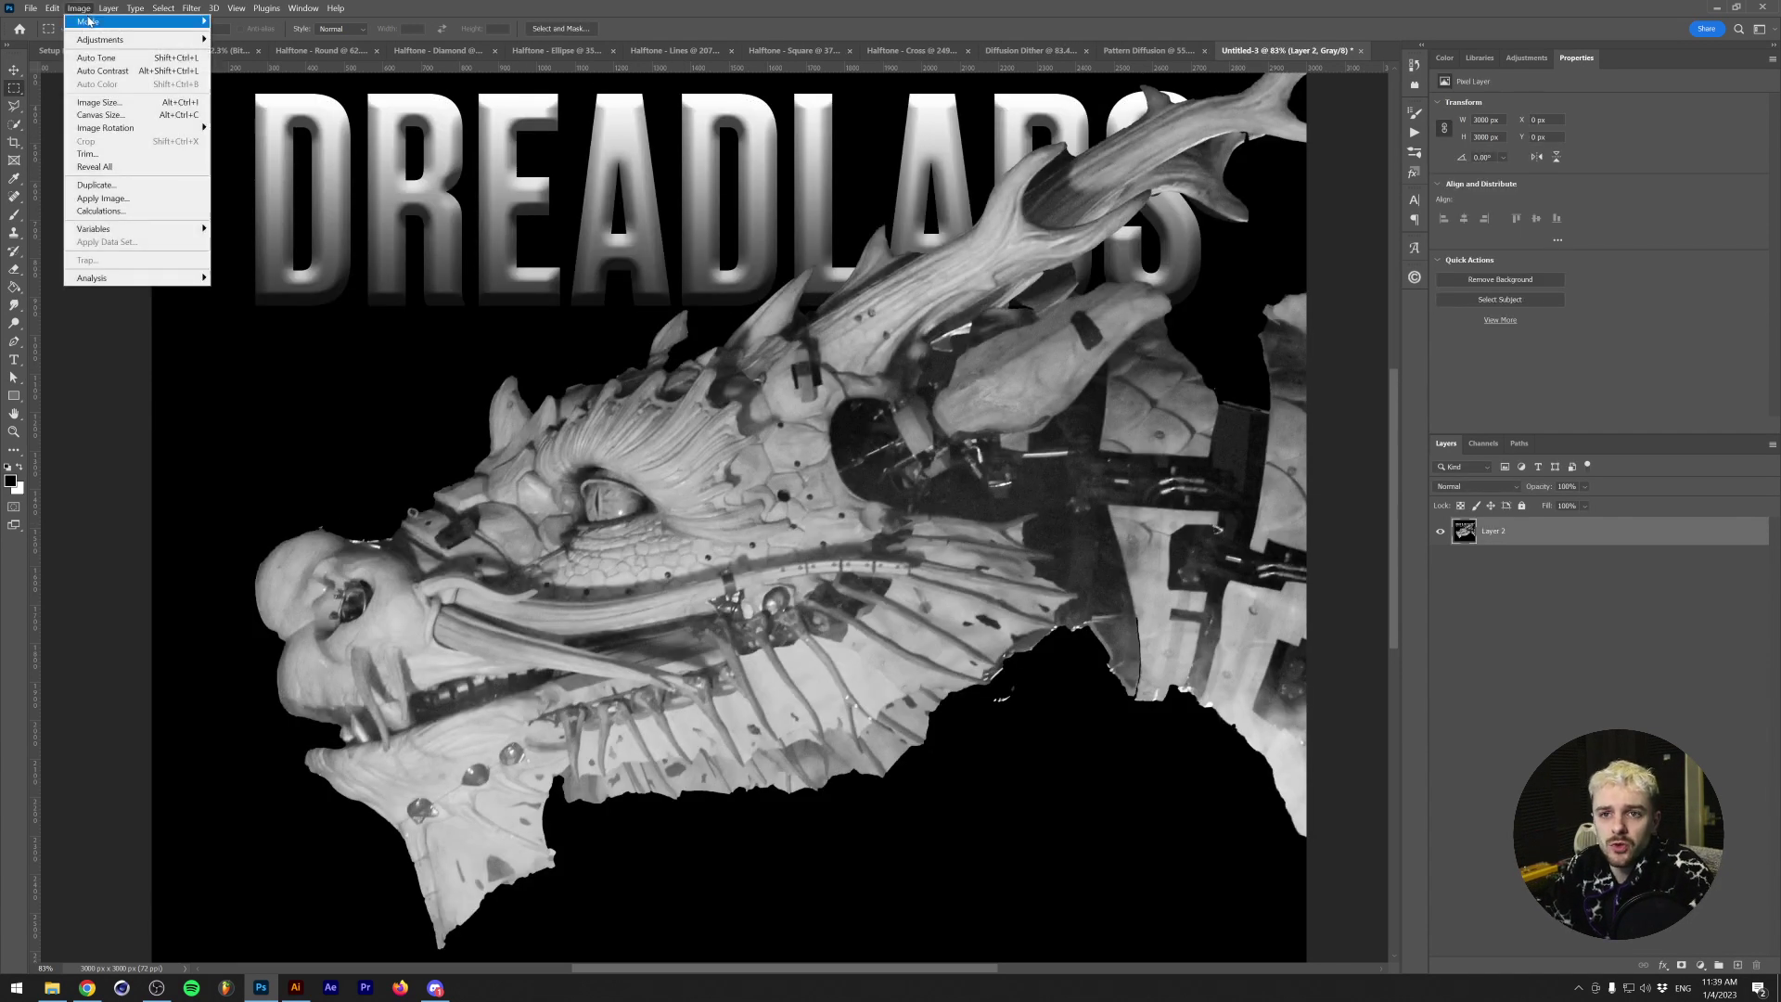
{"action": "mouse_move", "coordinate": [89, 21]}
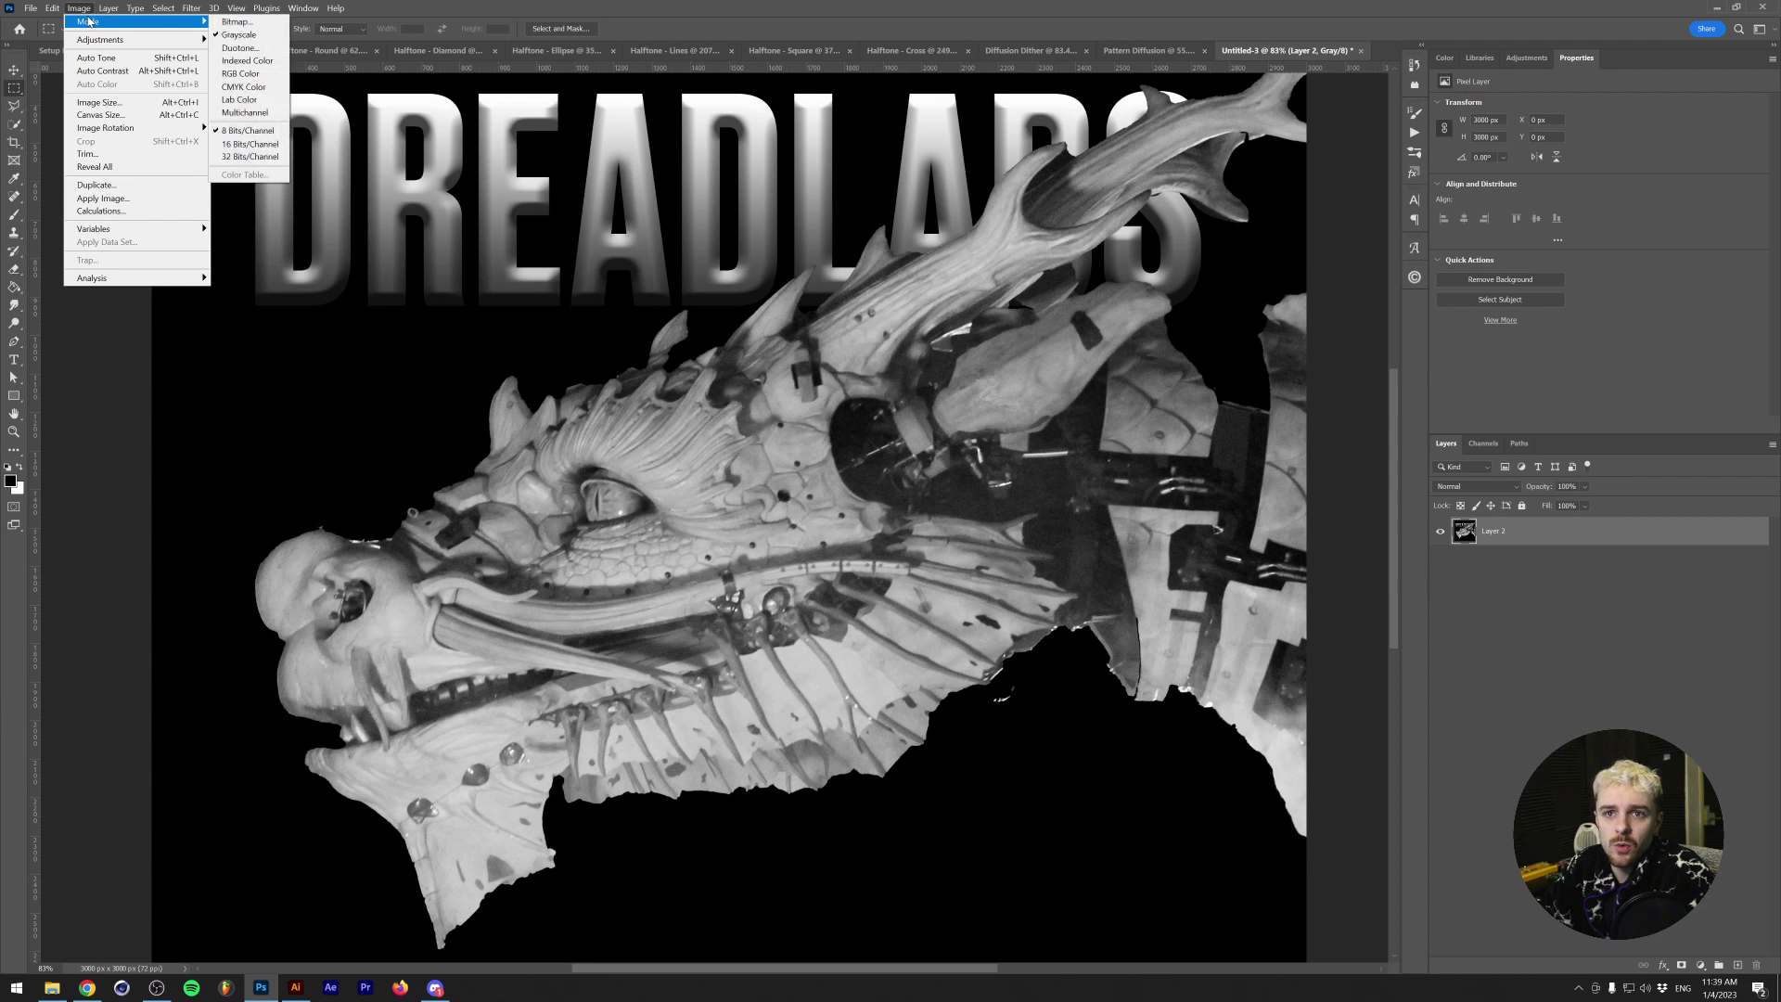
{"action": "left_click", "coordinate": [240, 22]}
{"action": "left_click", "coordinate": [870, 367]}
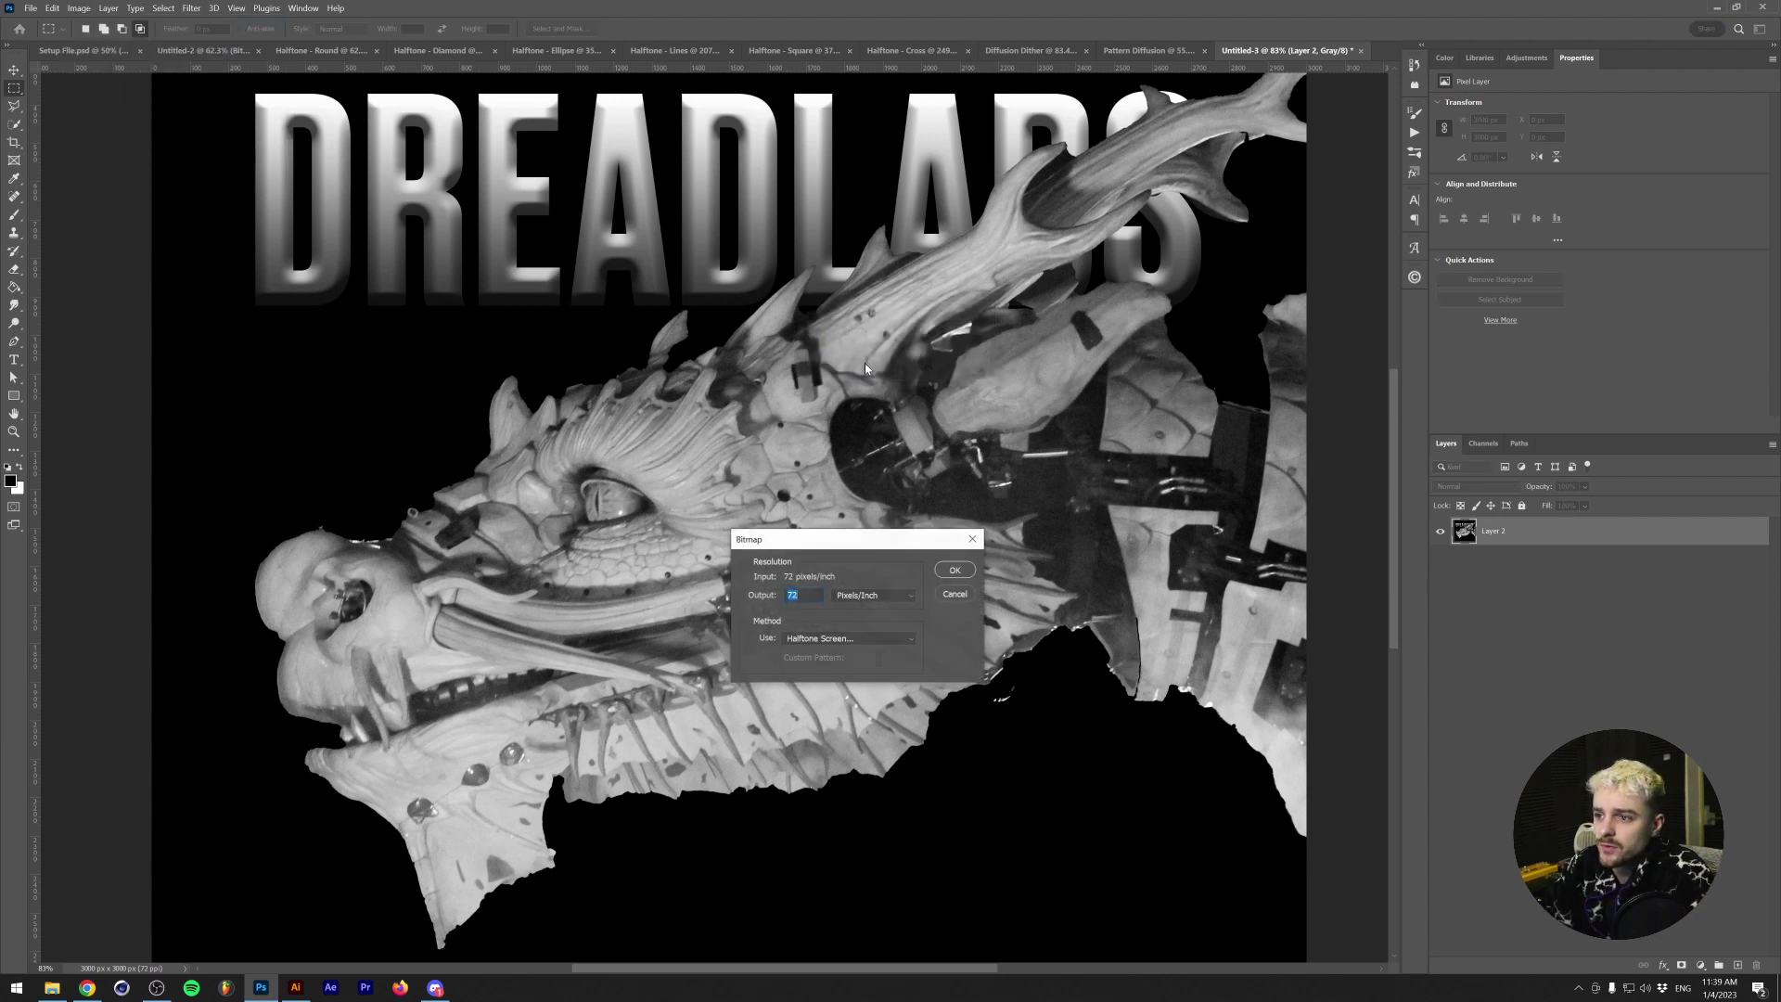
{"action": "left_click", "coordinate": [817, 644]}
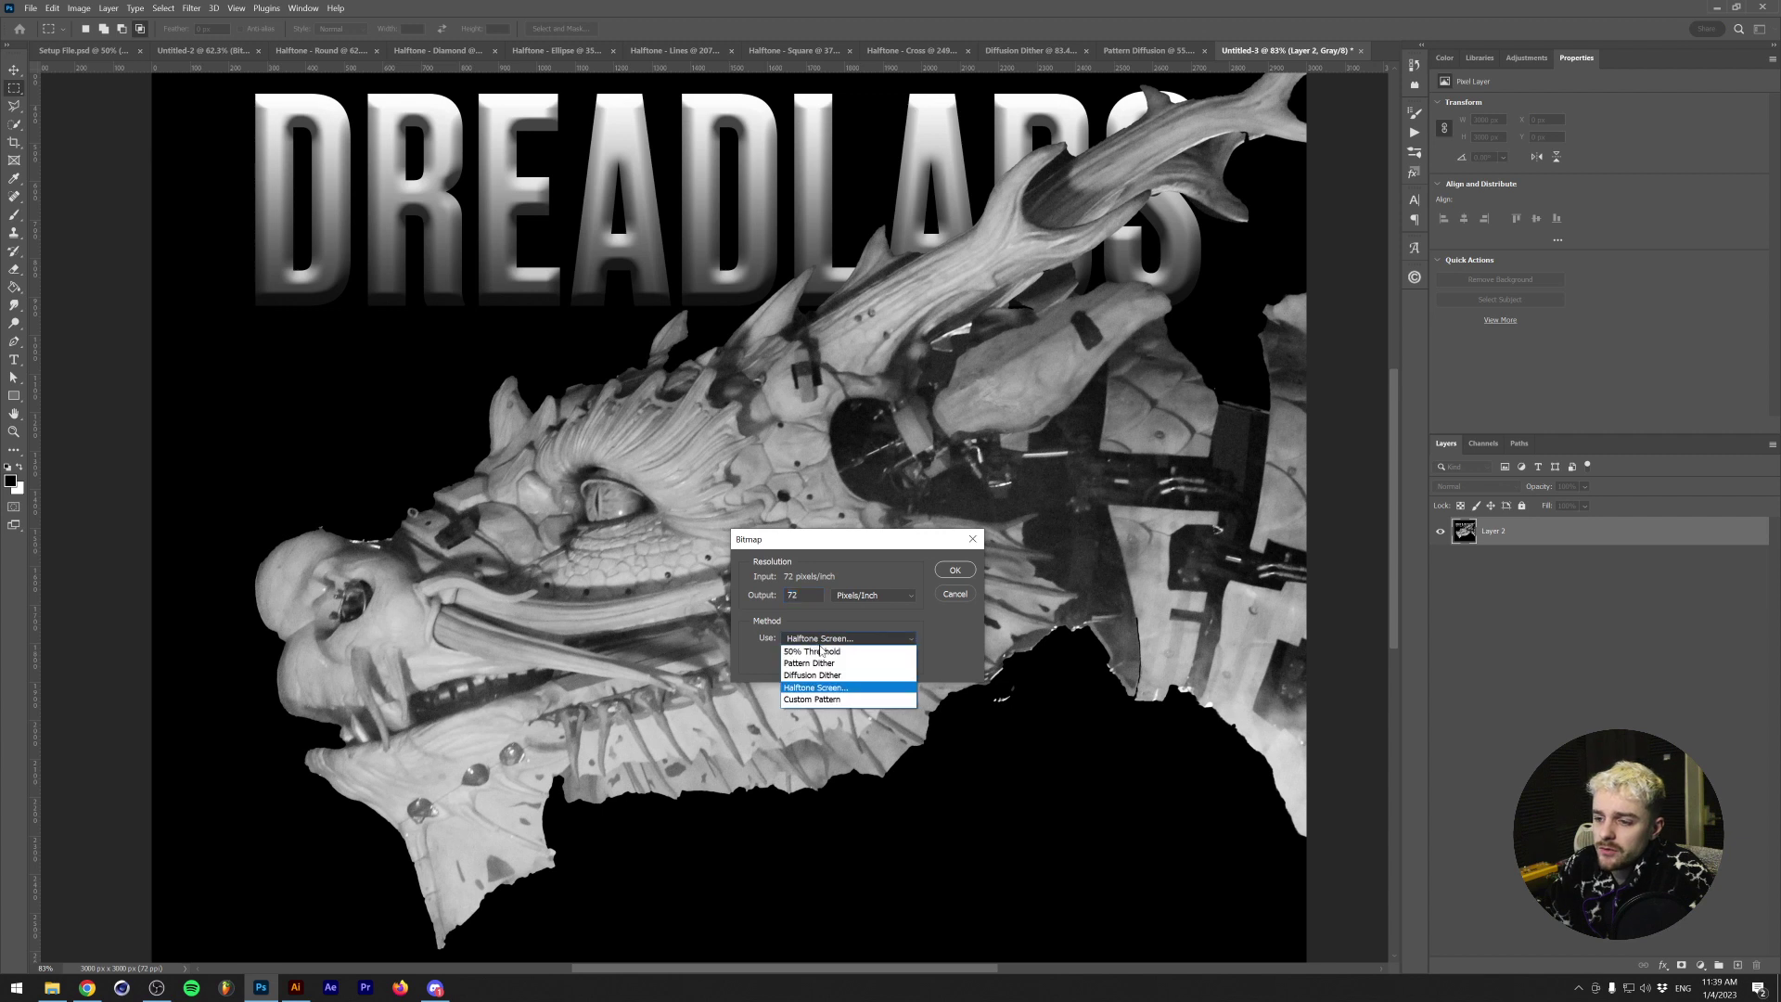
{"action": "left_click", "coordinate": [816, 663]}
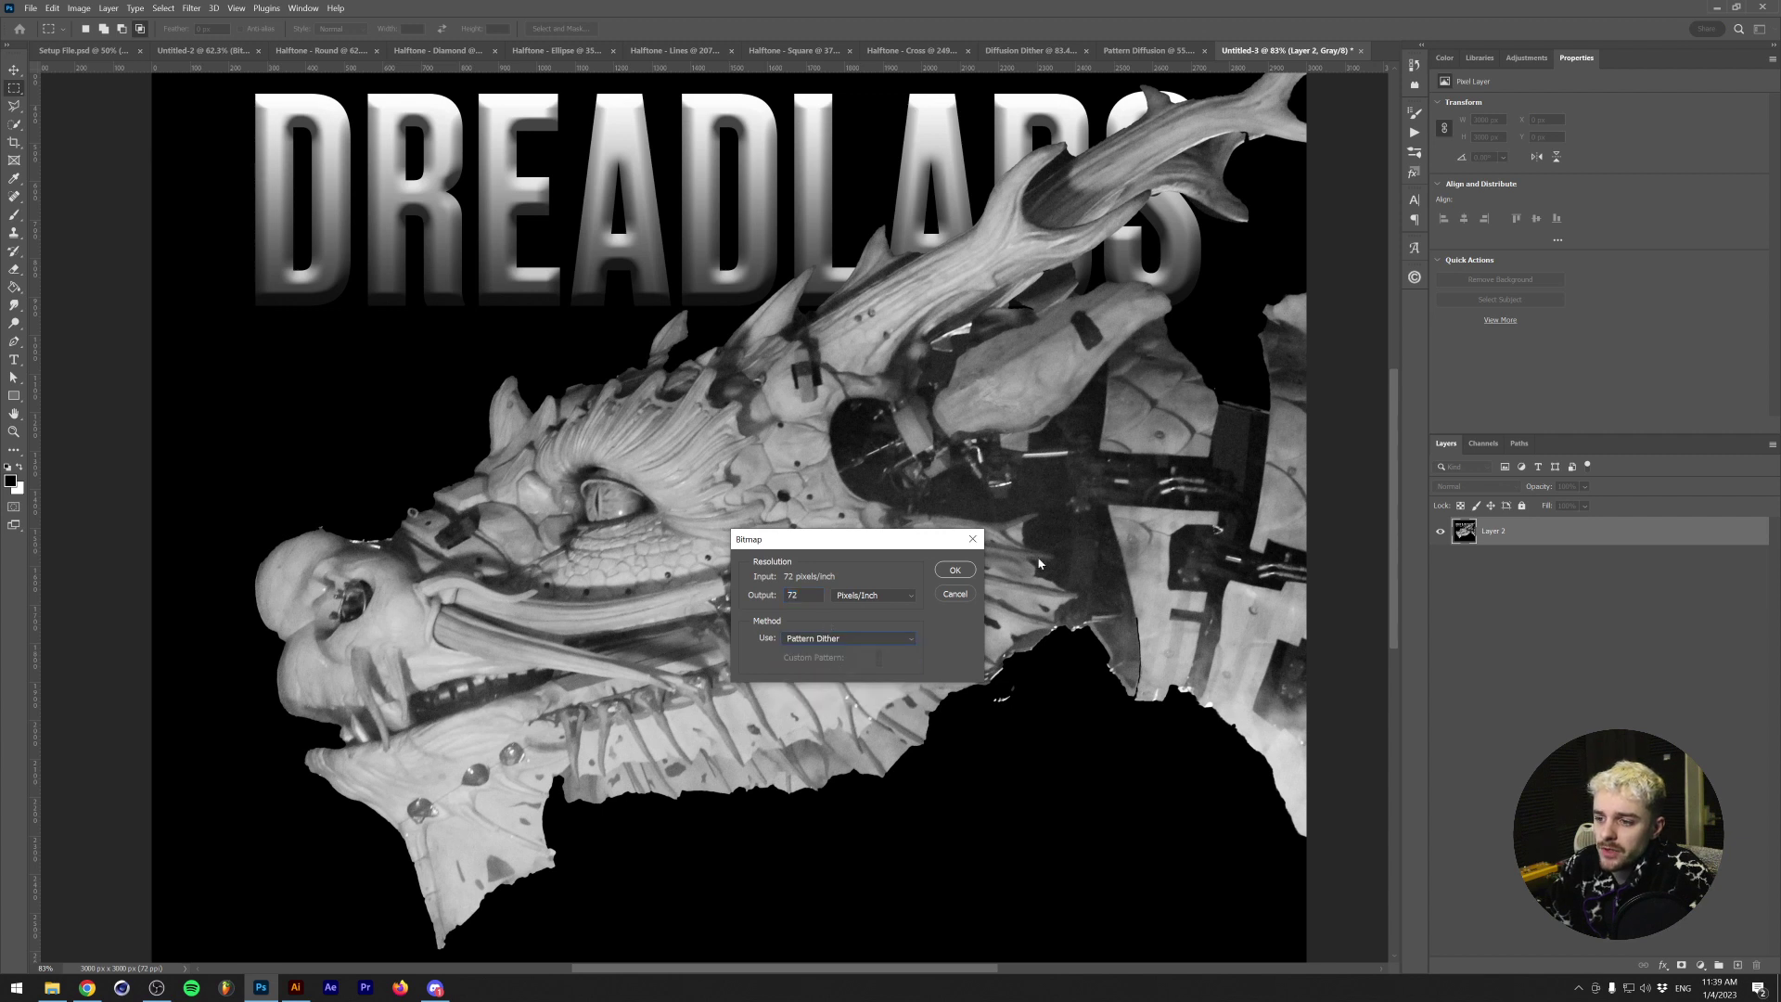
{"action": "left_click", "coordinate": [953, 570]}
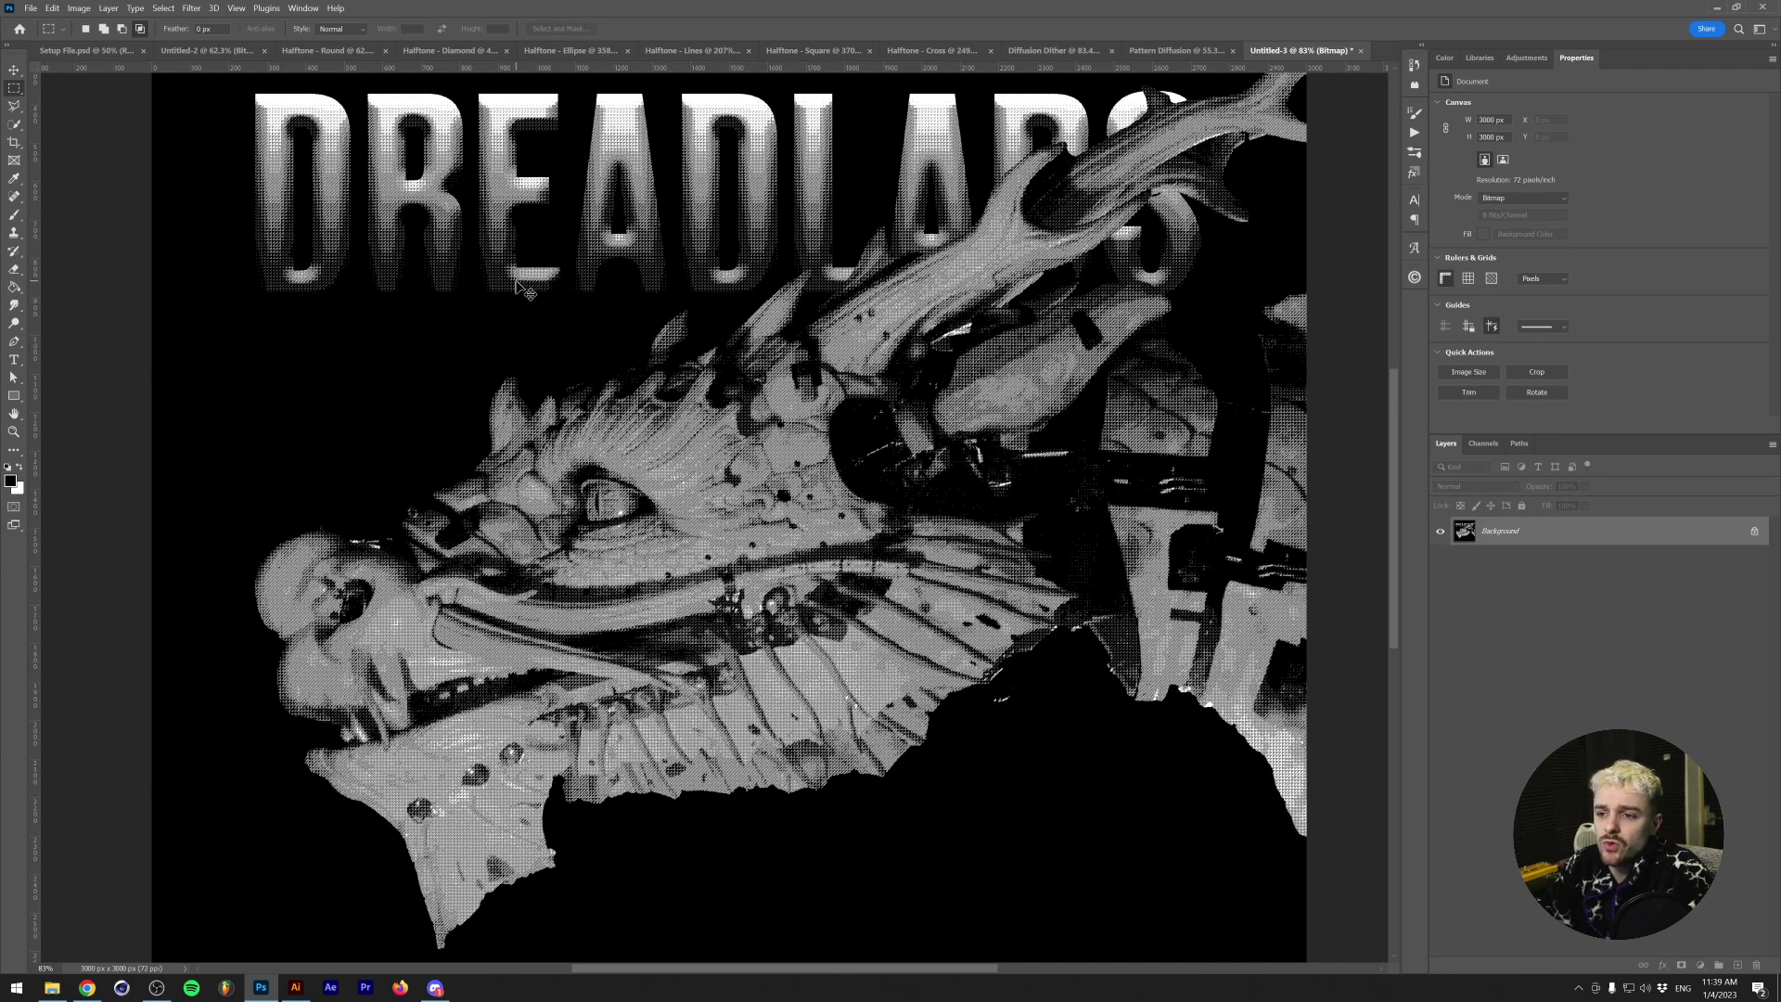
- Undo the Pattern Dither conversion and reapply it with flattened layers at an output resolution of 72/4 pixels/inch
{"action": "key", "text": "ctrl+z"}
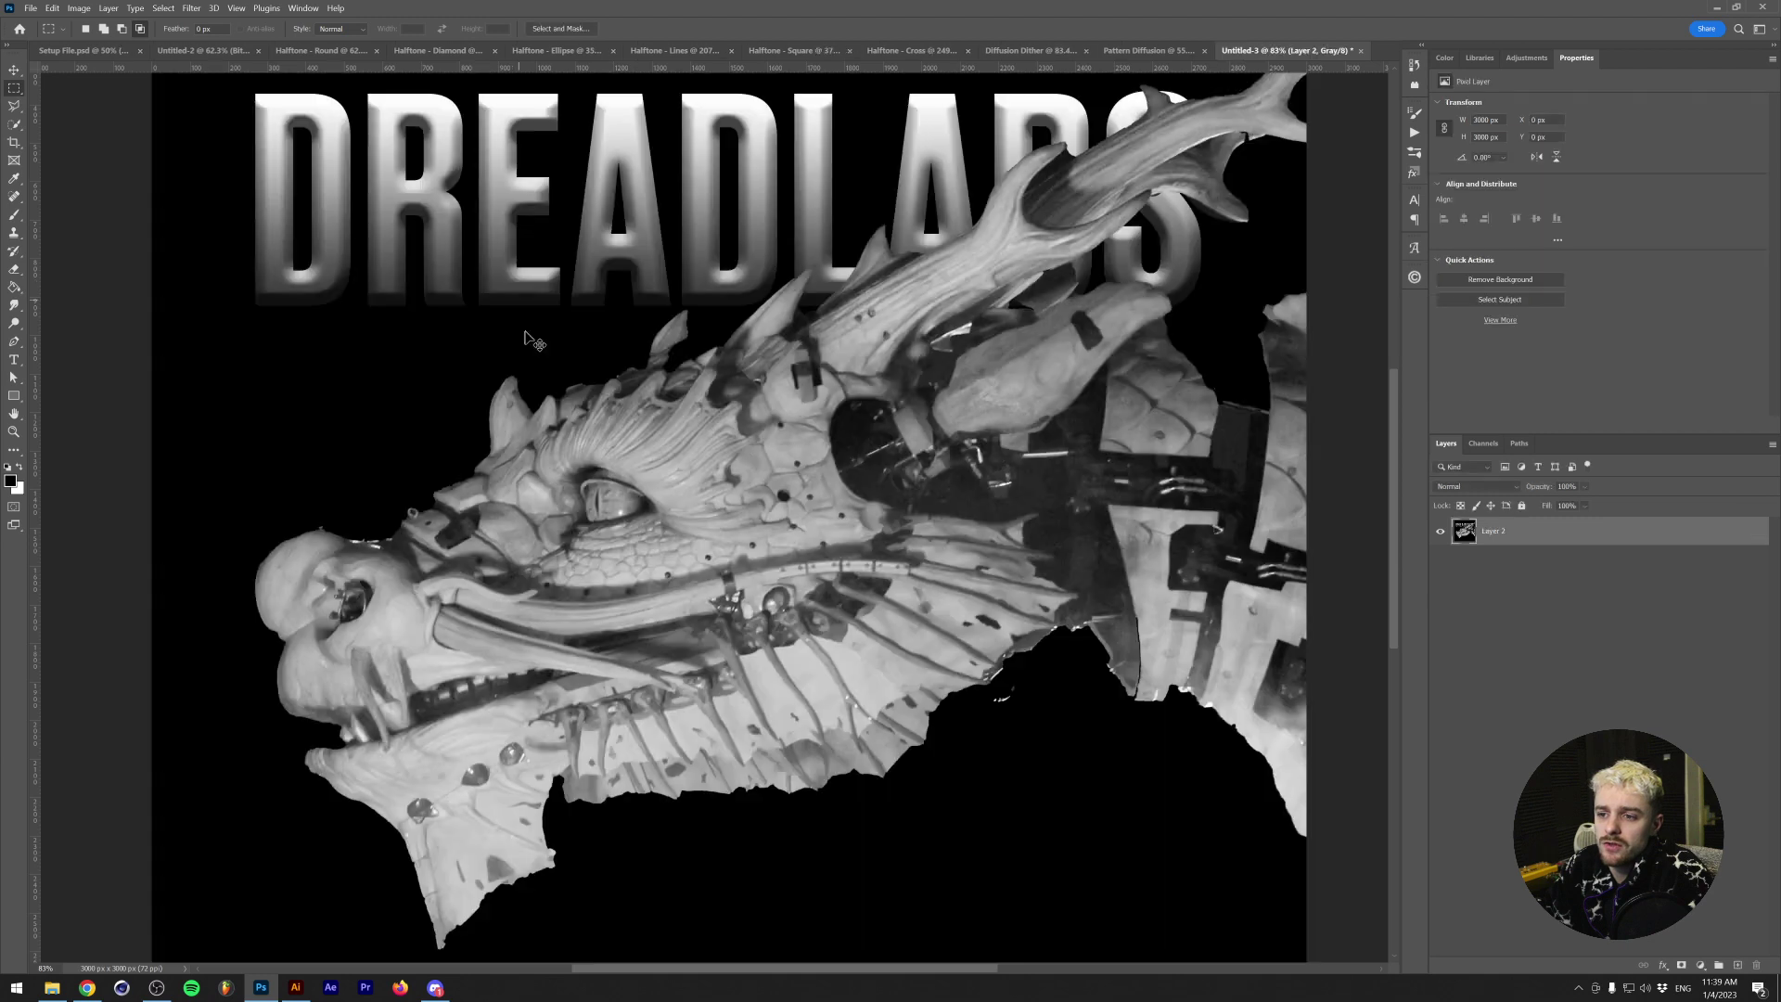
{"action": "left_click", "coordinate": [80, 8]}
{"action": "mouse_move", "coordinate": [102, 25]}
{"action": "left_click", "coordinate": [243, 25]}
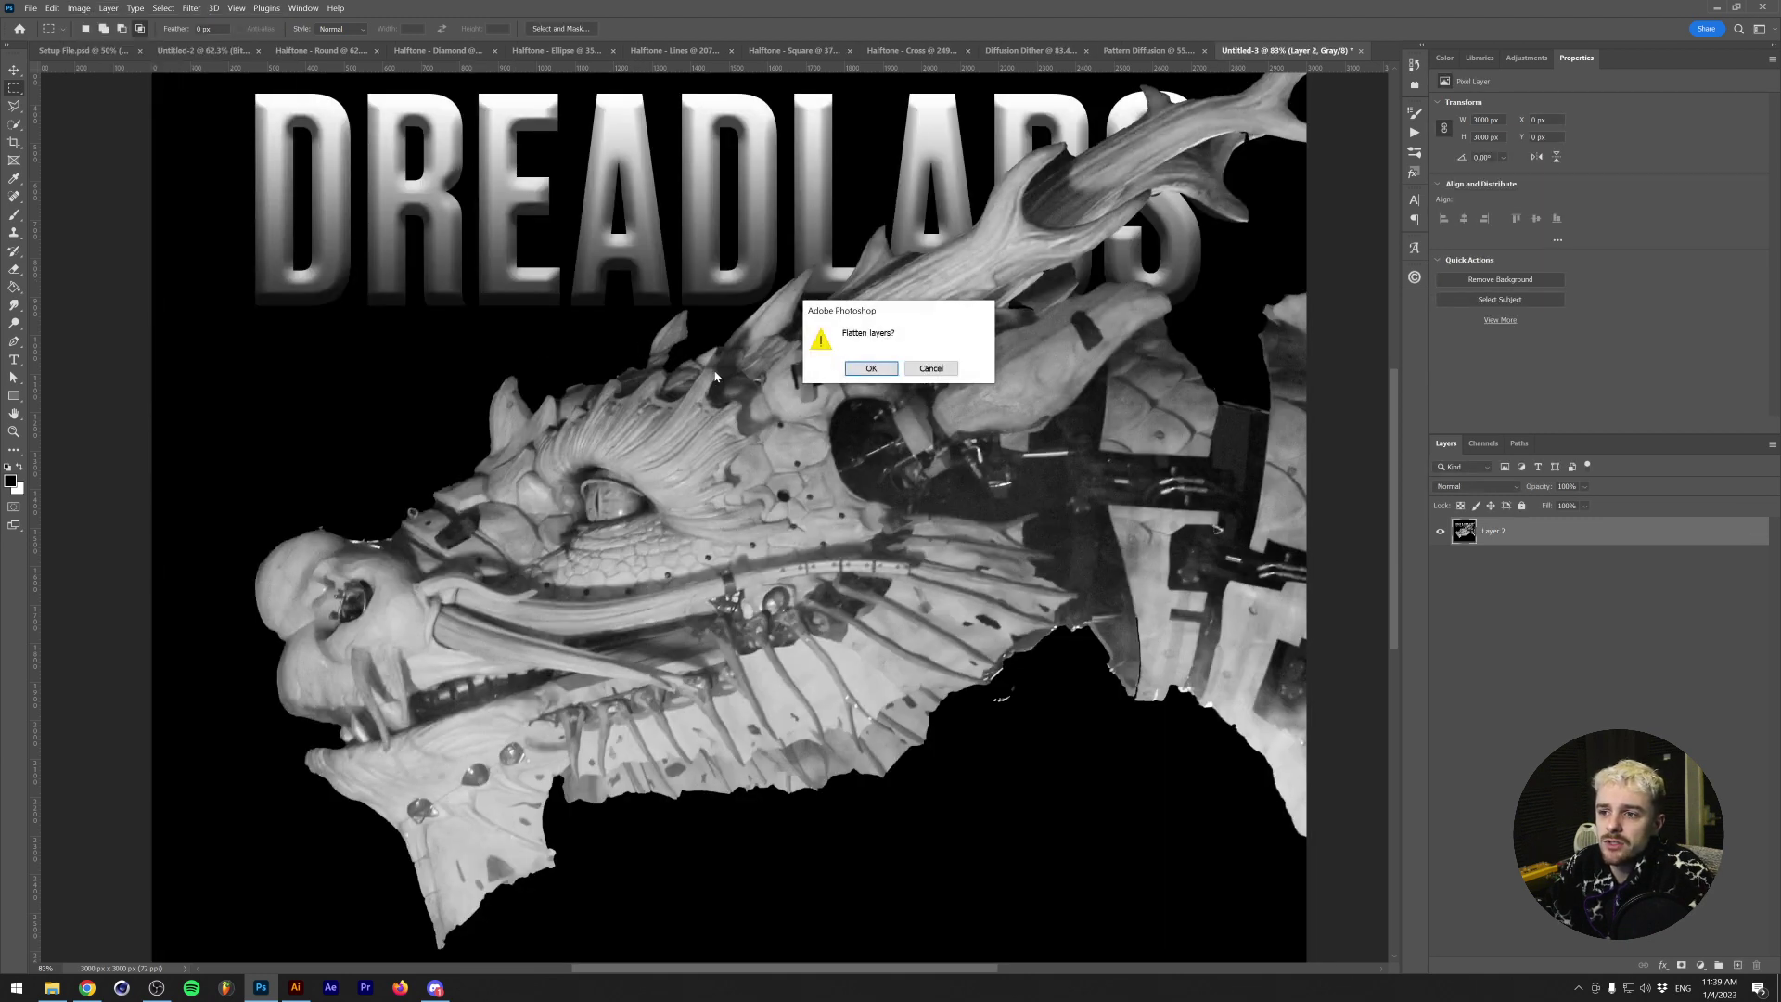
{"action": "left_click", "coordinate": [871, 368]}
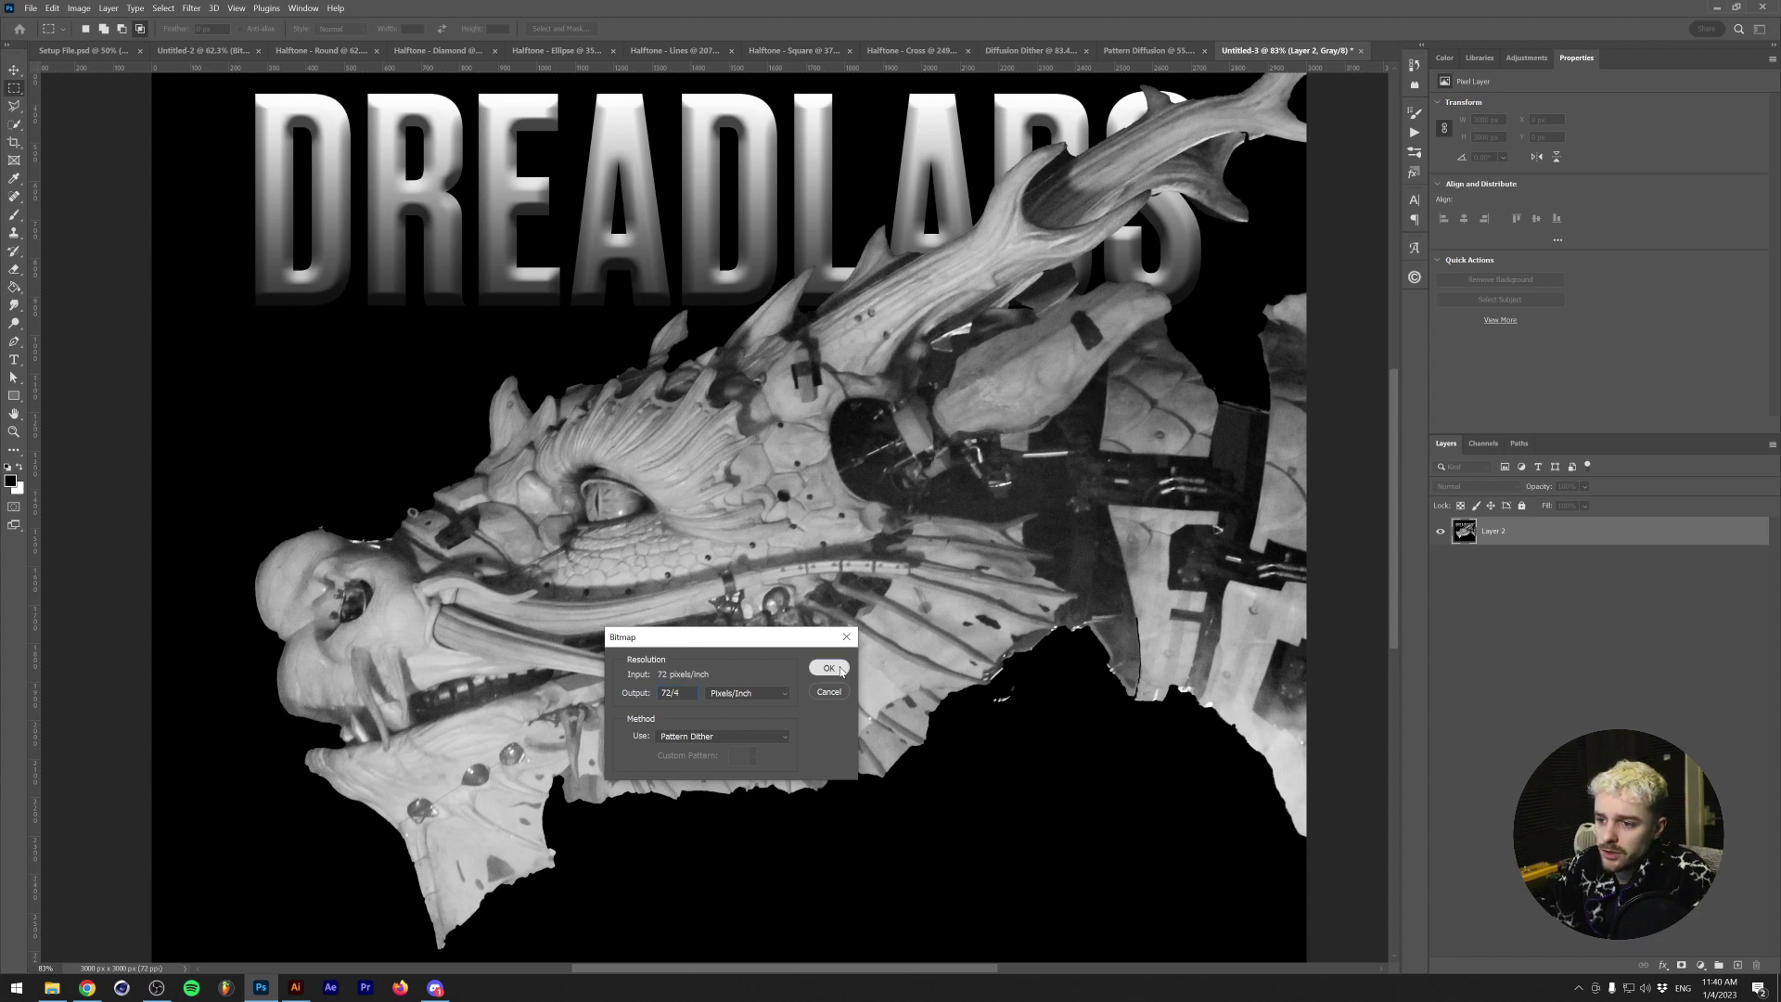
{"action": "left_click", "coordinate": [840, 669]}
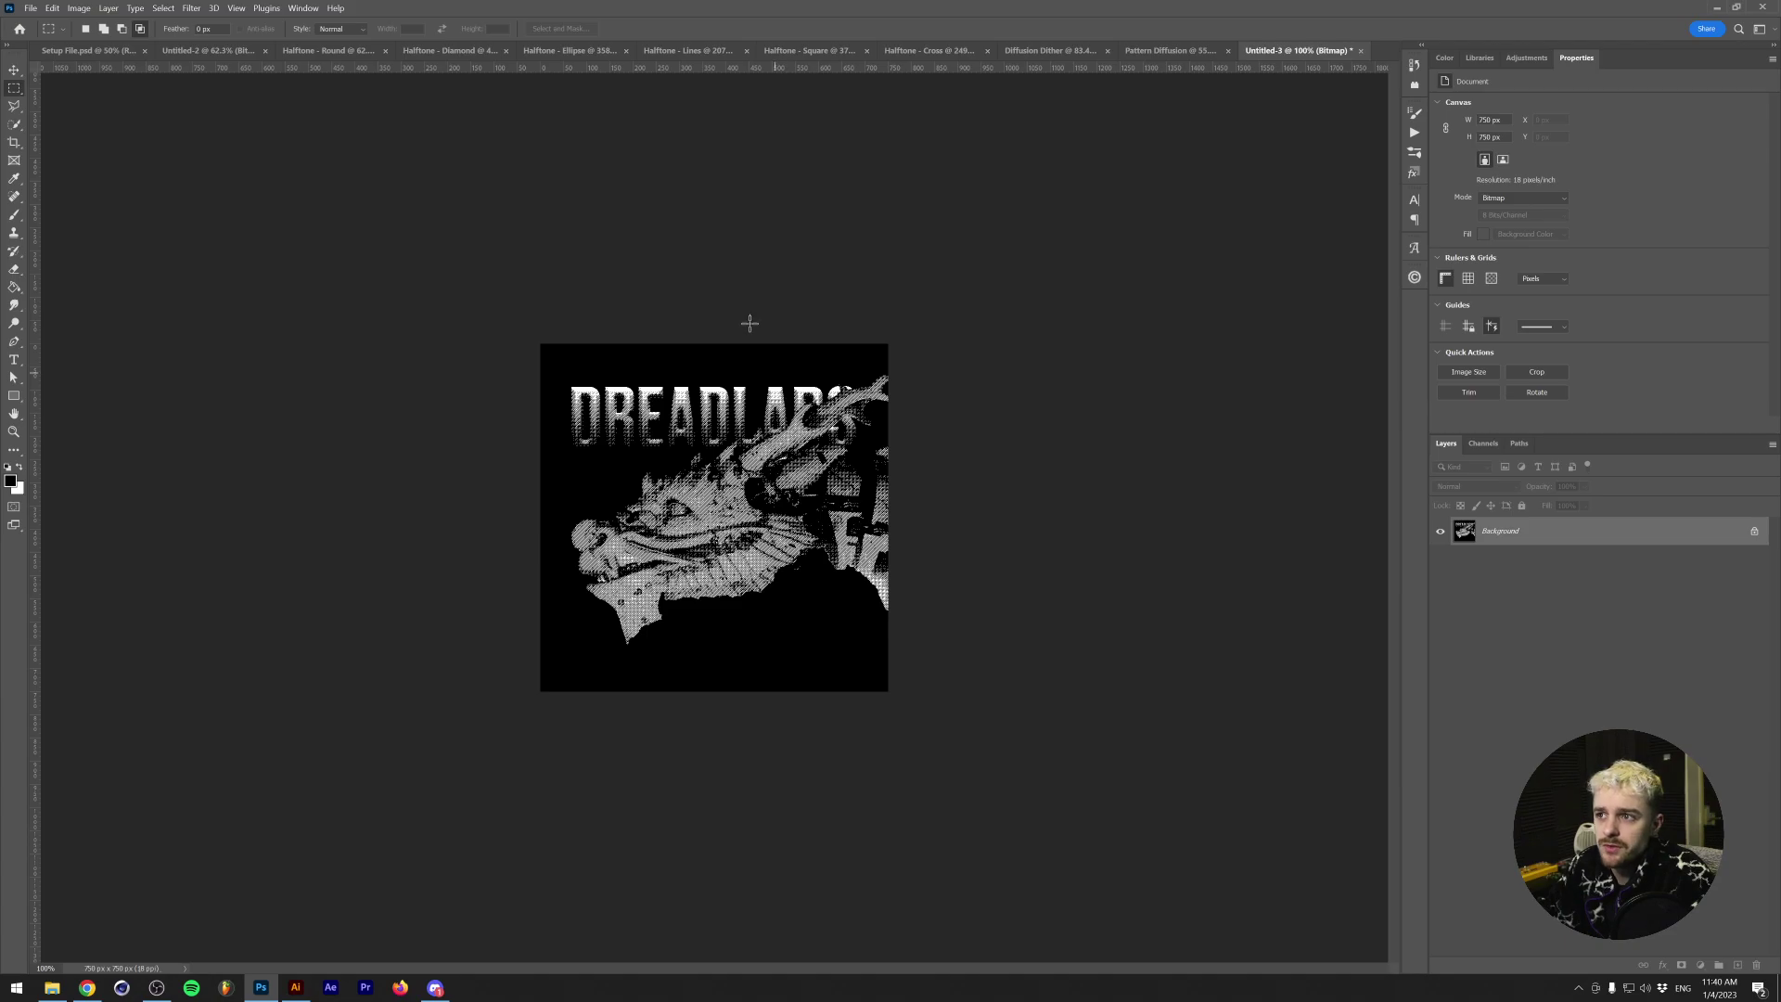
- Fit the low-resolution Pattern Dither bitmap to the window and examine its pattern around the dragon's eye
{"action": "key", "text": "ctrl+0"}
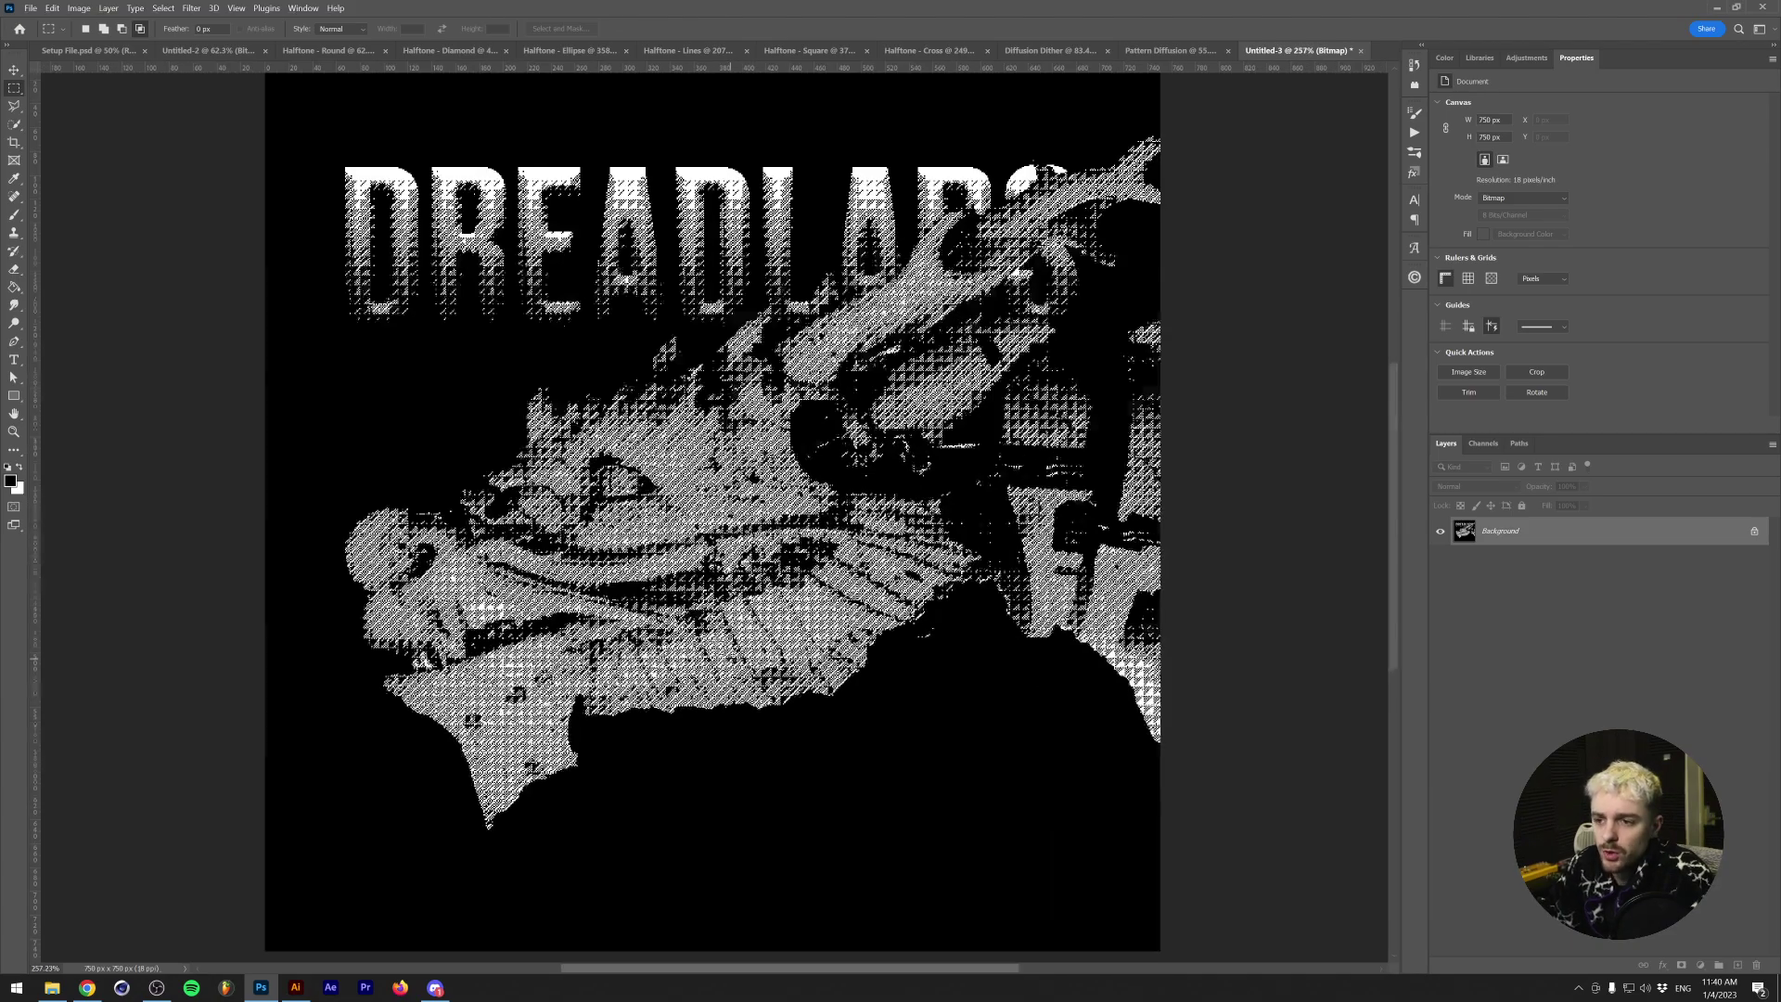
{"action": "scroll", "coordinate": [556, 570], "scroll_direction": "up", "scroll_amount": 6}
{"action": "scroll", "coordinate": [557, 571], "scroll_direction": "down", "scroll_amount": 4}
{"action": "scroll", "coordinate": [639, 519], "scroll_direction": "down", "scroll_amount": 8}
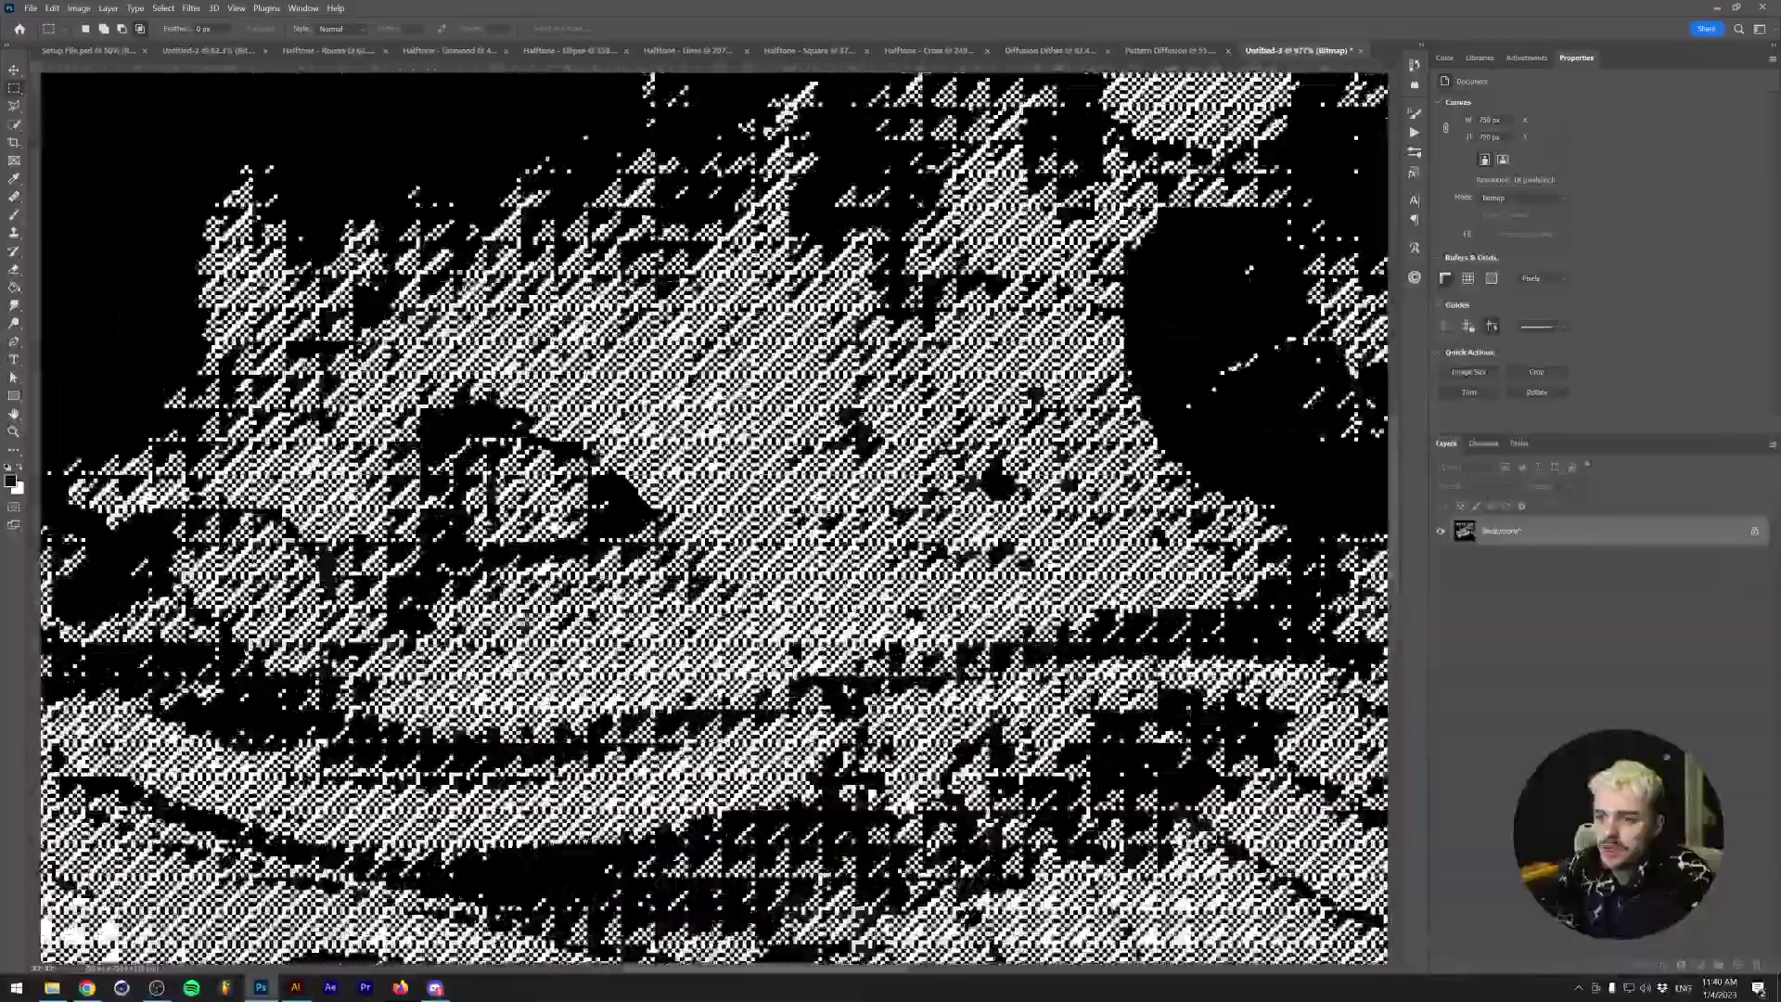
{"action": "scroll", "coordinate": [633, 425], "scroll_direction": "up", "scroll_amount": 3}
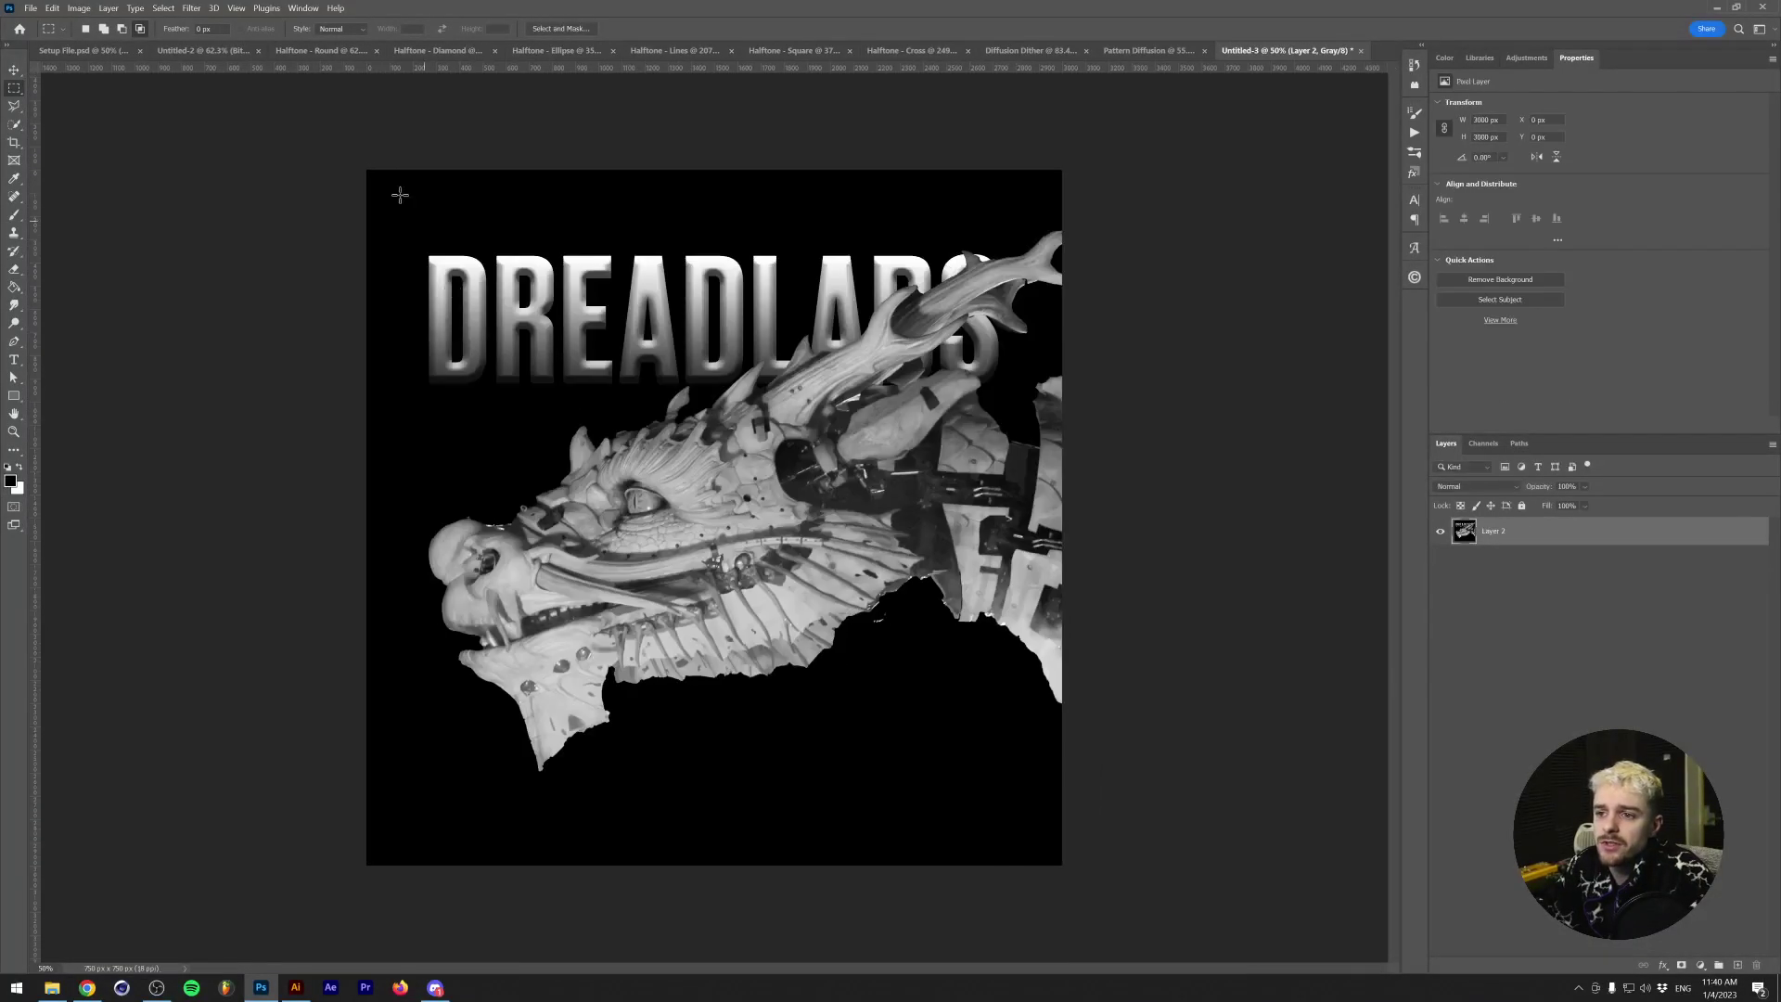
- Convert the flattened grayscale image to an 18 pixels/inch bitmap using the Diffusion Dither method
{"action": "left_click", "coordinate": [76, 8]}
{"action": "mouse_move", "coordinate": [139, 20]}
{"action": "left_click", "coordinate": [232, 19]}
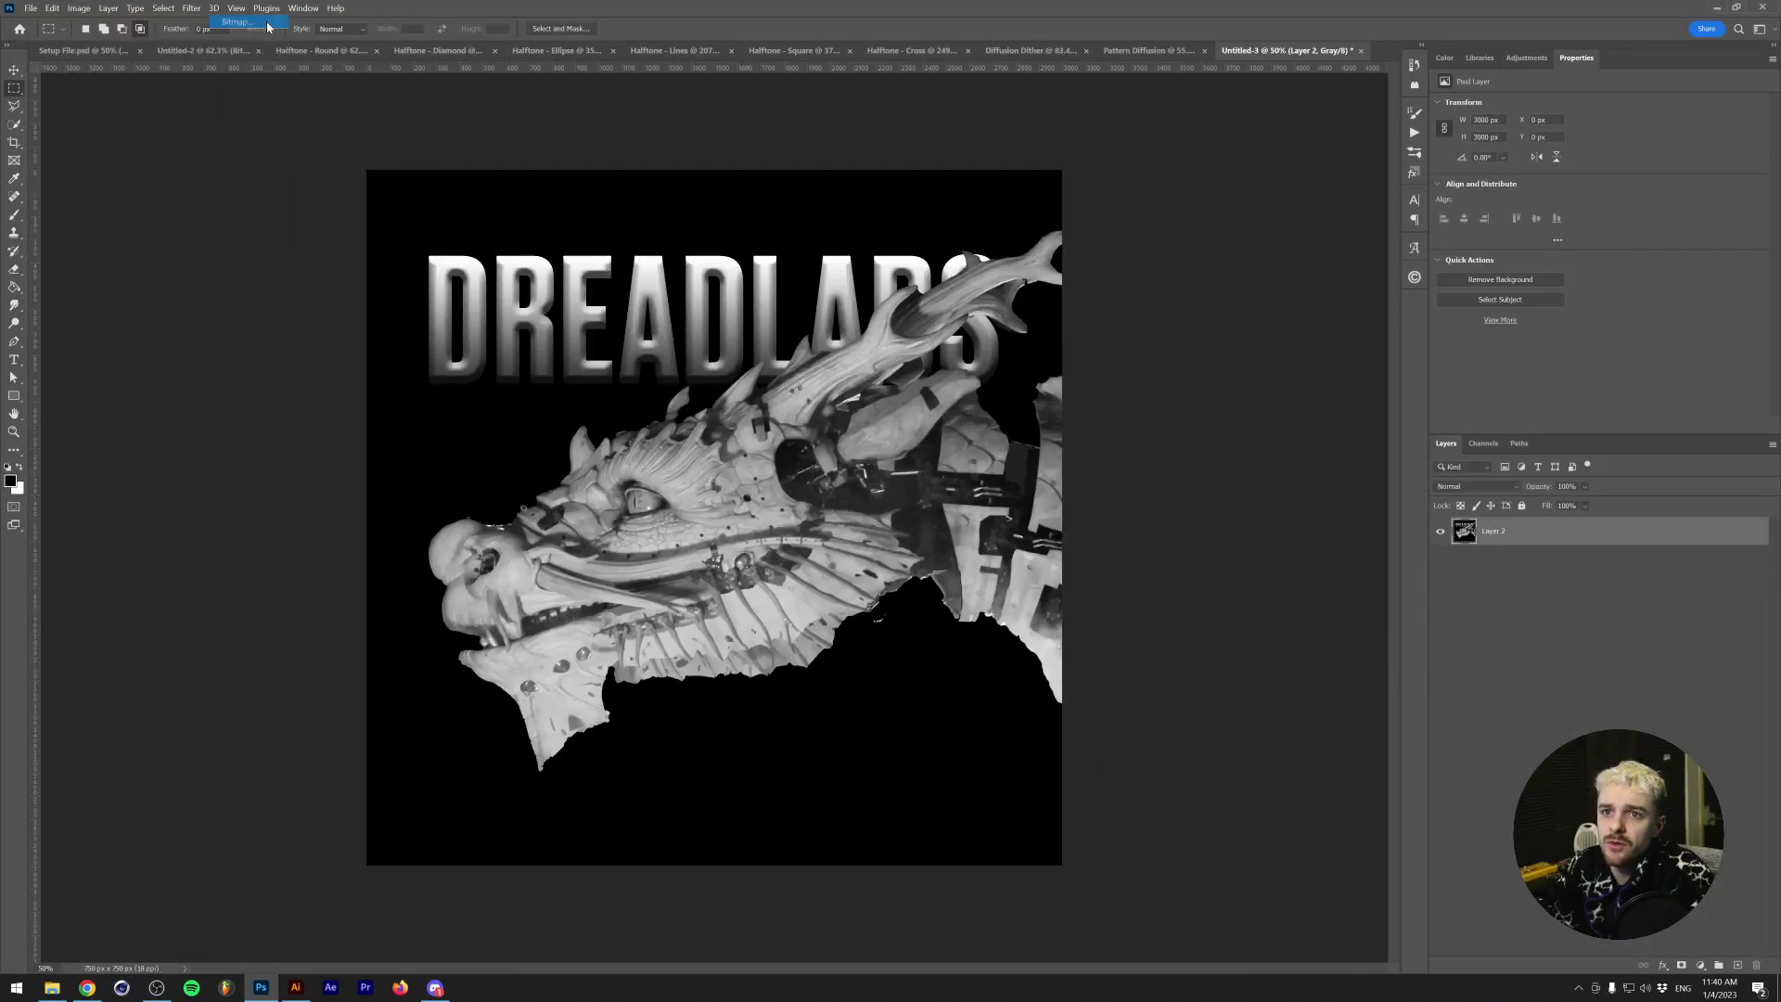
{"action": "left_click", "coordinate": [867, 368]}
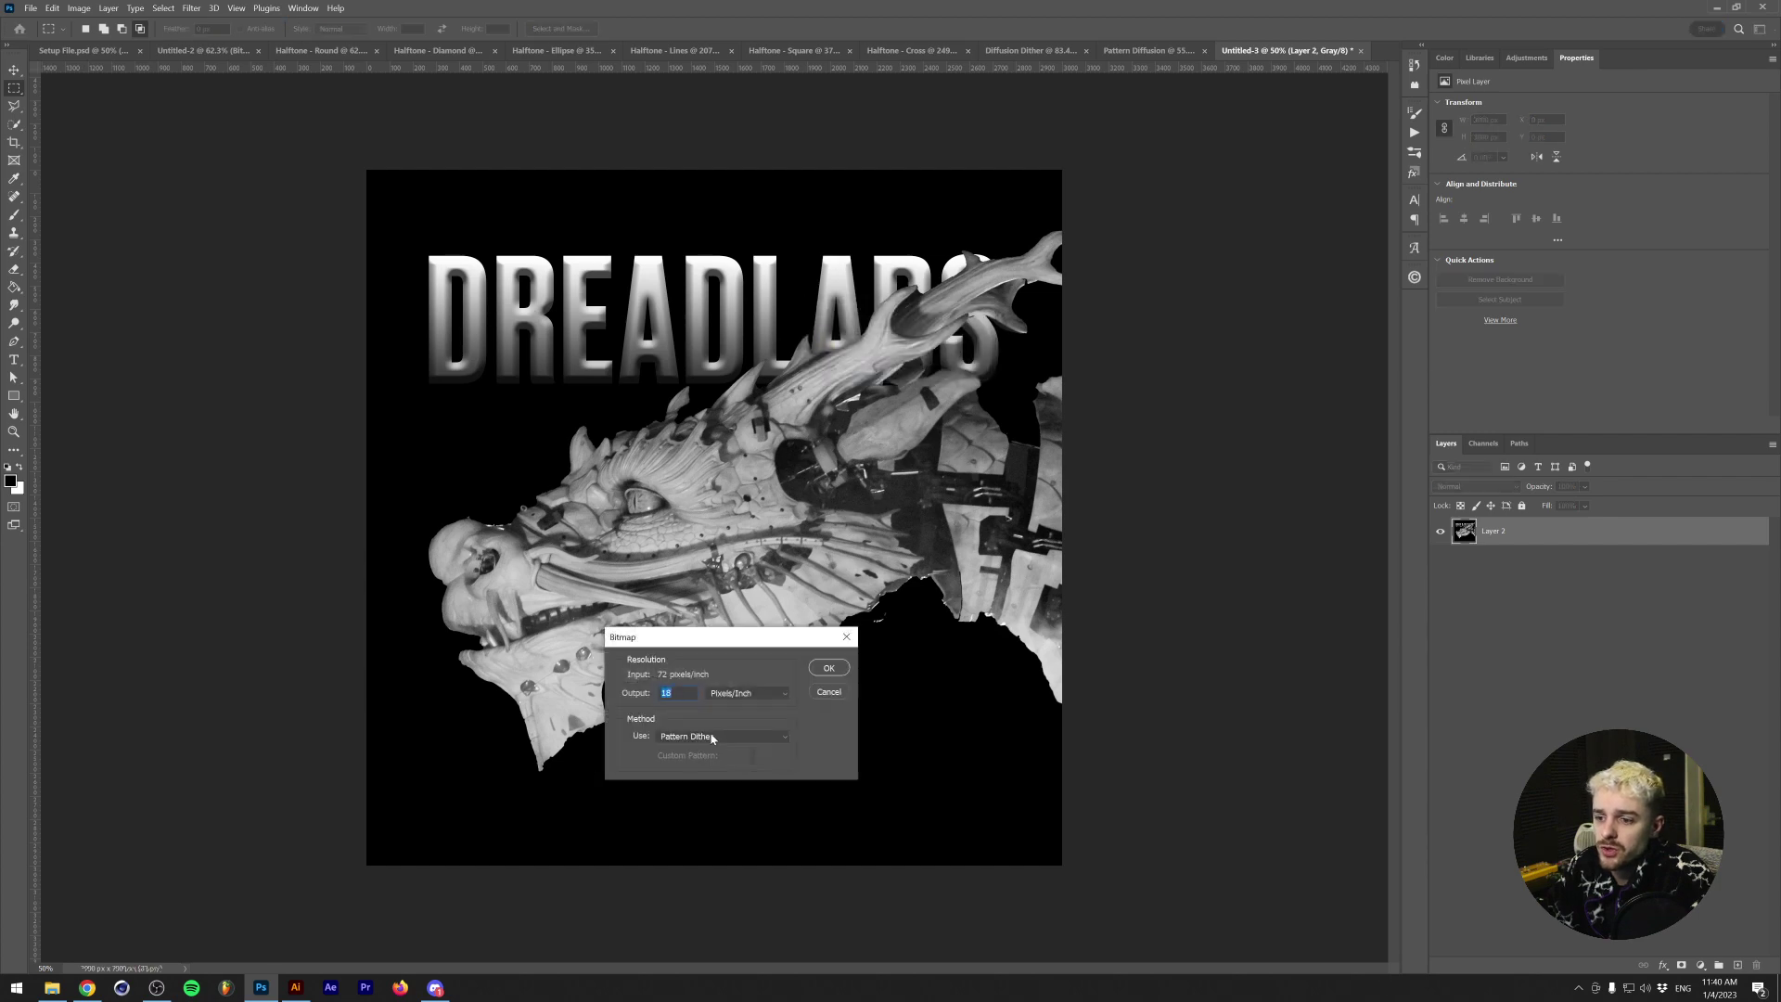
{"action": "left_click", "coordinate": [712, 737]}
{"action": "left_click", "coordinate": [714, 765]}
{"action": "left_click", "coordinate": [828, 668]}
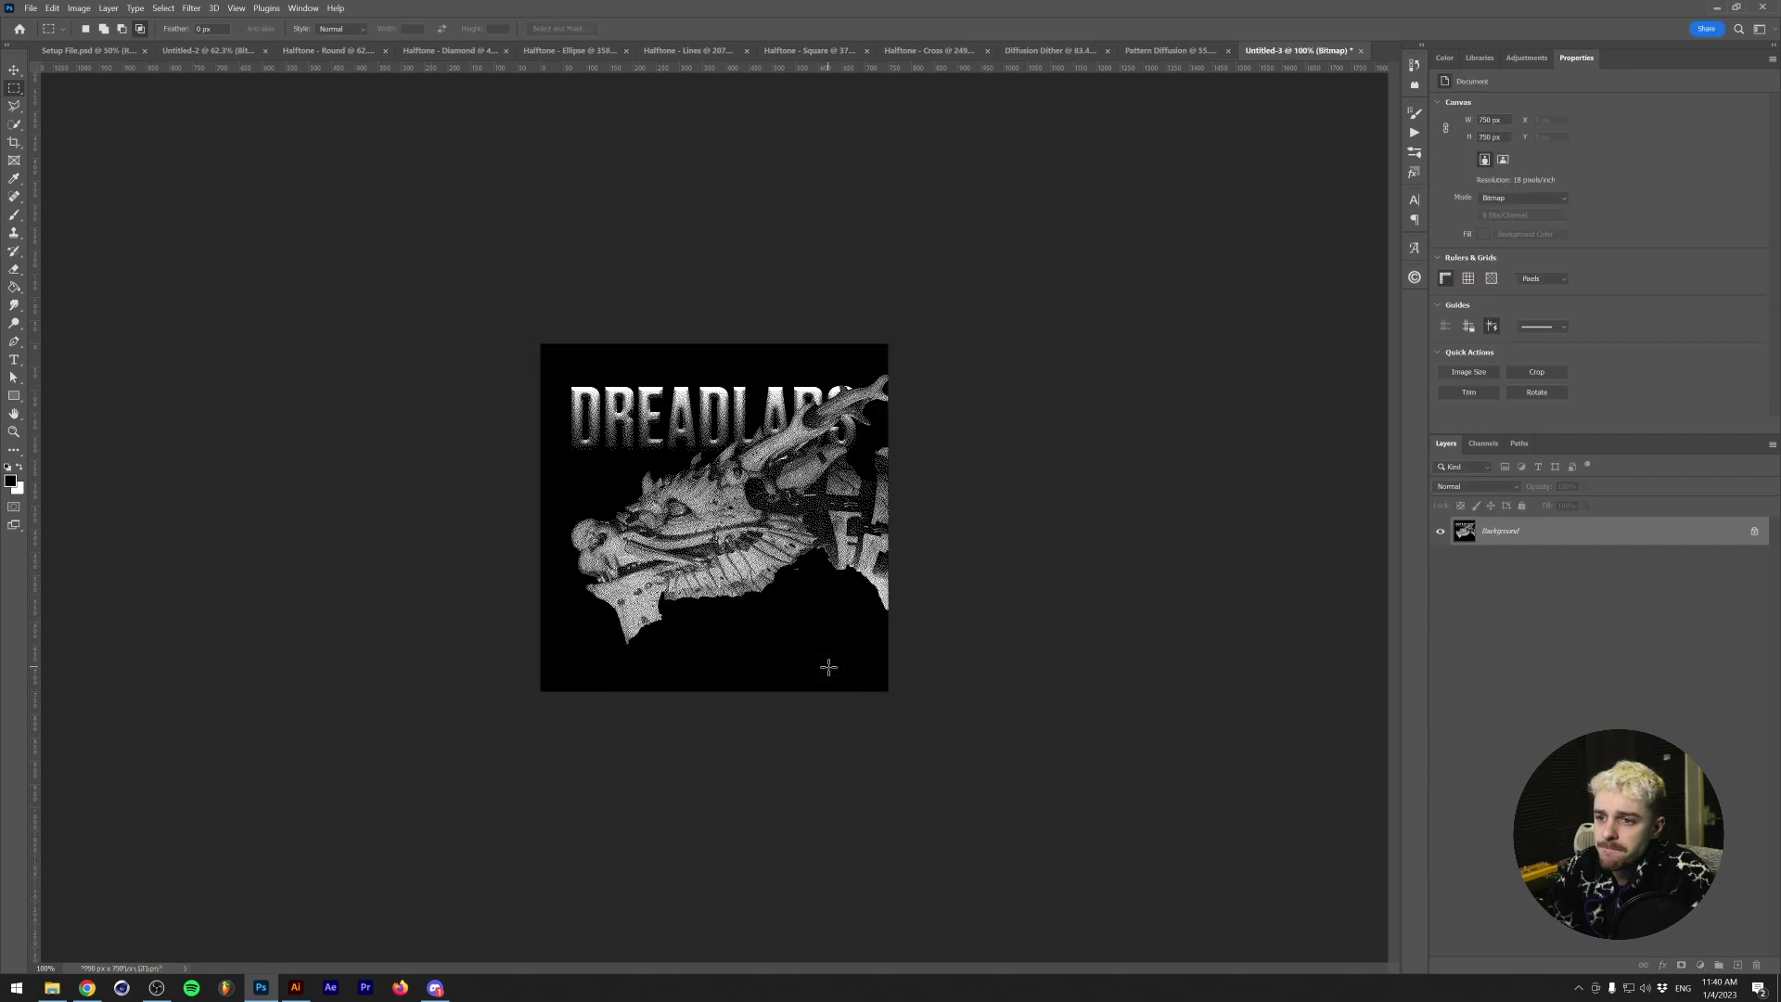
{"action": "key", "text": "ctrl+0"}
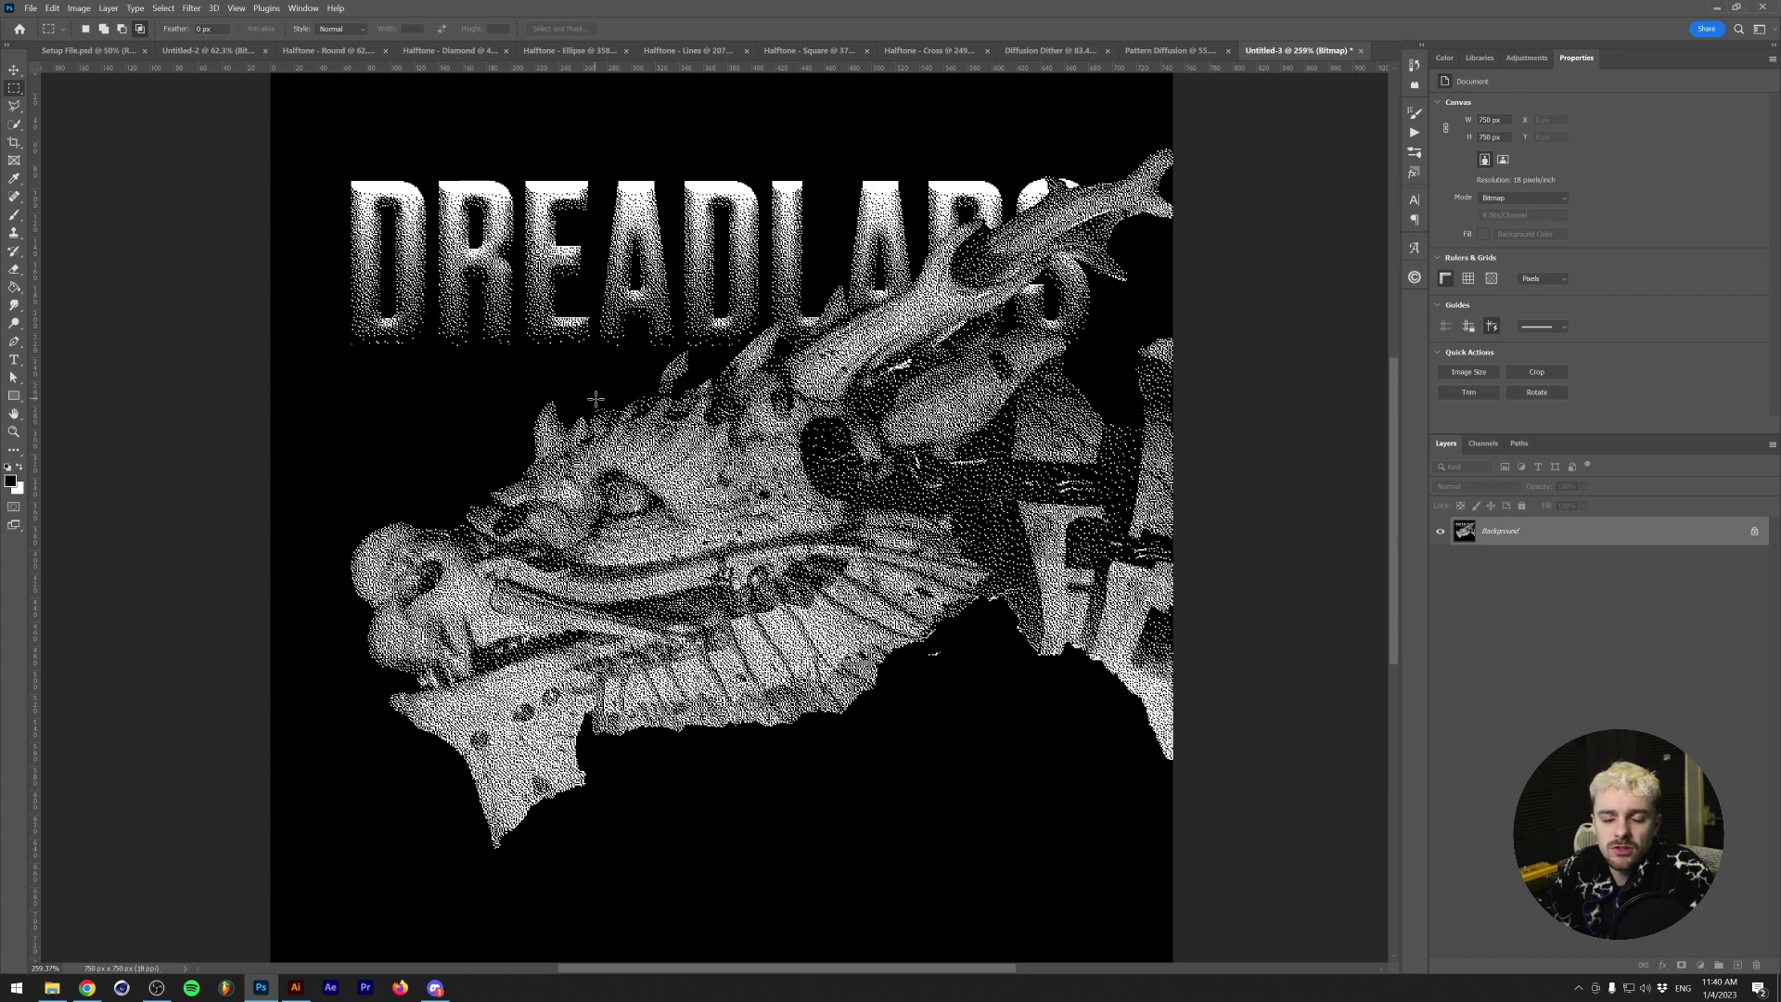
- Resample the dithered bitmap to a resolution of 72 pixels/inch, enlarging it to 3000 × 3000 pixels with Automatic resampling
{"action": "left_click", "coordinate": [78, 9]}
{"action": "left_click", "coordinate": [127, 108]}
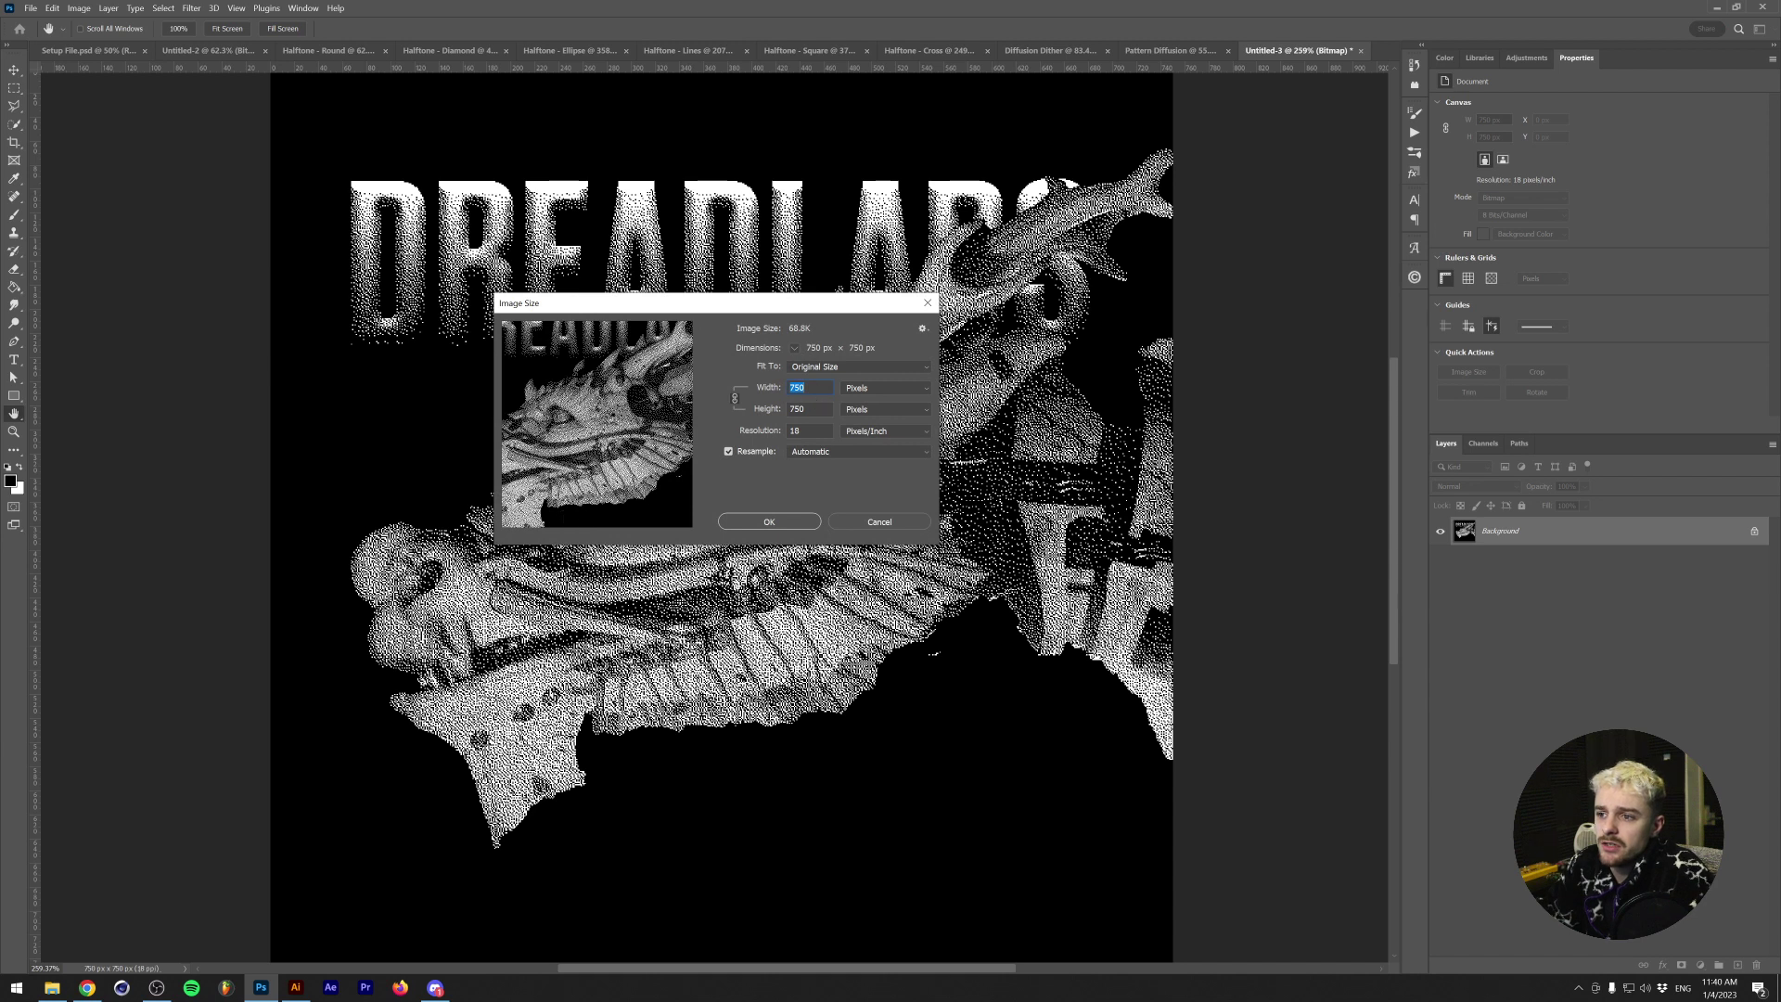
{"action": "left_click_drag", "start_coordinate": [805, 431], "coordinate": [669, 429]}
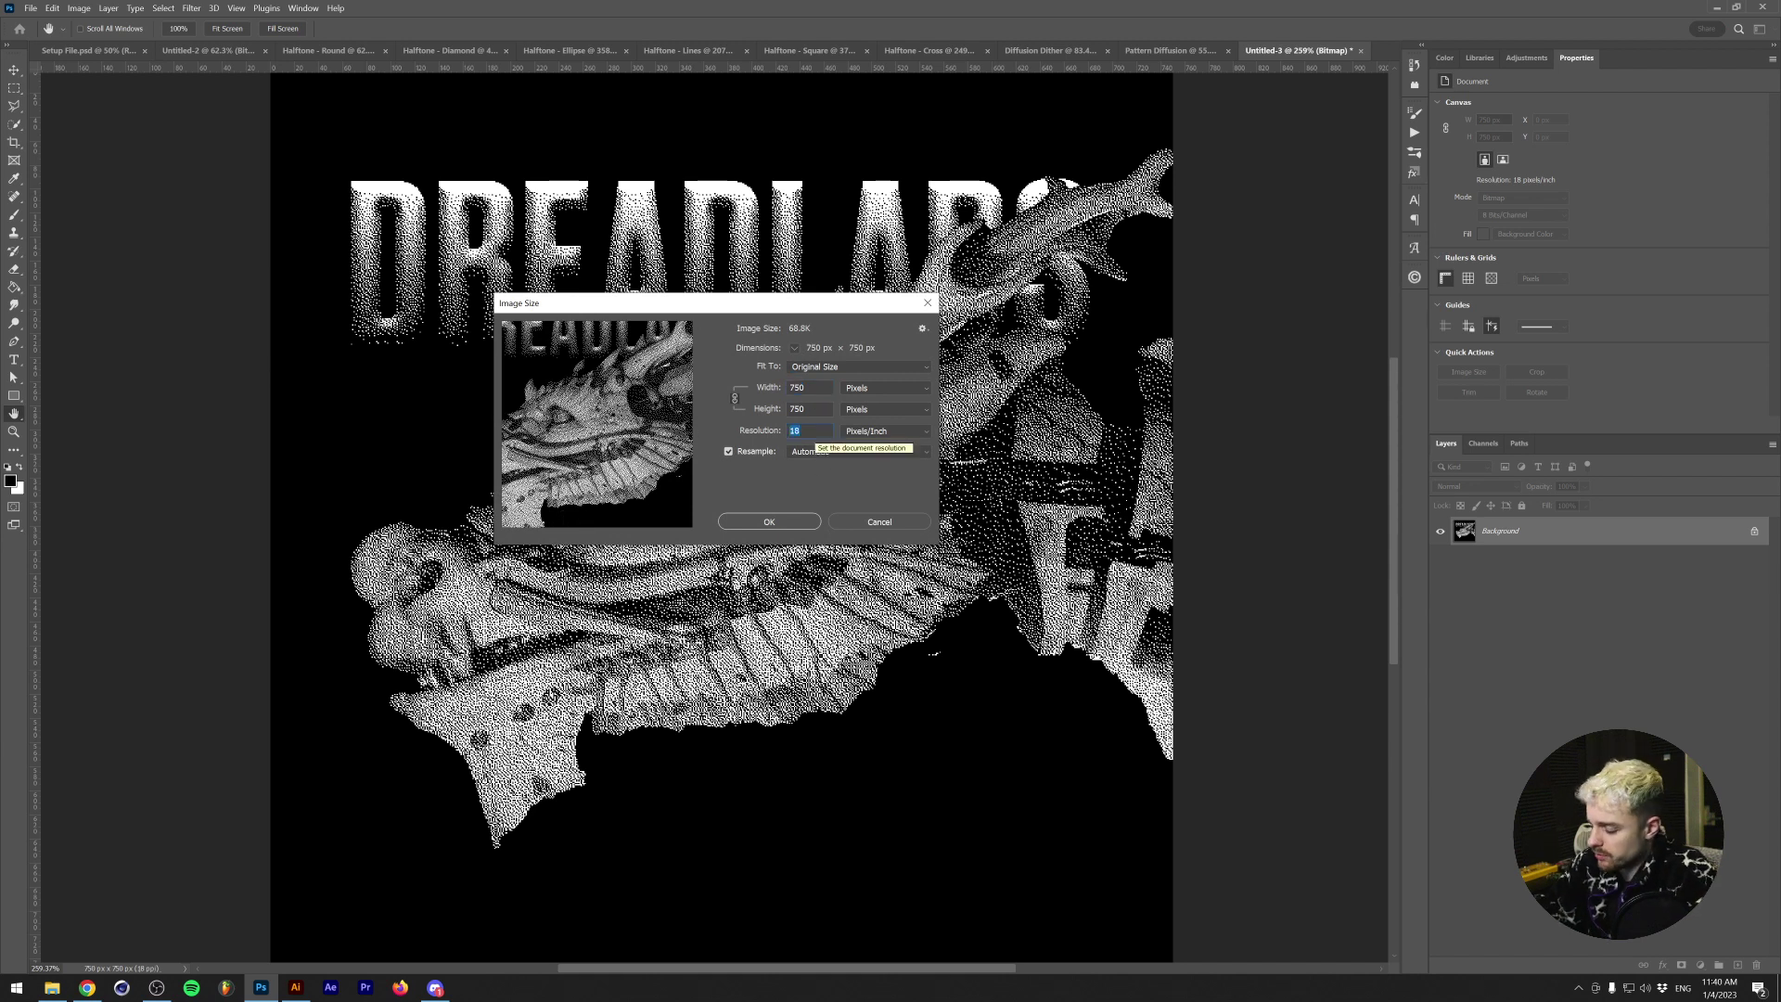
{"action": "type", "text": "72"}
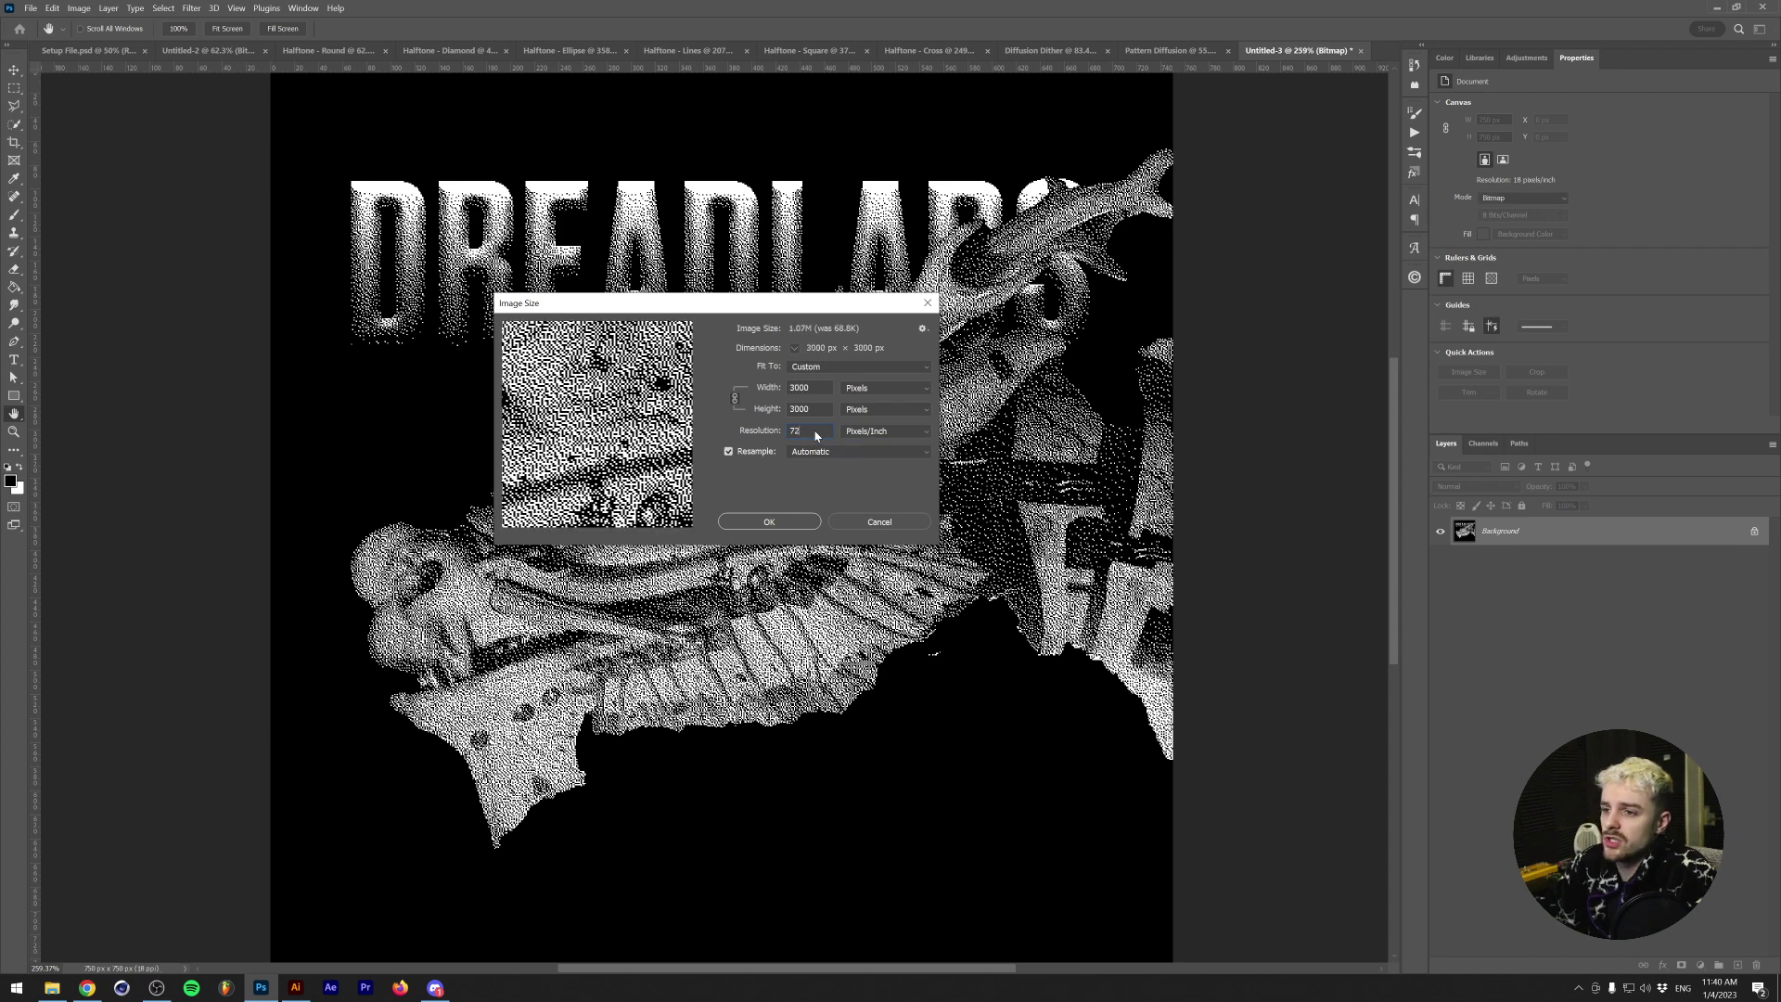
{"action": "left_click", "coordinate": [768, 521]}
{"action": "key", "text": "ctrl+0"}
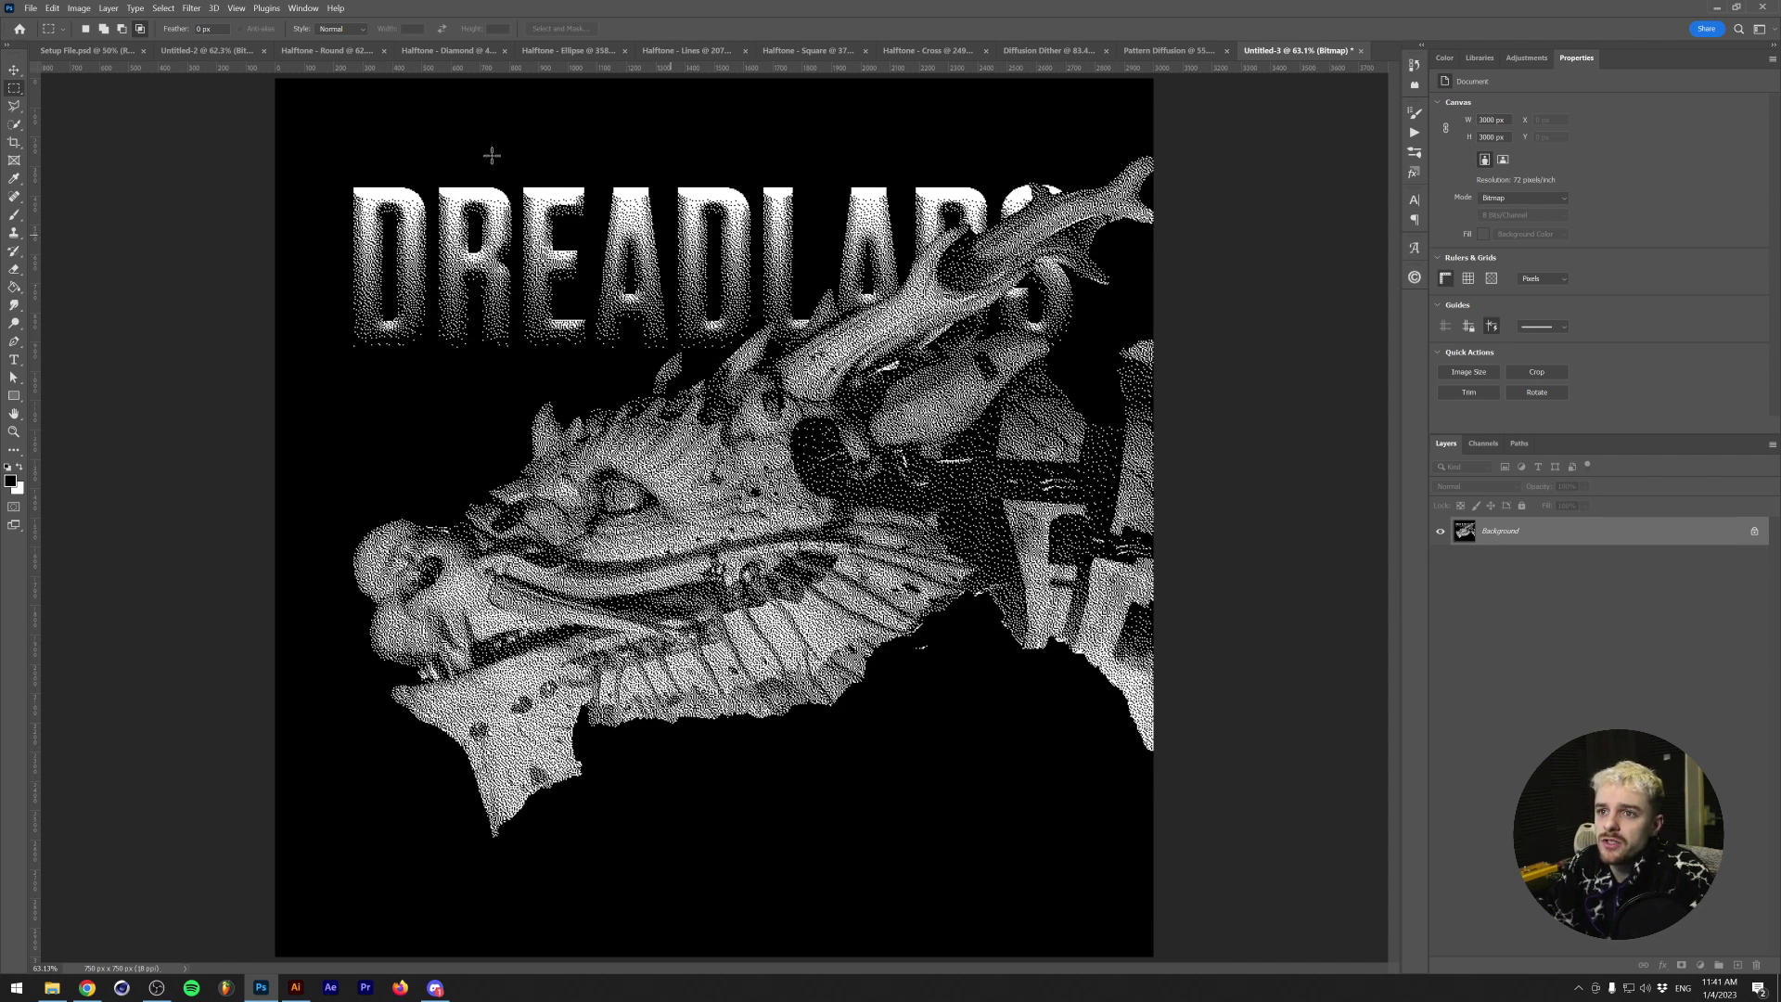
- Examine the enlarged diffusion dither up close, then undo the image size change
{"action": "scroll", "coordinate": [651, 491], "scroll_direction": "up", "scroll_amount": 5}
{"action": "scroll", "coordinate": [659, 510], "scroll_direction": "down", "scroll_amount": 7}
{"action": "scroll", "coordinate": [661, 510], "scroll_direction": "up", "scroll_amount": 3}
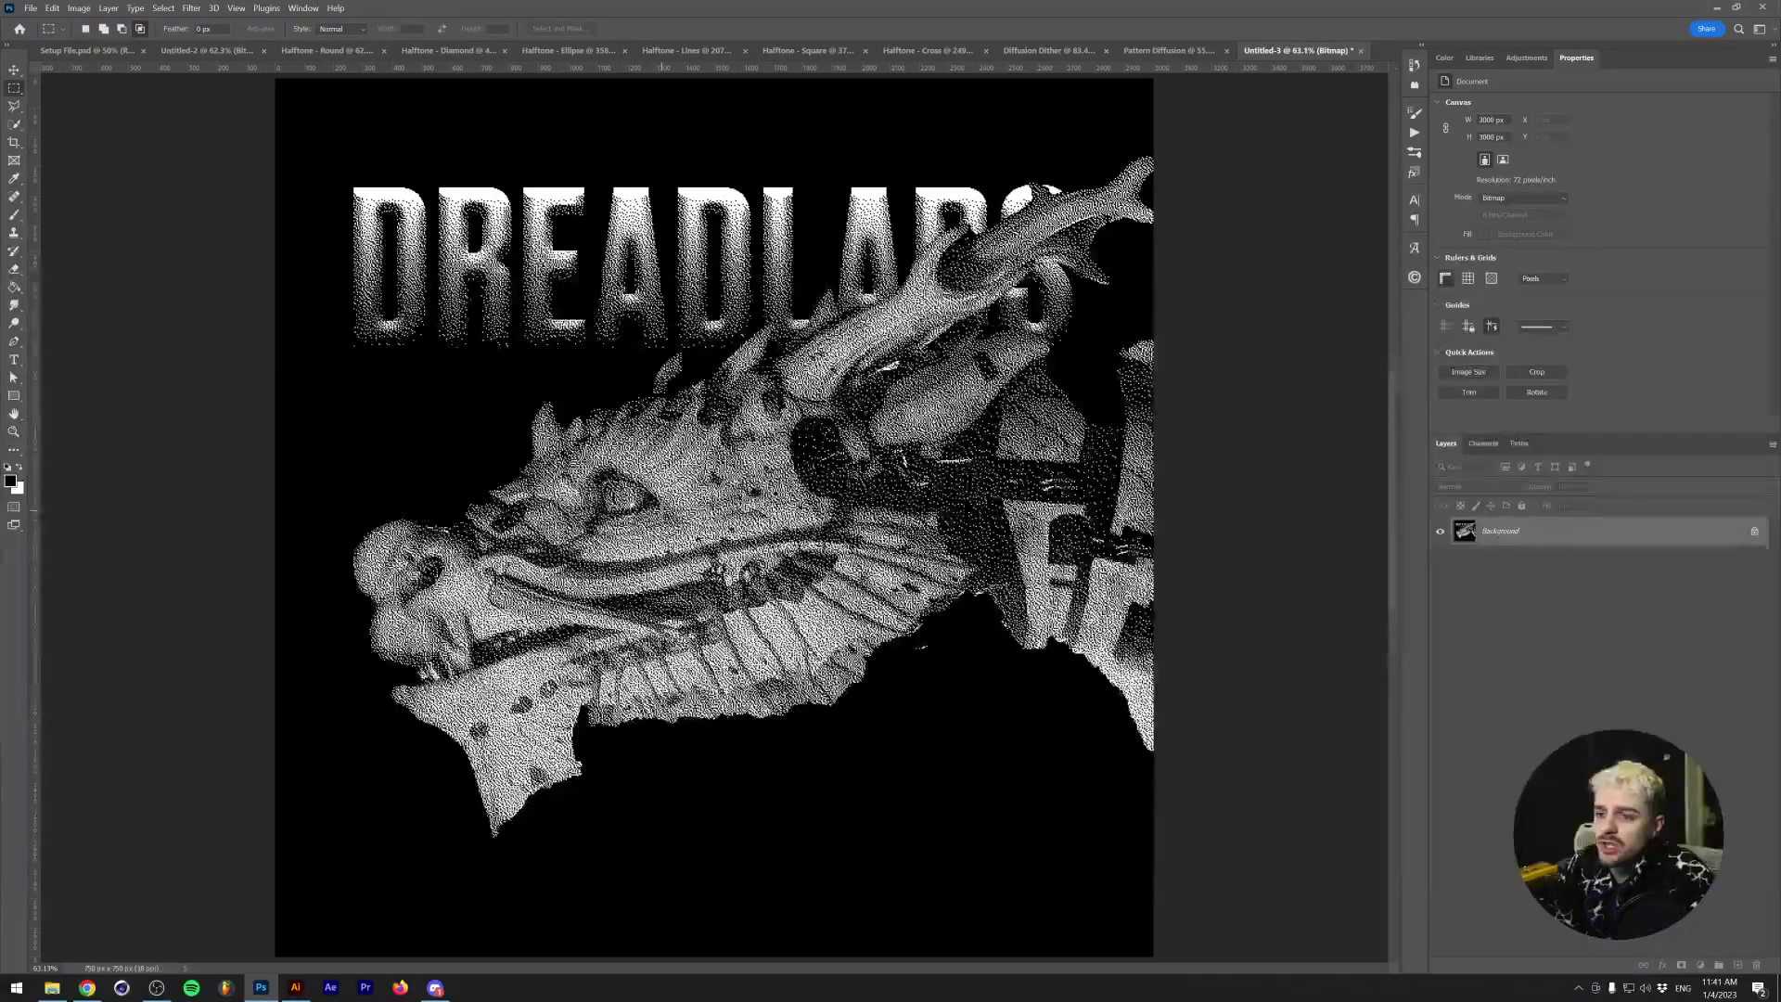
{"action": "key", "text": "ctrl+z"}
{"action": "key", "text": "ctrl+z"}
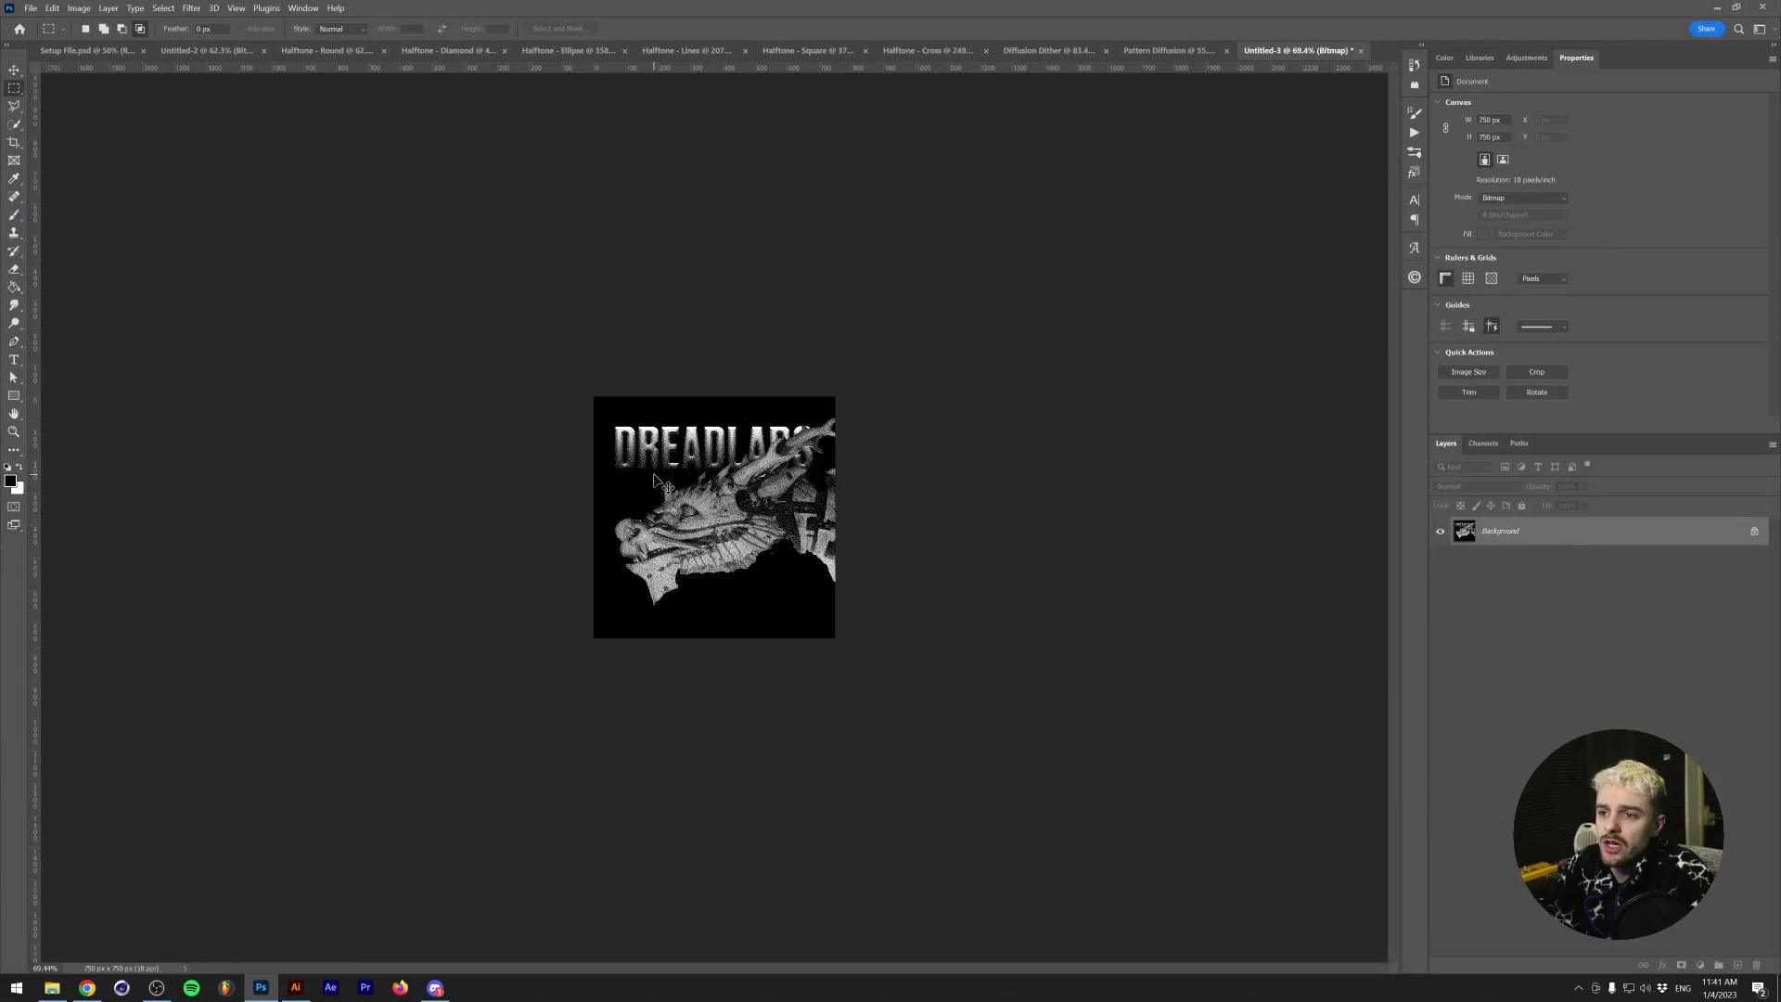
- Flatten the grayscale image and convert it to a 10 pixels/inch bitmap using the Diffusion Dither method
{"action": "left_click", "coordinate": [79, 8]}
{"action": "mouse_move", "coordinate": [139, 21]}
{"action": "left_click", "coordinate": [243, 21]}
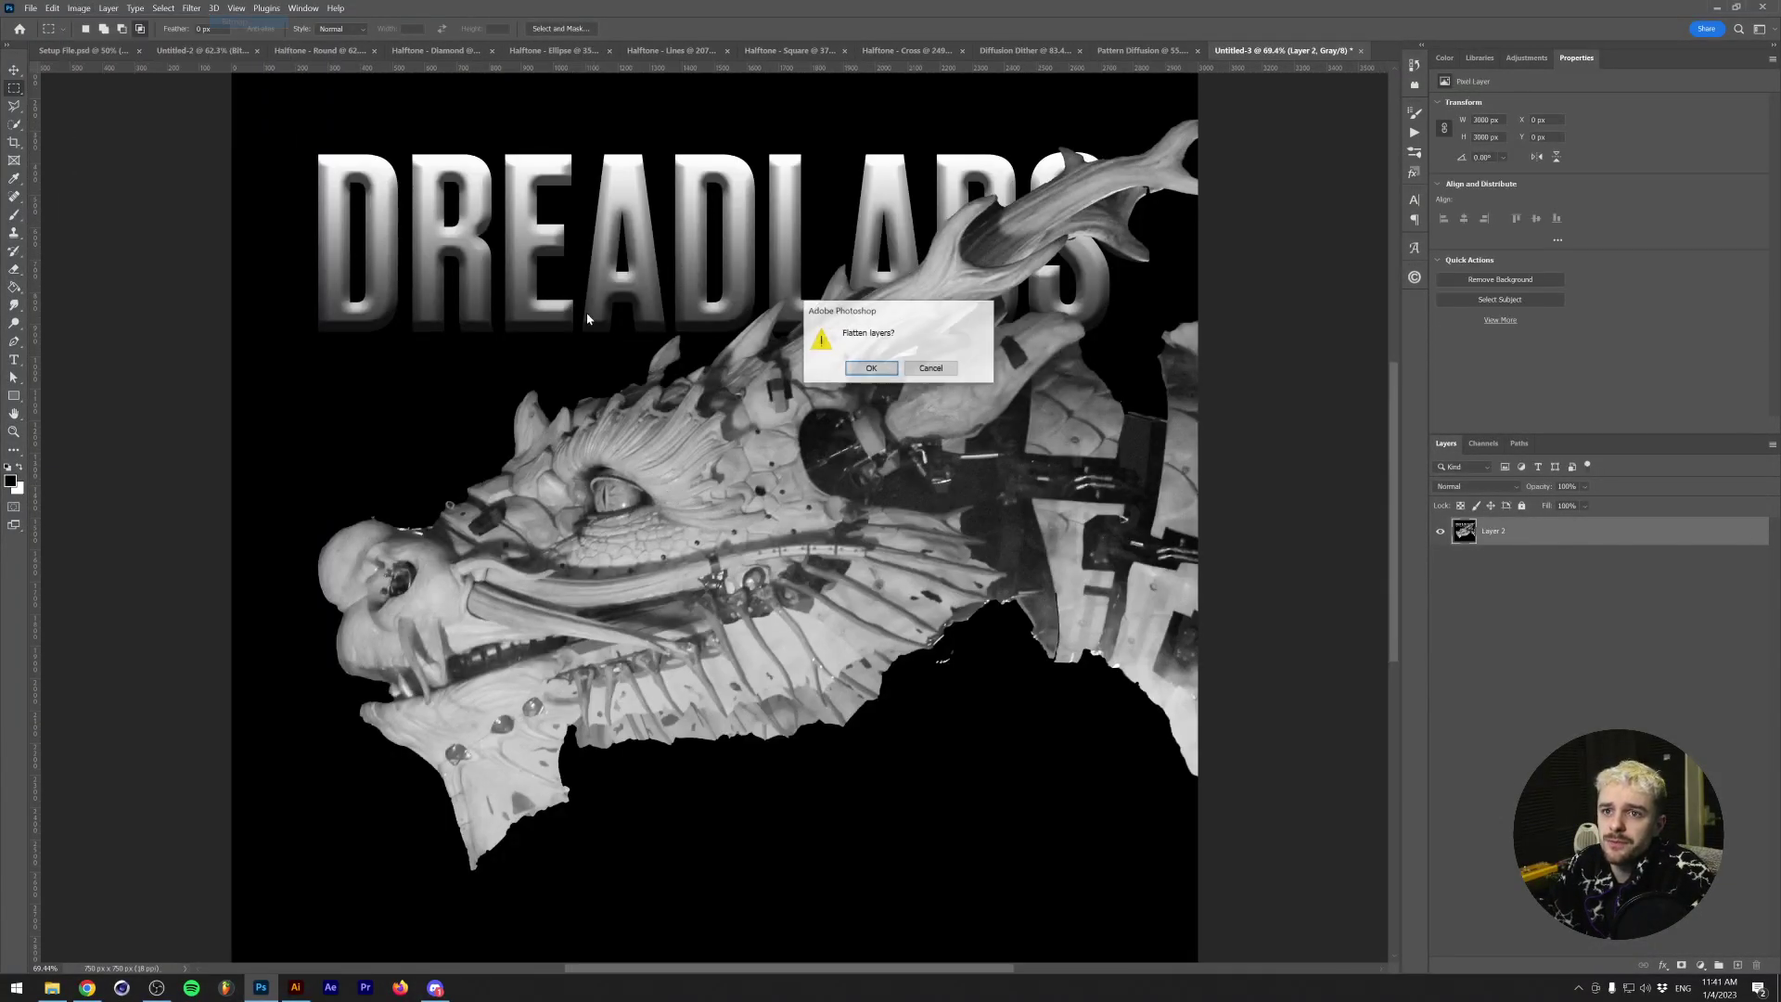
{"action": "left_click", "coordinate": [888, 366]}
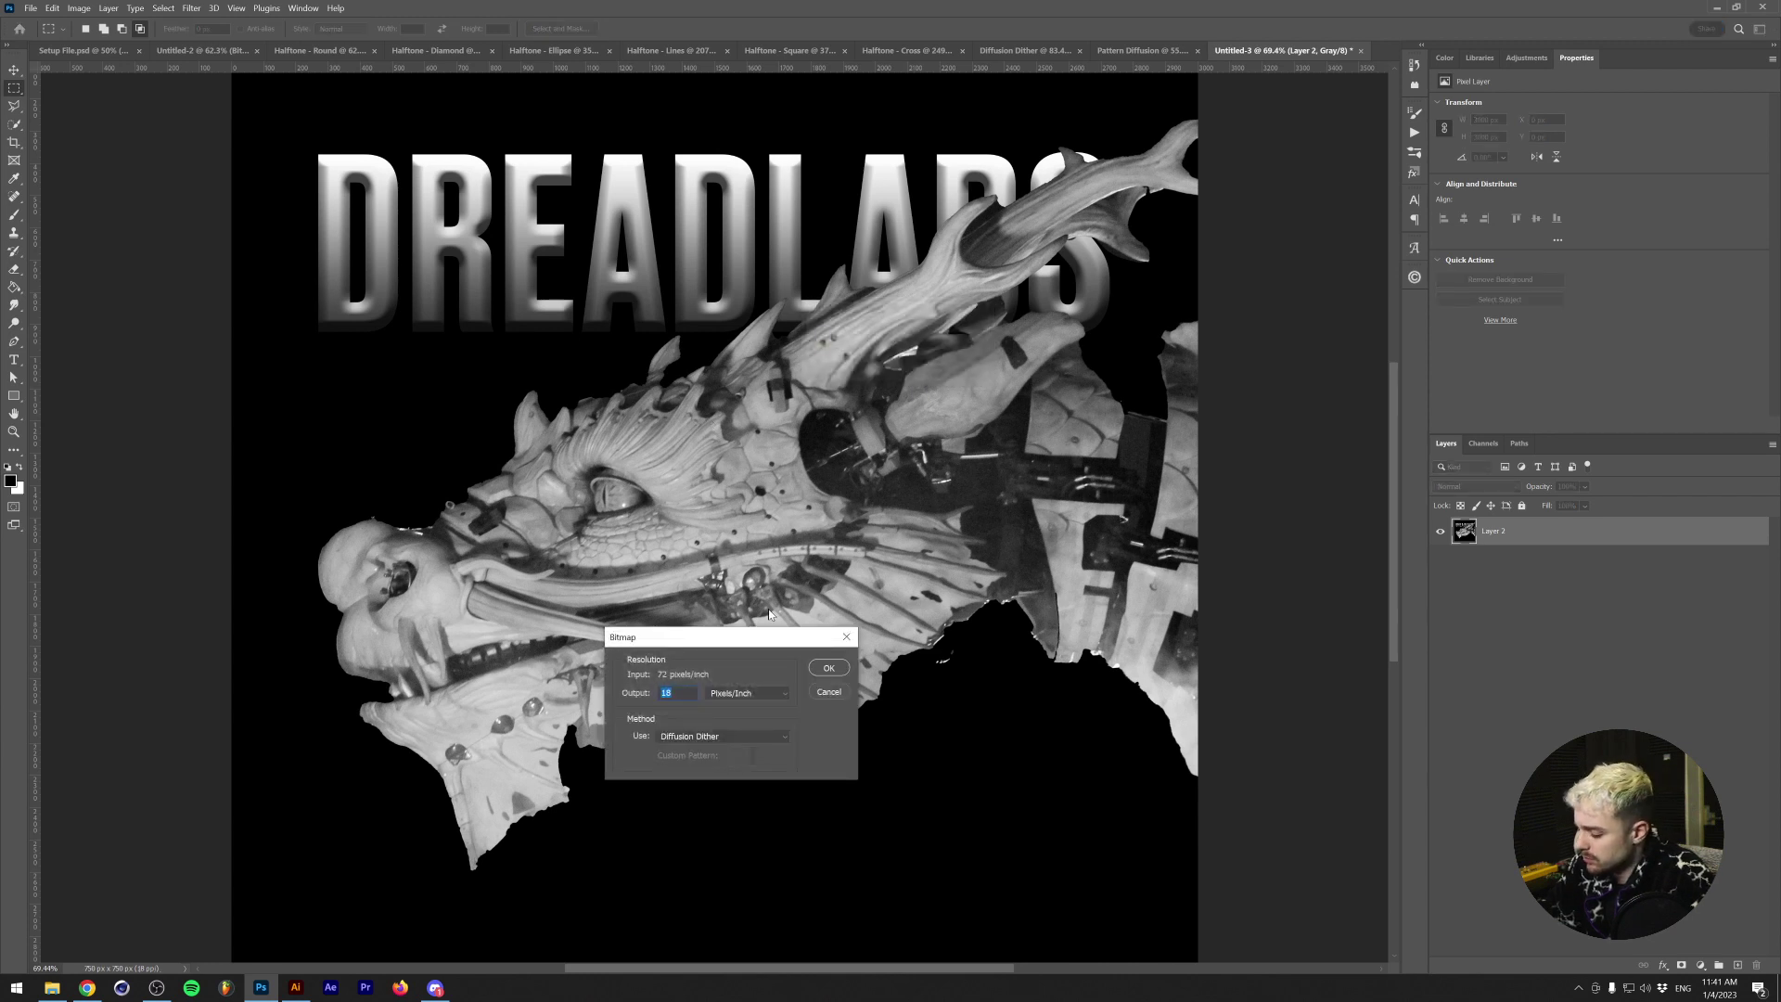
{"action": "key", "text": "Return"}
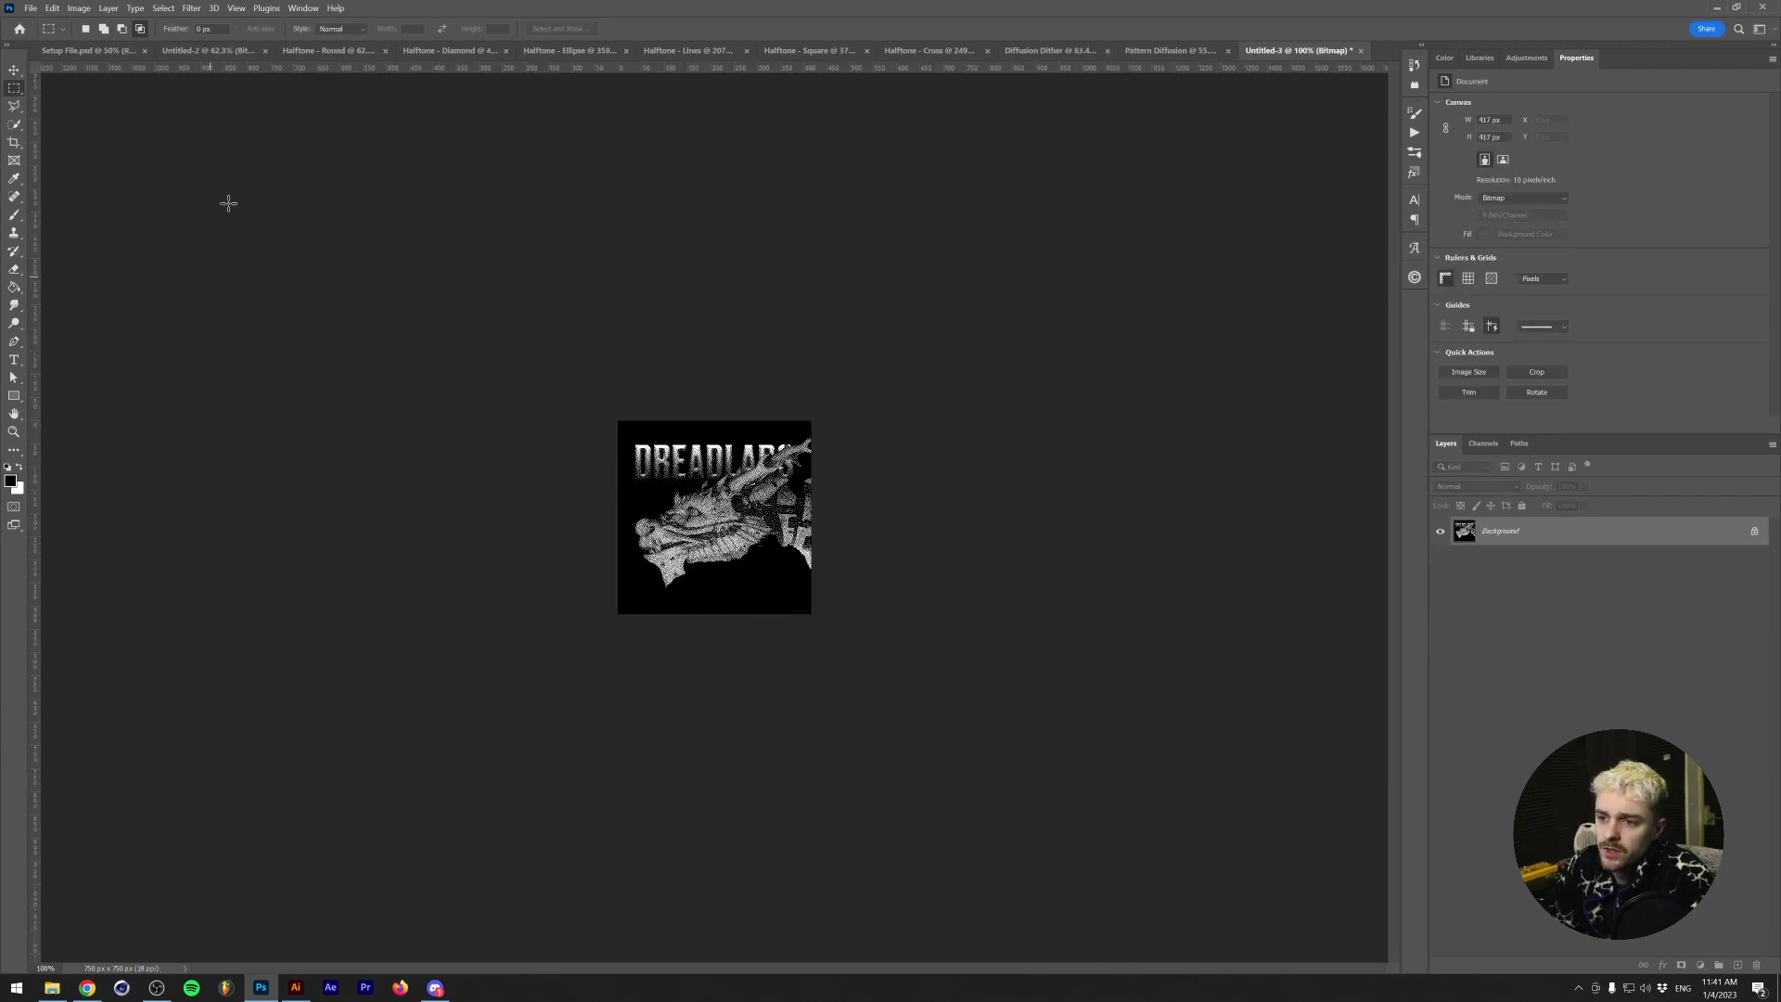
- Resample the dithered bitmap to 72 pixels/inch, enlarging it to 3002 × 3002 pixels, and fit it to the window
{"action": "left_click", "coordinate": [79, 7]}
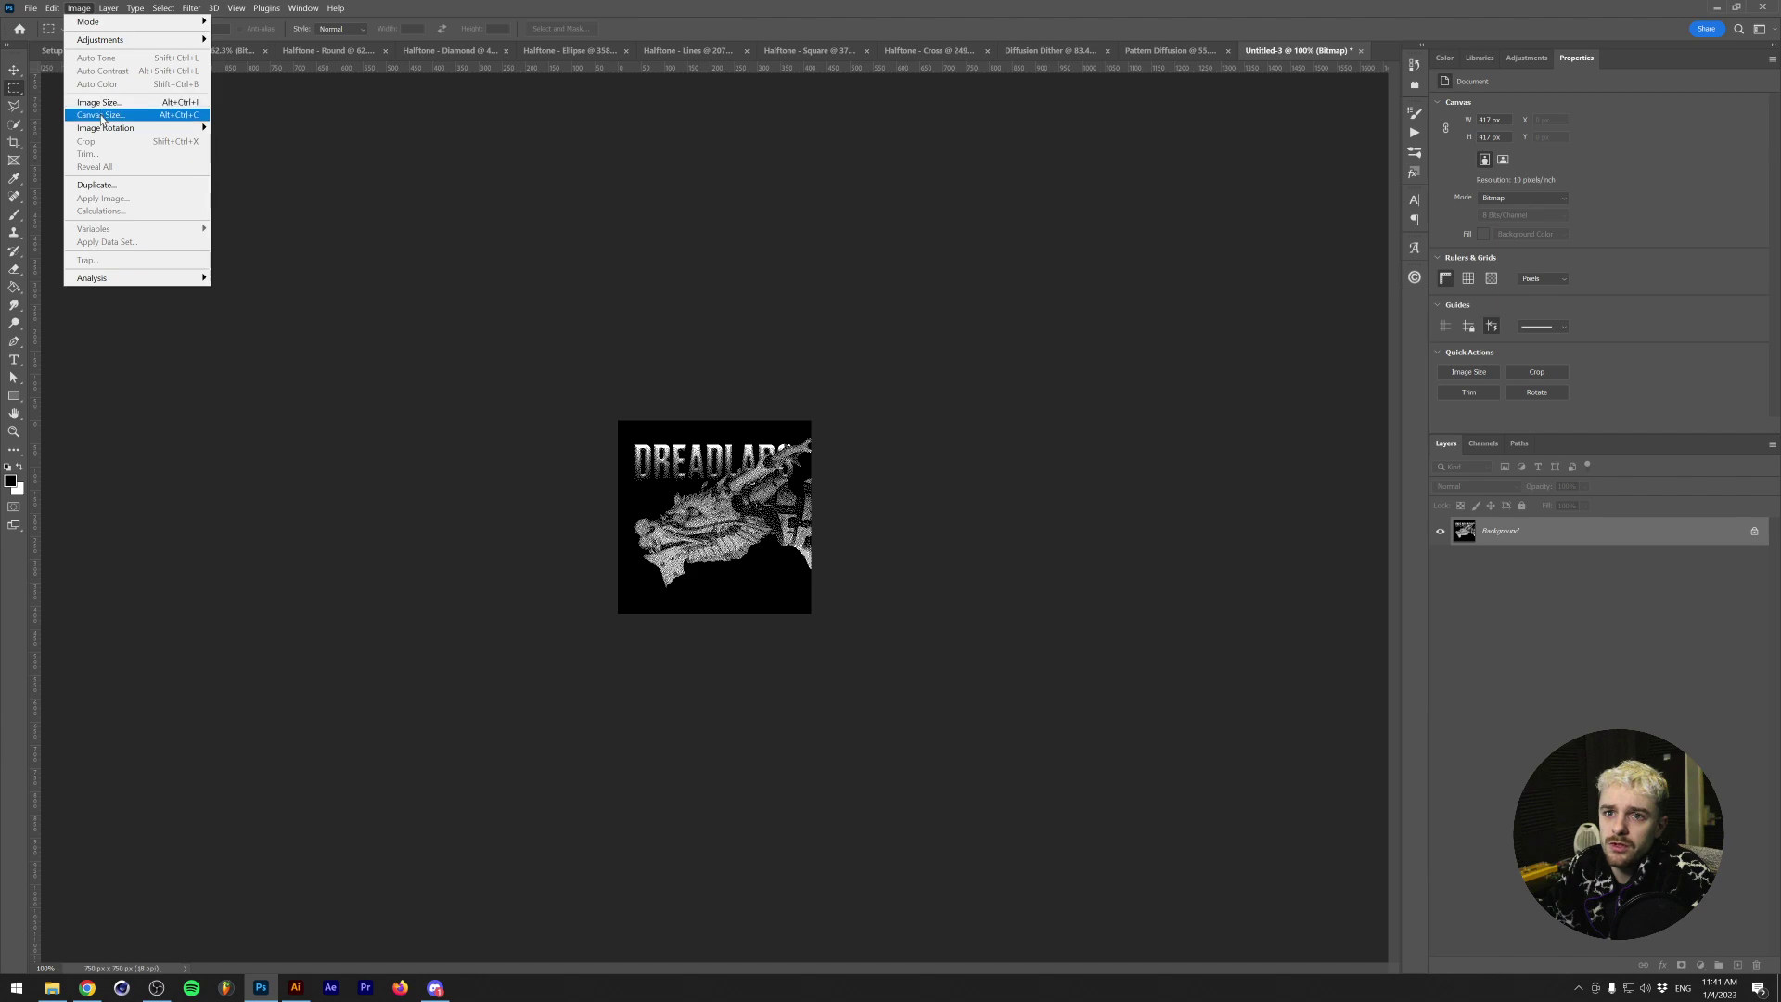
{"action": "left_click", "coordinate": [100, 103]}
{"action": "type", "text": "3002"}
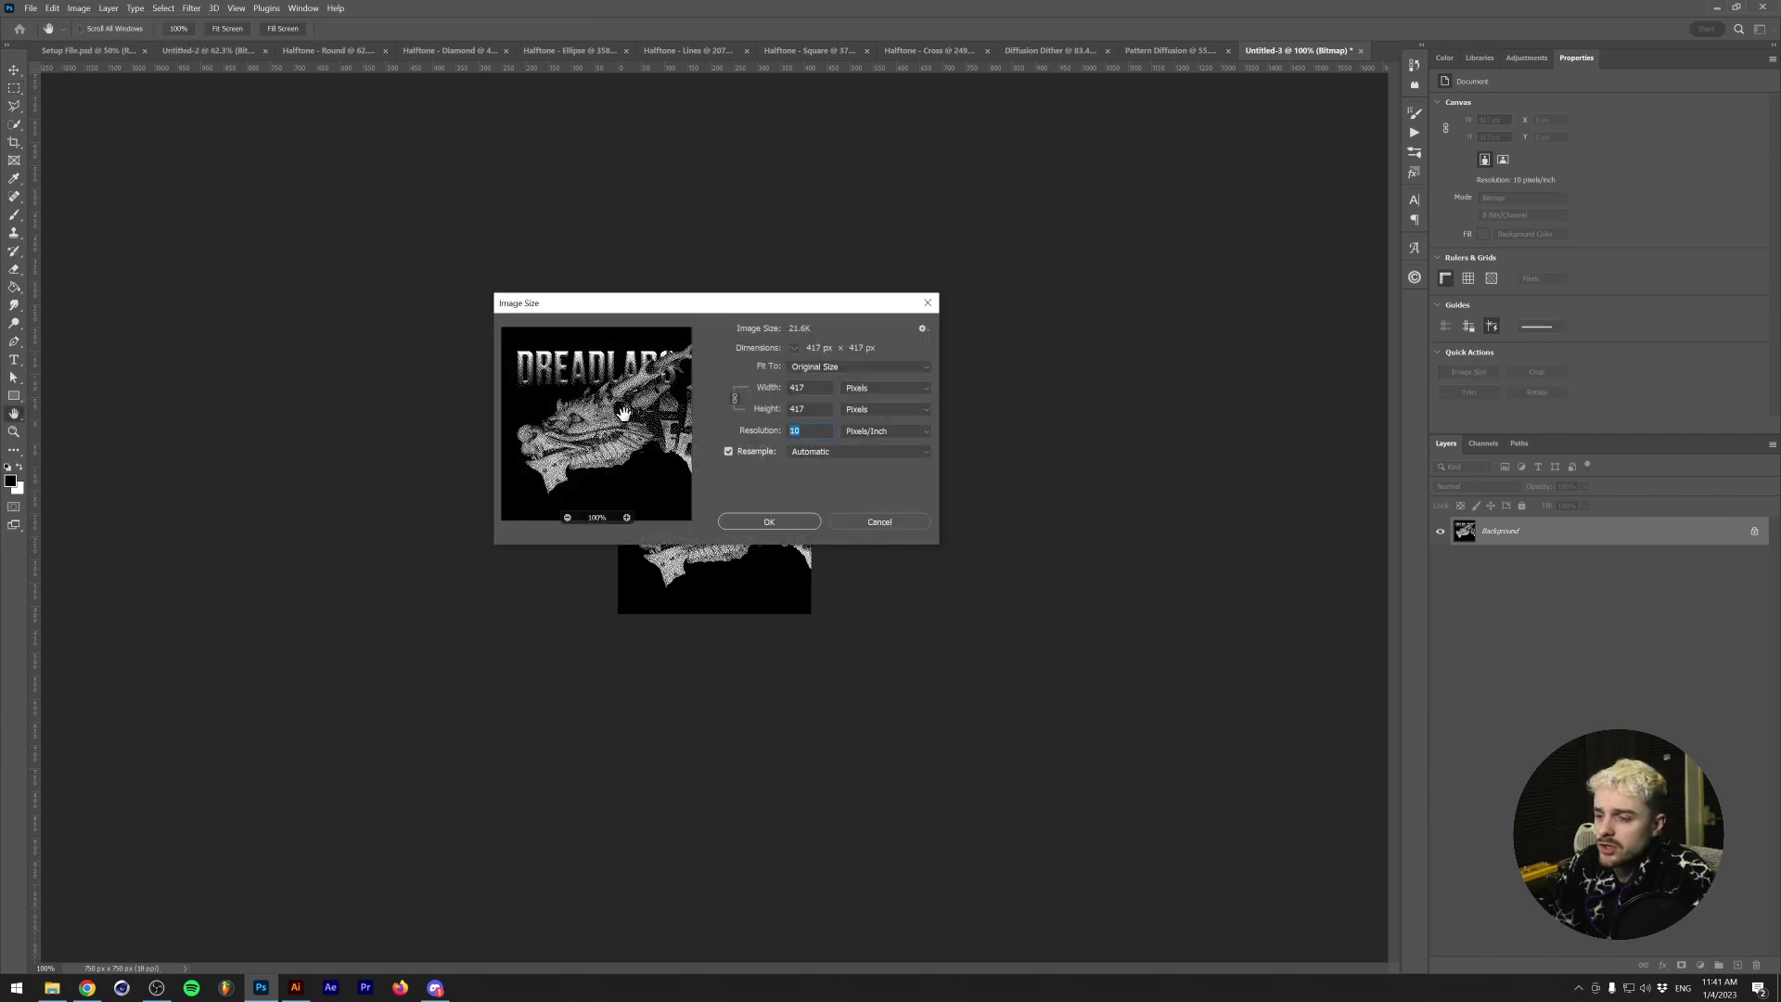
{"action": "key", "text": "Return"}
{"action": "key", "text": "ctrl+0"}
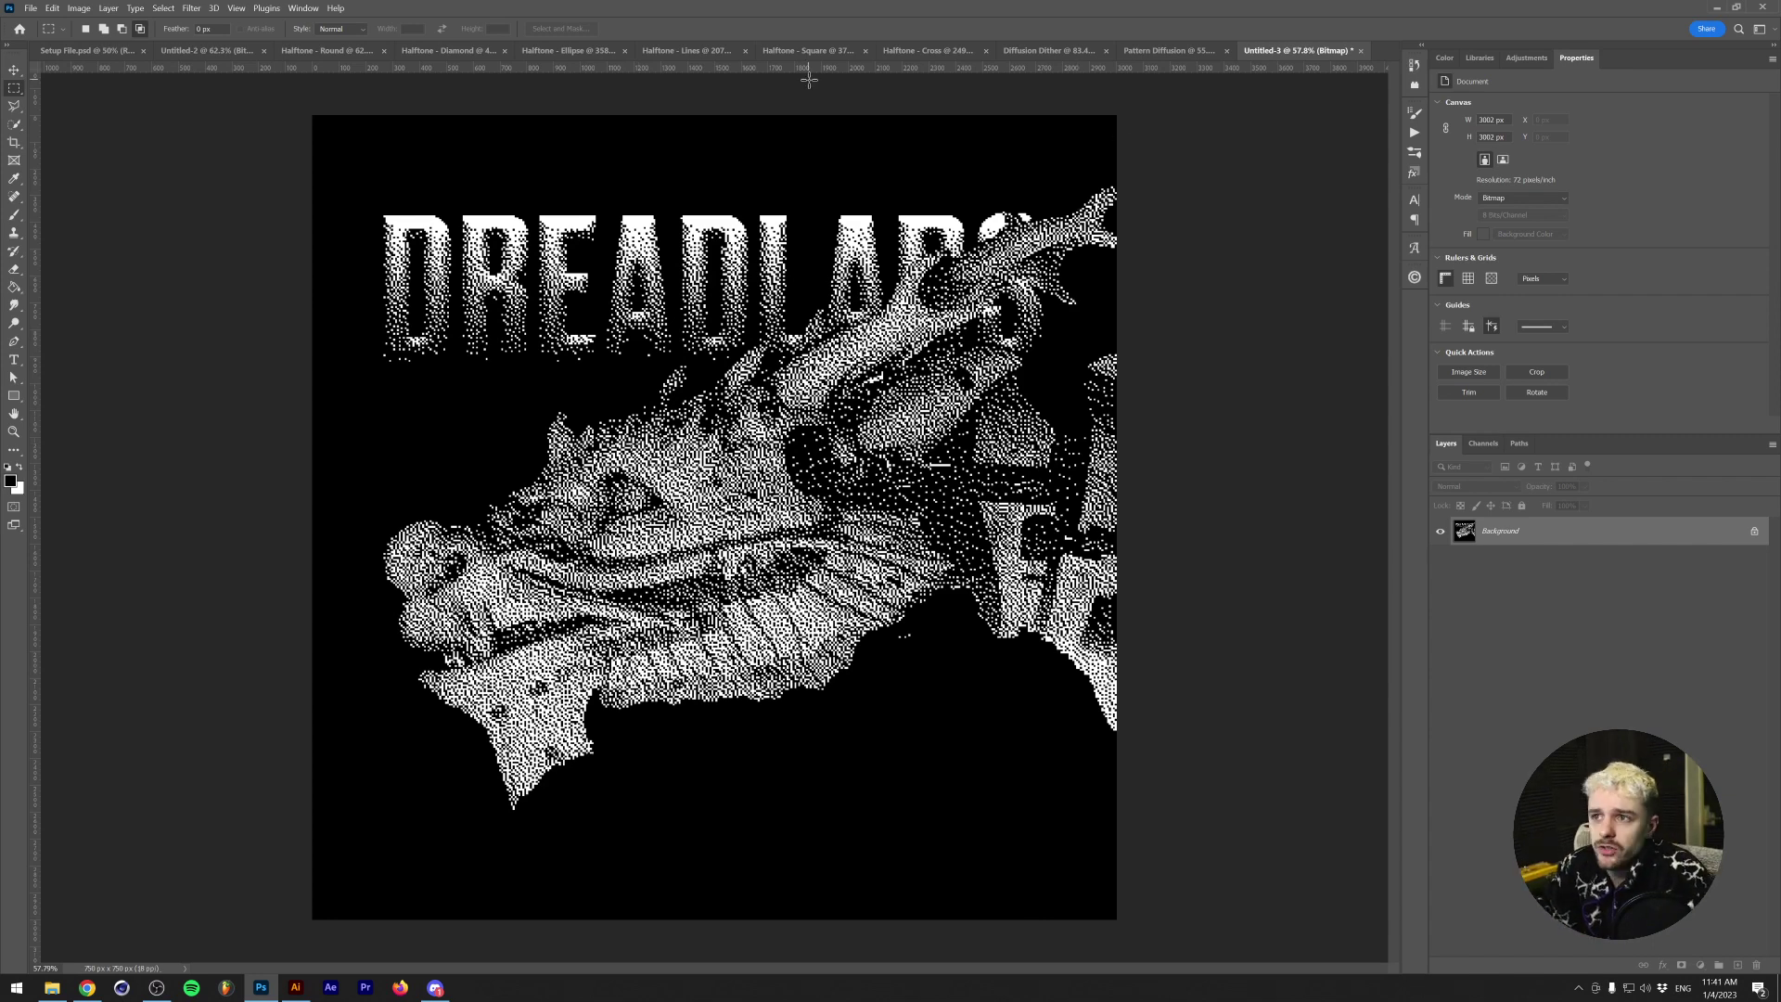
- Try to move the bitmap artwork and add text to it while the document is in Bitmap mode
{"action": "left_click", "coordinate": [14, 71]}
{"action": "left_click_drag", "start_coordinate": [959, 408], "coordinate": [911, 508]}
{"action": "key", "text": "ctrl+z"}
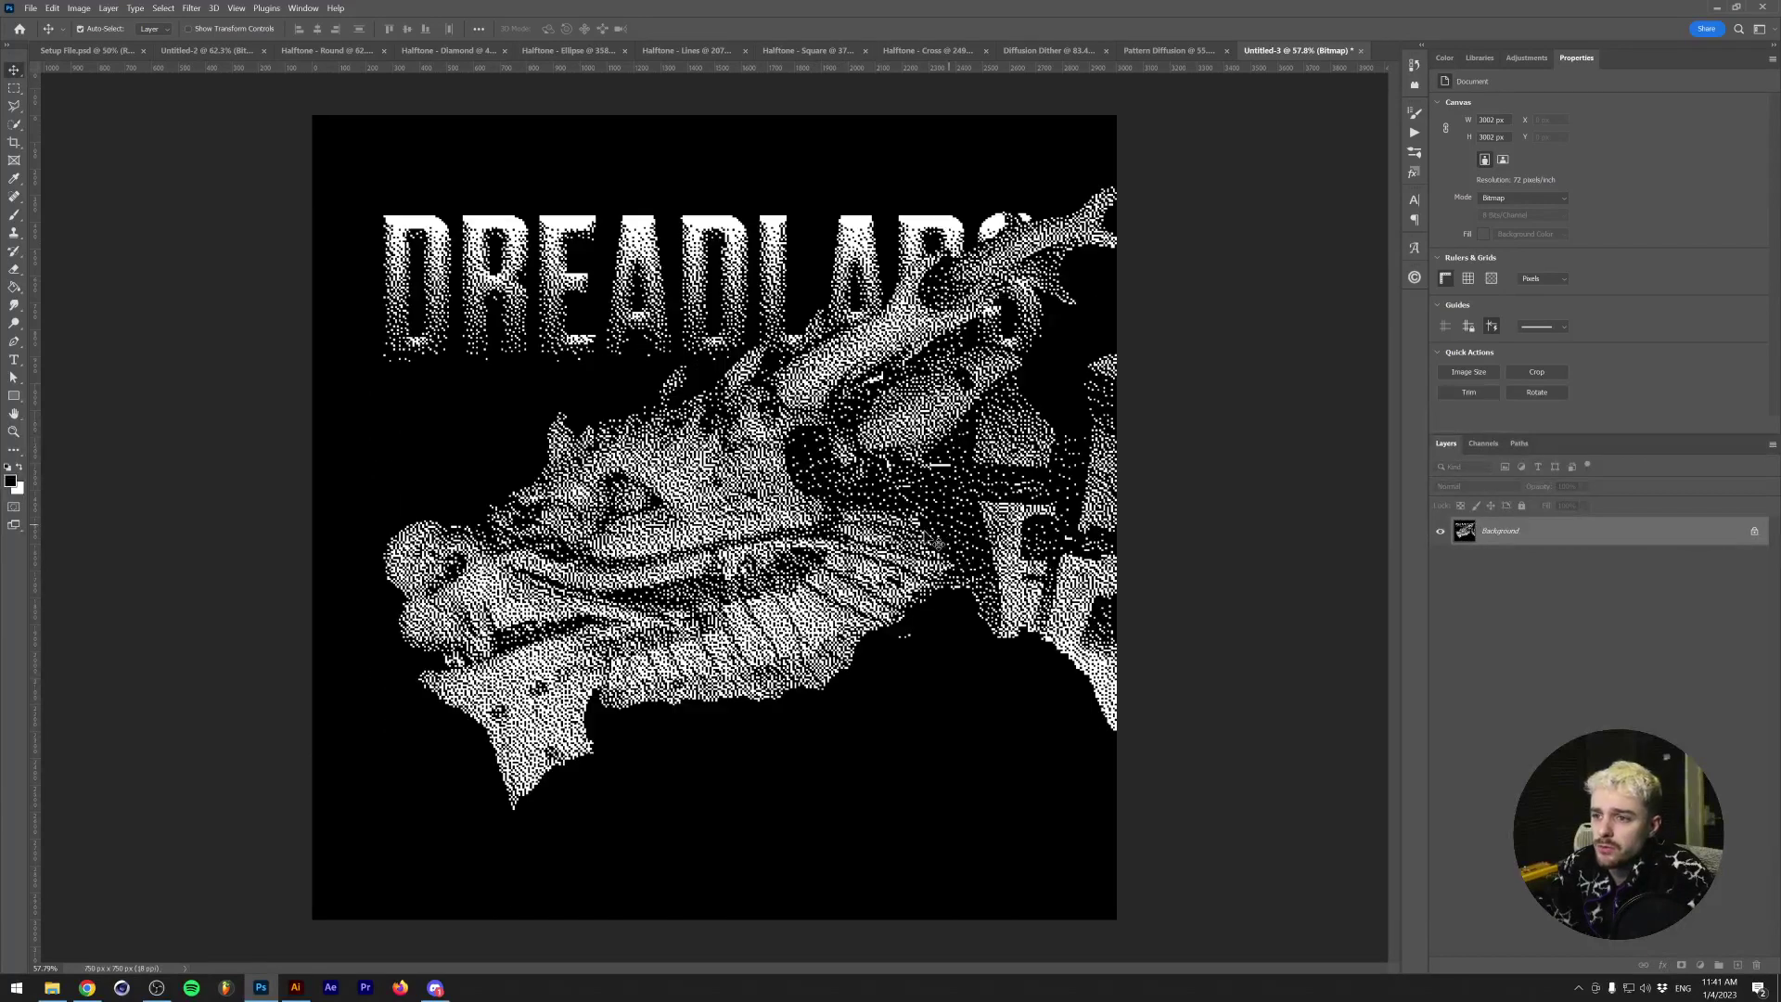
{"action": "key", "text": "t"}
{"action": "left_click_drag", "start_coordinate": [441, 488], "coordinate": [453, 491]}
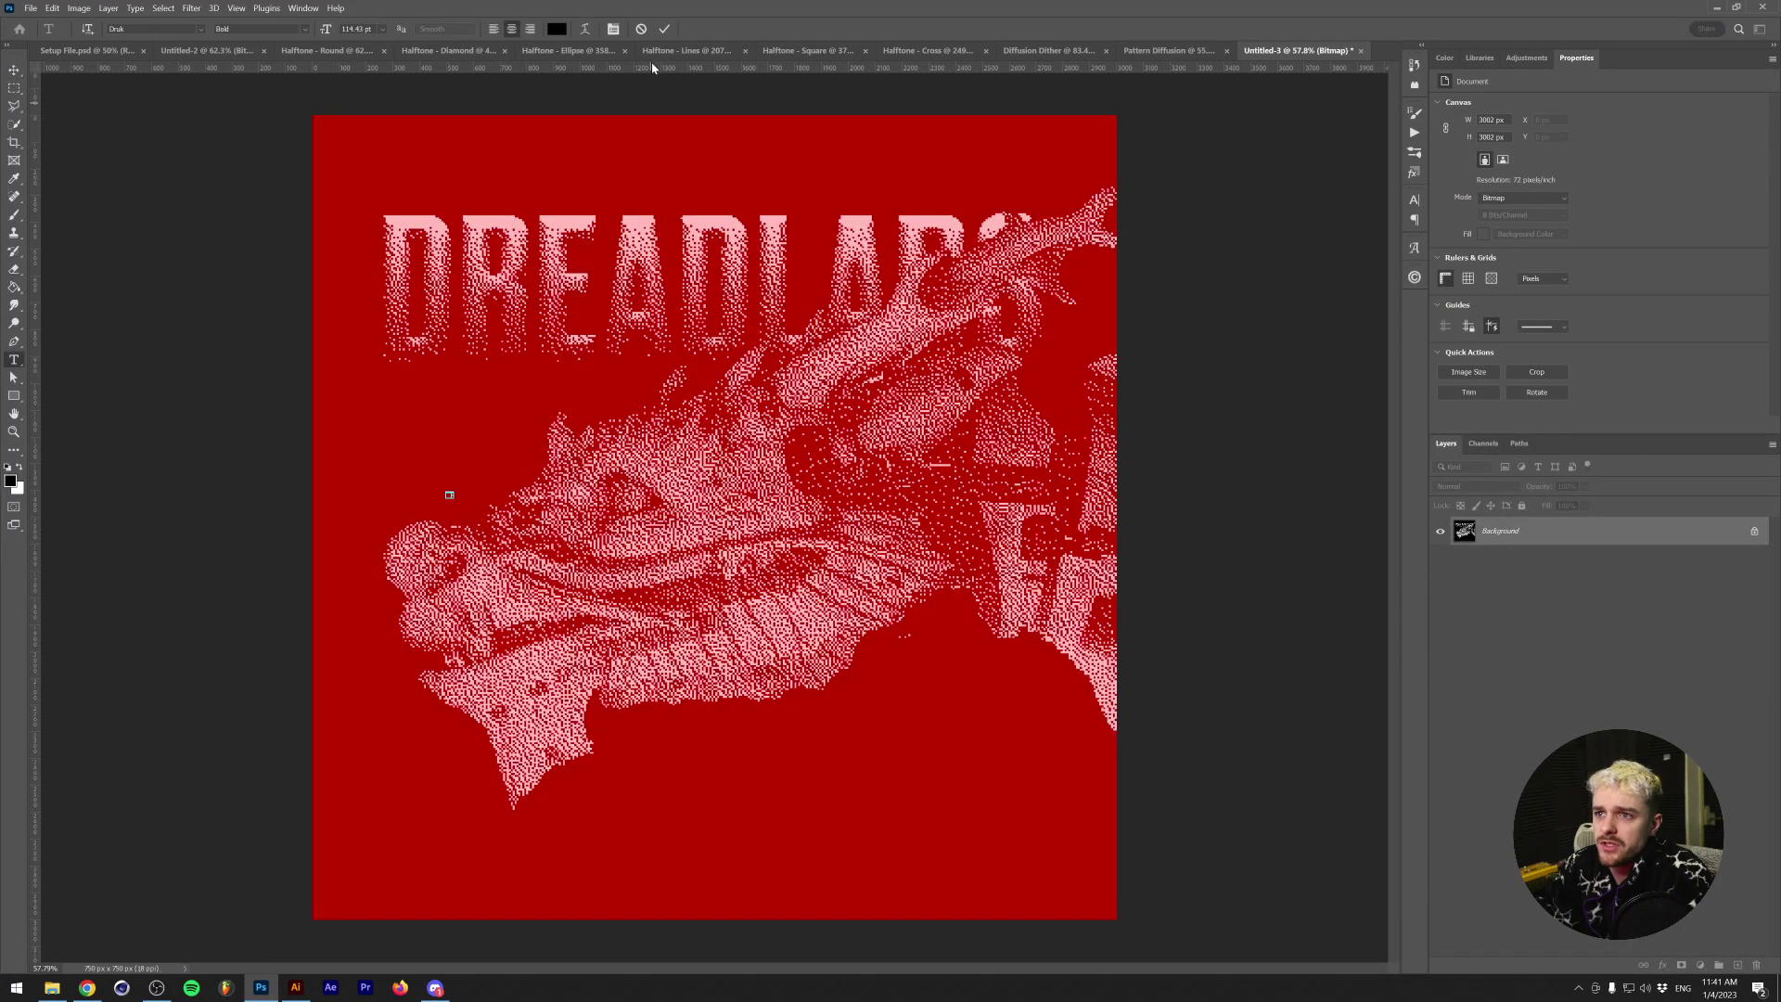
{"action": "key", "text": "Escape"}
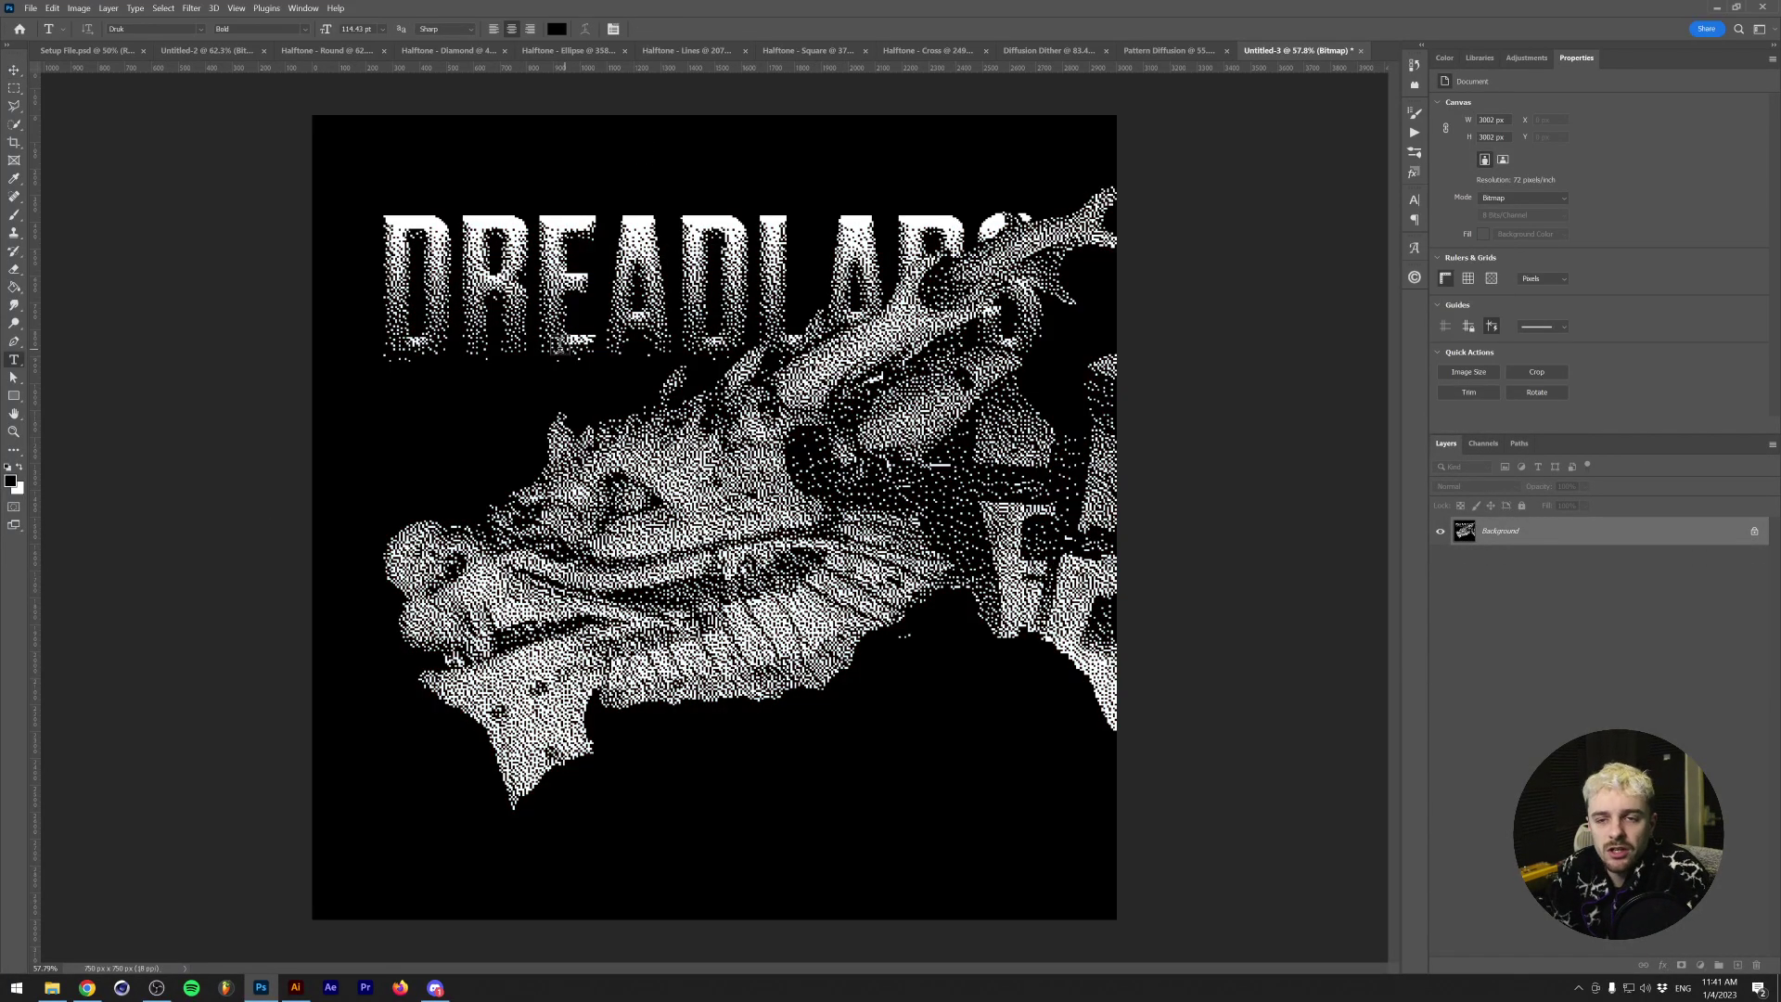
- Convert the bitmap back to grayscale with a size ratio of 1 and unlock its background layer
{"action": "left_click", "coordinate": [78, 8]}
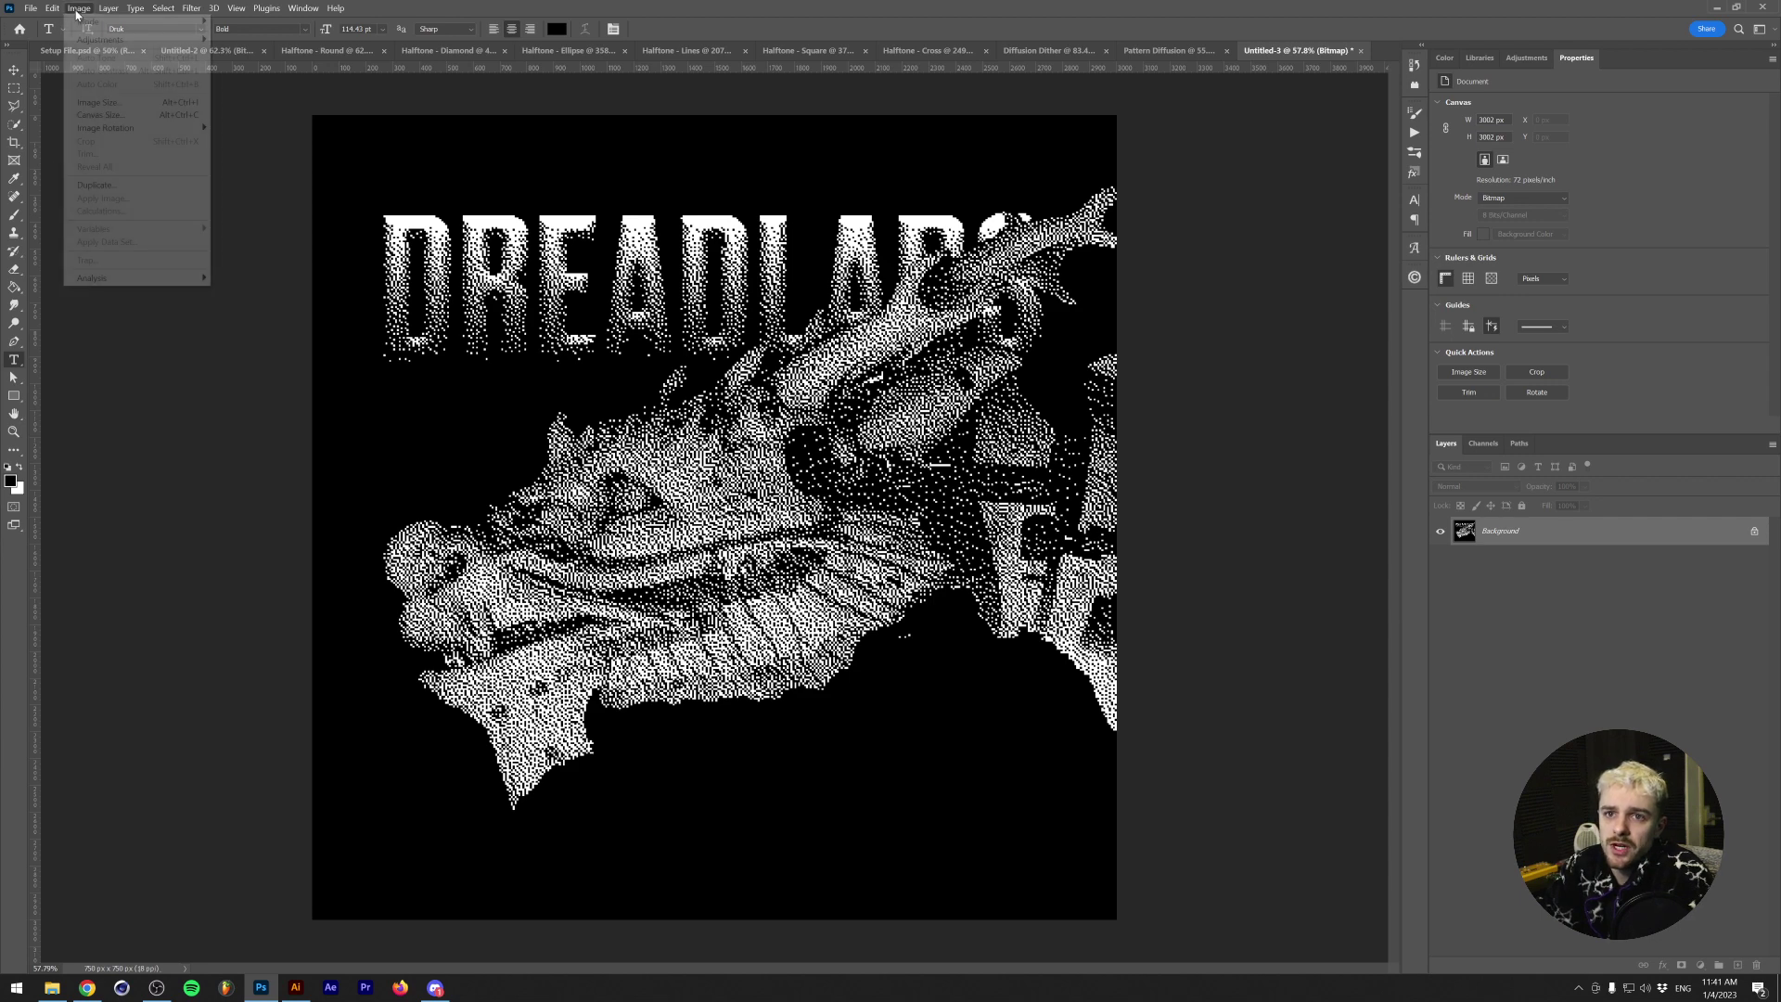
{"action": "mouse_move", "coordinate": [139, 28]}
{"action": "left_click", "coordinate": [241, 34]}
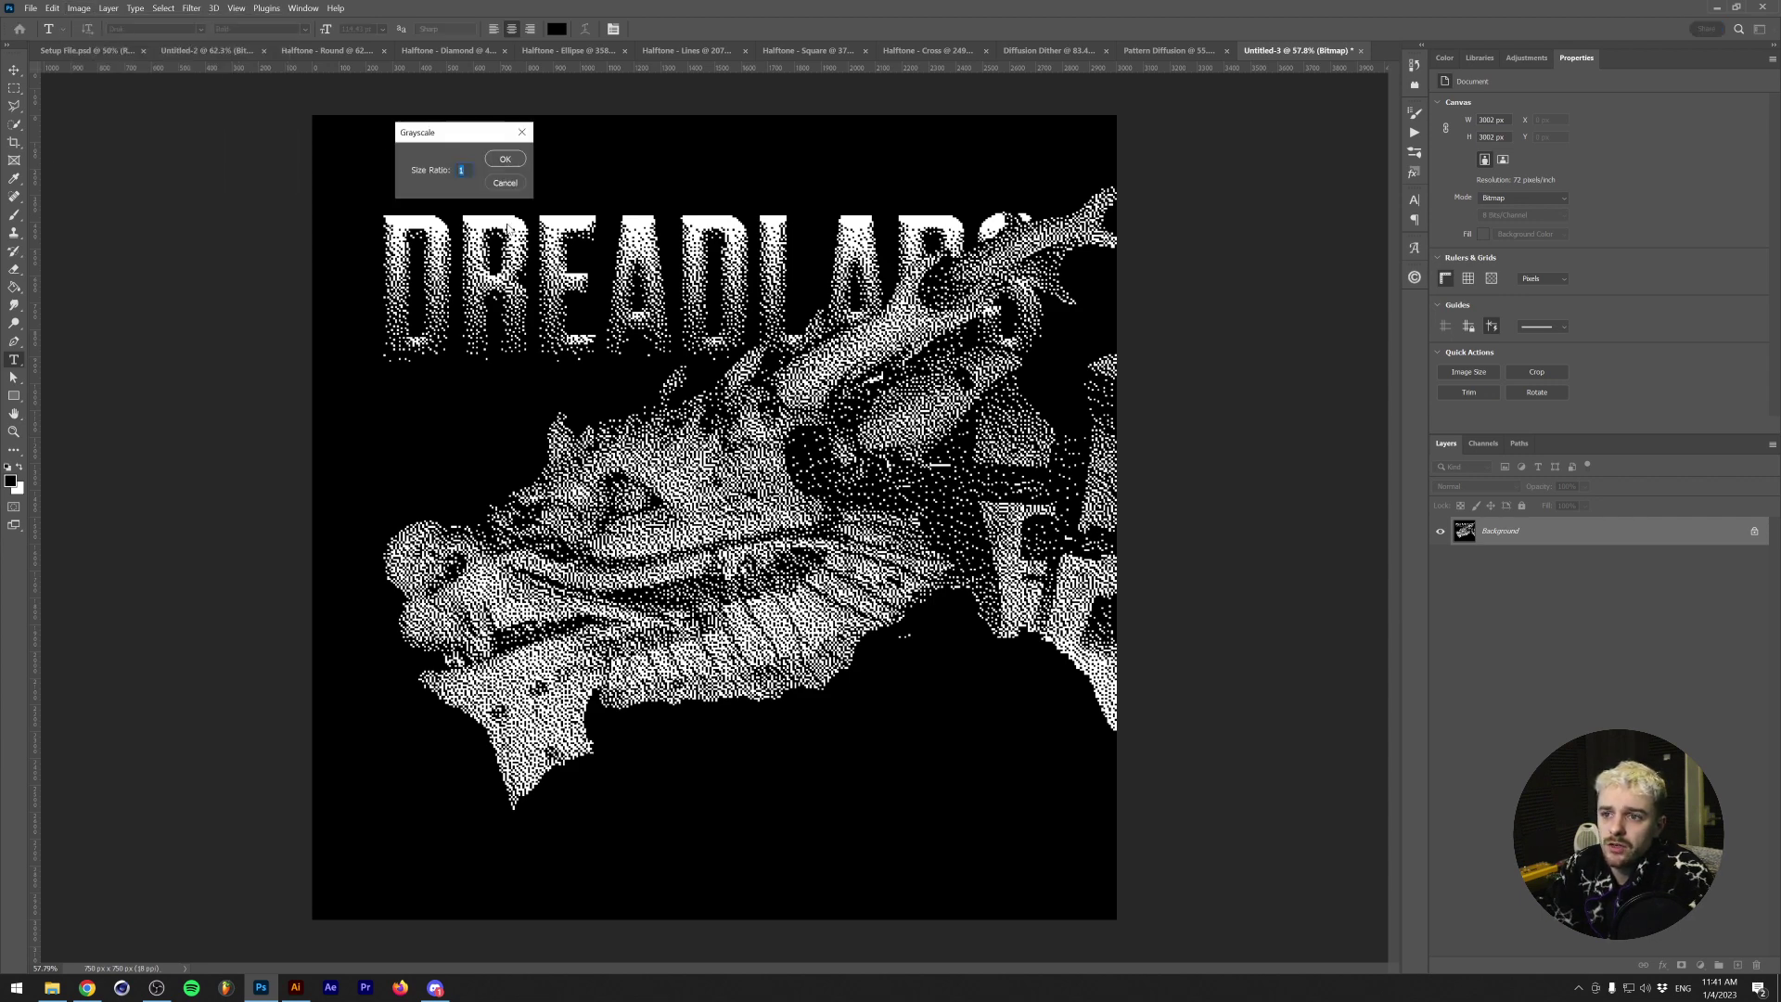
{"action": "left_click", "coordinate": [517, 162]}
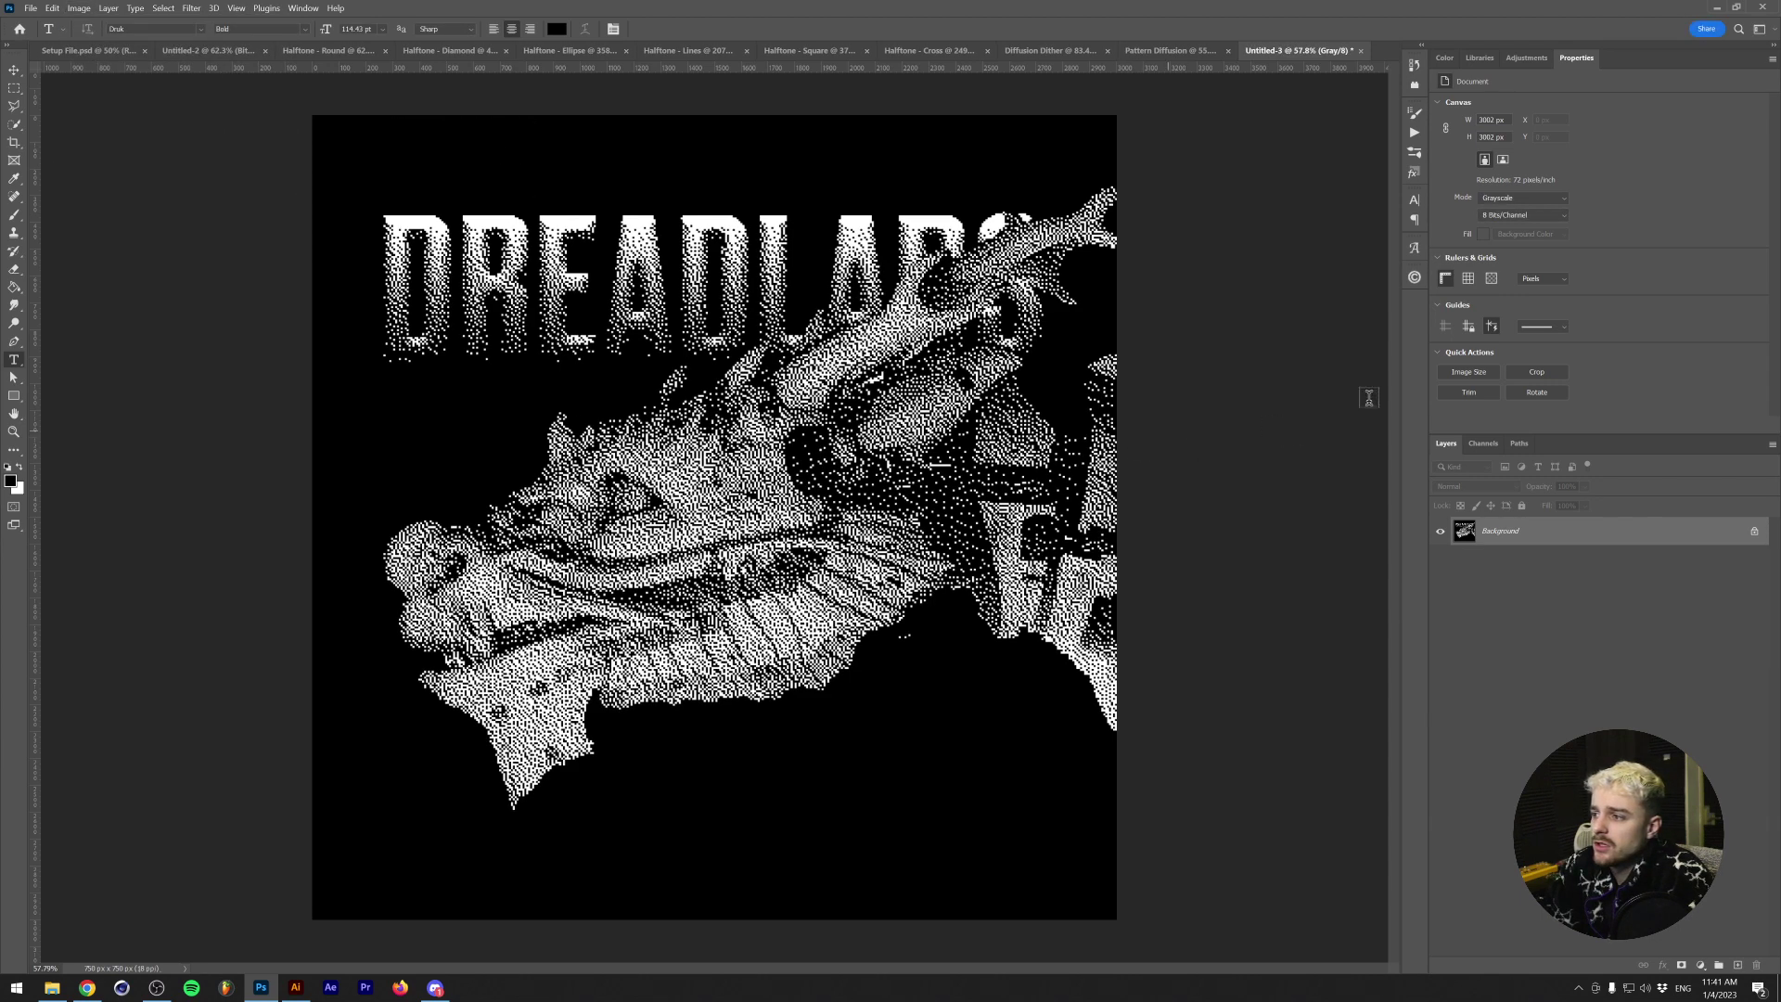
{"action": "left_click", "coordinate": [1754, 536]}
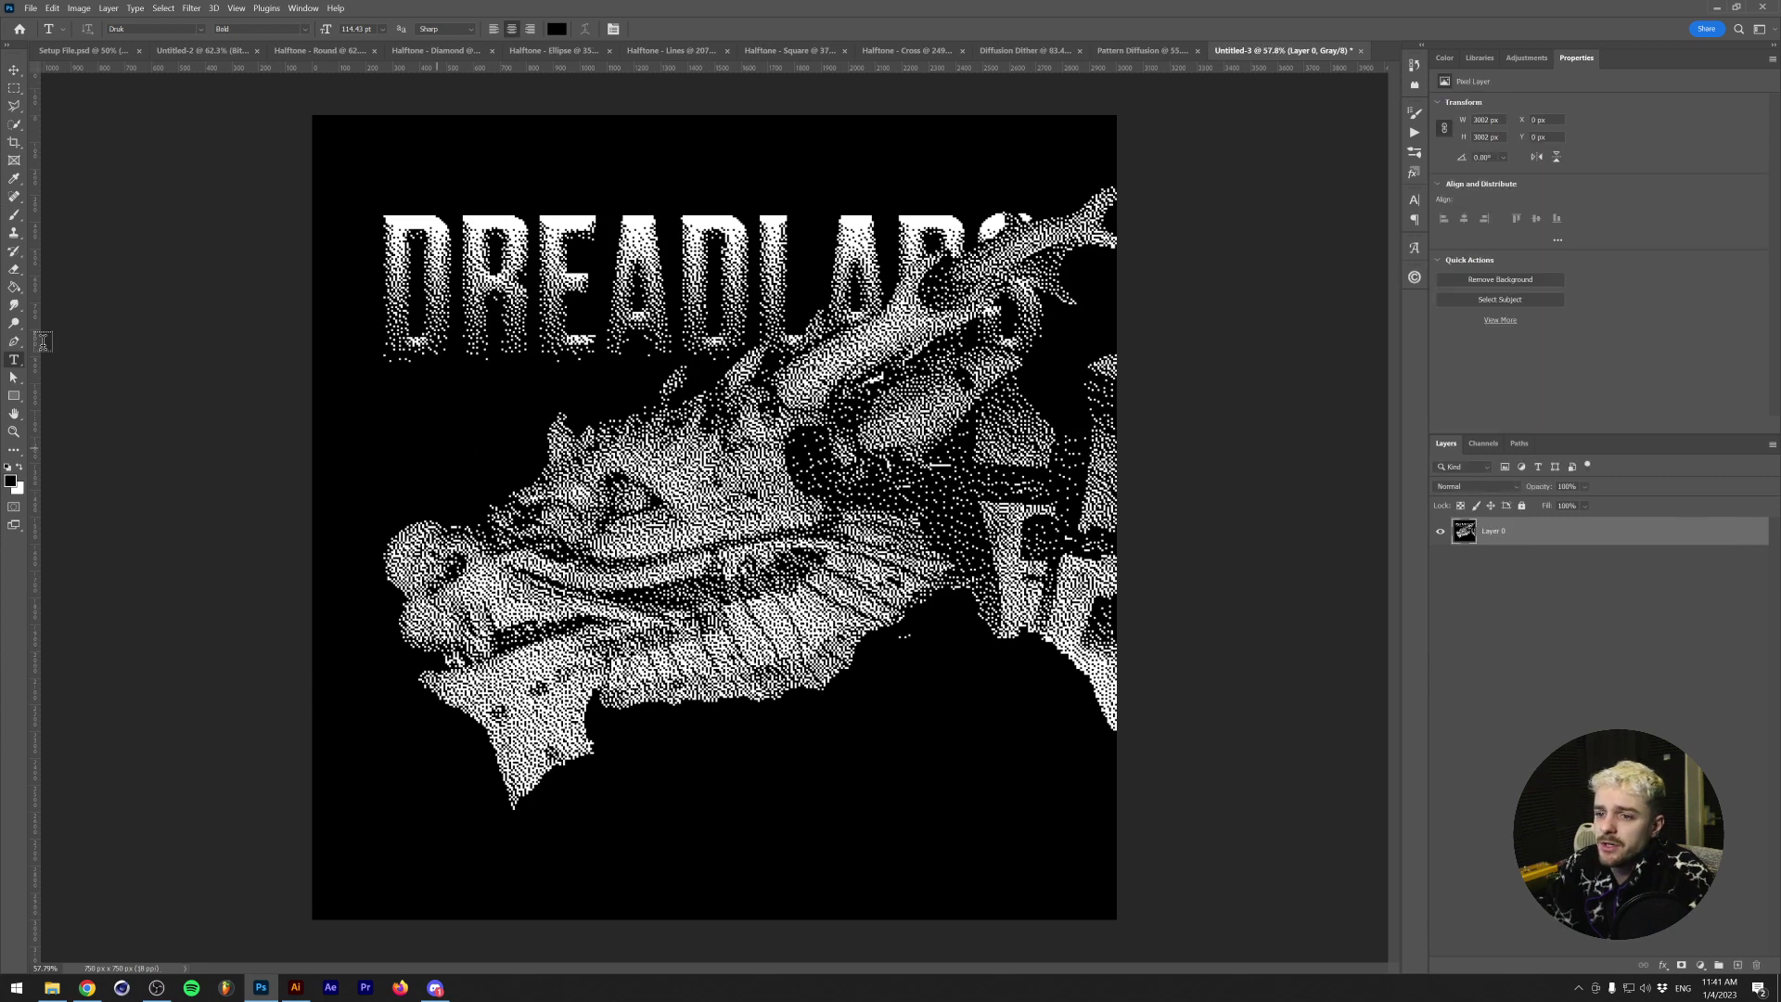
- Copy the dithered layer into Setup File.psd and align it over the original artwork
{"action": "left_click", "coordinate": [14, 69]}
{"action": "left_click", "coordinate": [79, 8]}
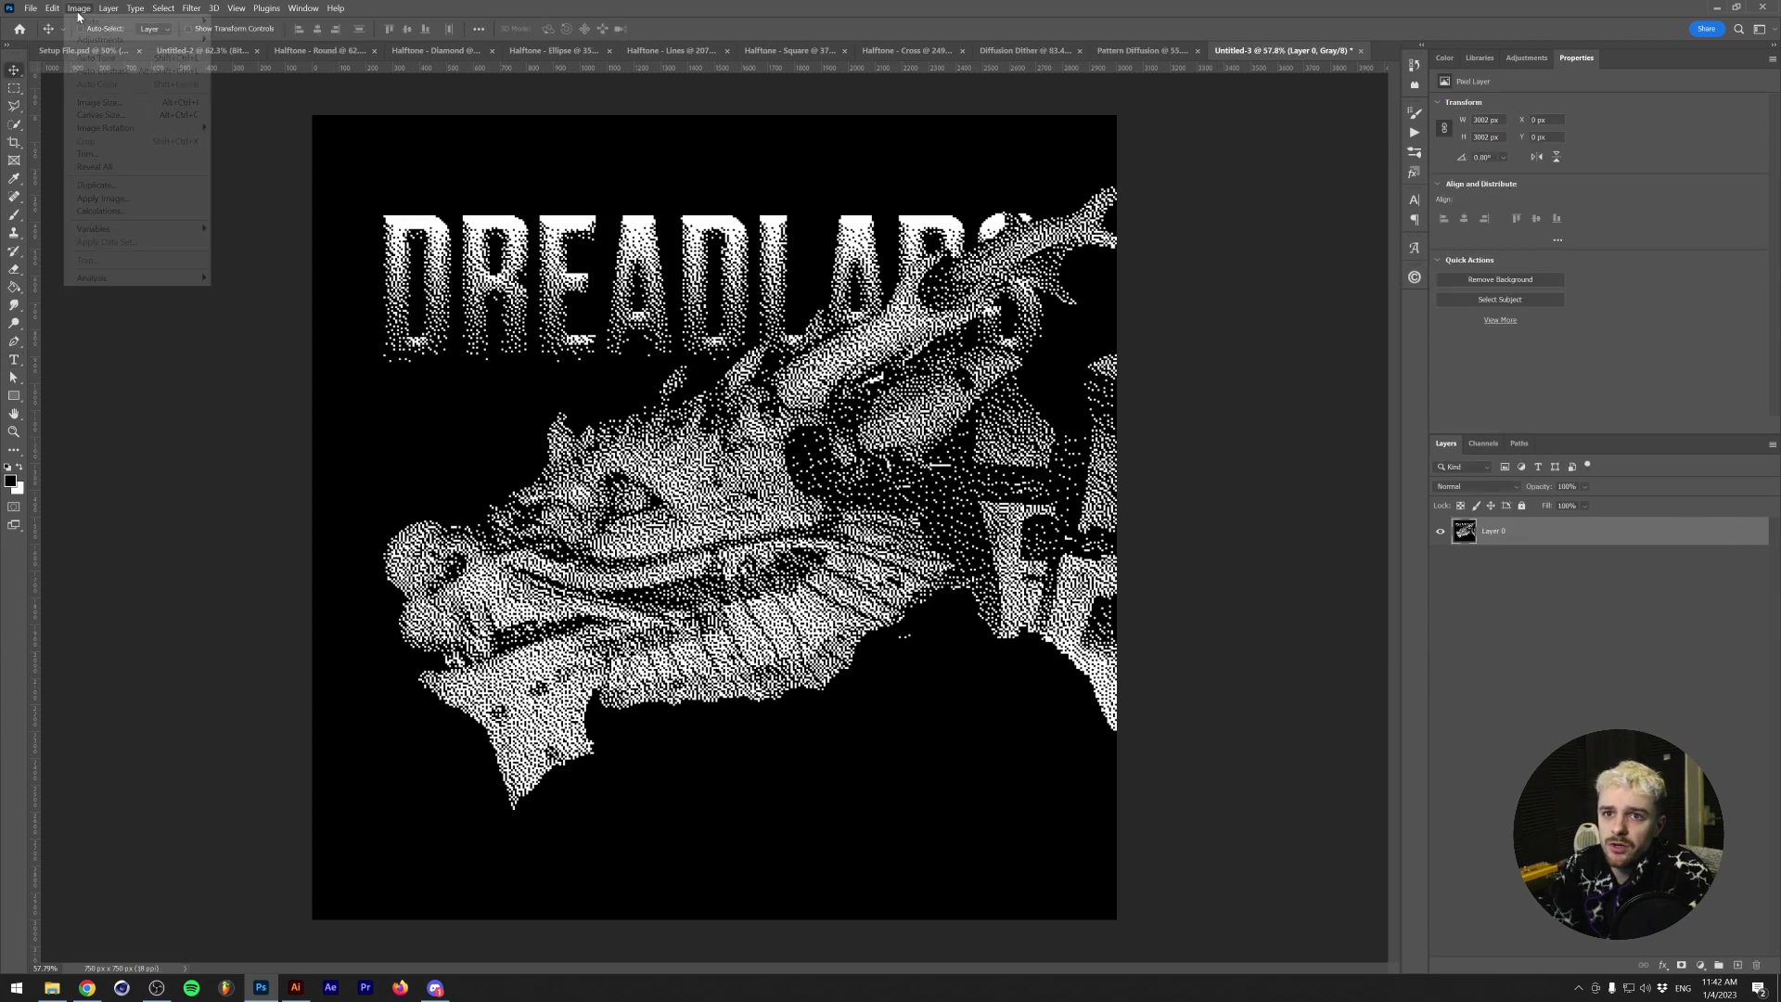
{"action": "mouse_move", "coordinate": [85, 23]}
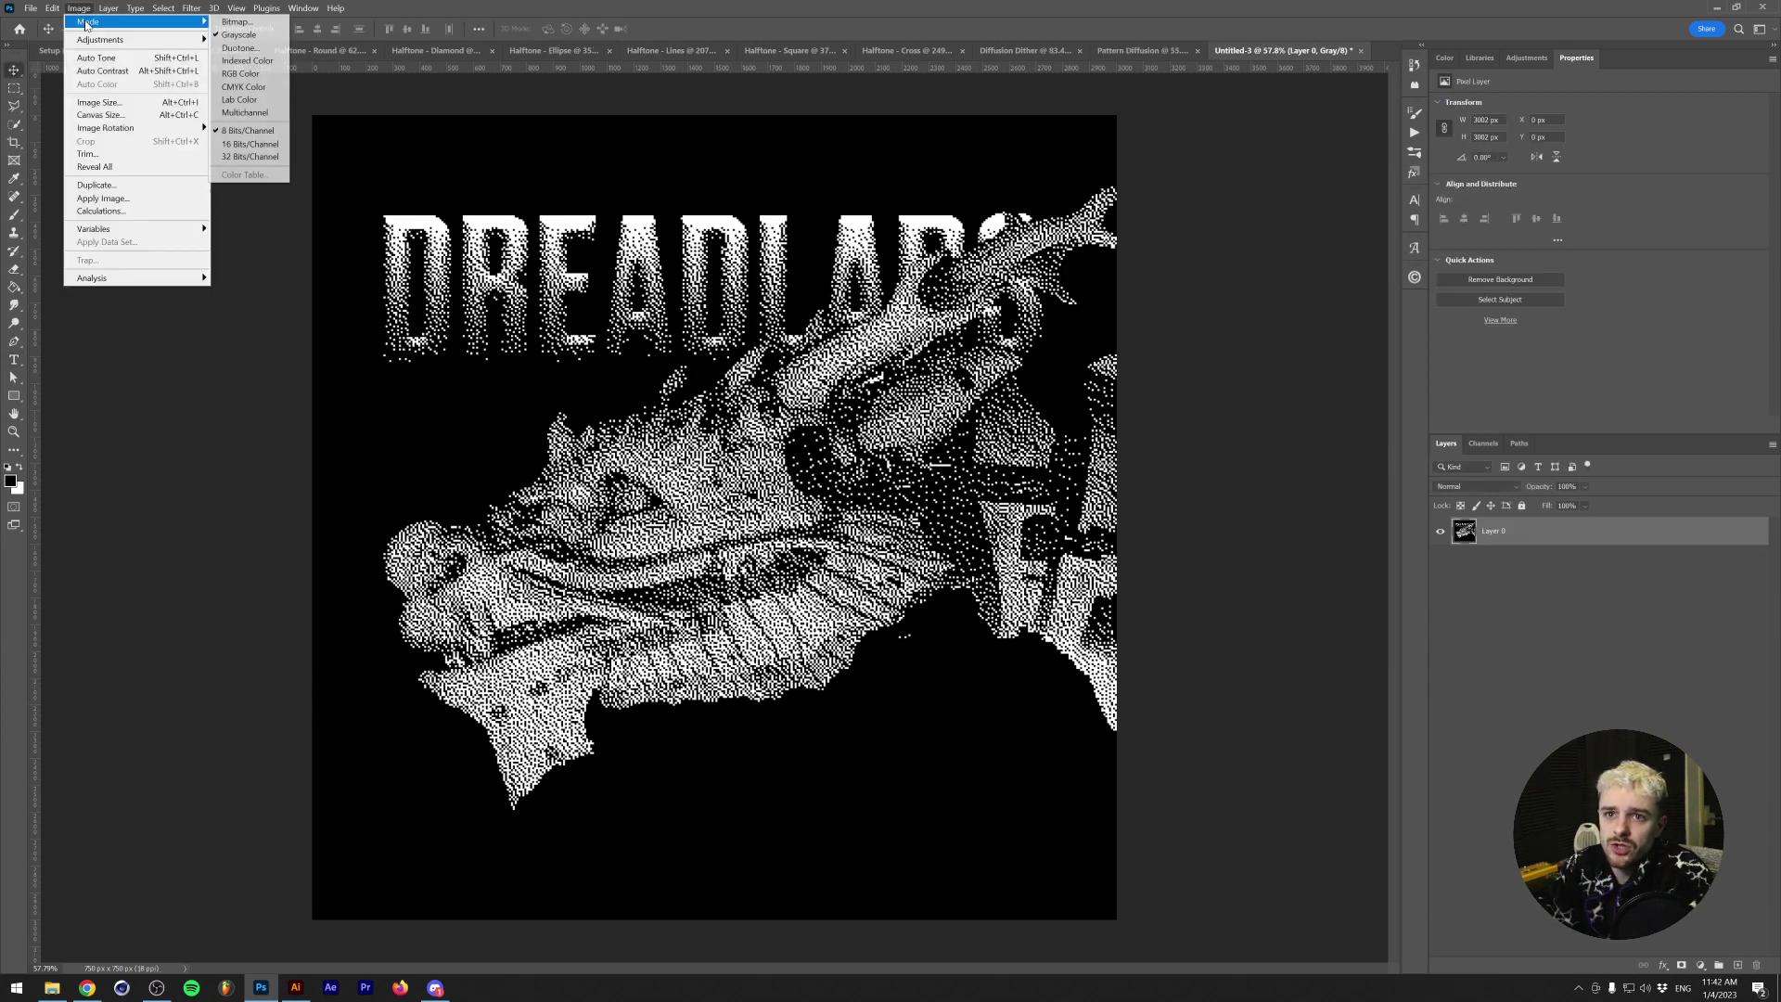
{"action": "left_click", "coordinate": [471, 7]}
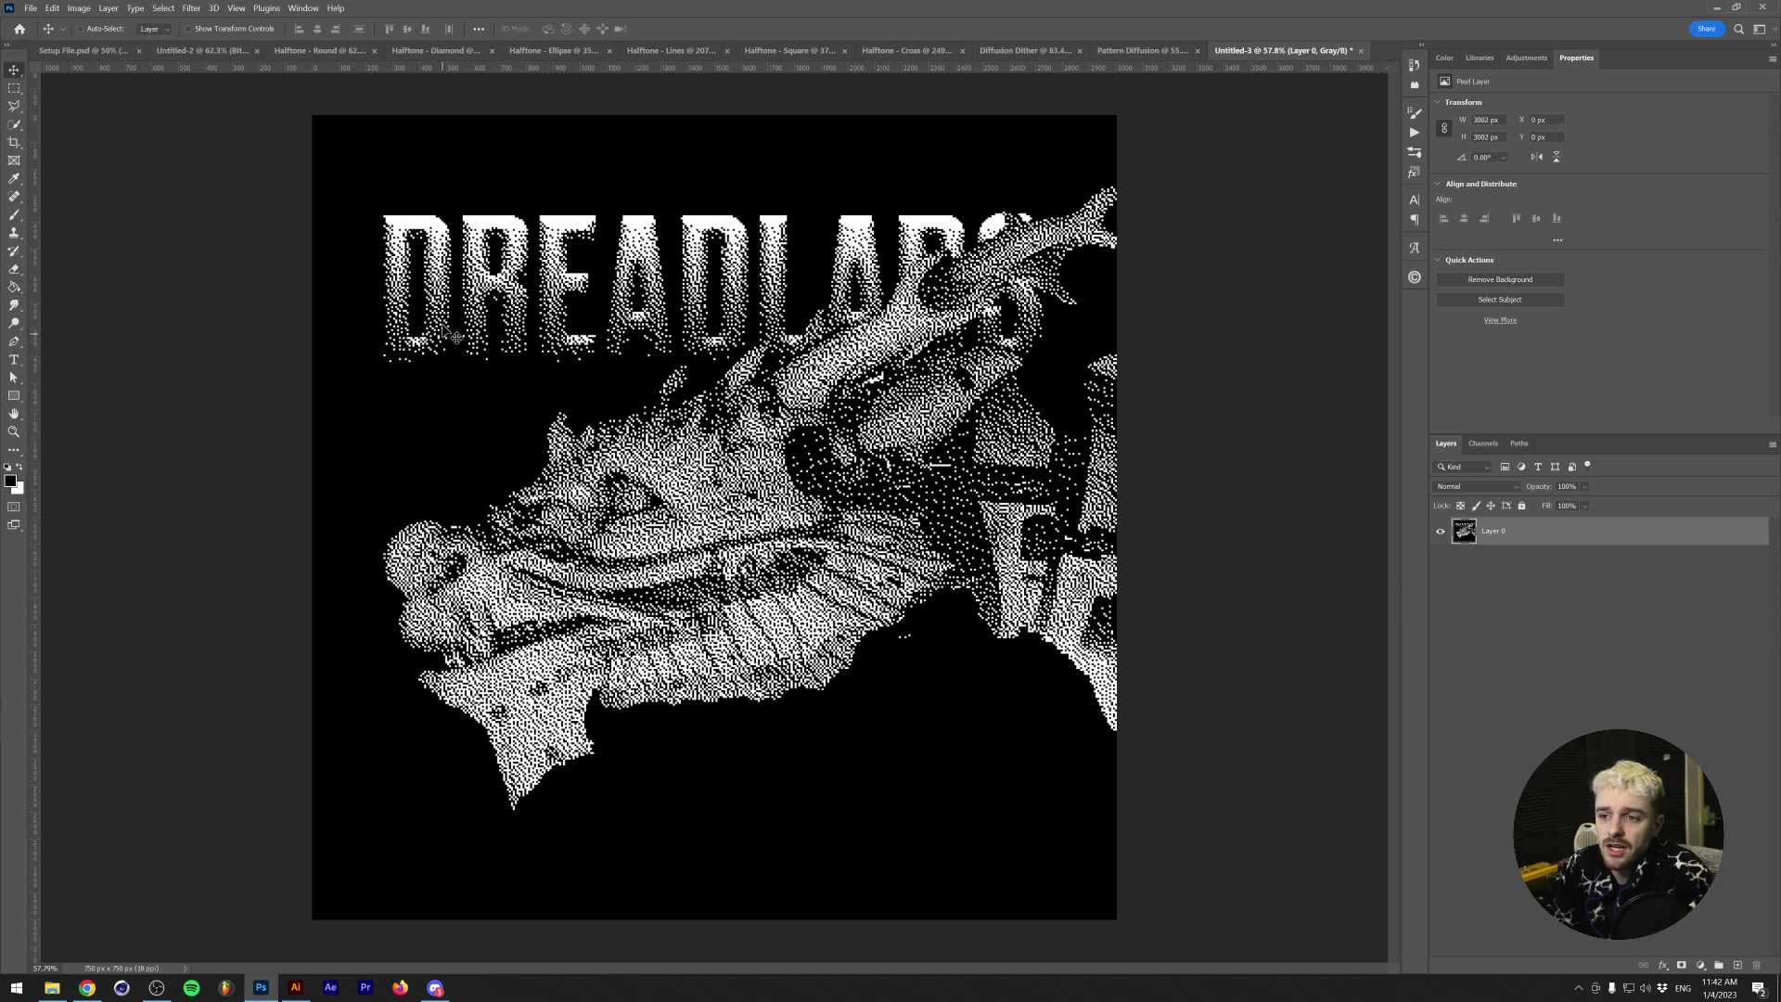
{"action": "left_click_drag", "start_coordinate": [517, 453], "coordinate": [65, 57]}
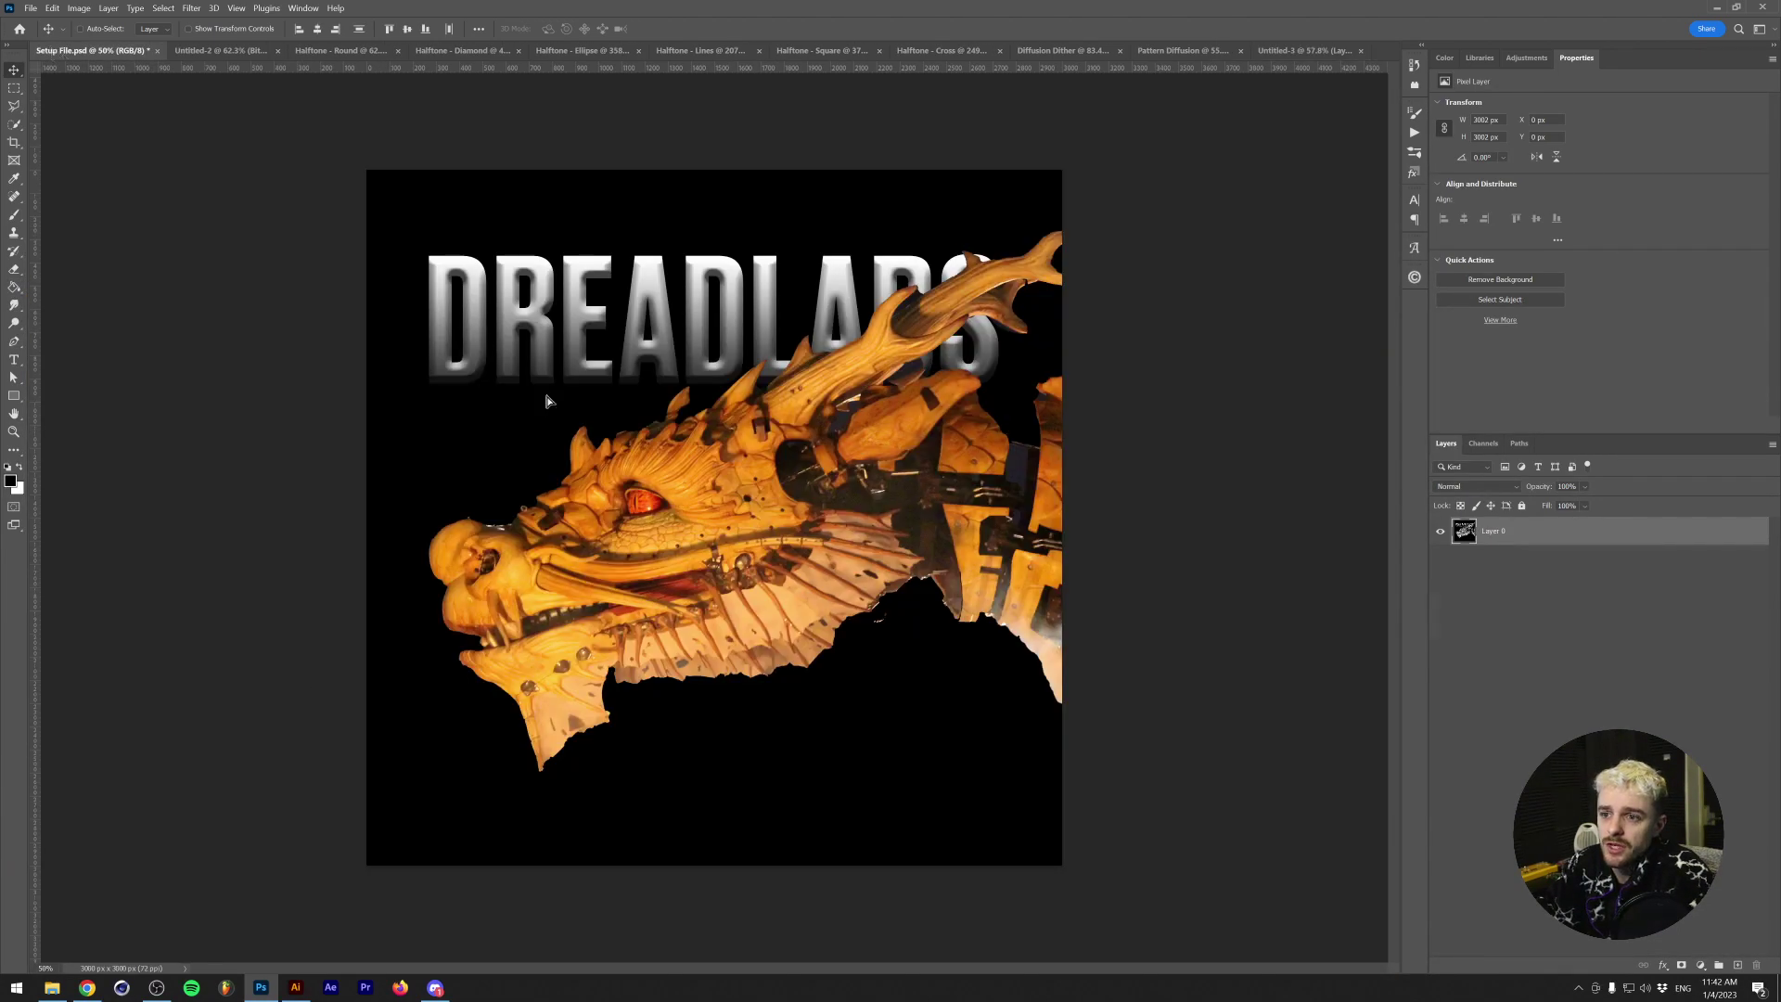
{"action": "left_click_drag", "start_coordinate": [545, 401], "coordinate": [512, 747]}
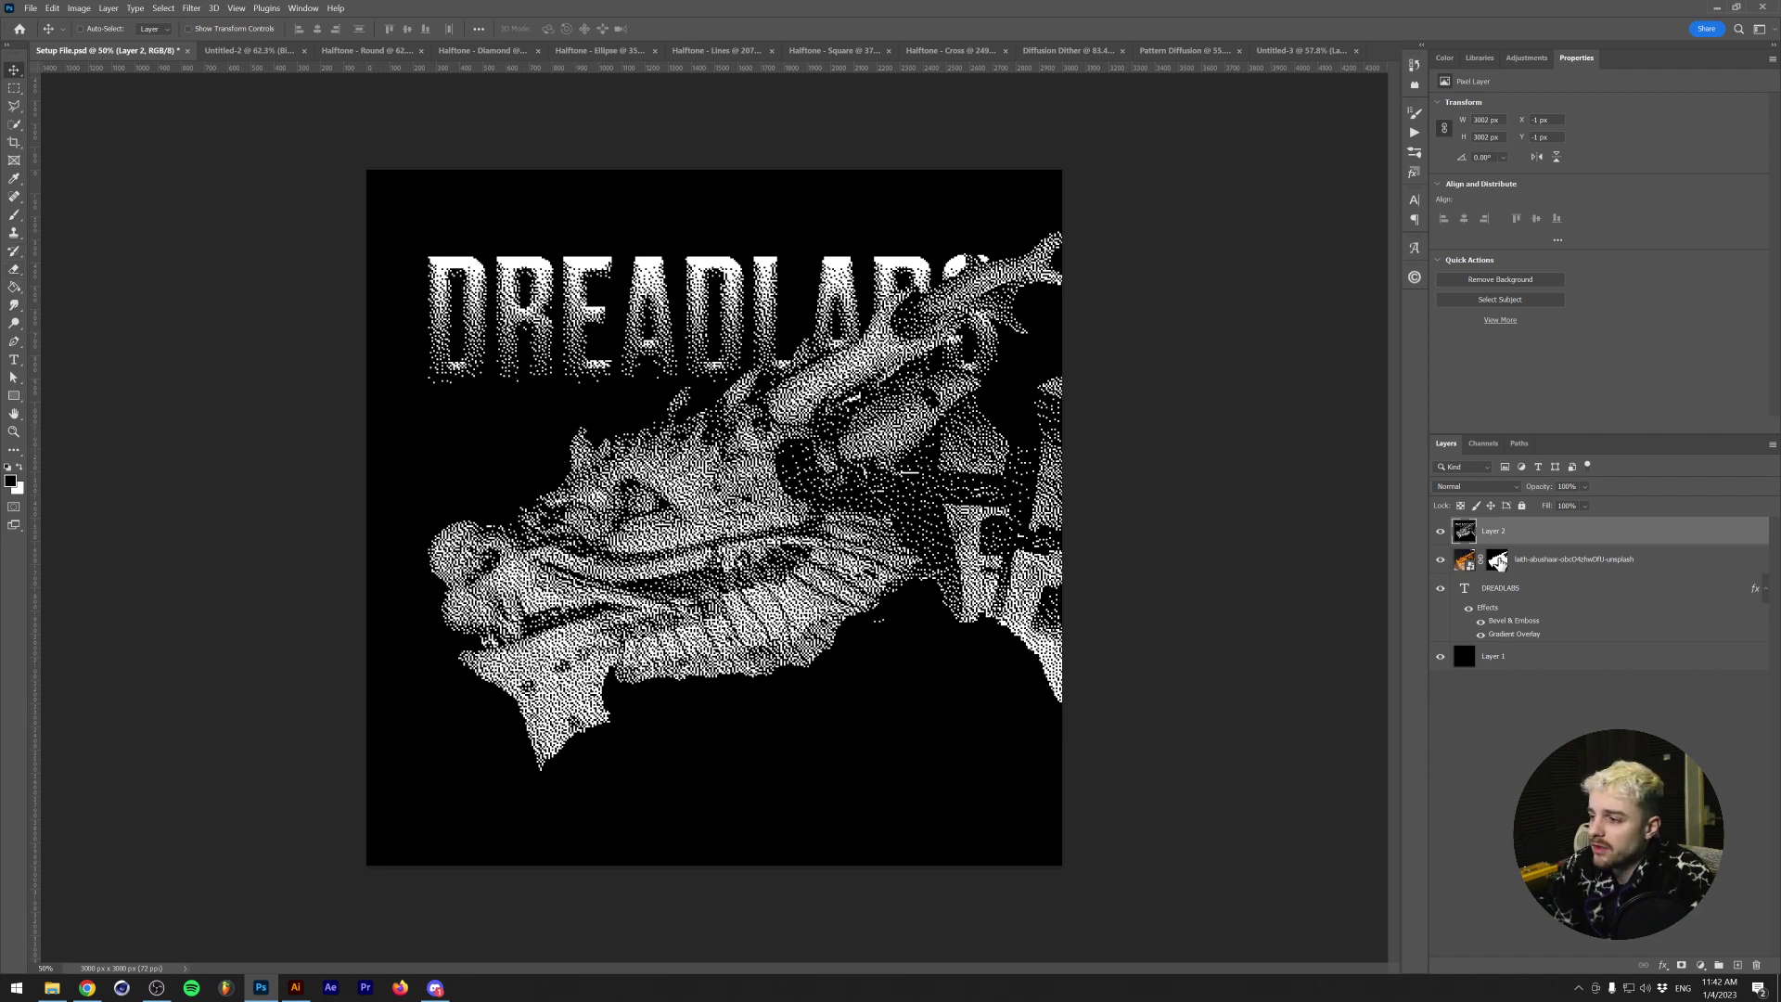
- Load the DREADLABS text's outline as a selection and use it to mask the dithered layer
{"action": "left_click", "coordinate": [1499, 560]}
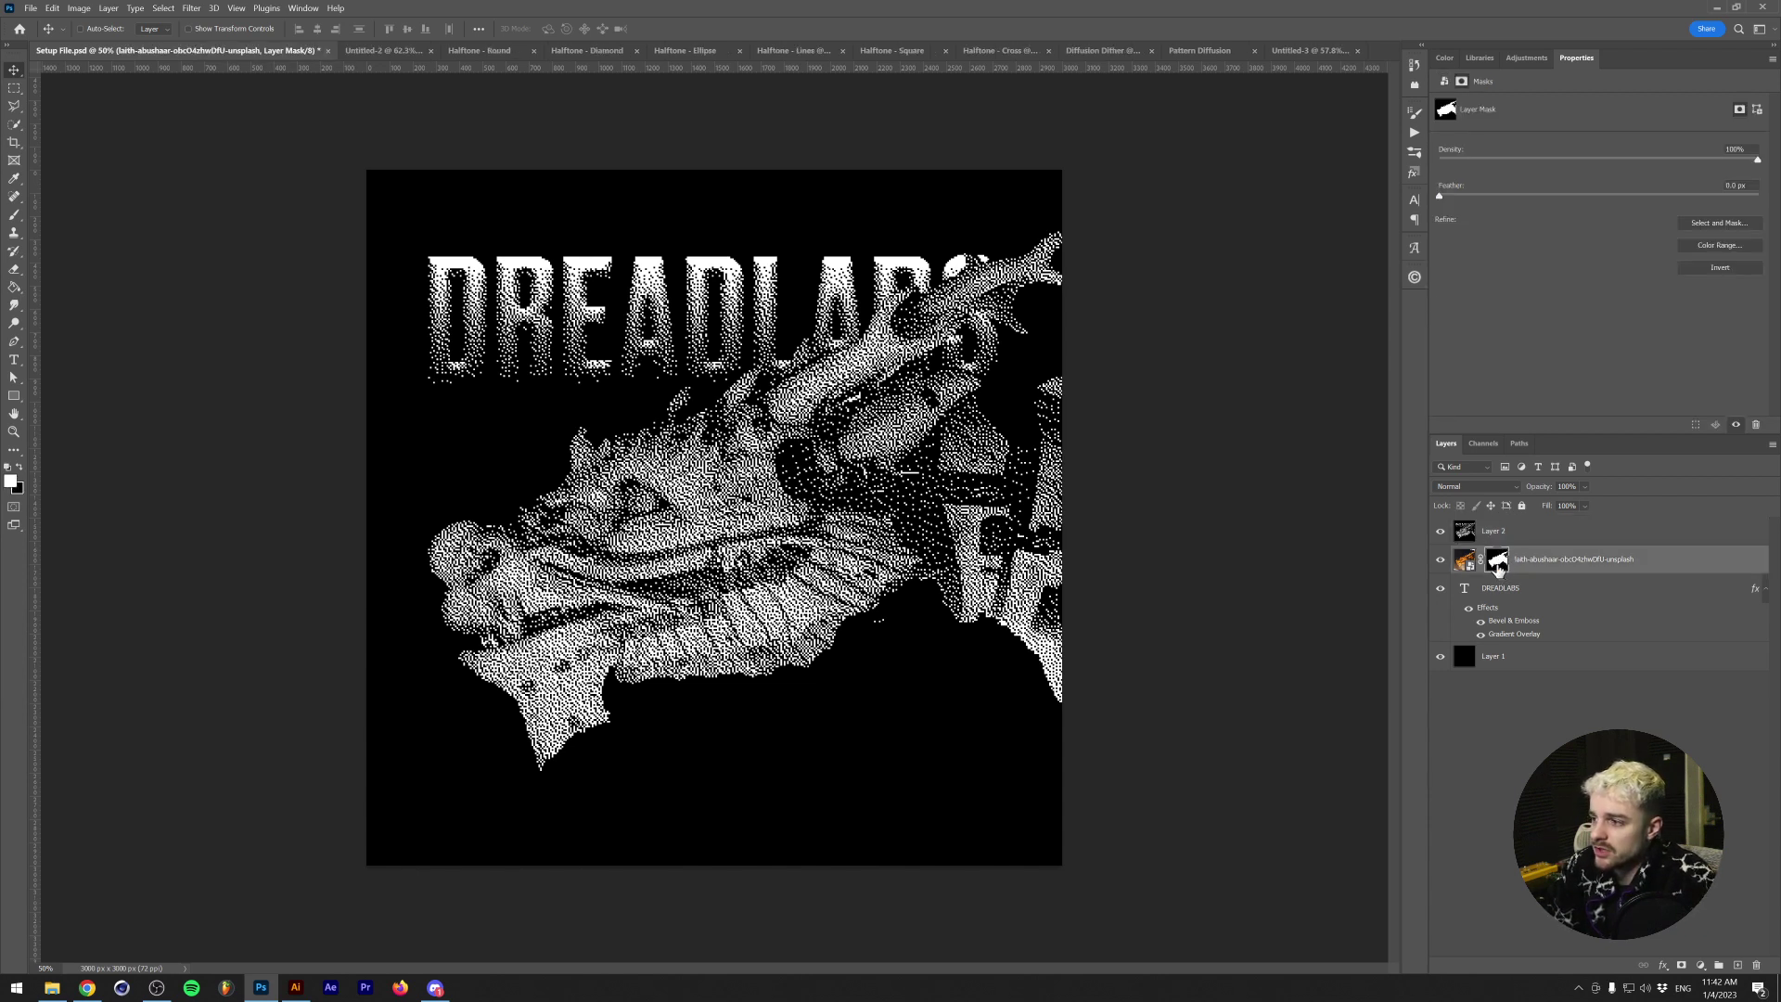
{"action": "left_click", "coordinate": [1483, 575]}
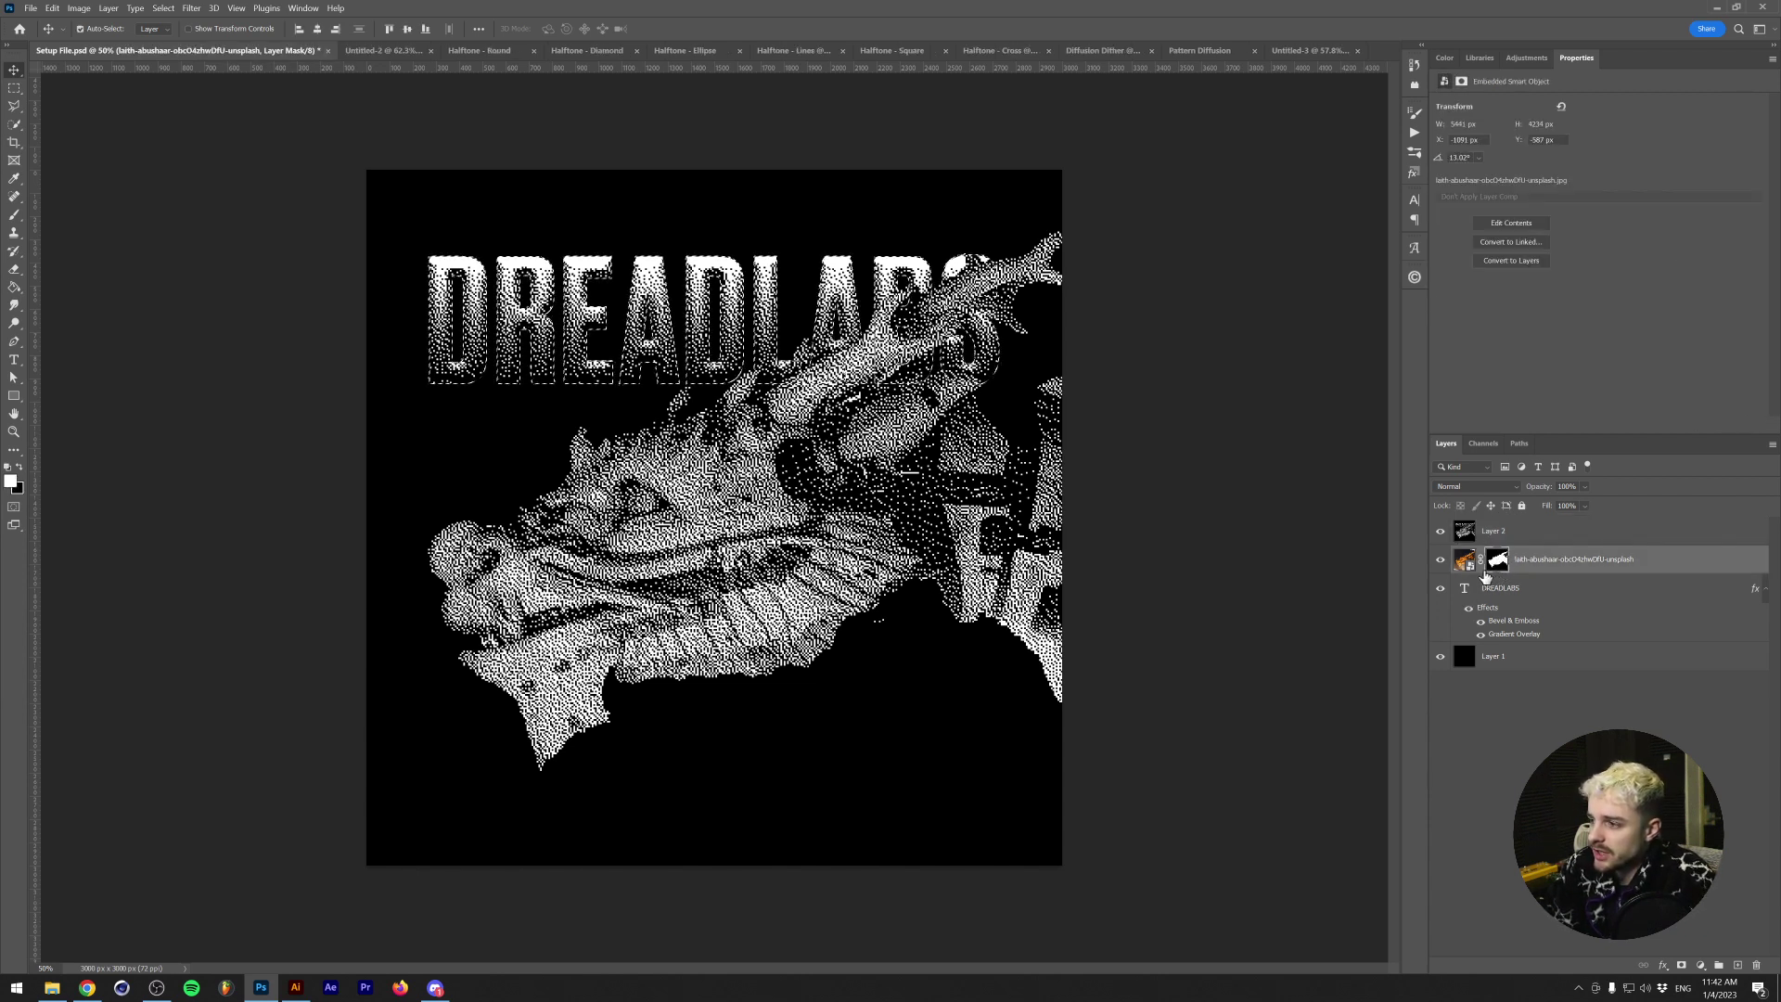
{"action": "left_click", "coordinate": [1528, 533]}
{"action": "left_click", "coordinate": [1681, 964]}
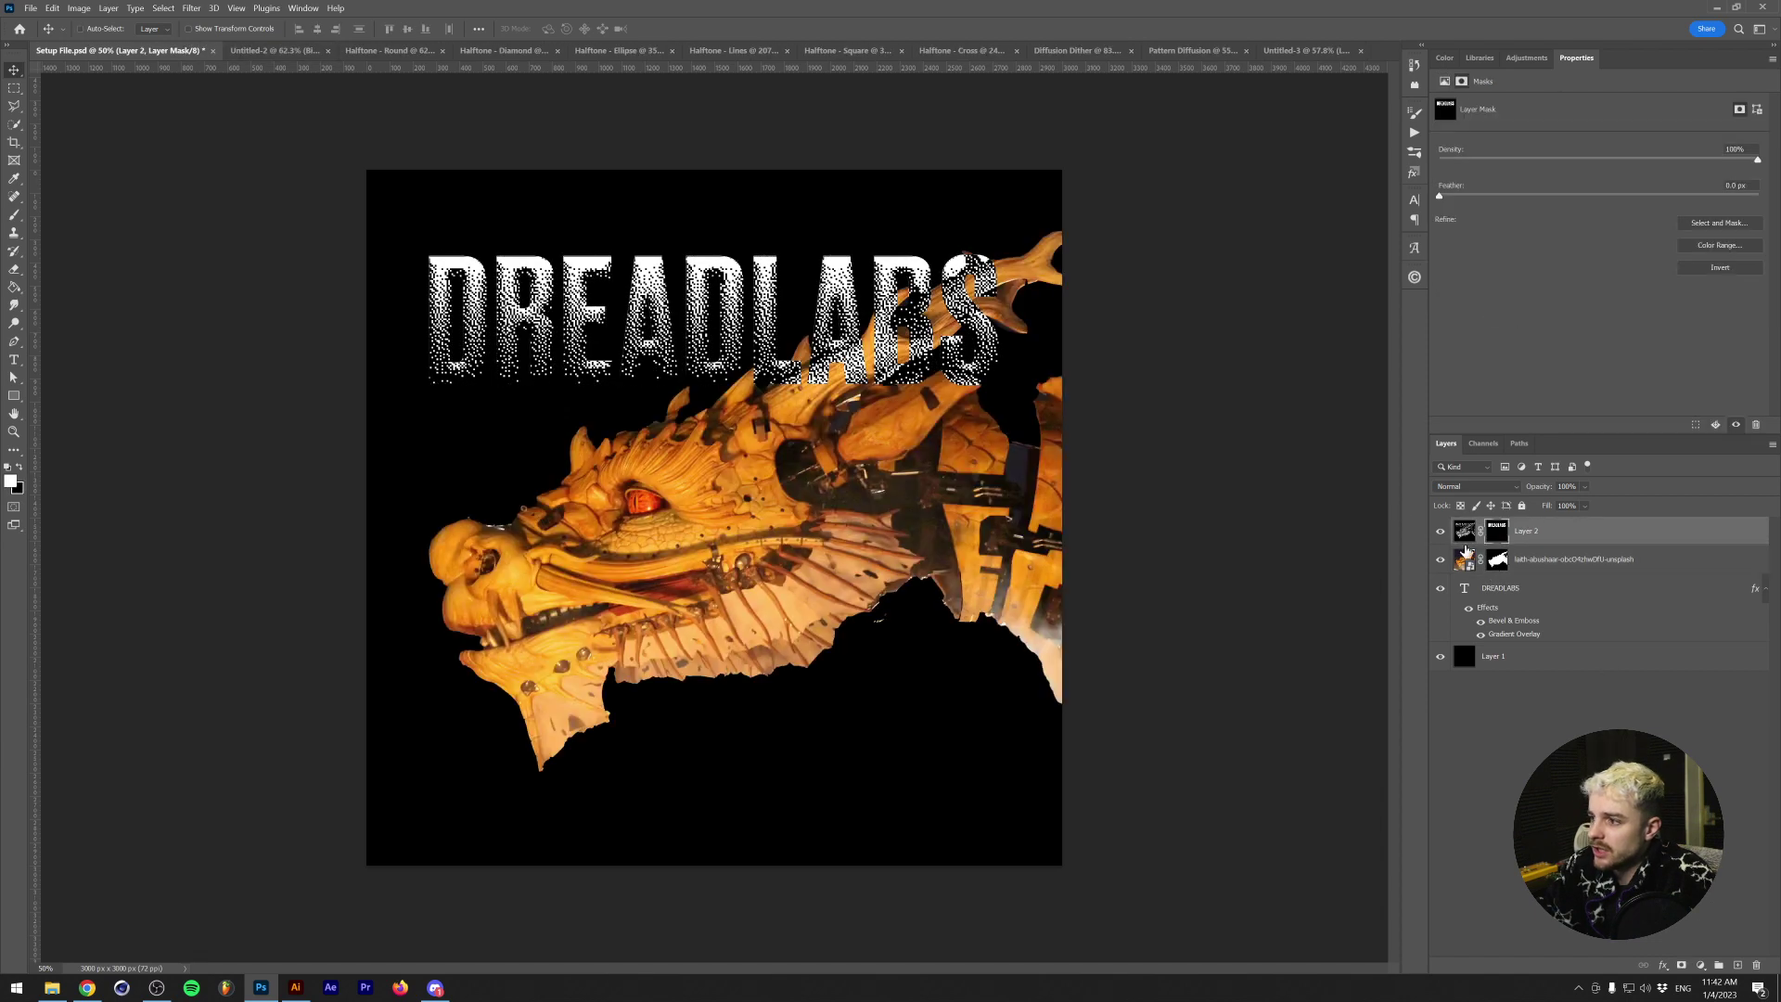
- Load the dragon's mask as a selection, fill it with white in the dithered layer's mask, and deselect
{"action": "left_click", "coordinate": [1497, 561], "text": "ctrl"}
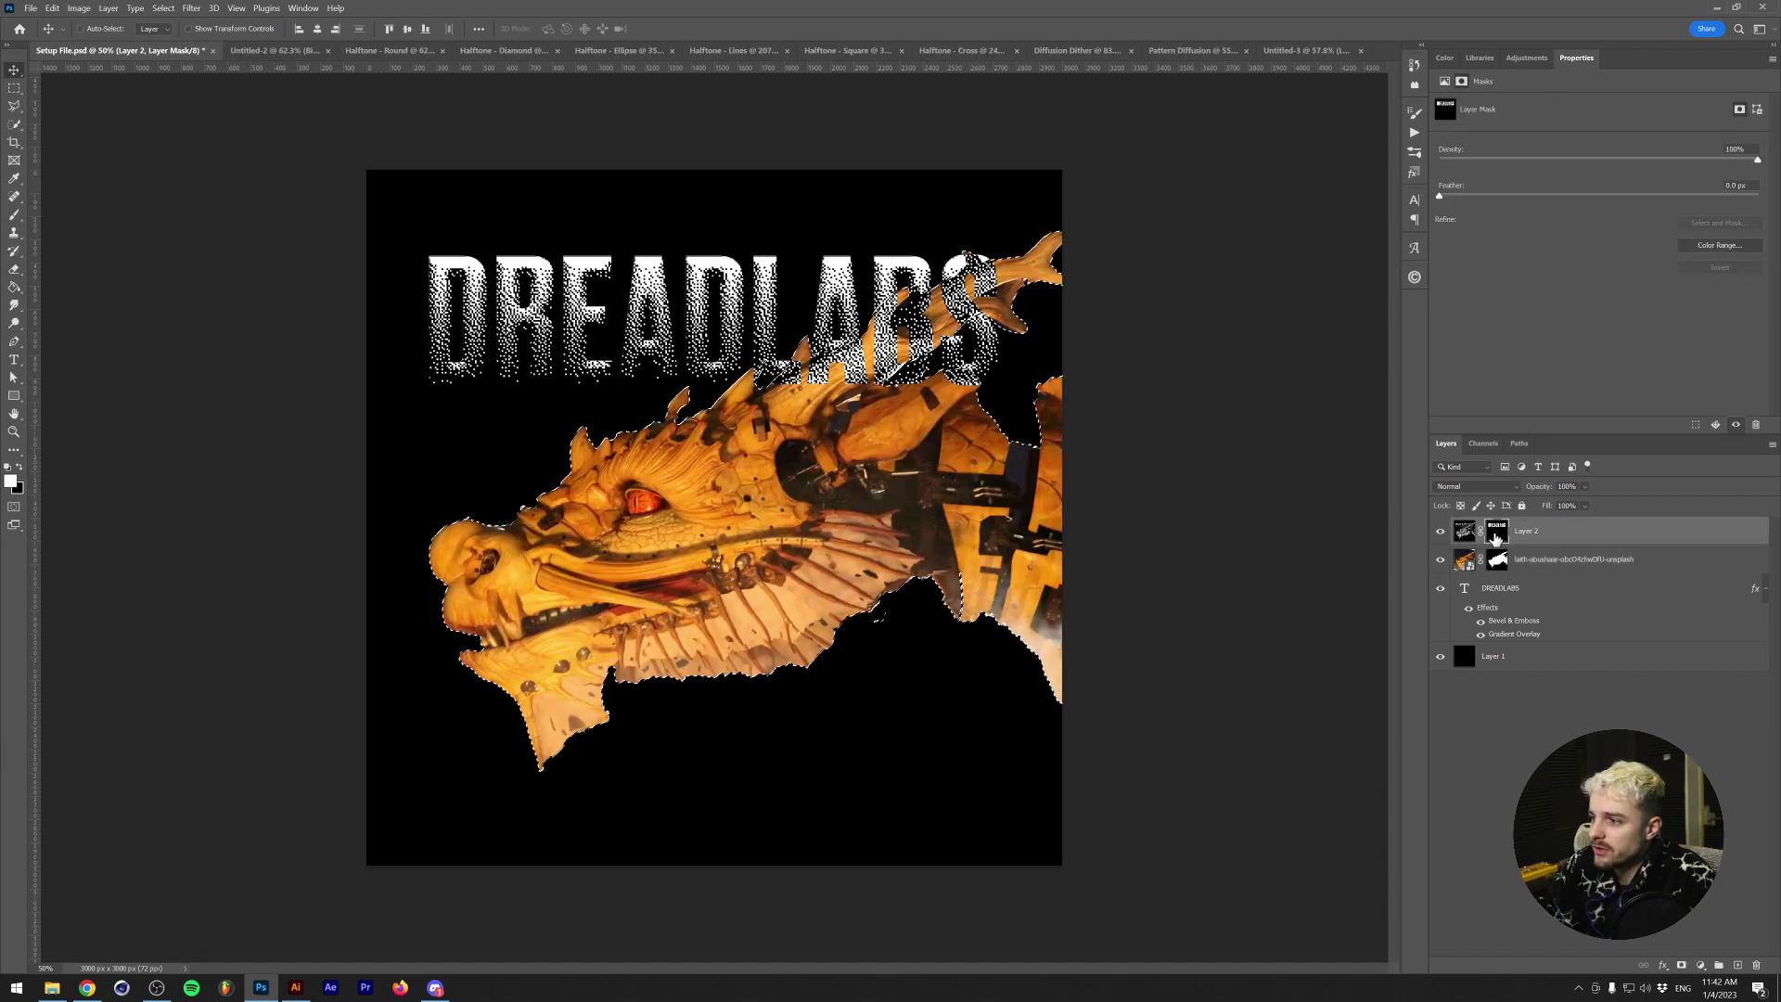
{"action": "key", "text": "x"}
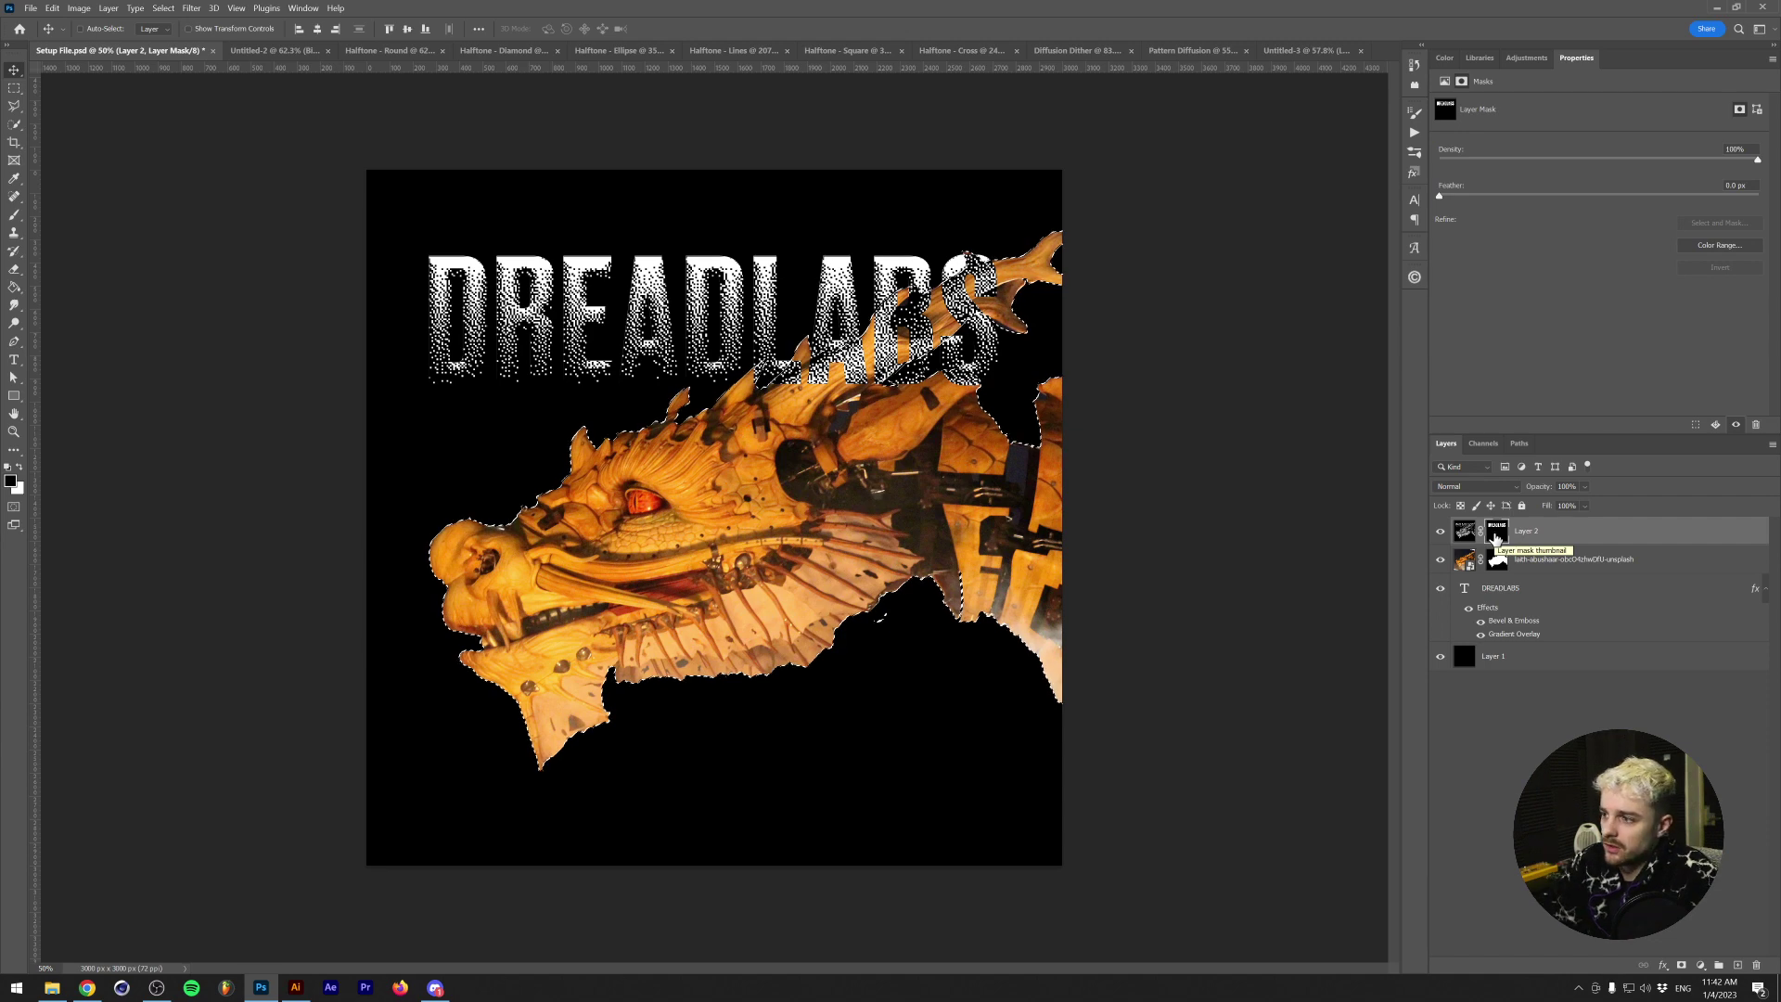
{"action": "left_click", "coordinate": [1495, 536], "text": "alt"}
{"action": "key", "text": "ctrl+BackSpace"}
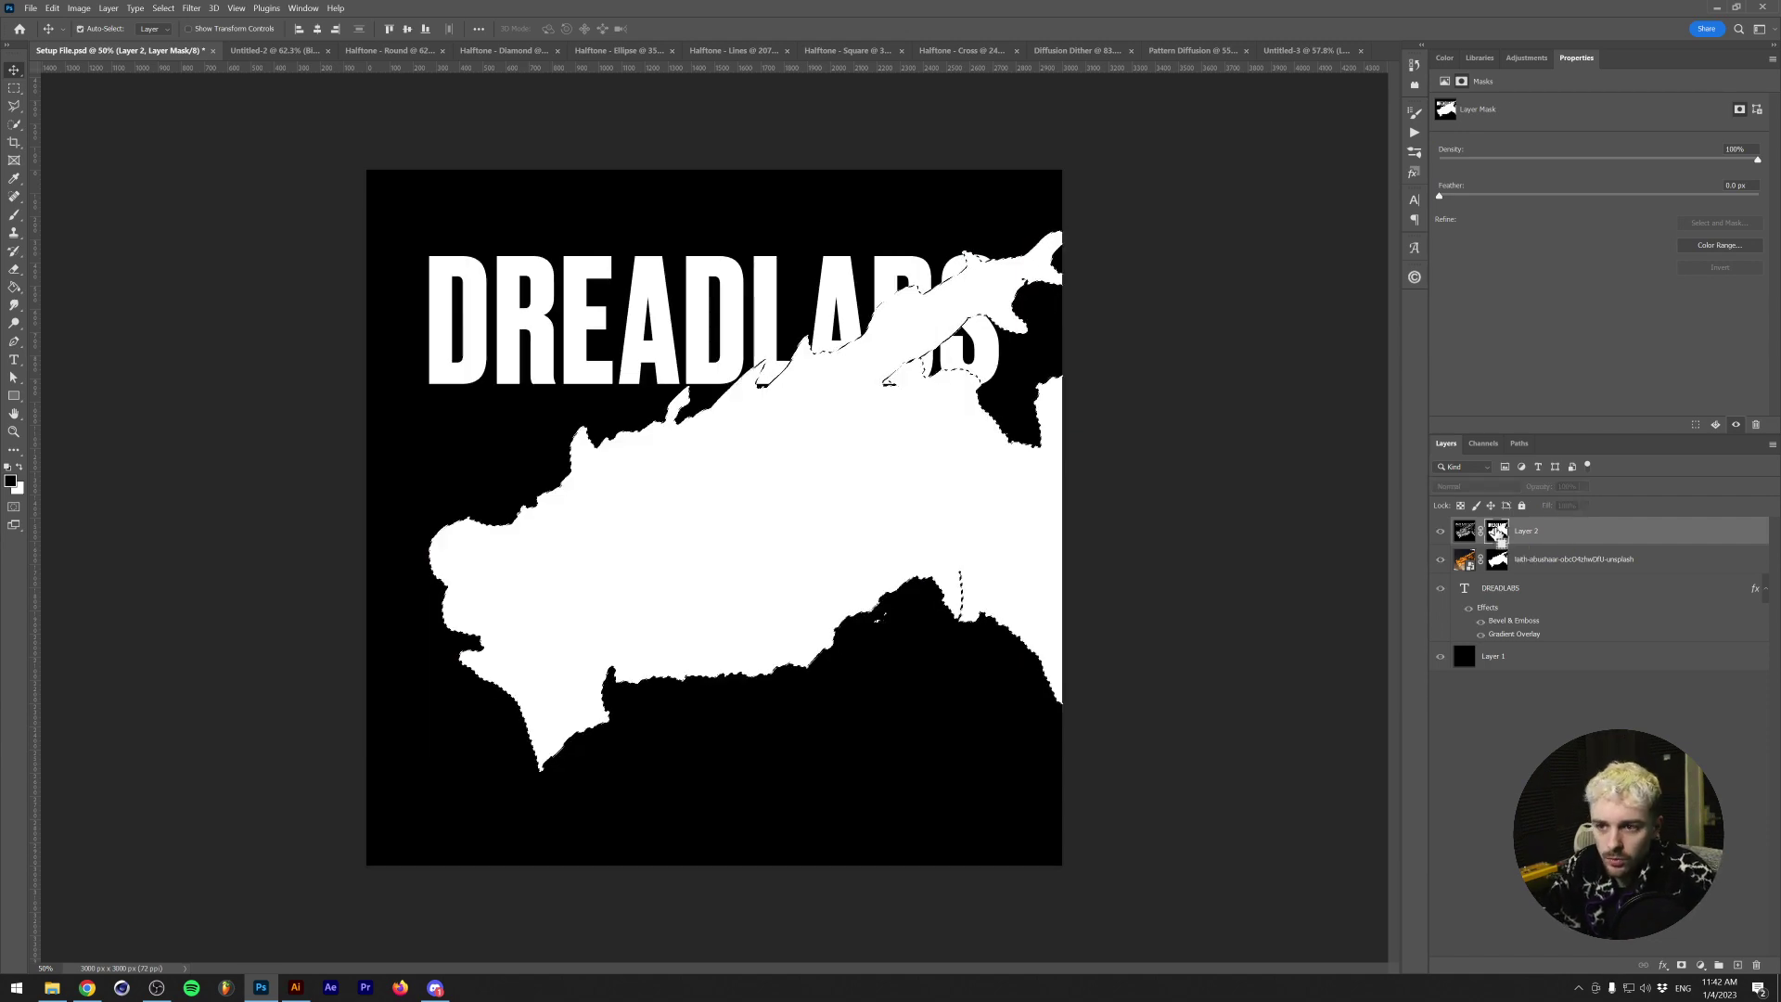
{"action": "key", "text": "ctrl+d"}
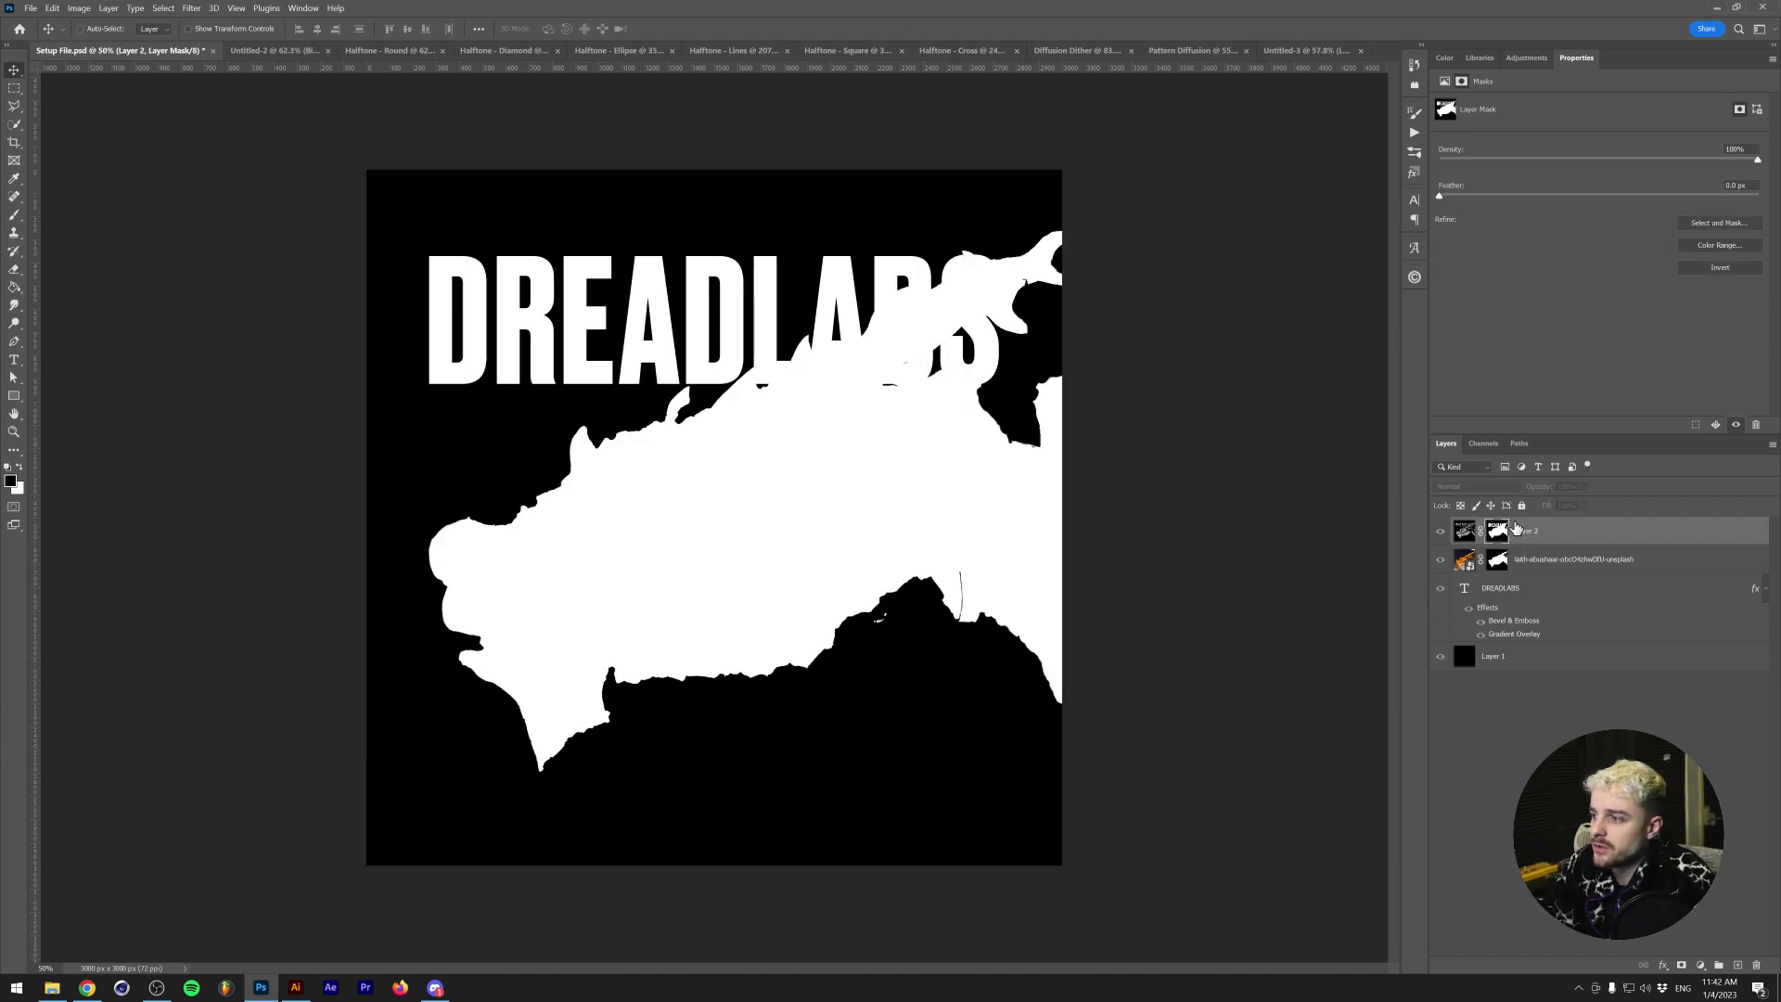
- Return from the mask view to the artwork and delete the dithered layer's mask
{"action": "left_click", "coordinate": [1505, 530], "text": "alt"}
{"action": "mouse_move", "coordinate": [804, 448]}
{"action": "left_mouse_down"}
{"action": "mouse_move", "coordinate": [942, 592]}
{"action": "mouse_move", "coordinate": [764, 429]}
{"action": "mouse_move", "coordinate": [777, 535]}
{"action": "mouse_move", "coordinate": [743, 535]}
{"action": "mouse_move", "coordinate": [805, 443]}
{"action": "left_mouse_up"}
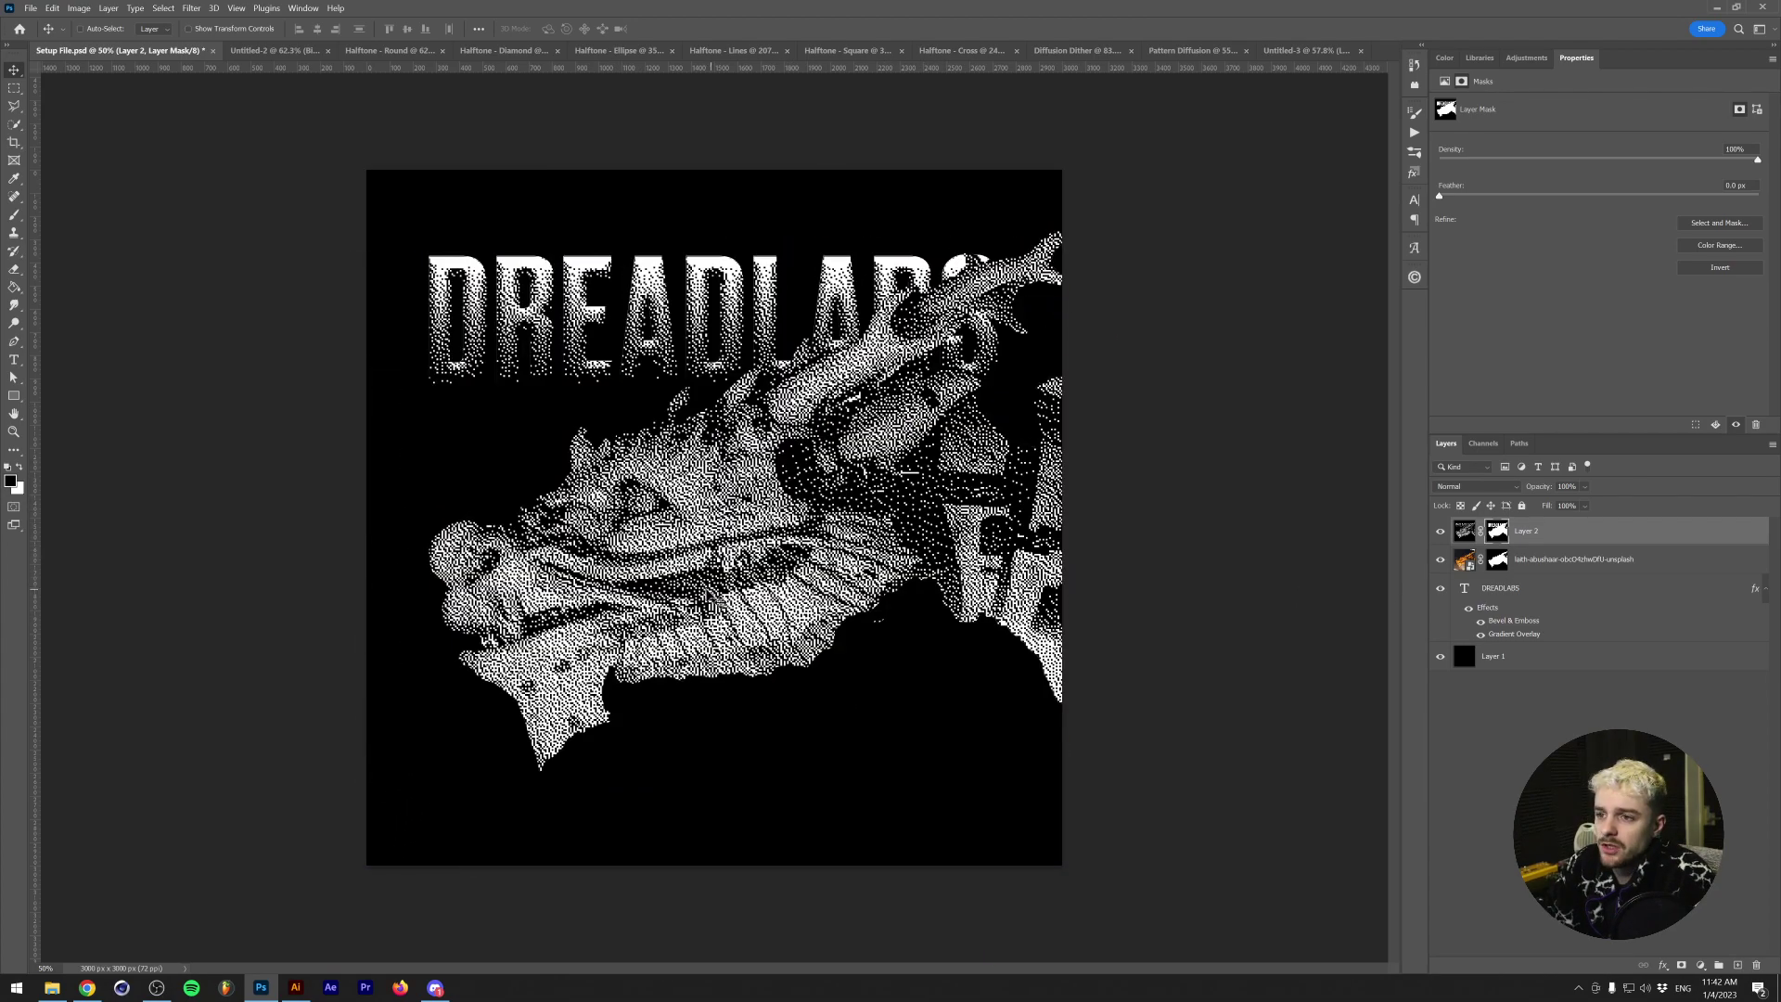
{"action": "right_click", "coordinate": [1496, 533]}
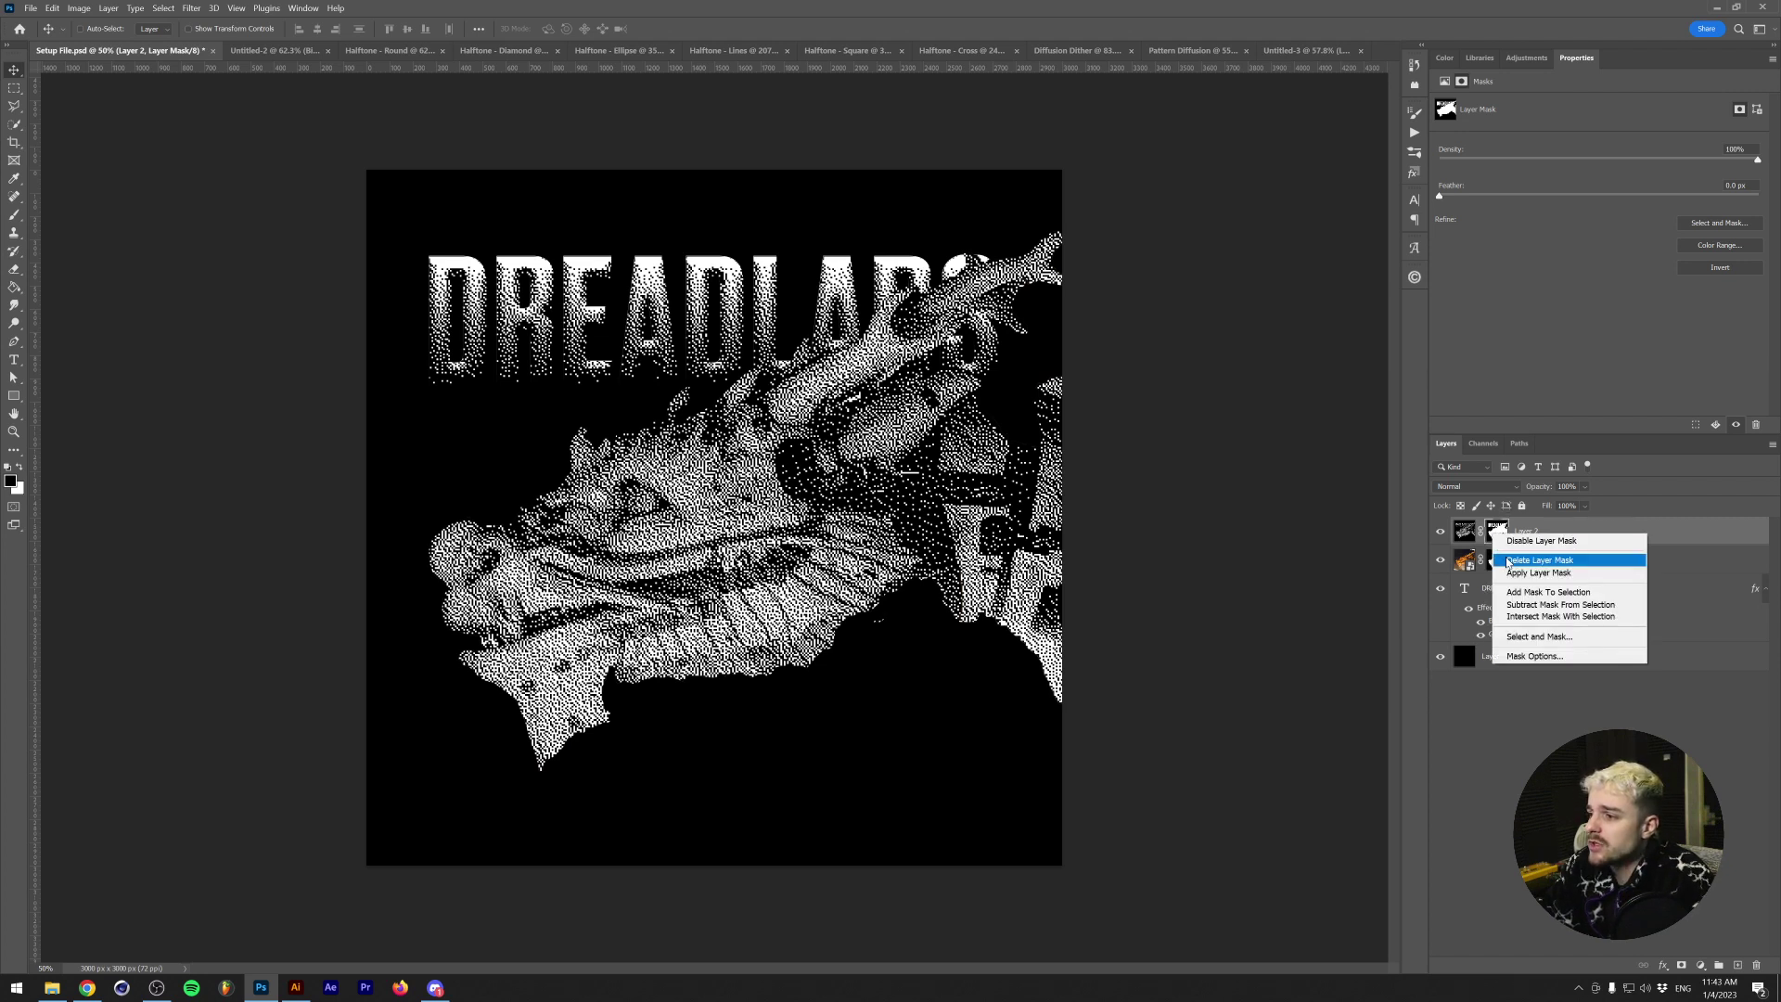
{"action": "left_click", "coordinate": [1530, 562]}
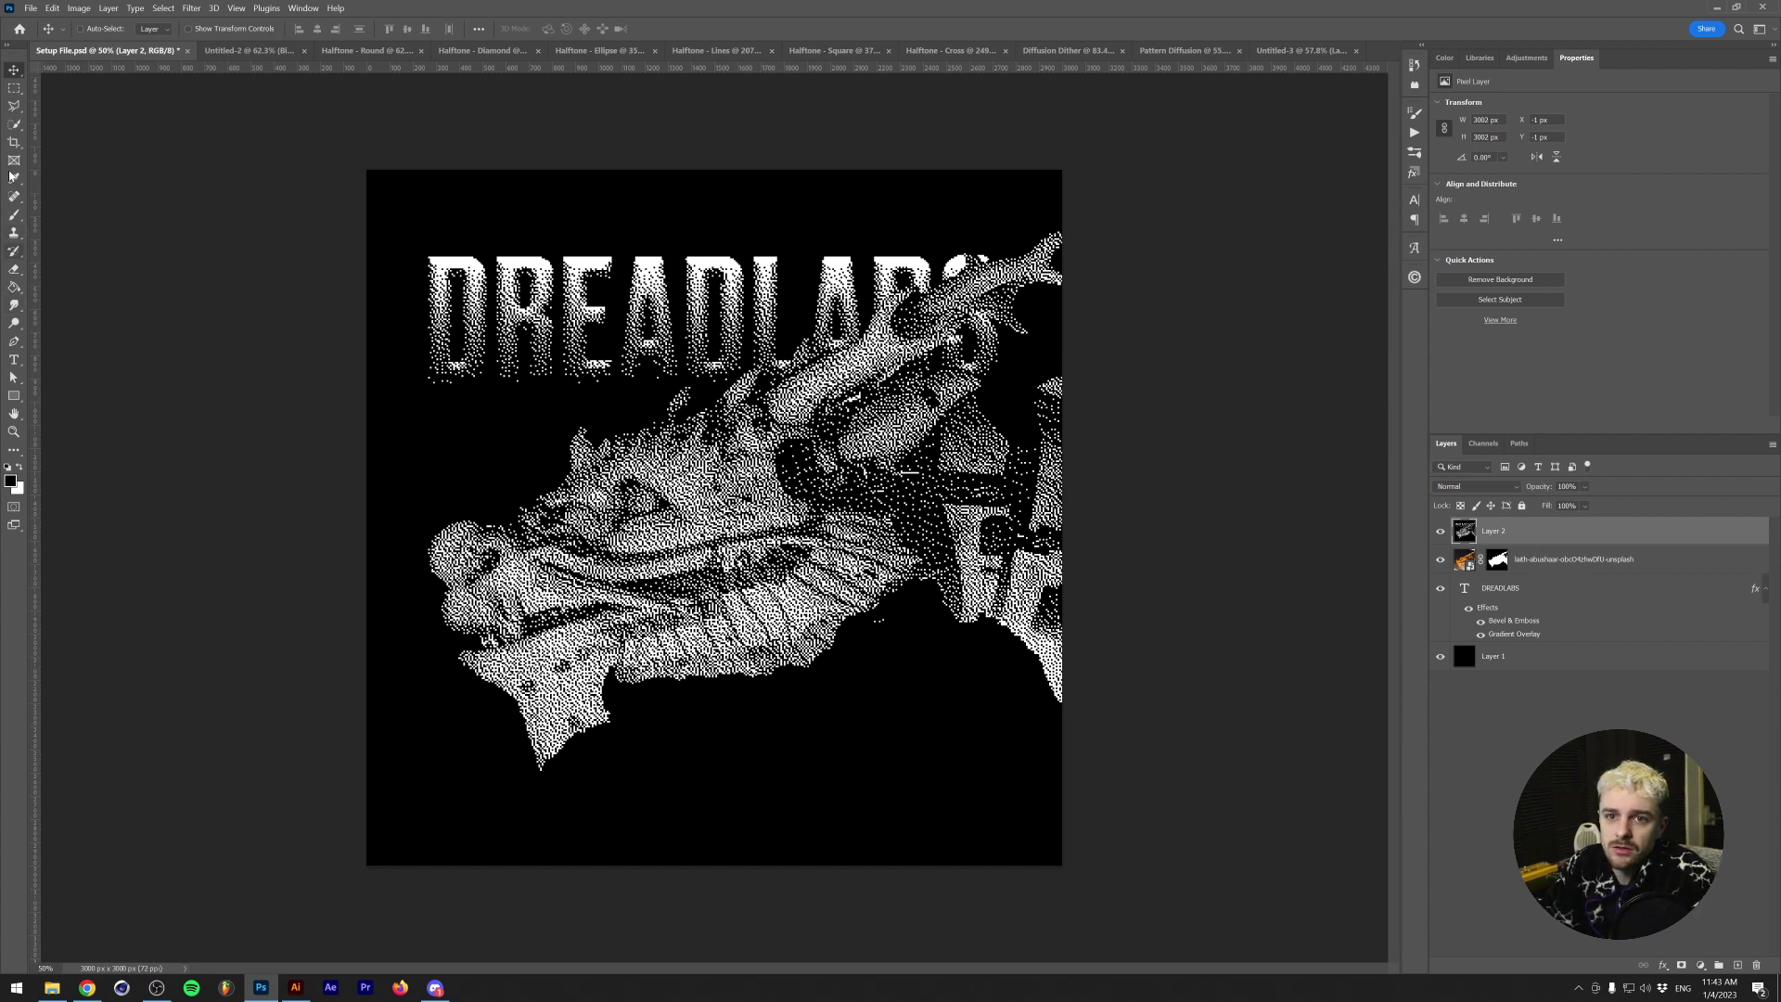
- Select all black areas of the dithered layer with the Magic Wand, delete them, and deselect
{"action": "left_click", "coordinate": [14, 123]}
{"action": "right_click", "coordinate": [14, 124]}
{"action": "left_click", "coordinate": [60, 150]}
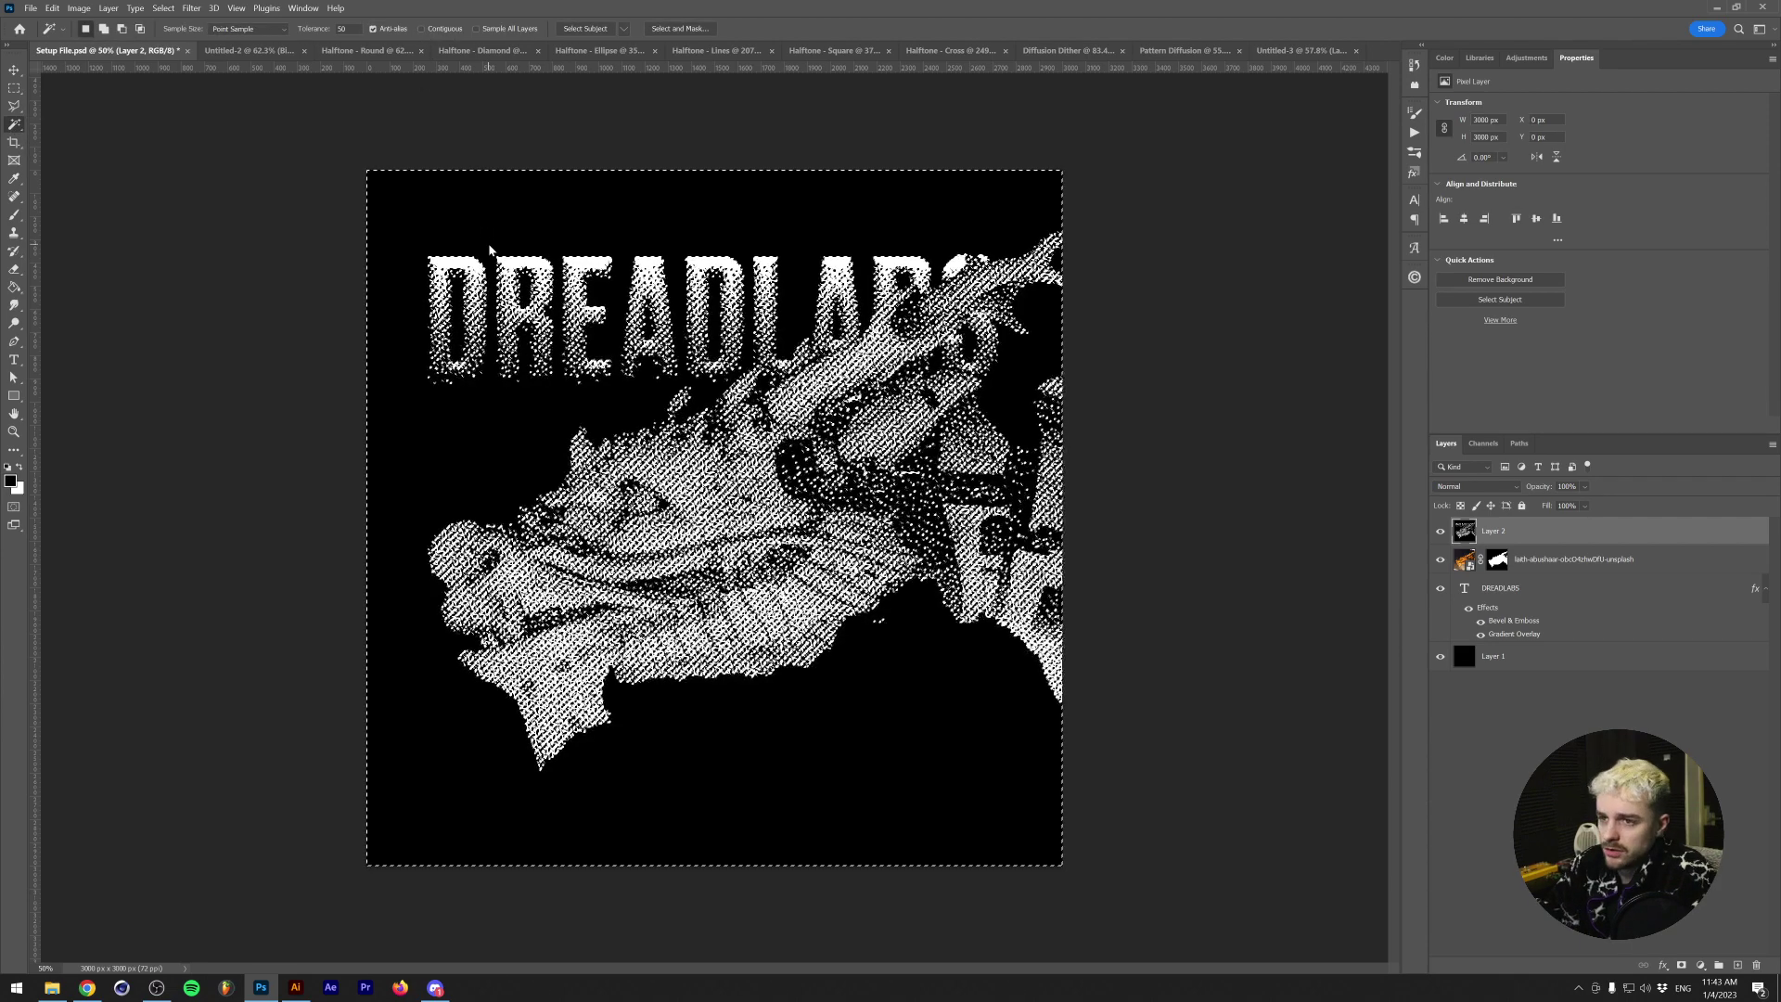
{"action": "key", "text": "ctrl+a"}
{"action": "key", "text": "Delete"}
{"action": "key", "text": "ctrl+d"}
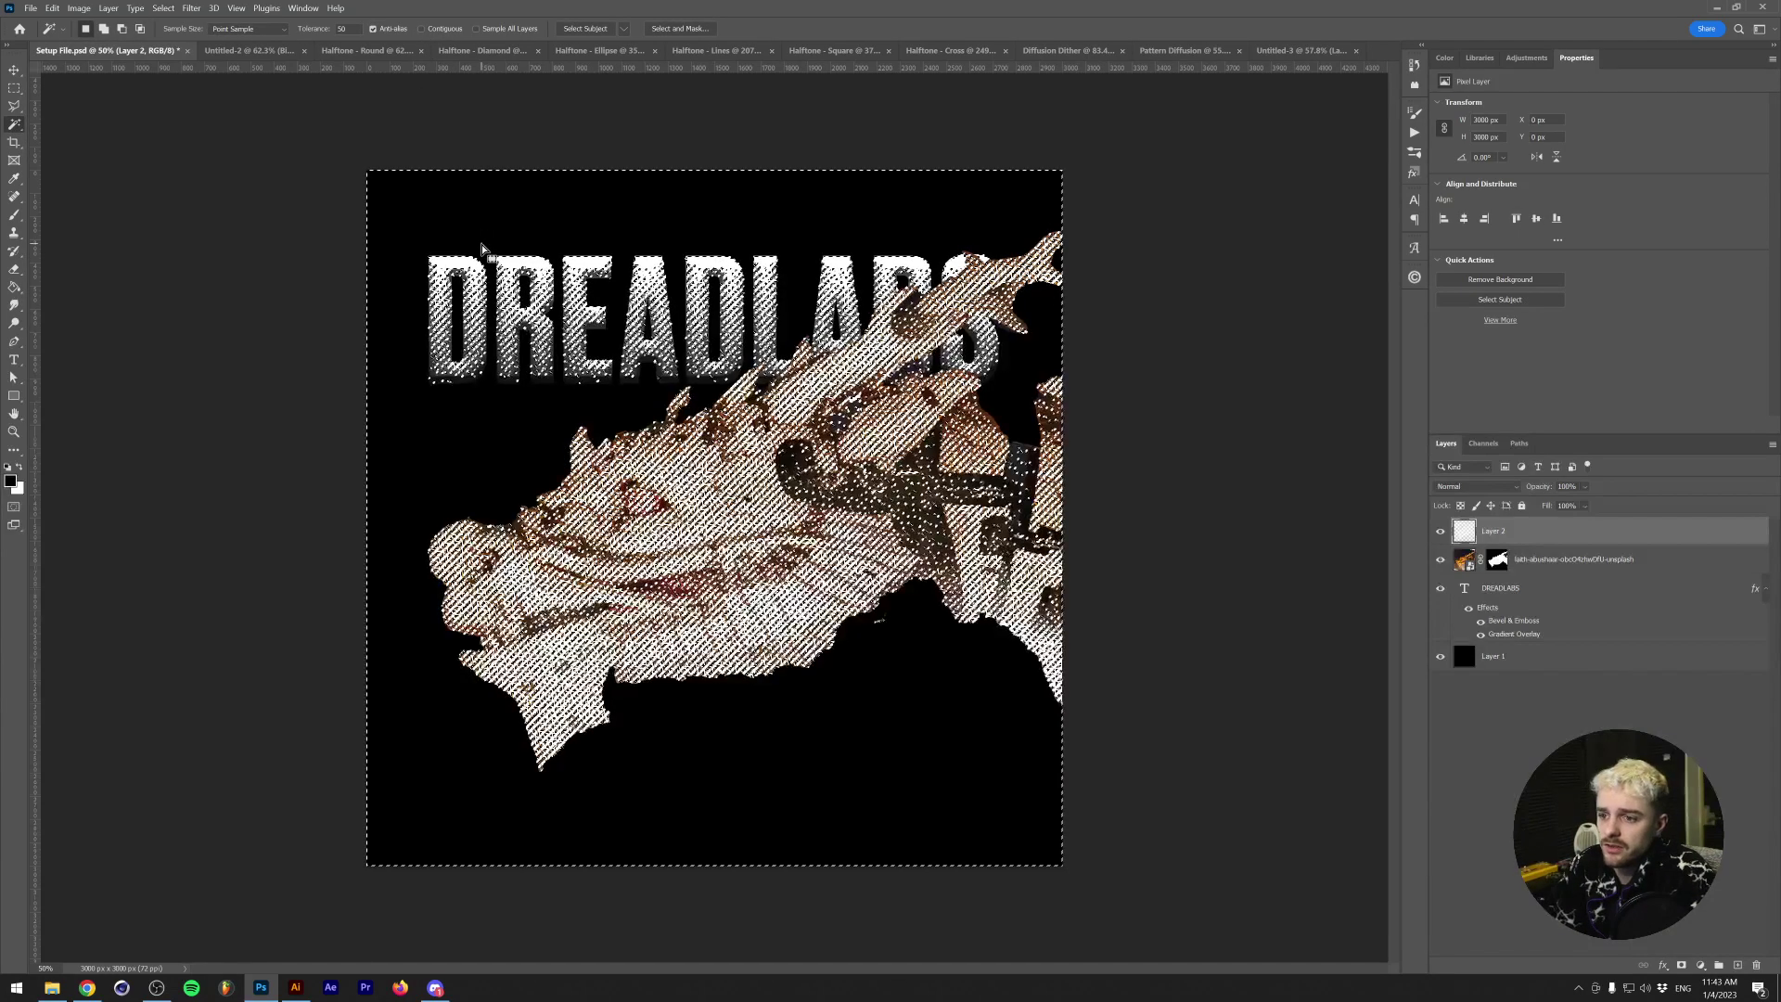
- Show only the dithered layer above the black Layer 1, test moving the dither, and undo the move
{"action": "left_click", "coordinate": [1442, 535], "text": "alt"}
{"action": "left_click", "coordinate": [1439, 658]}
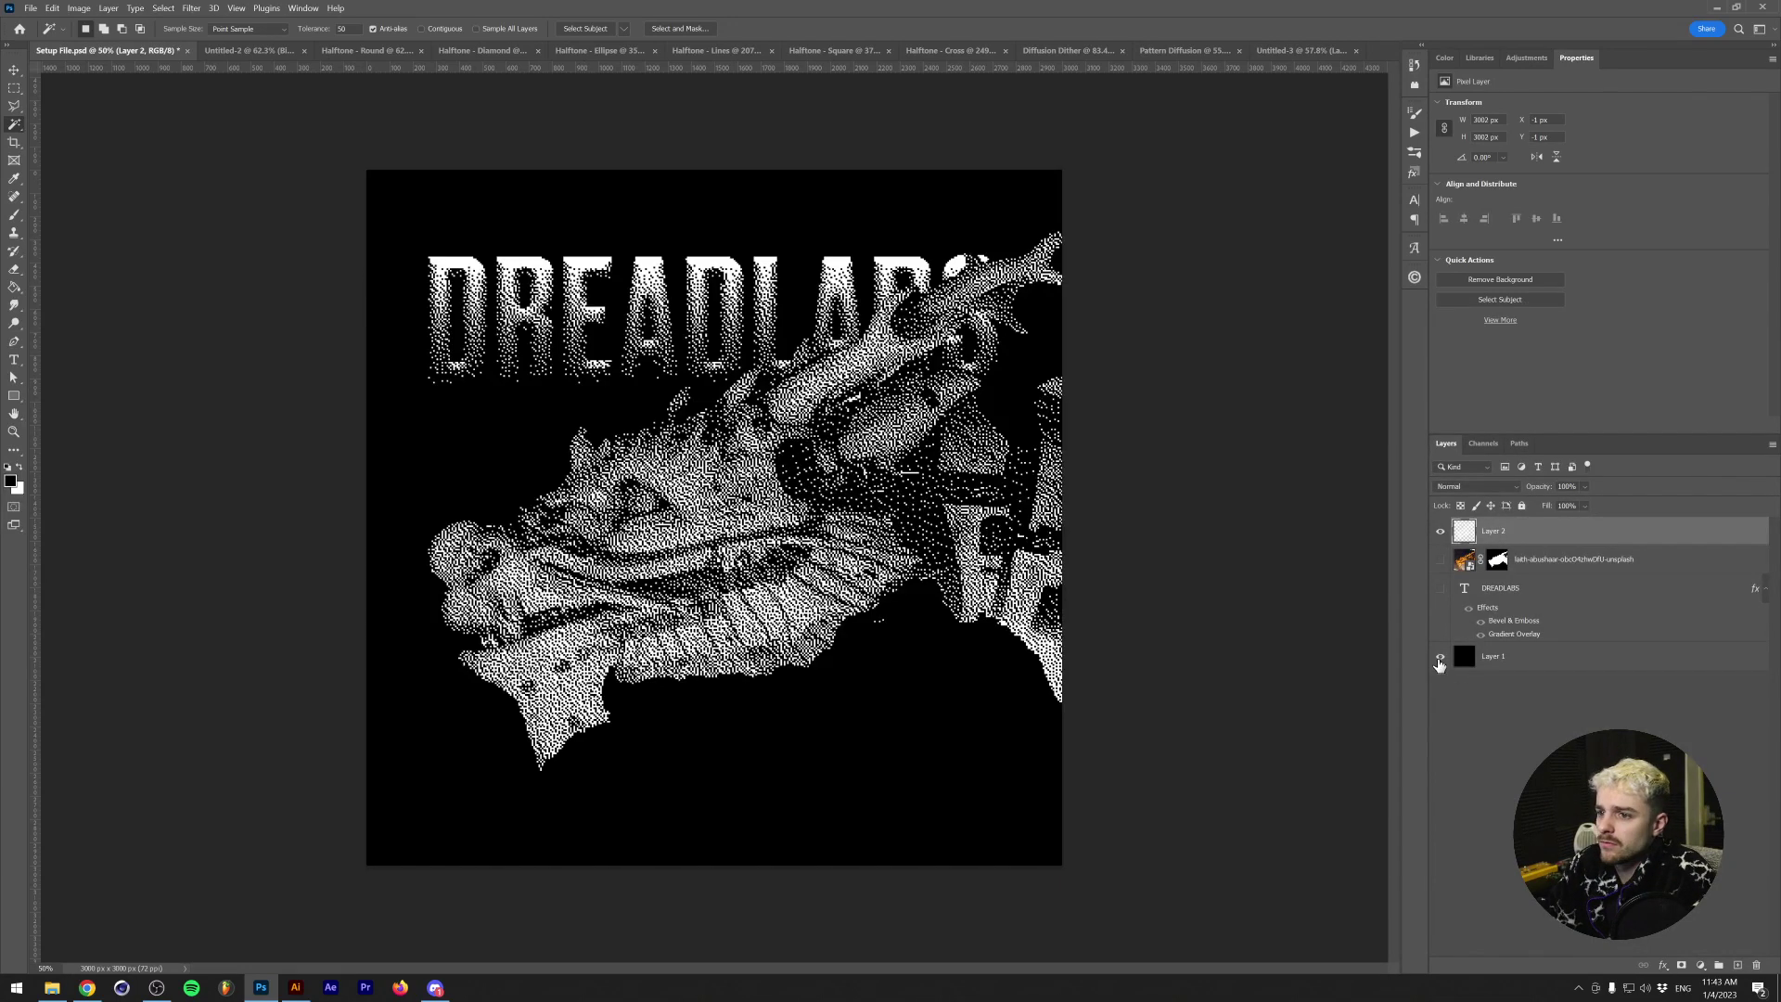
{"action": "key", "text": "v"}
{"action": "left_click_drag", "start_coordinate": [434, 529], "coordinate": [545, 604]}
{"action": "key", "text": "ctrl+z"}
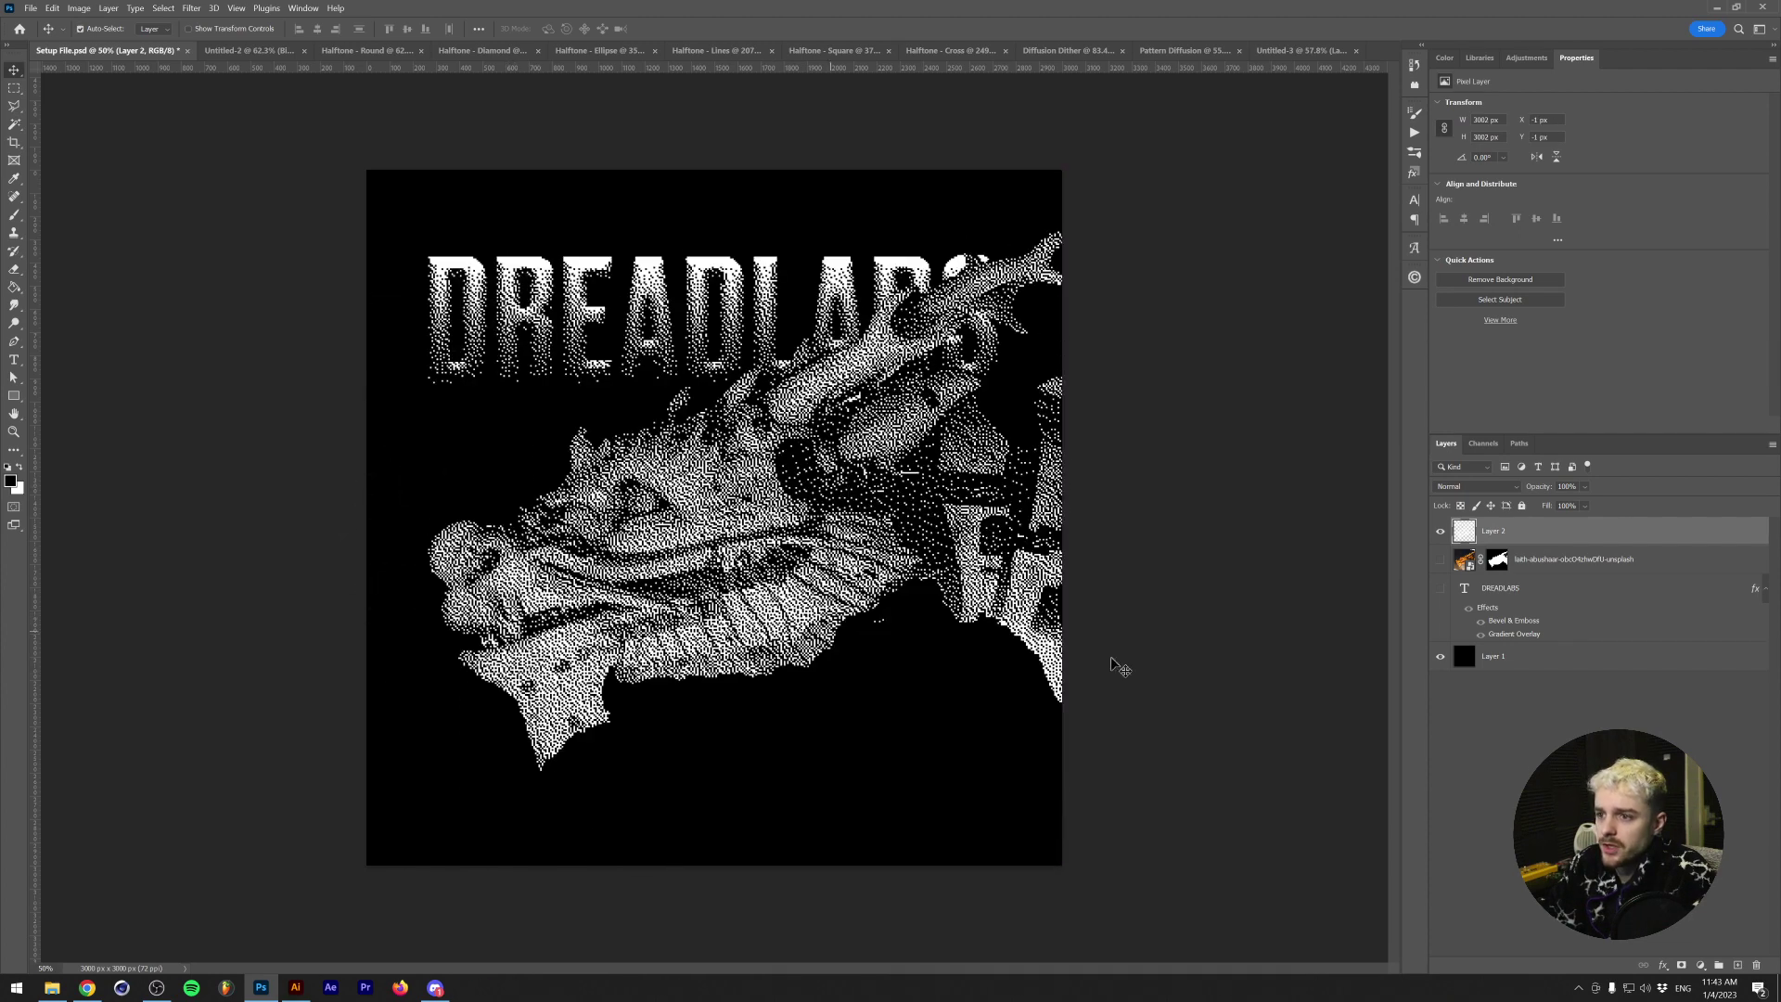
- Apply a bright green Color Overlay in Normal blend mode at 100% opacity to the dithered layer
{"action": "left_click", "coordinate": [1668, 964]}
{"action": "left_click", "coordinate": [1705, 906]}
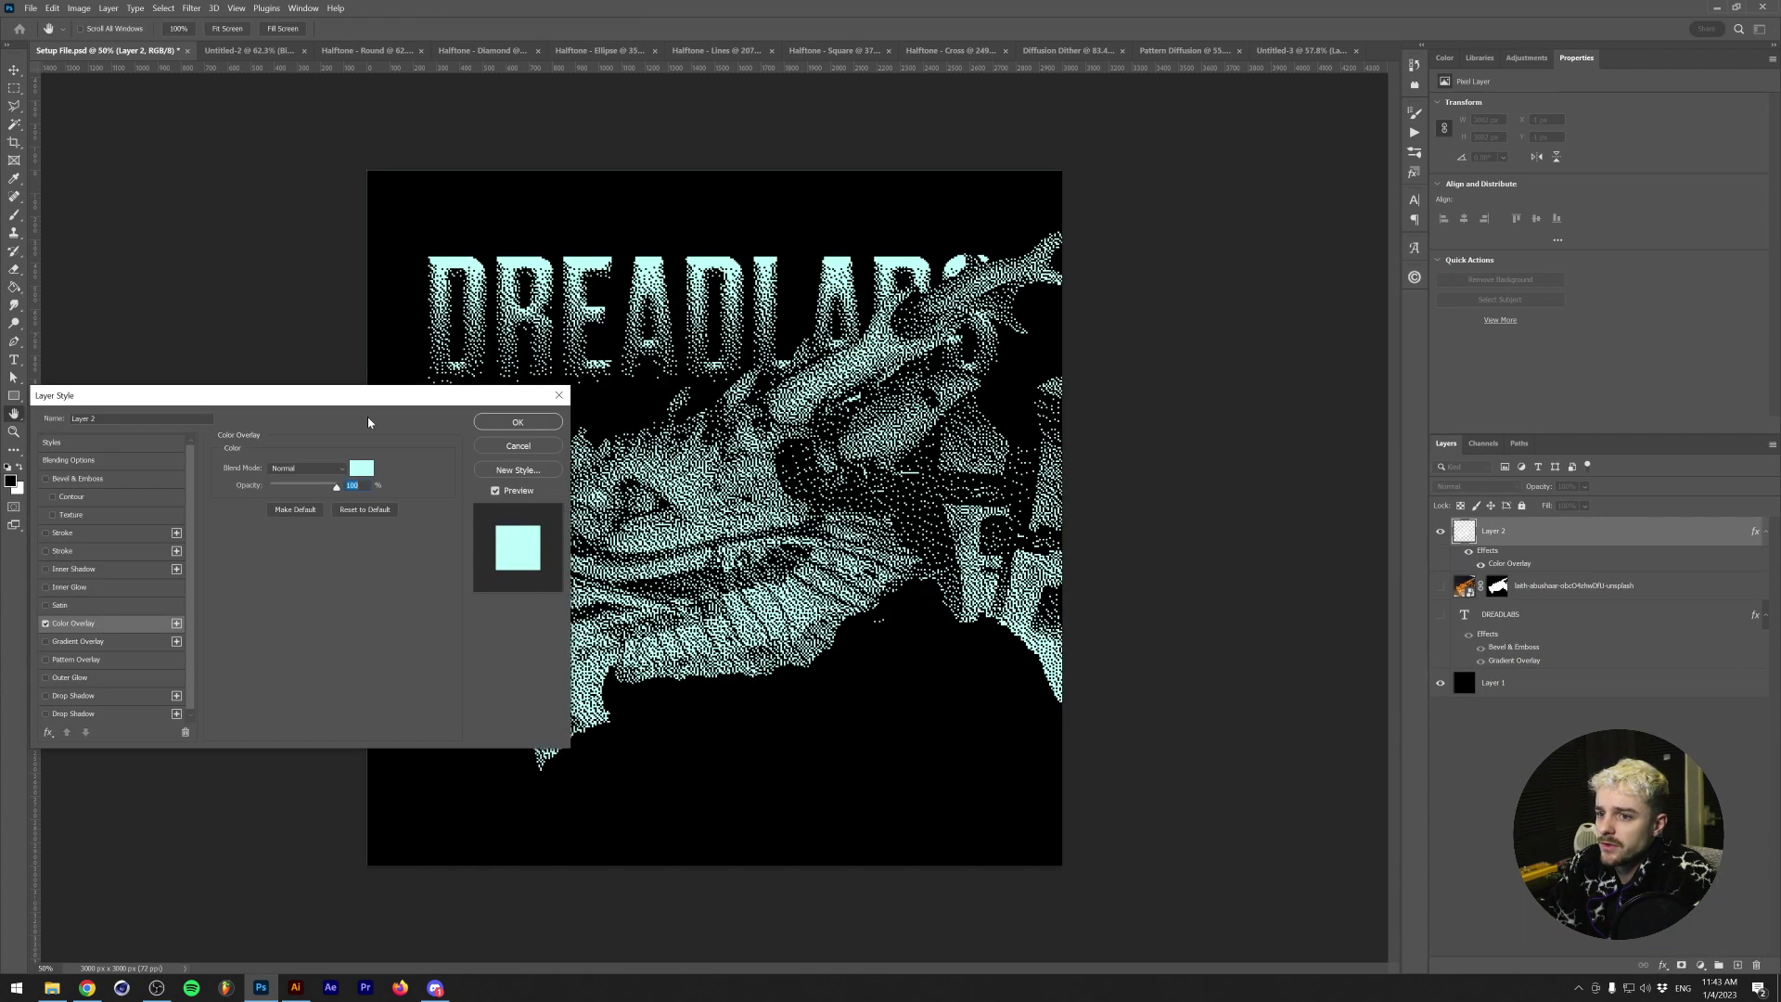
{"action": "left_click", "coordinate": [362, 467]}
{"action": "left_click", "coordinate": [941, 486]}
{"action": "left_click", "coordinate": [1048, 578]}
{"action": "left_click", "coordinate": [1210, 480]}
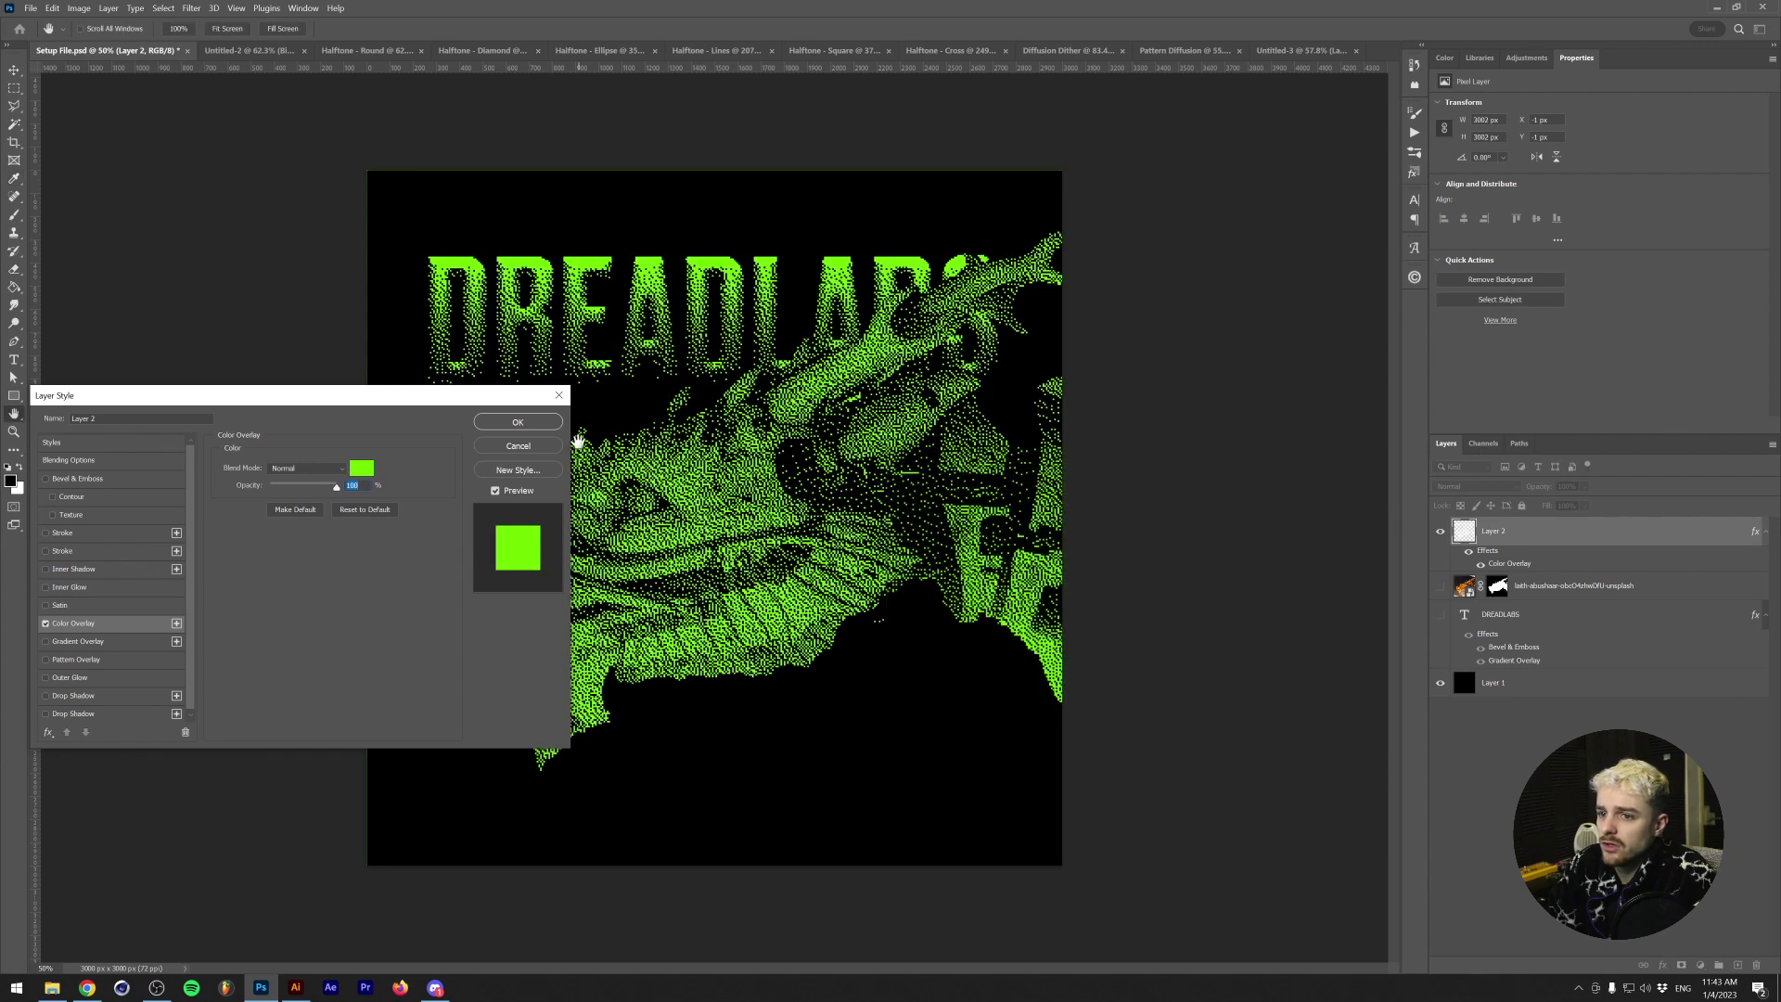
{"action": "left_click", "coordinate": [518, 422]}
- Add a white 6 px Stroke to the dithered layer, positioned outside in Normal blend mode at 100% opacity
{"action": "left_click", "coordinate": [1663, 965]}
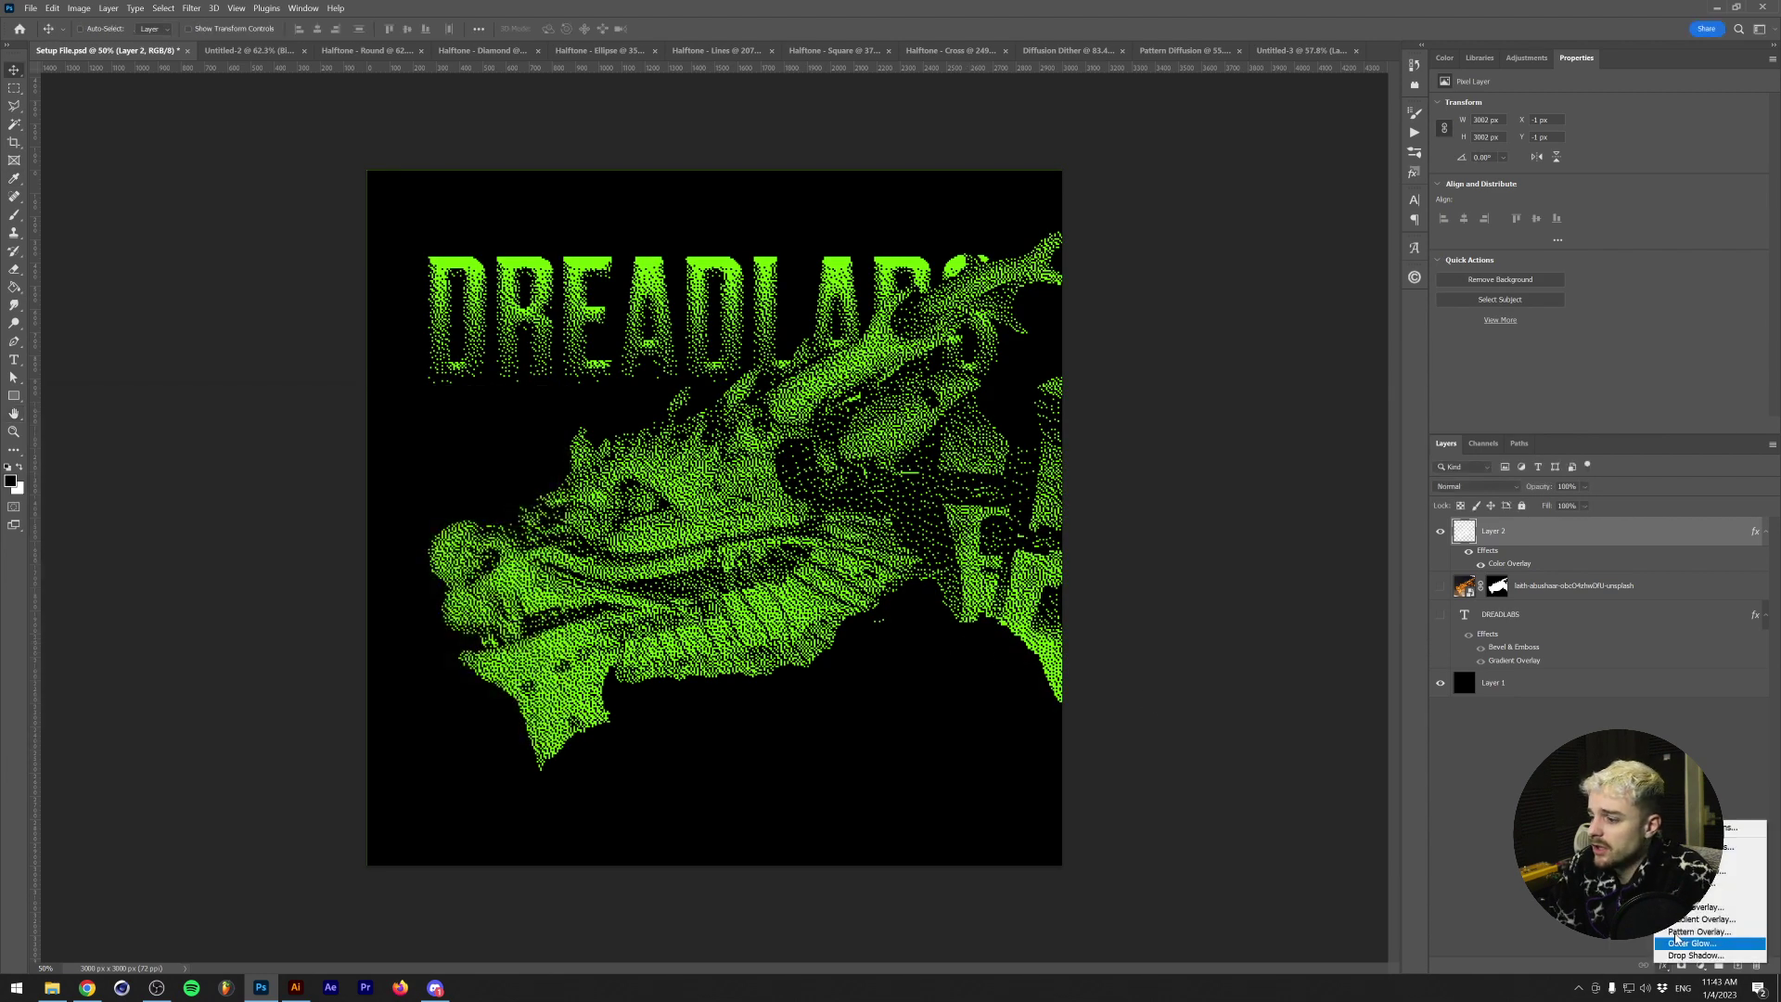
{"action": "left_click", "coordinate": [1680, 858]}
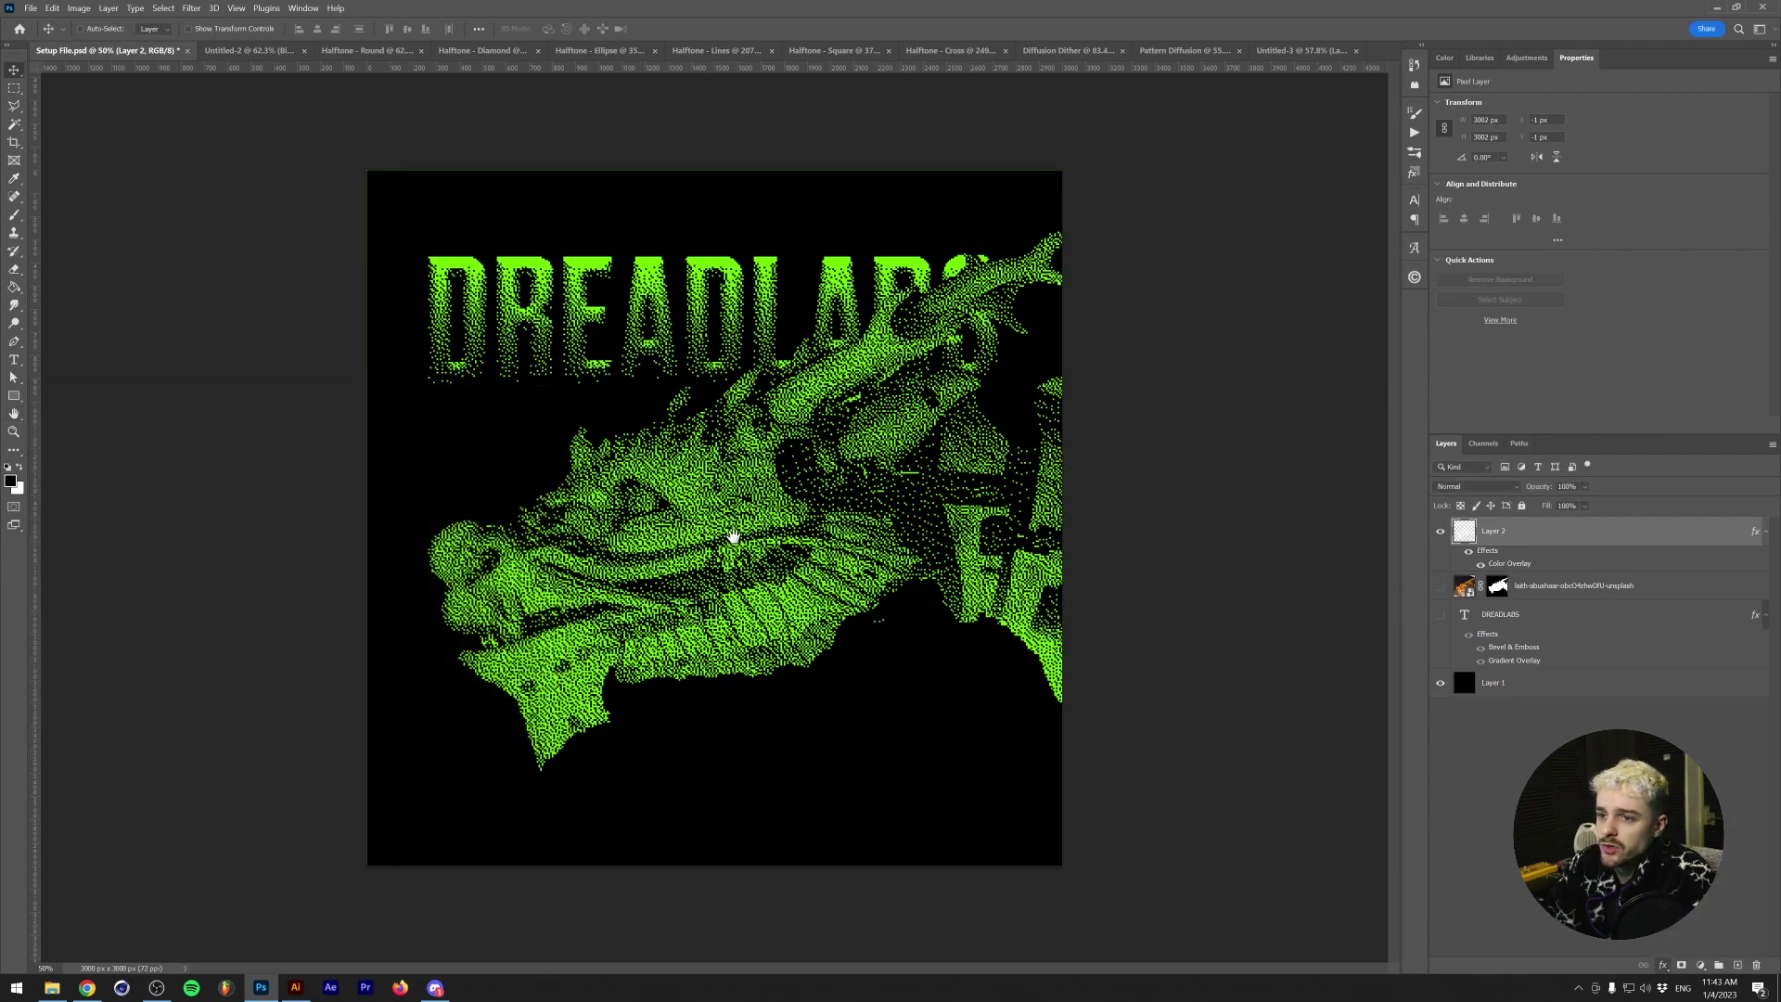
{"action": "left_click", "coordinate": [251, 567]}
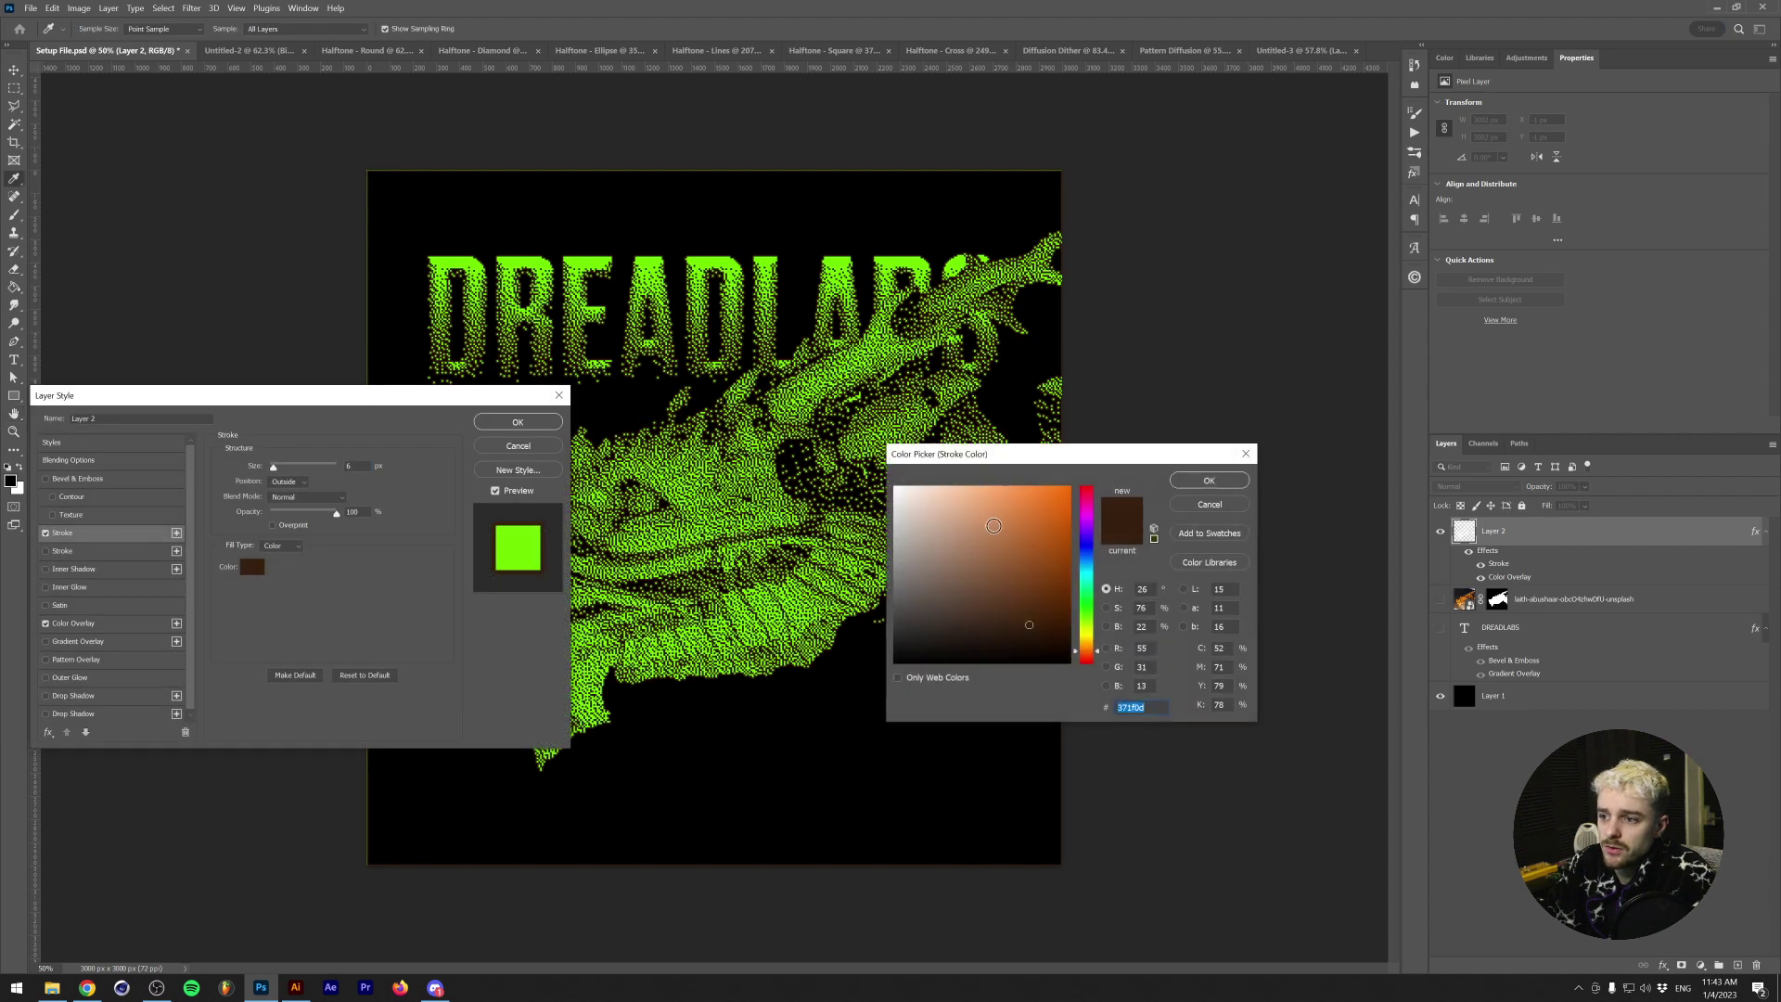
{"action": "left_click", "coordinate": [897, 488]}
{"action": "left_click", "coordinate": [1202, 485]}
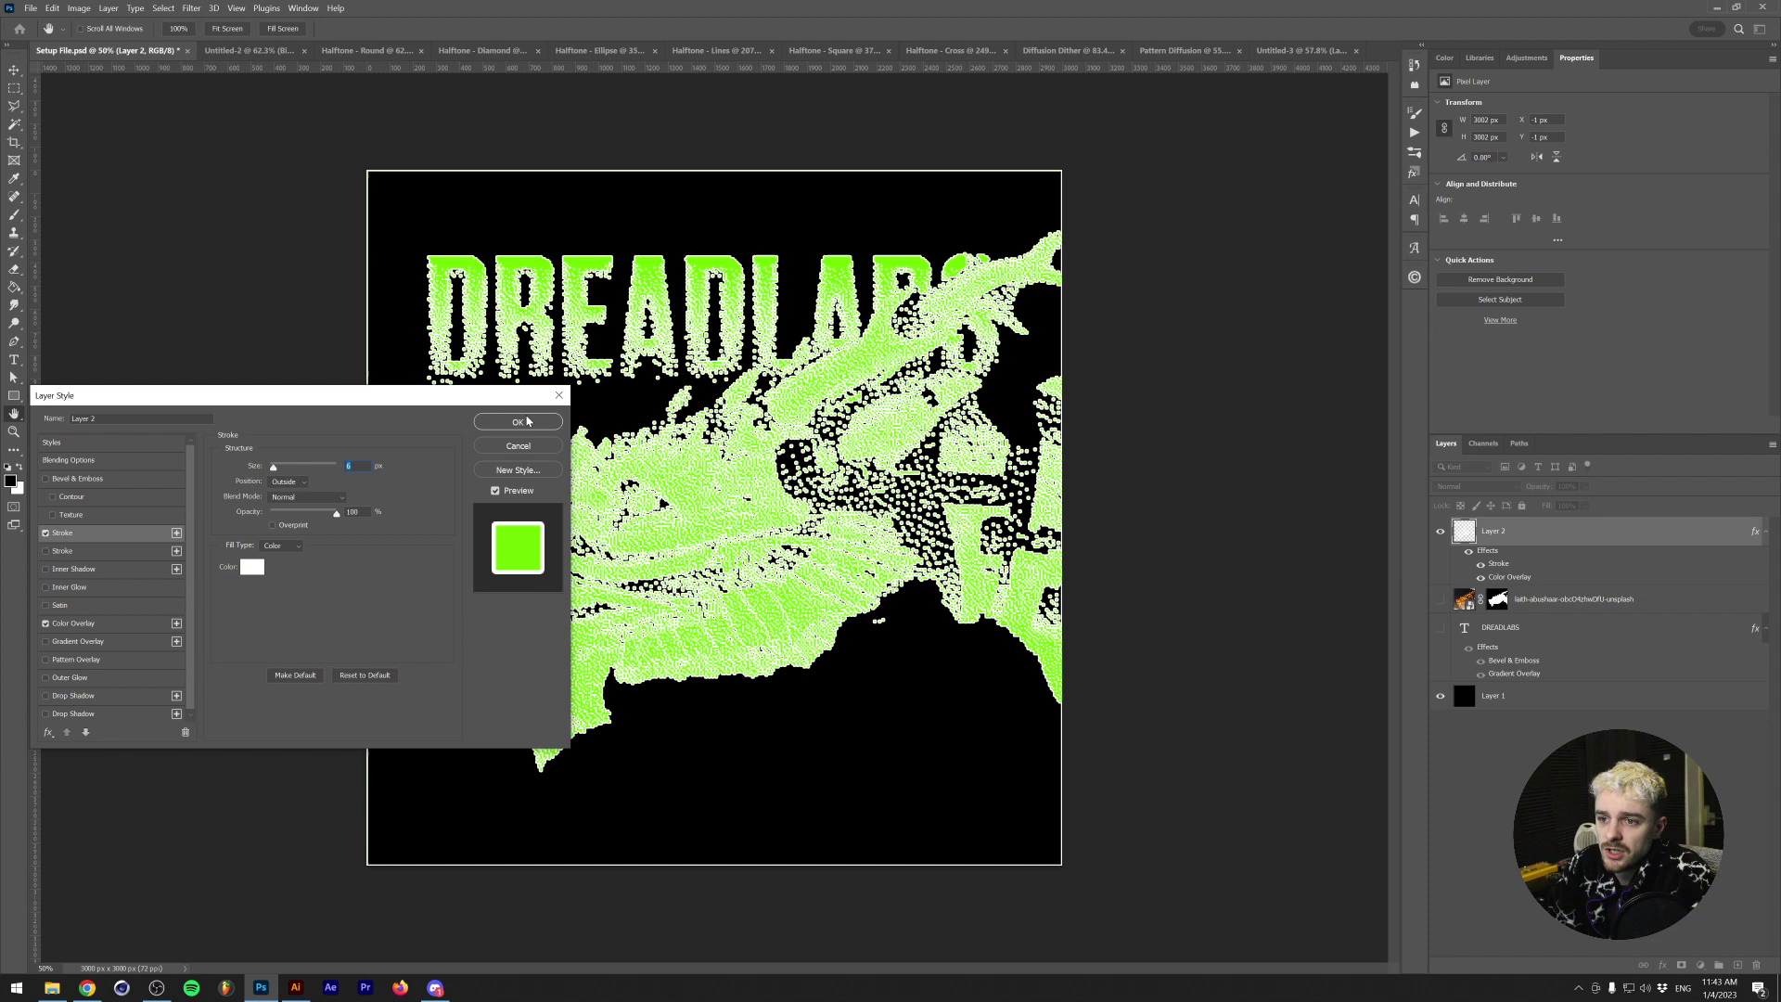
- Recolour the dithered layer's stroke to dark grey #363636, apply the layer style, and inspect the outlined dots up close
{"action": "left_click", "coordinate": [251, 567]}
{"action": "left_click", "coordinate": [983, 614]}
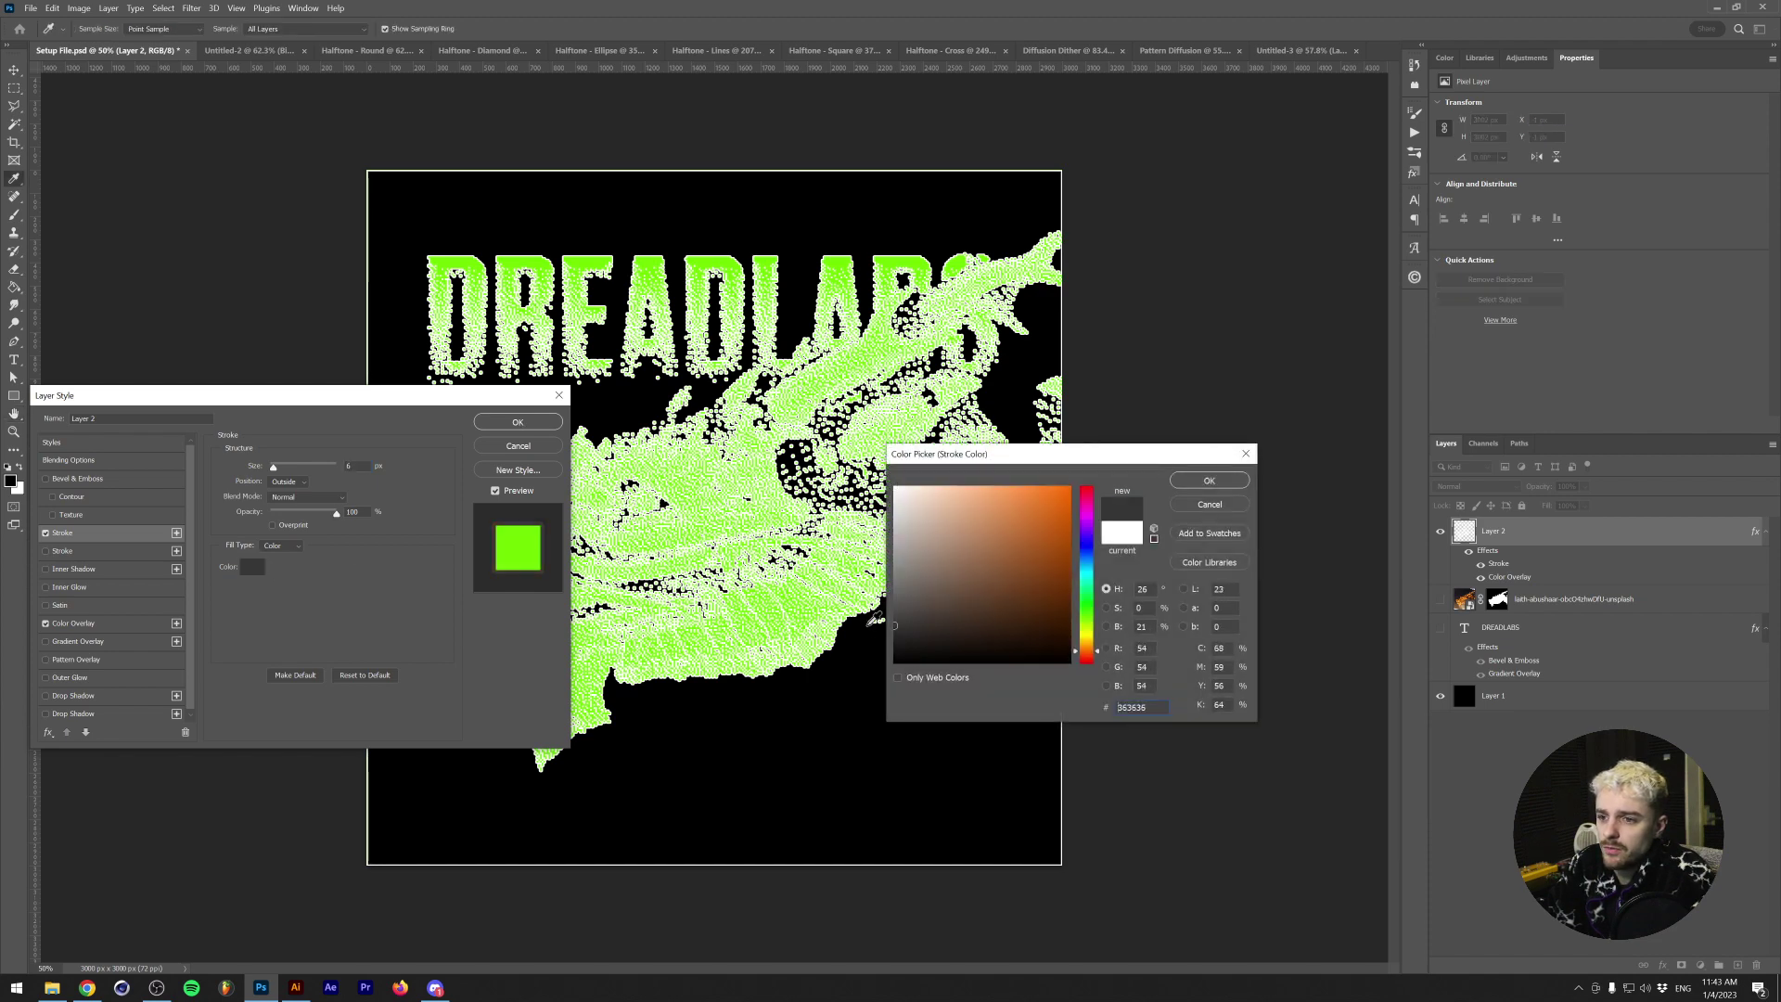
{"action": "left_click", "coordinate": [1052, 569]}
{"action": "left_click", "coordinate": [1209, 480]}
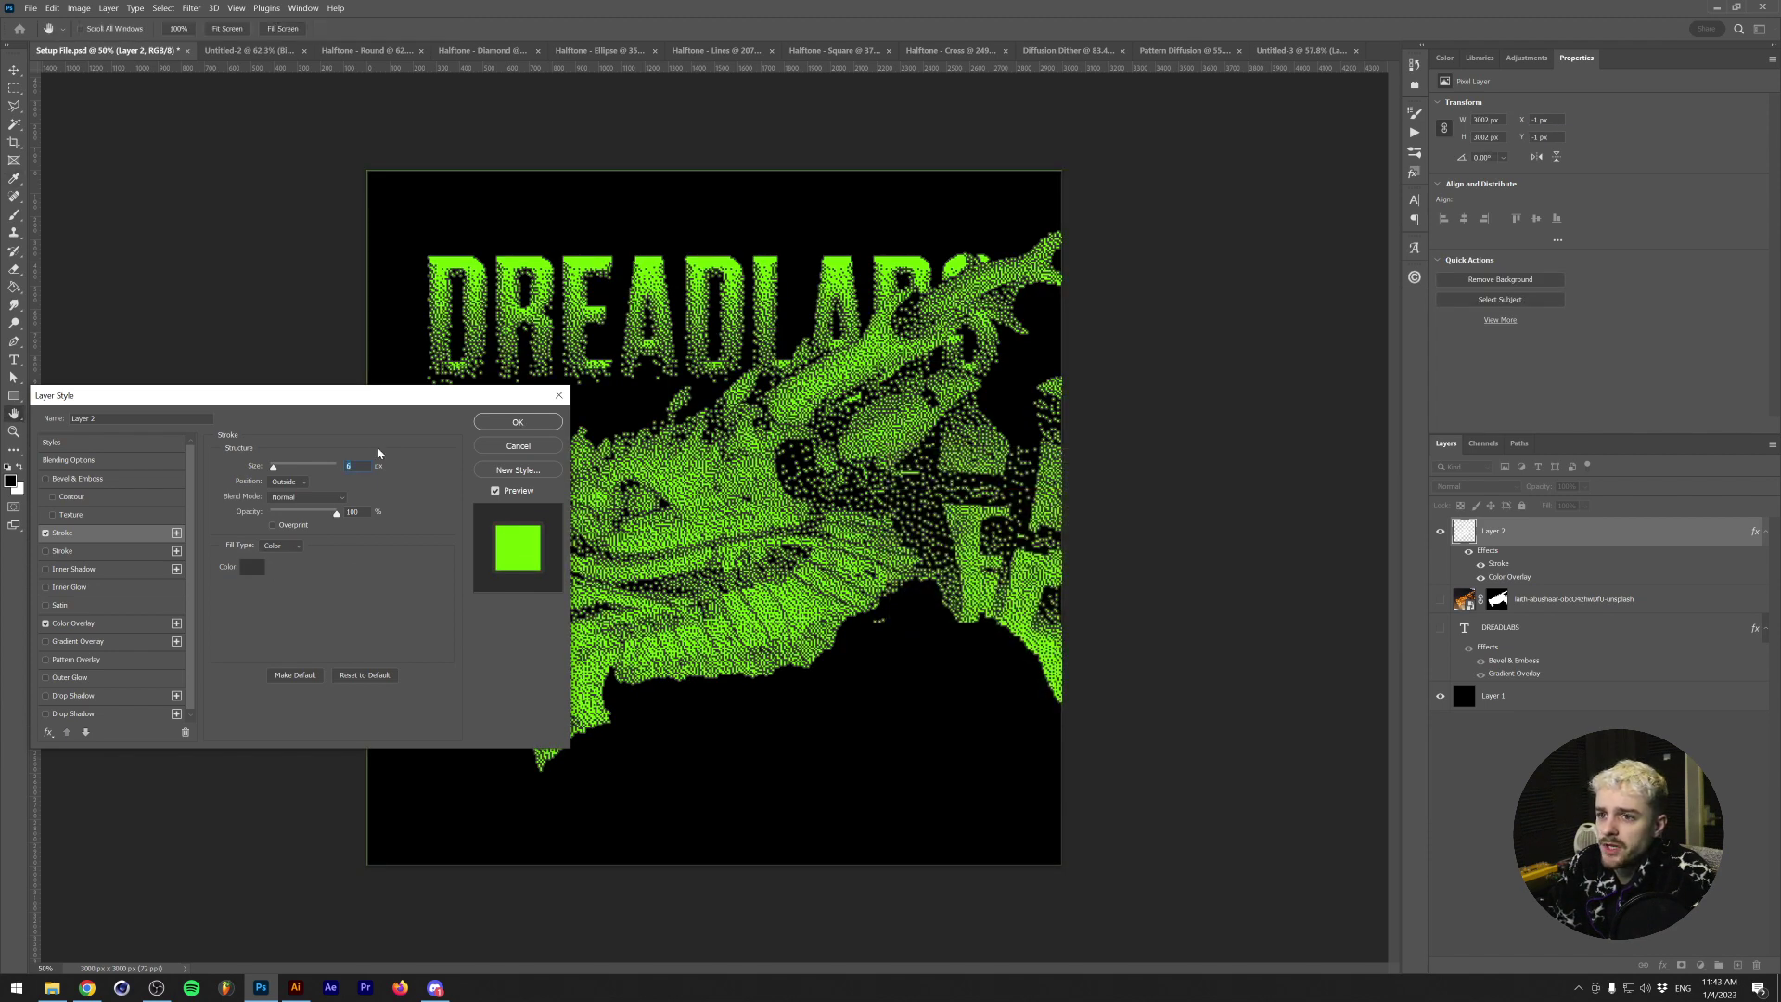
{"action": "left_click", "coordinate": [251, 567]}
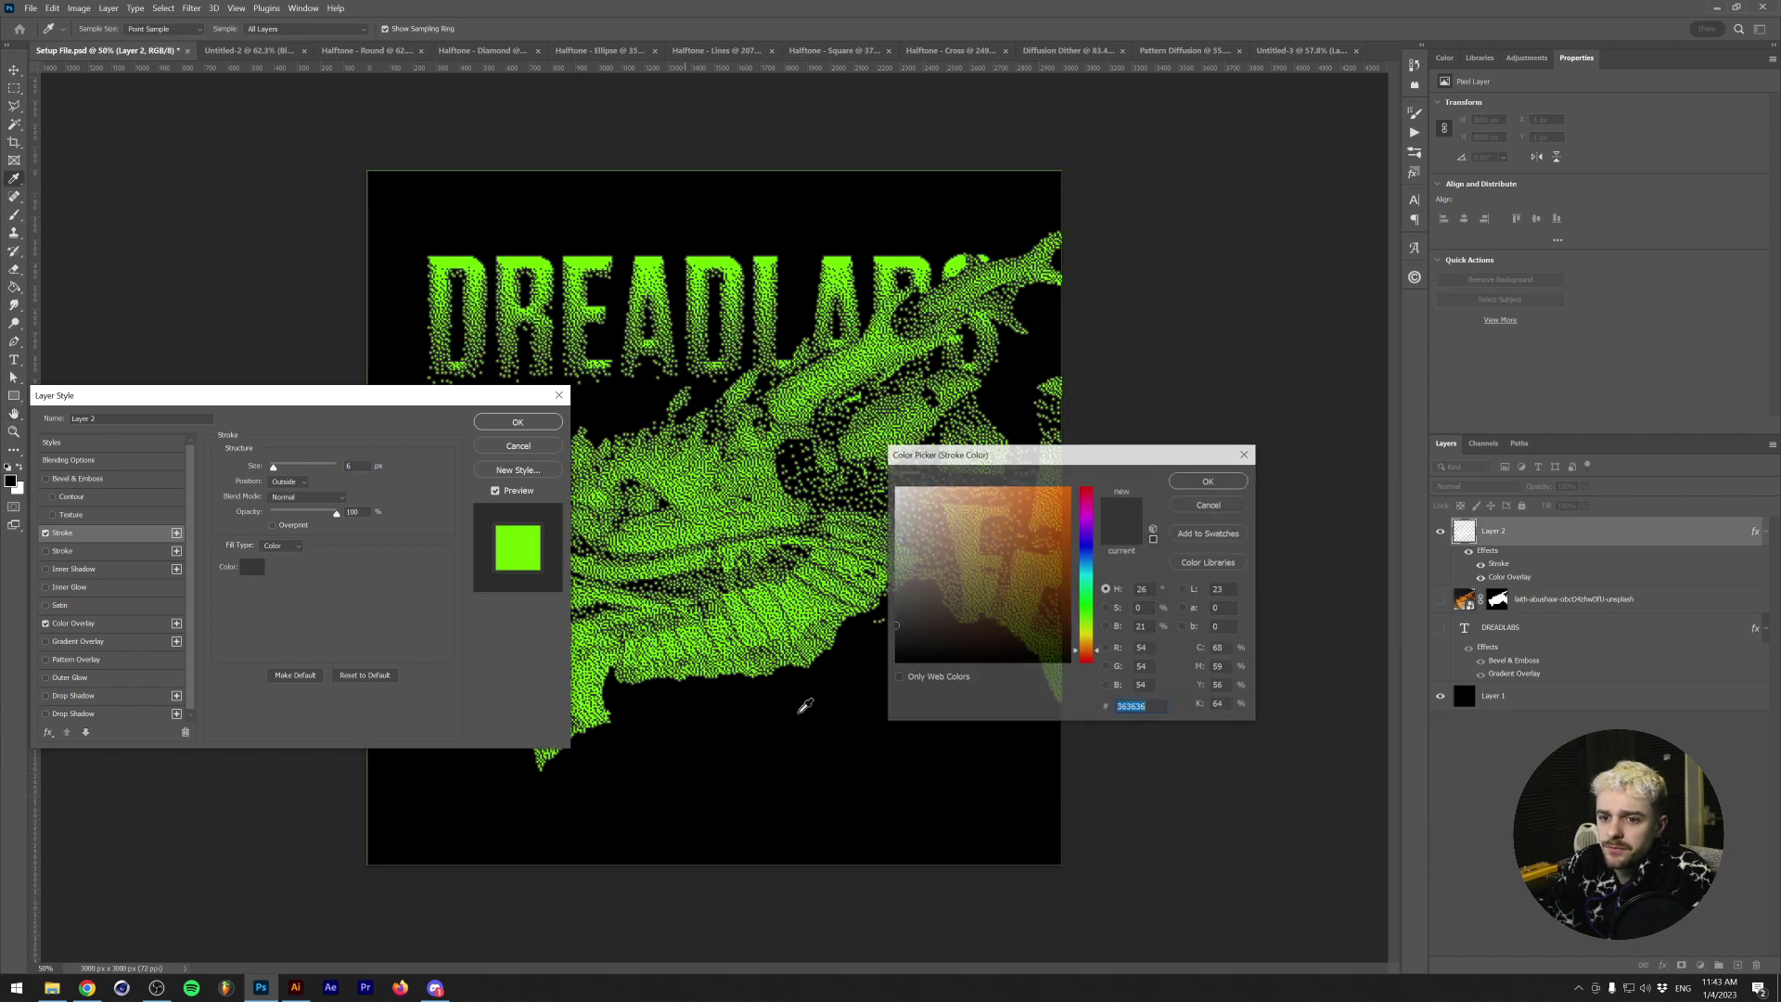
{"action": "left_click", "coordinate": [1189, 482]}
{"action": "left_click", "coordinate": [517, 422]}
{"action": "key", "text": "v"}
{"action": "scroll", "coordinate": [619, 571], "scroll_direction": "up", "scroll_amount": 8}
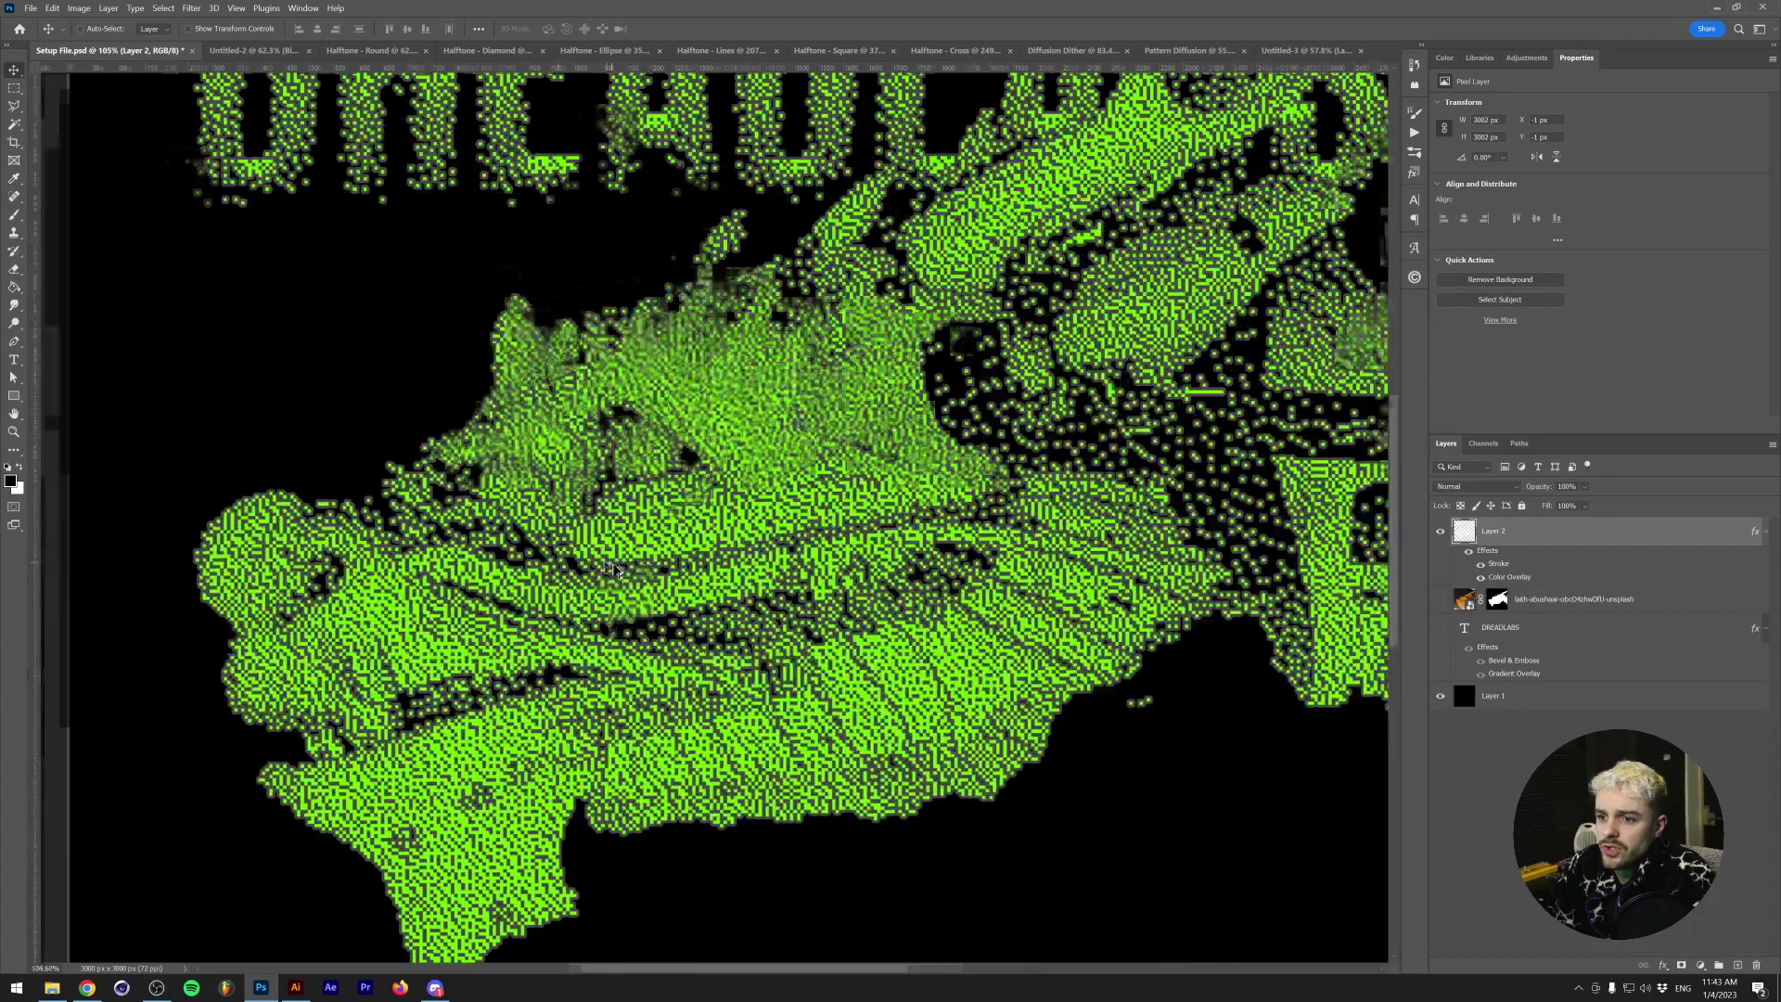
{"action": "scroll", "coordinate": [619, 571], "scroll_direction": "down", "scroll_amount": 7}
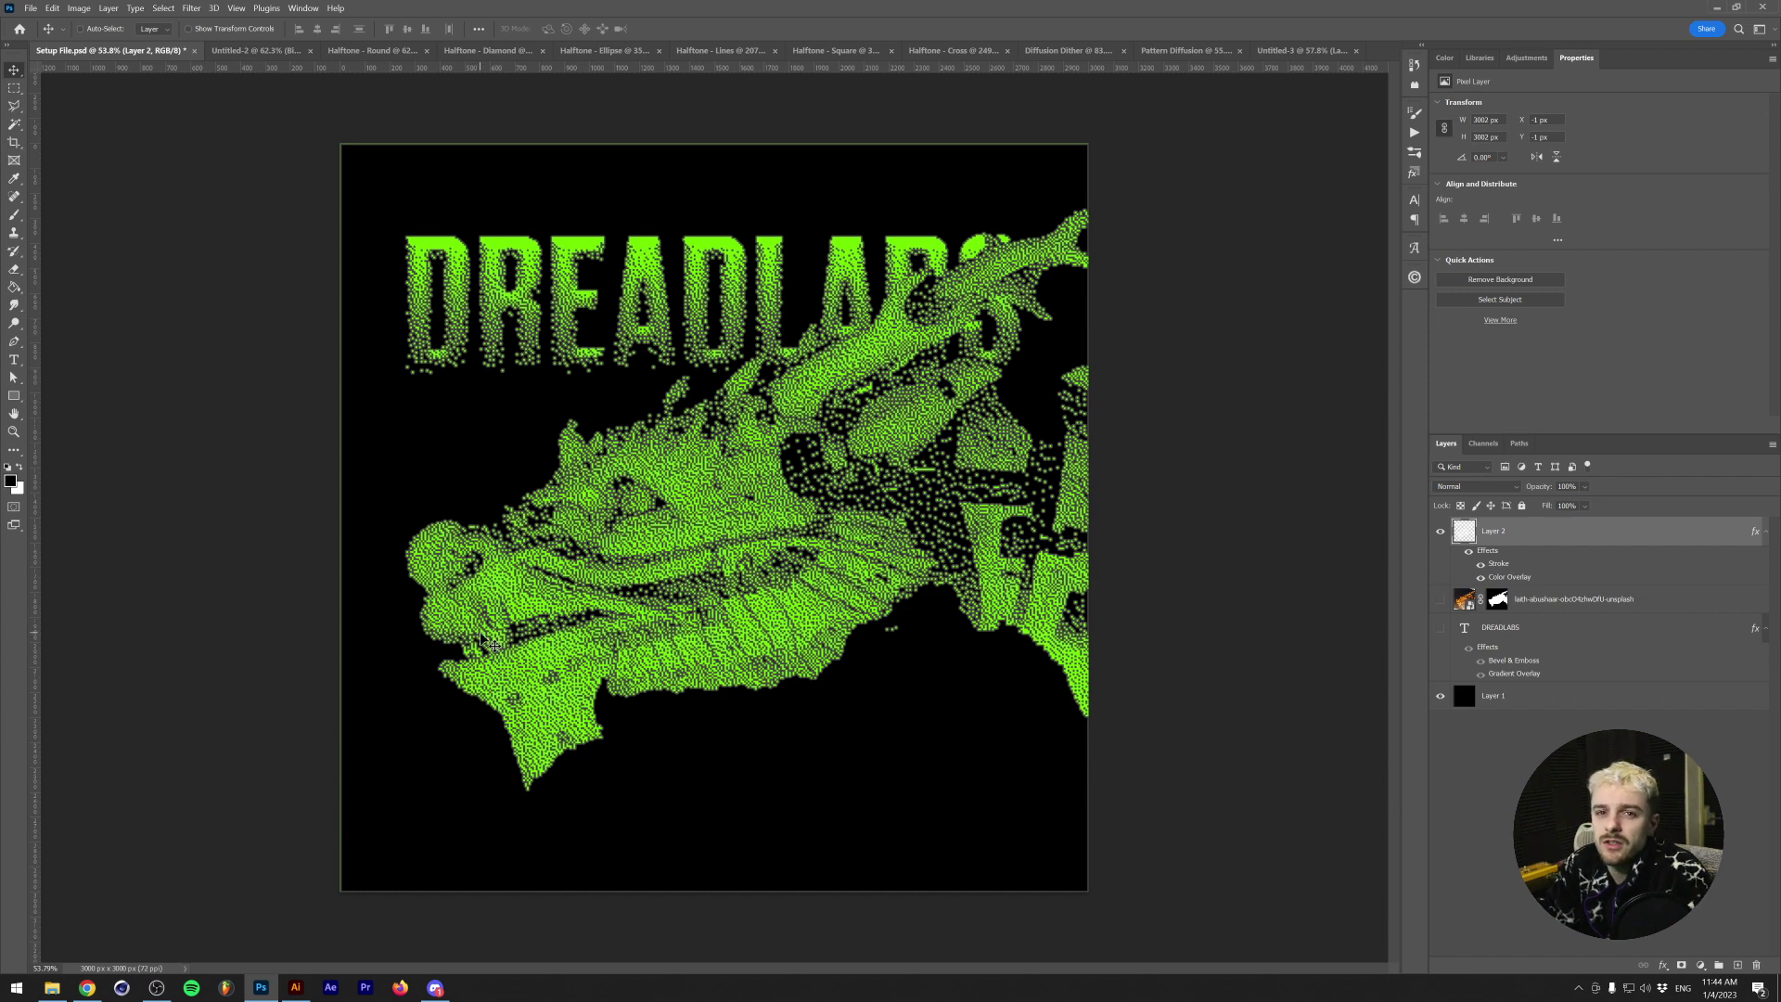
- Hide the dithered Layer 2 and show the original dragon photo and DREADLABS text layers
{"action": "left_click", "coordinate": [1440, 530]}
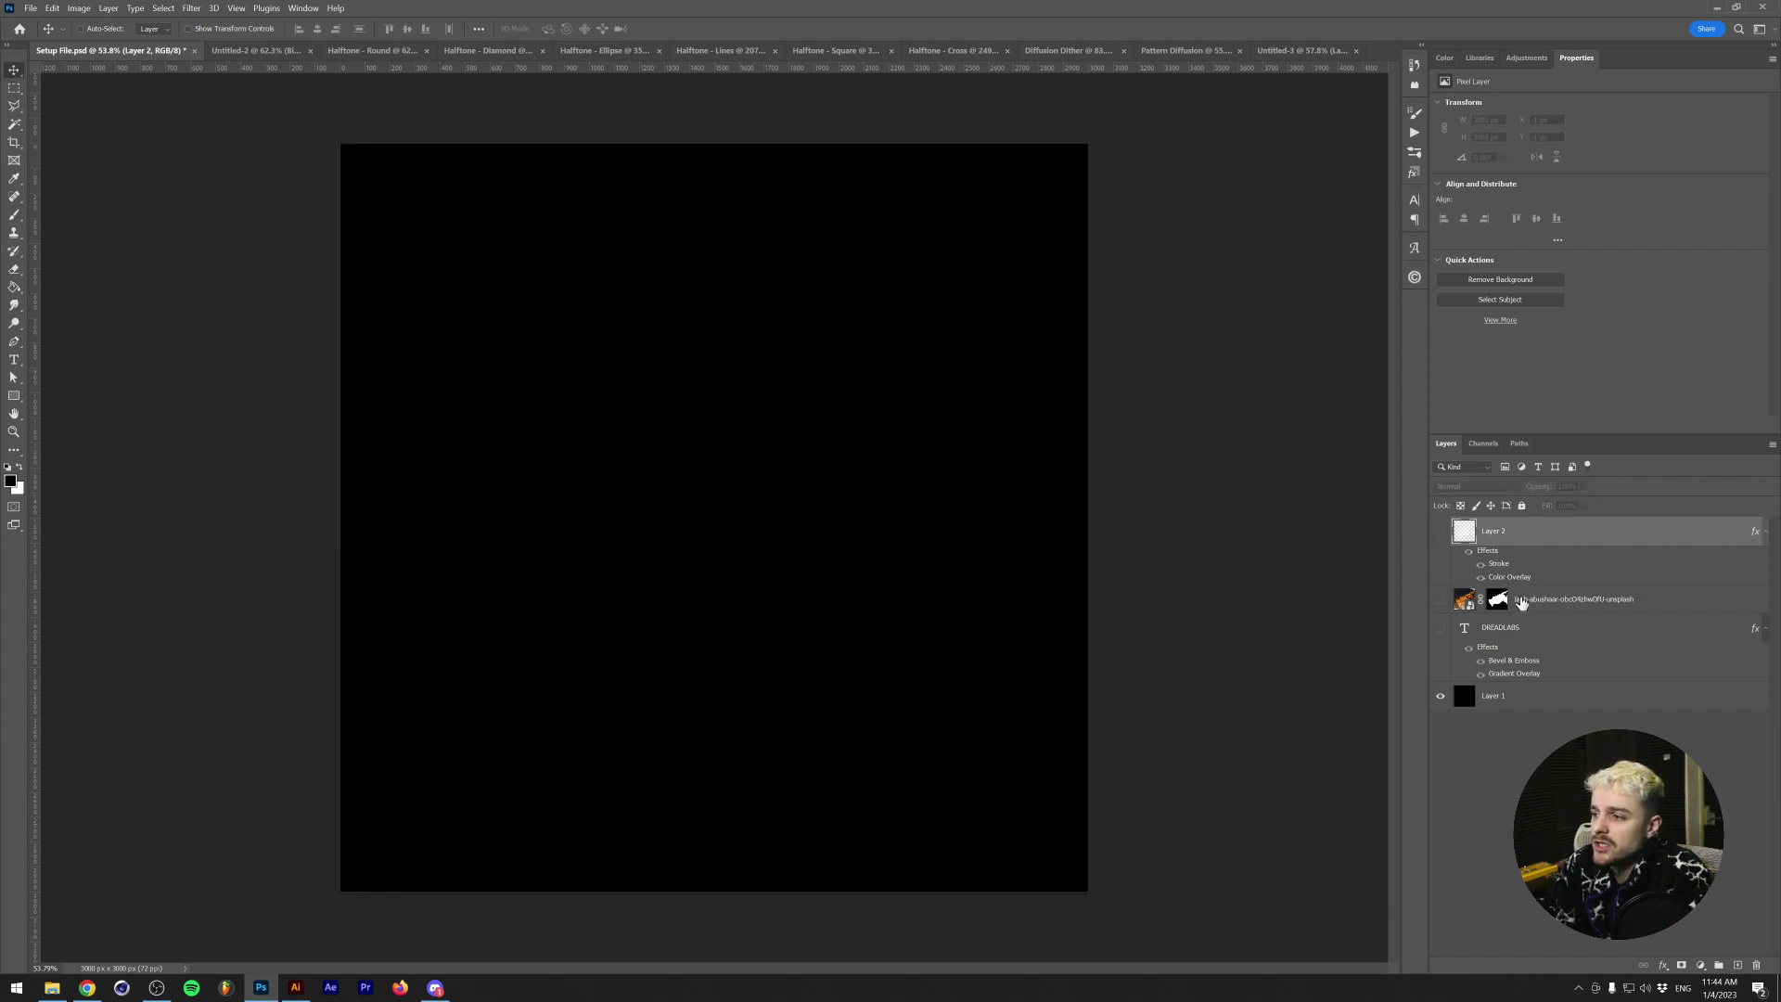
{"action": "left_click", "coordinate": [1521, 601]}
{"action": "left_click", "coordinate": [1440, 599]}
{"action": "left_click", "coordinate": [1440, 628]}
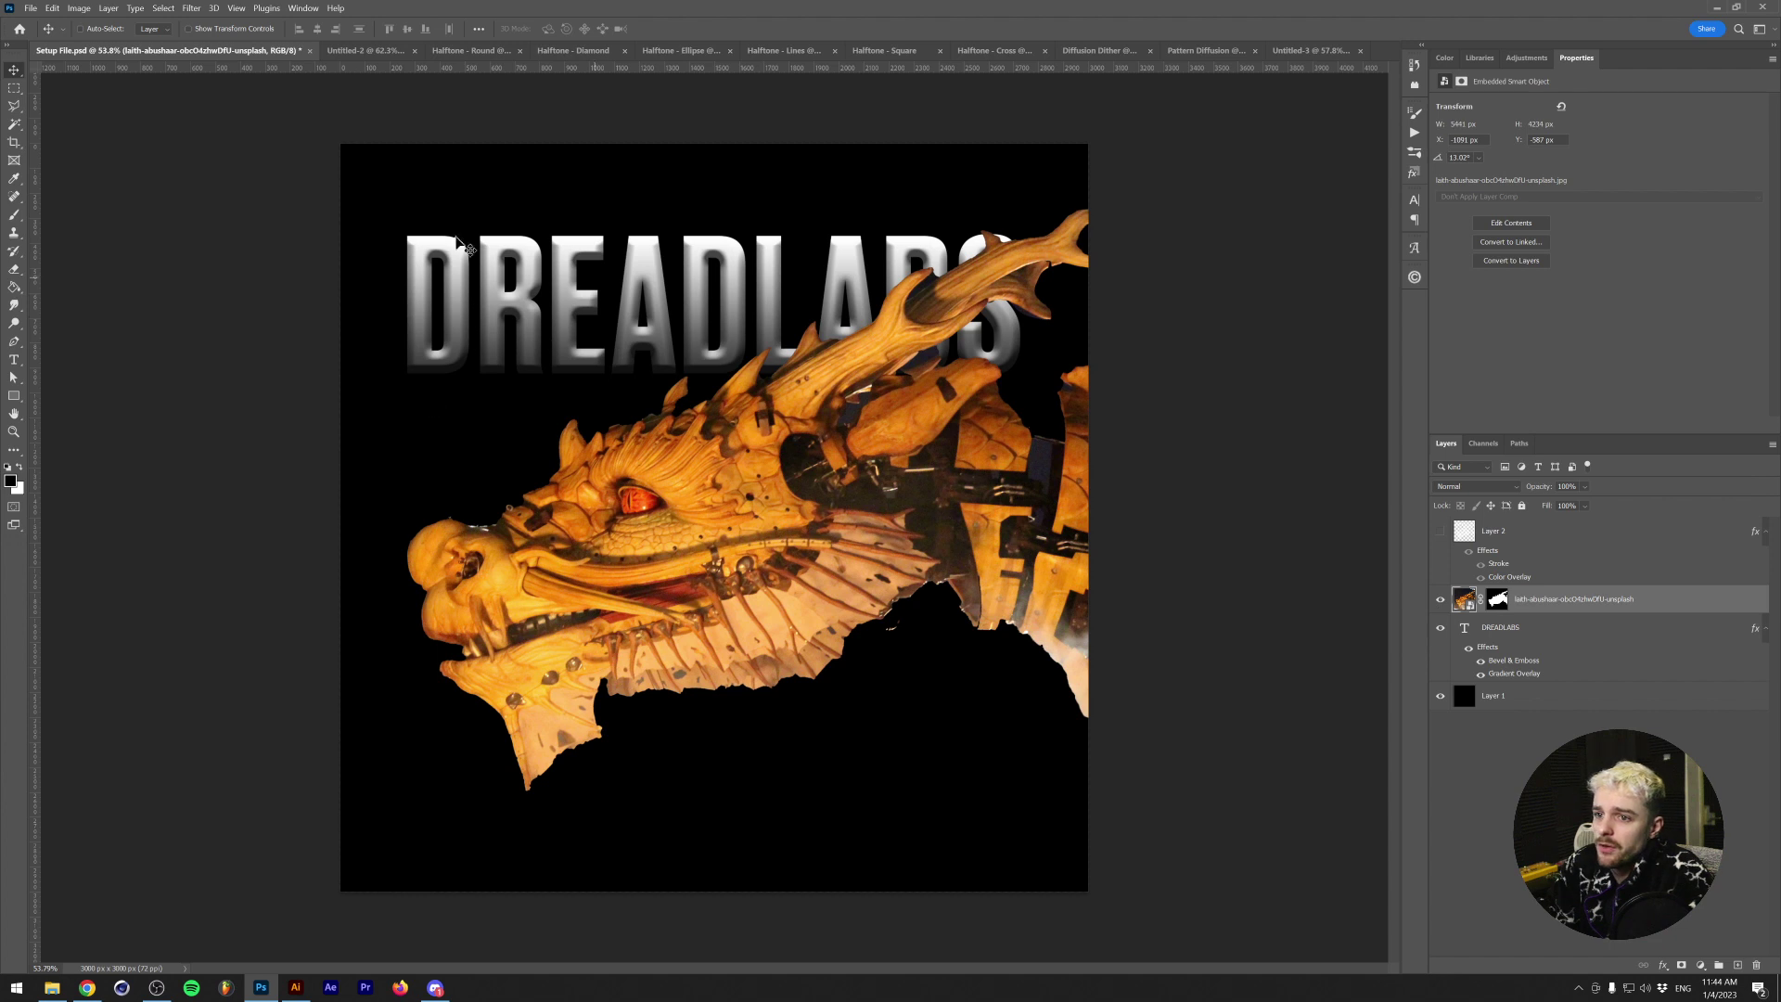
- Compare the DREADLABS text with its layer effects switched off and back on
{"action": "left_click", "coordinate": [1468, 647]}
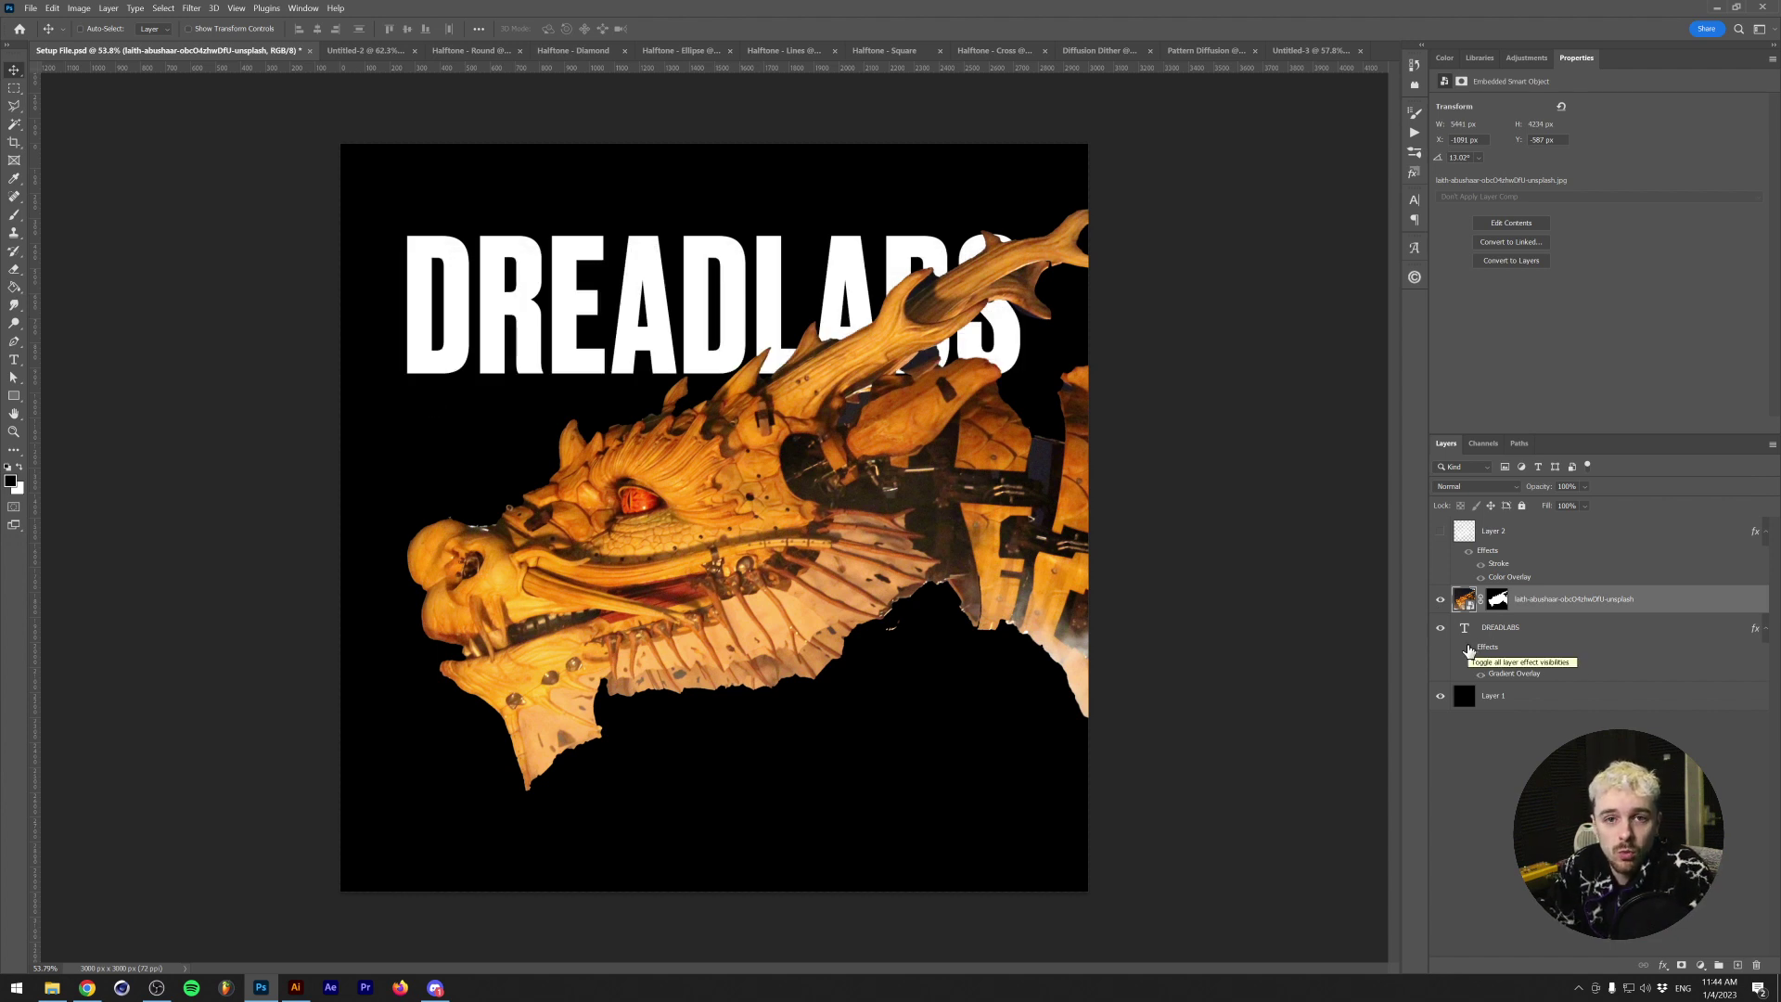
{"action": "left_click", "coordinate": [1468, 648]}
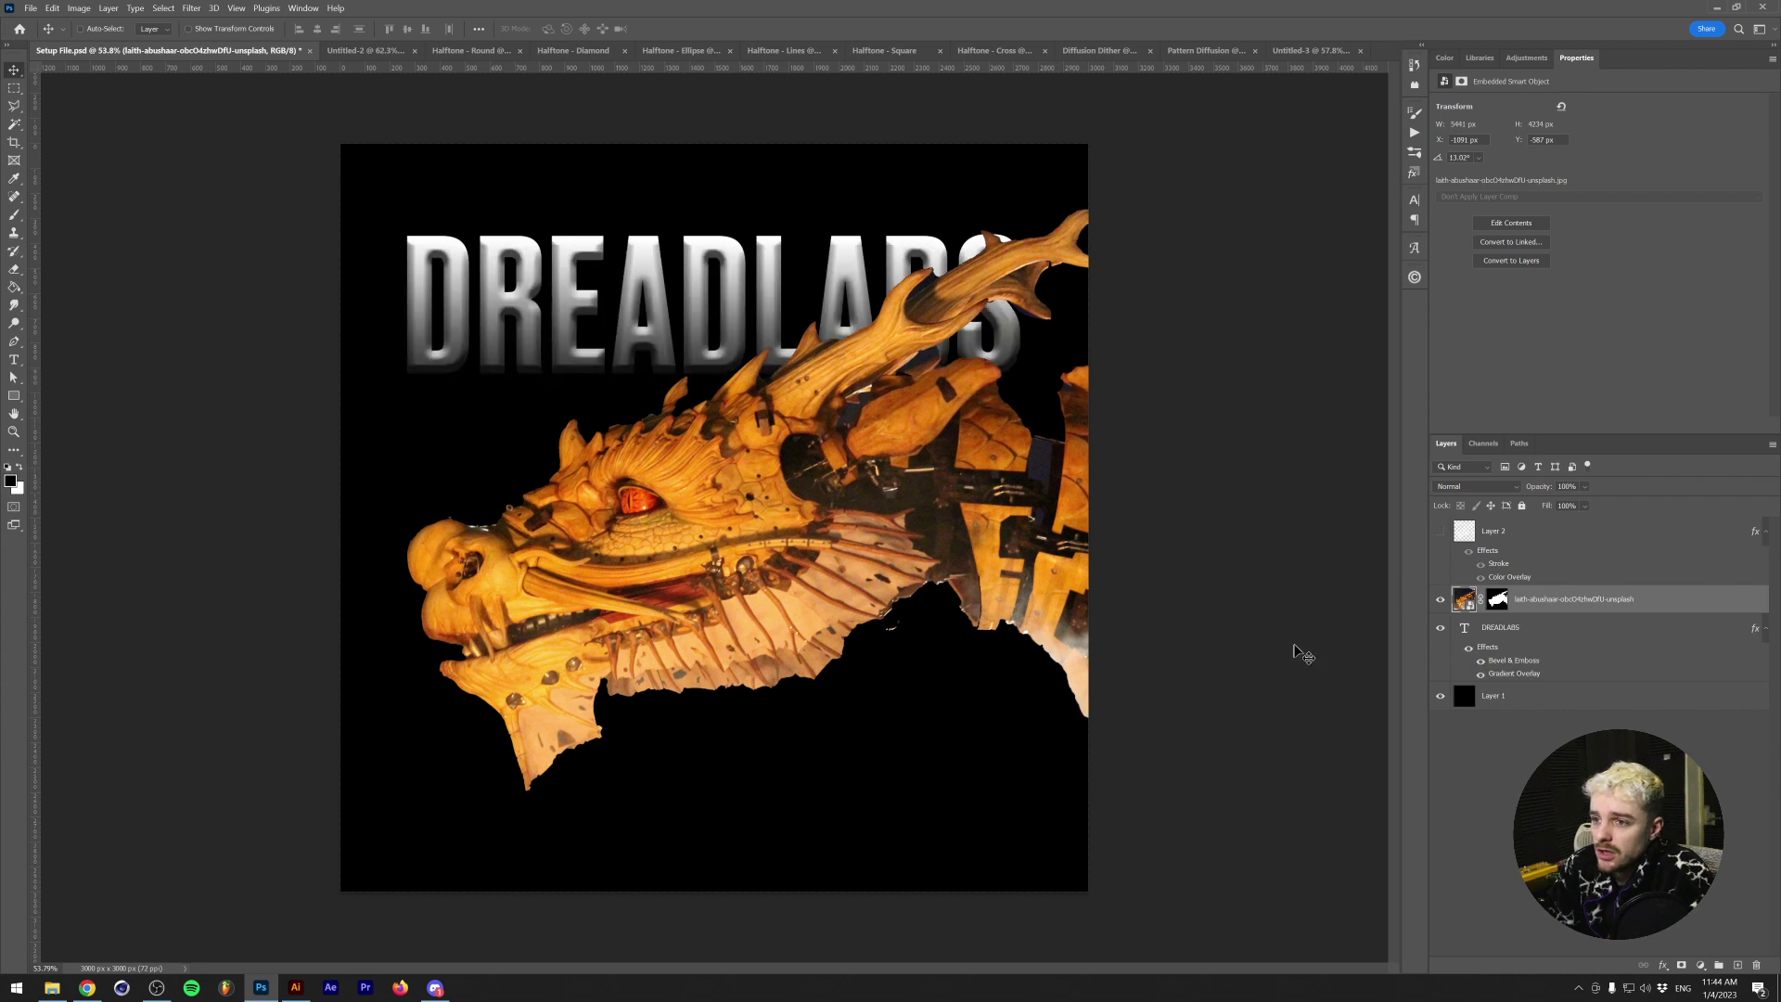
{"action": "left_click", "coordinate": [463, 365]}
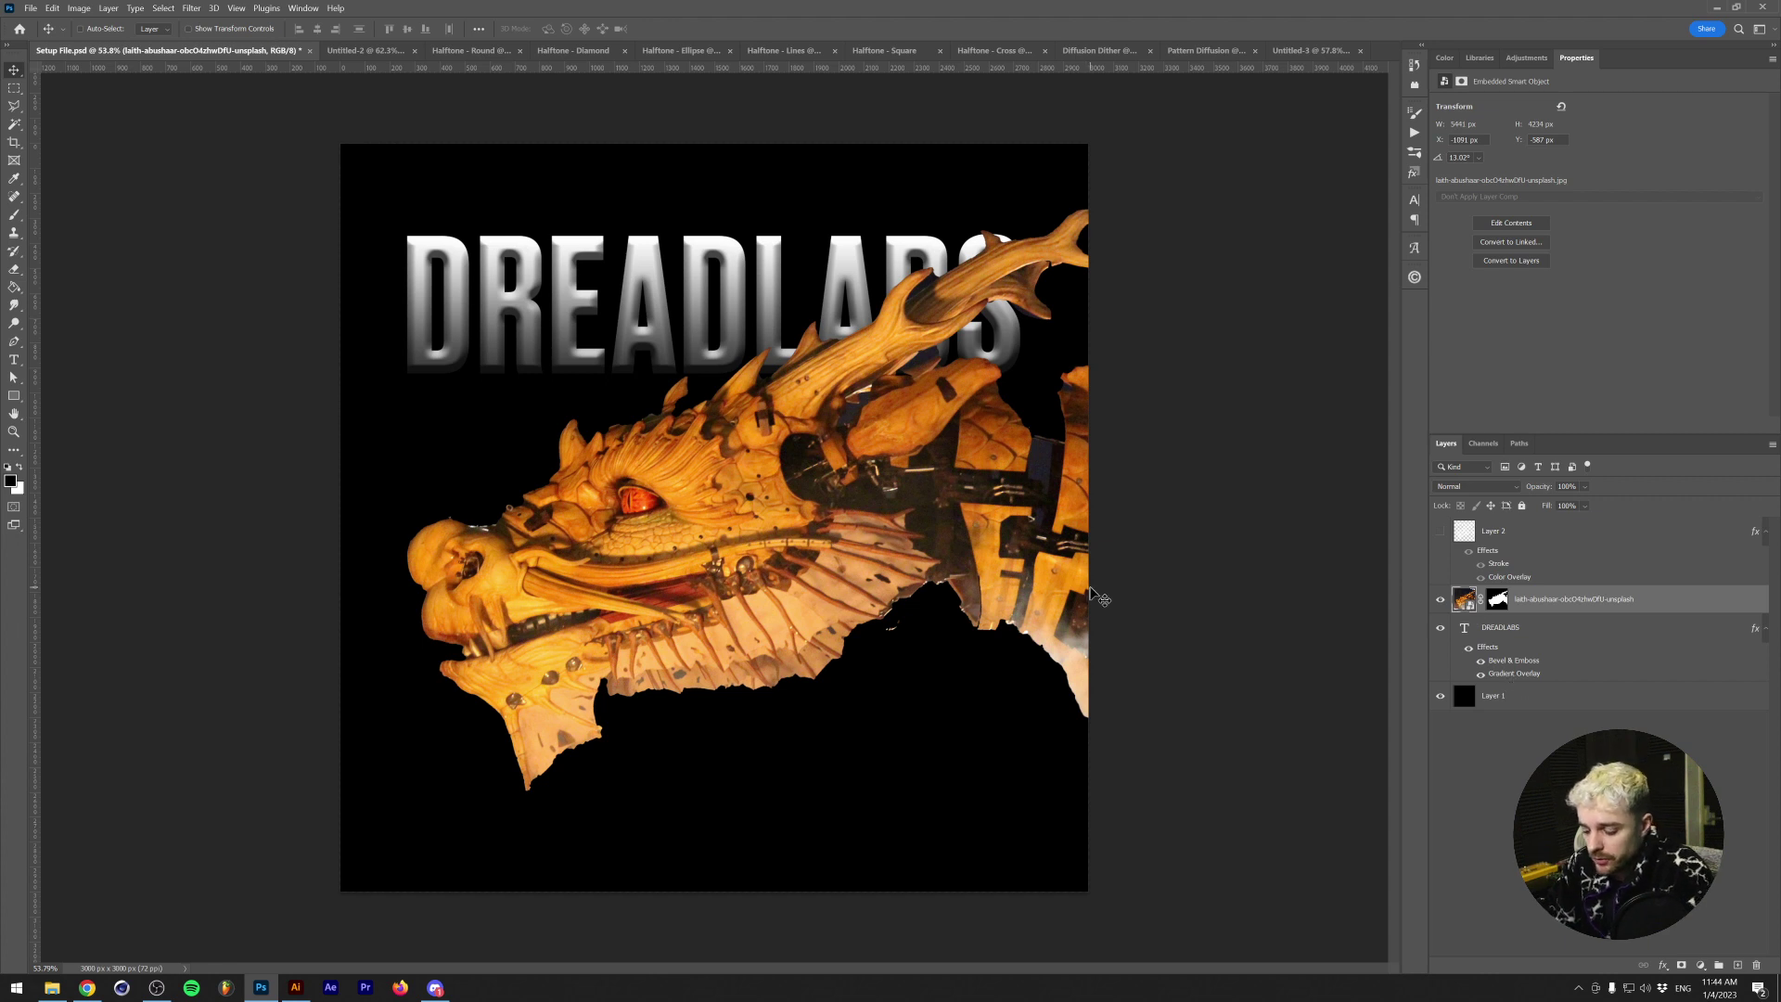
- Boost the dragon photo's contrast with Curves by raising the black point and lowering the white point to input 183
{"action": "key", "text": "ctrl"}
{"action": "key", "text": "ctrl+m"}
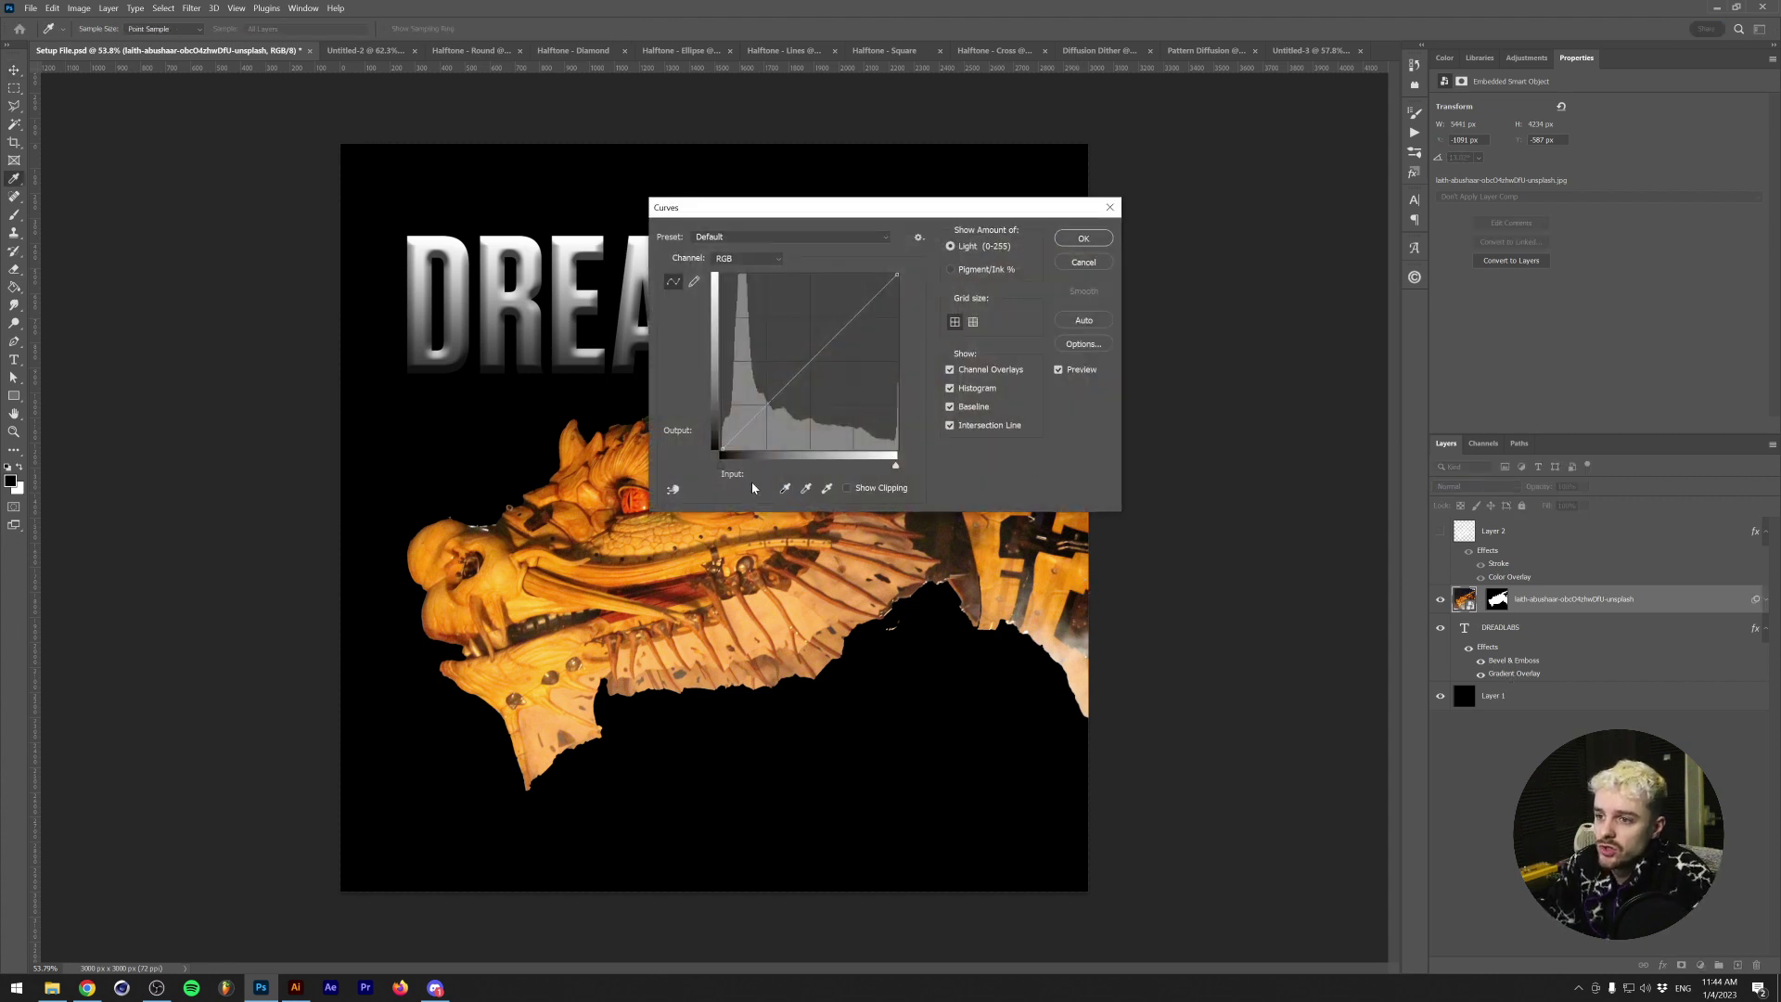
{"action": "left_click_drag", "start_coordinate": [722, 472], "coordinate": [768, 465]}
{"action": "left_click_drag", "start_coordinate": [896, 465], "coordinate": [846, 466]}
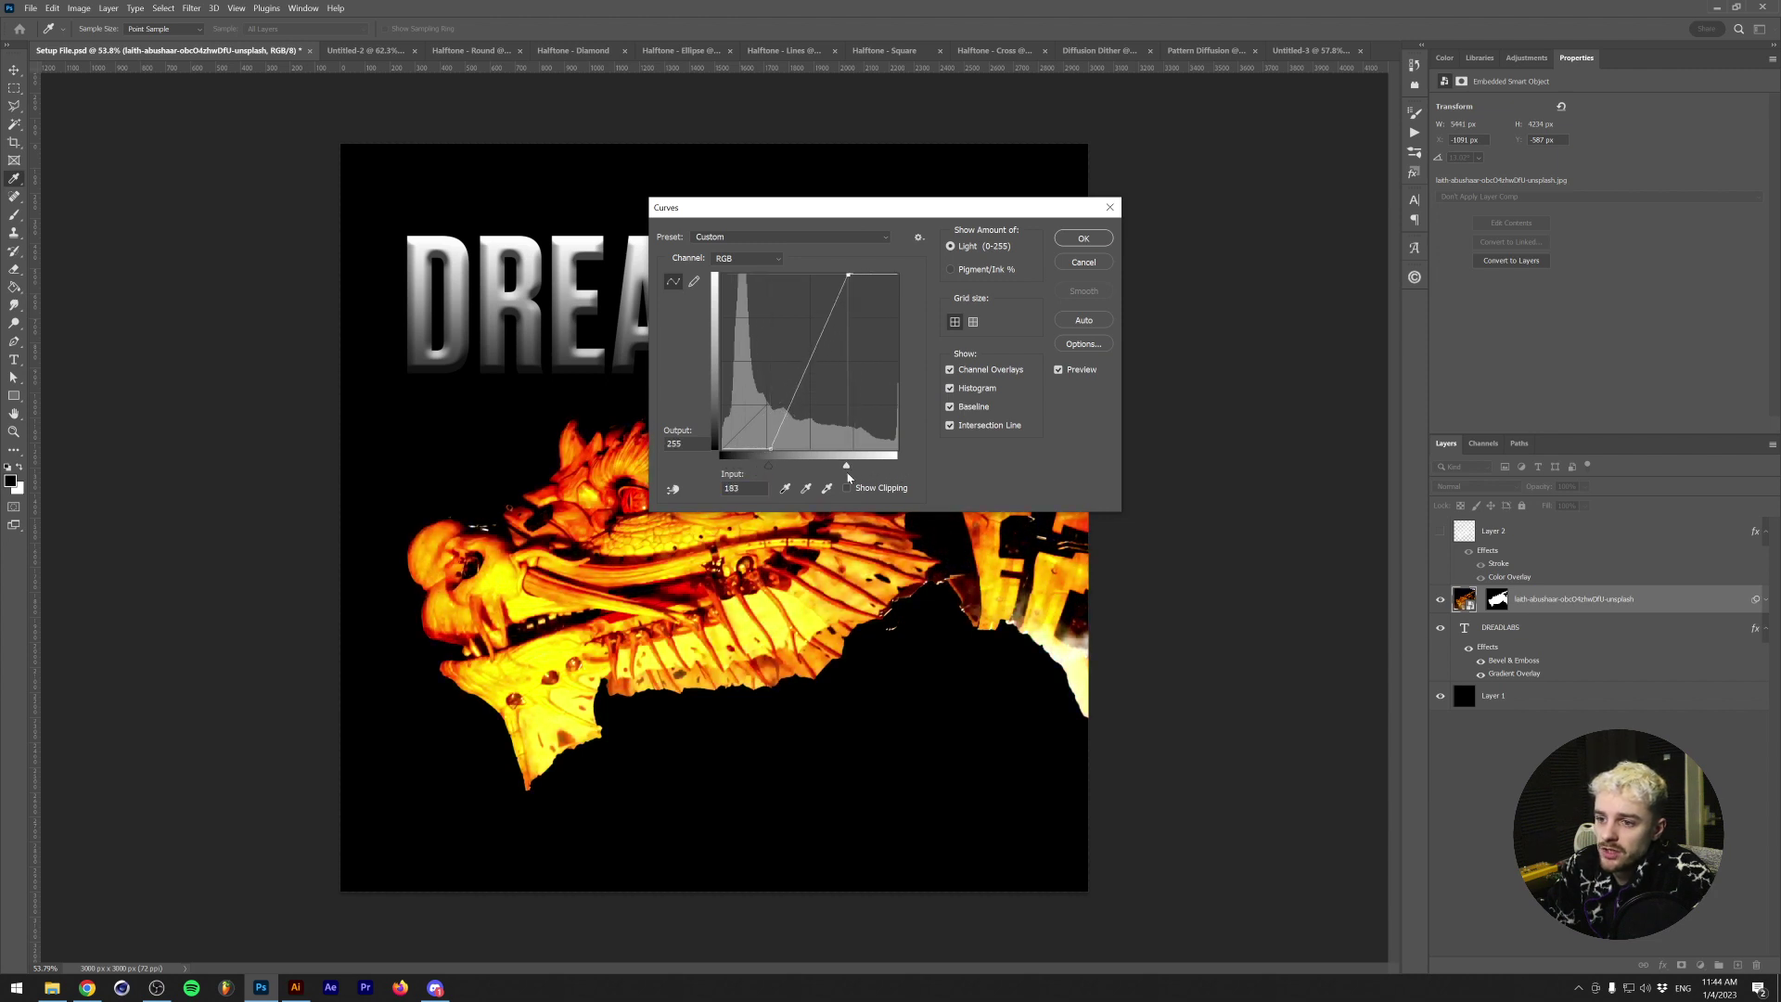
{"action": "left_click", "coordinate": [1083, 238]}
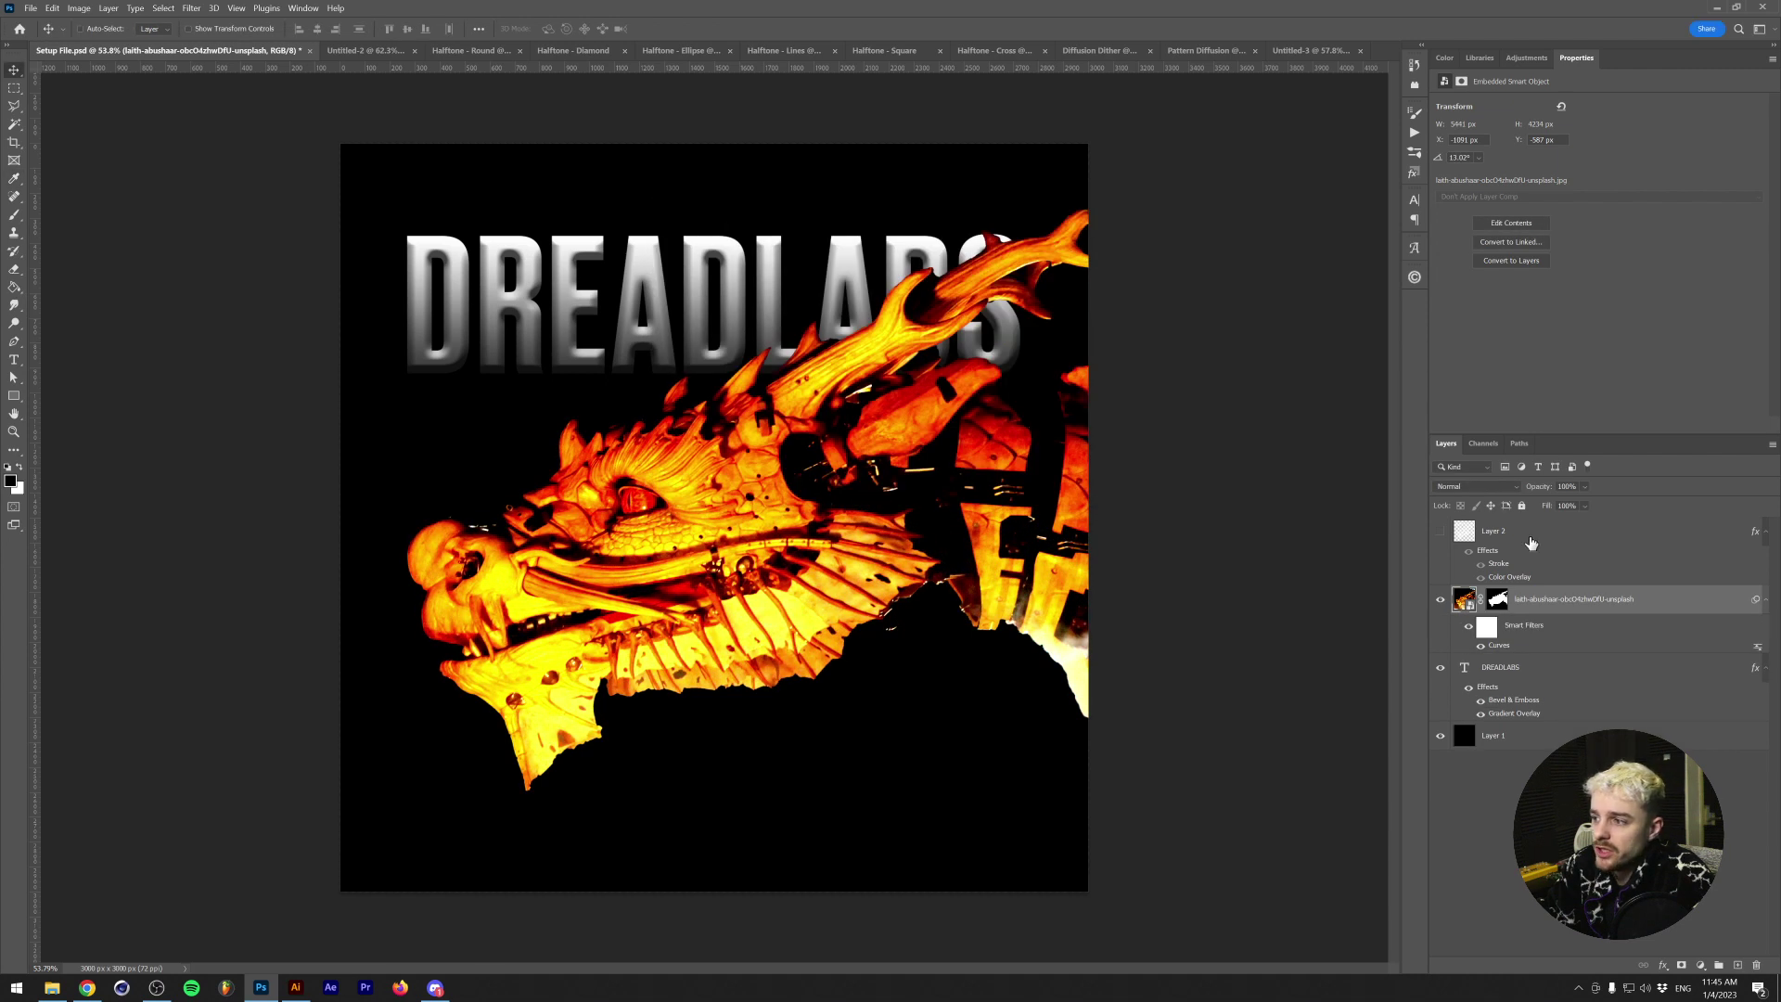
- Duplicate the contrast-boosted dragon layer into a new document
{"action": "right_click", "coordinate": [1660, 605]}
{"action": "left_click", "coordinate": [1486, 365]}
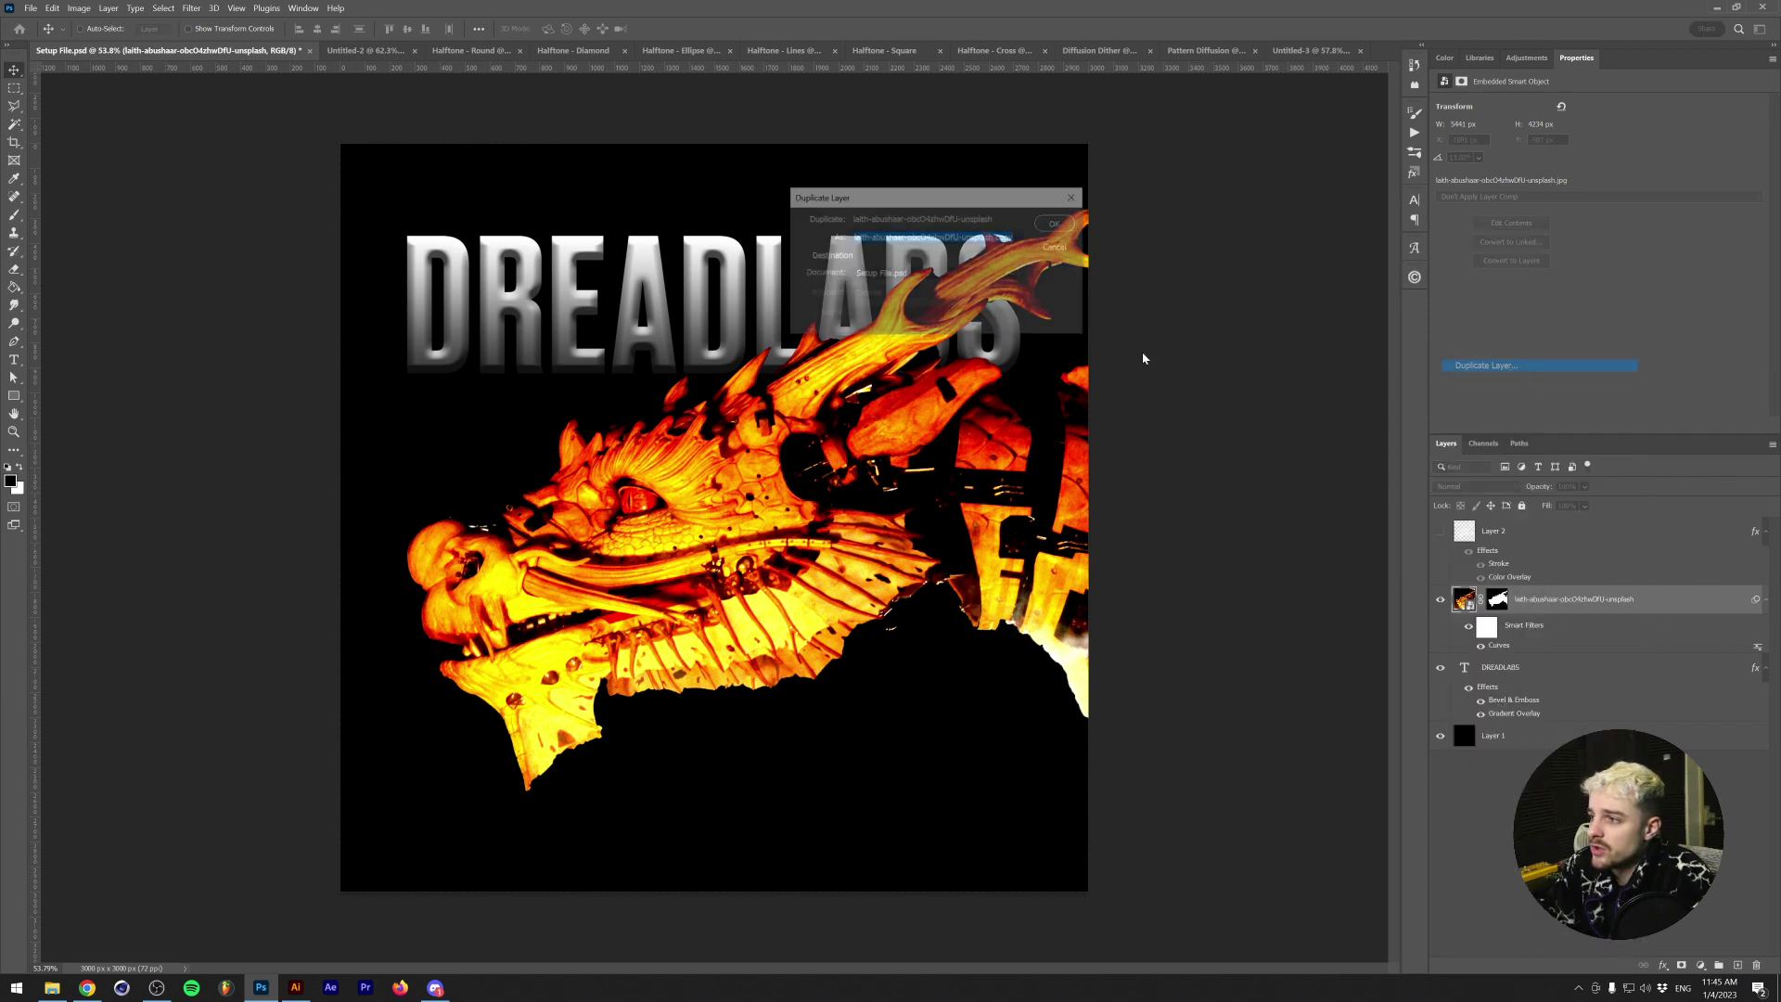
{"action": "left_click", "coordinate": [932, 272]}
{"action": "left_click", "coordinate": [882, 311]}
{"action": "left_click", "coordinate": [1057, 222]}
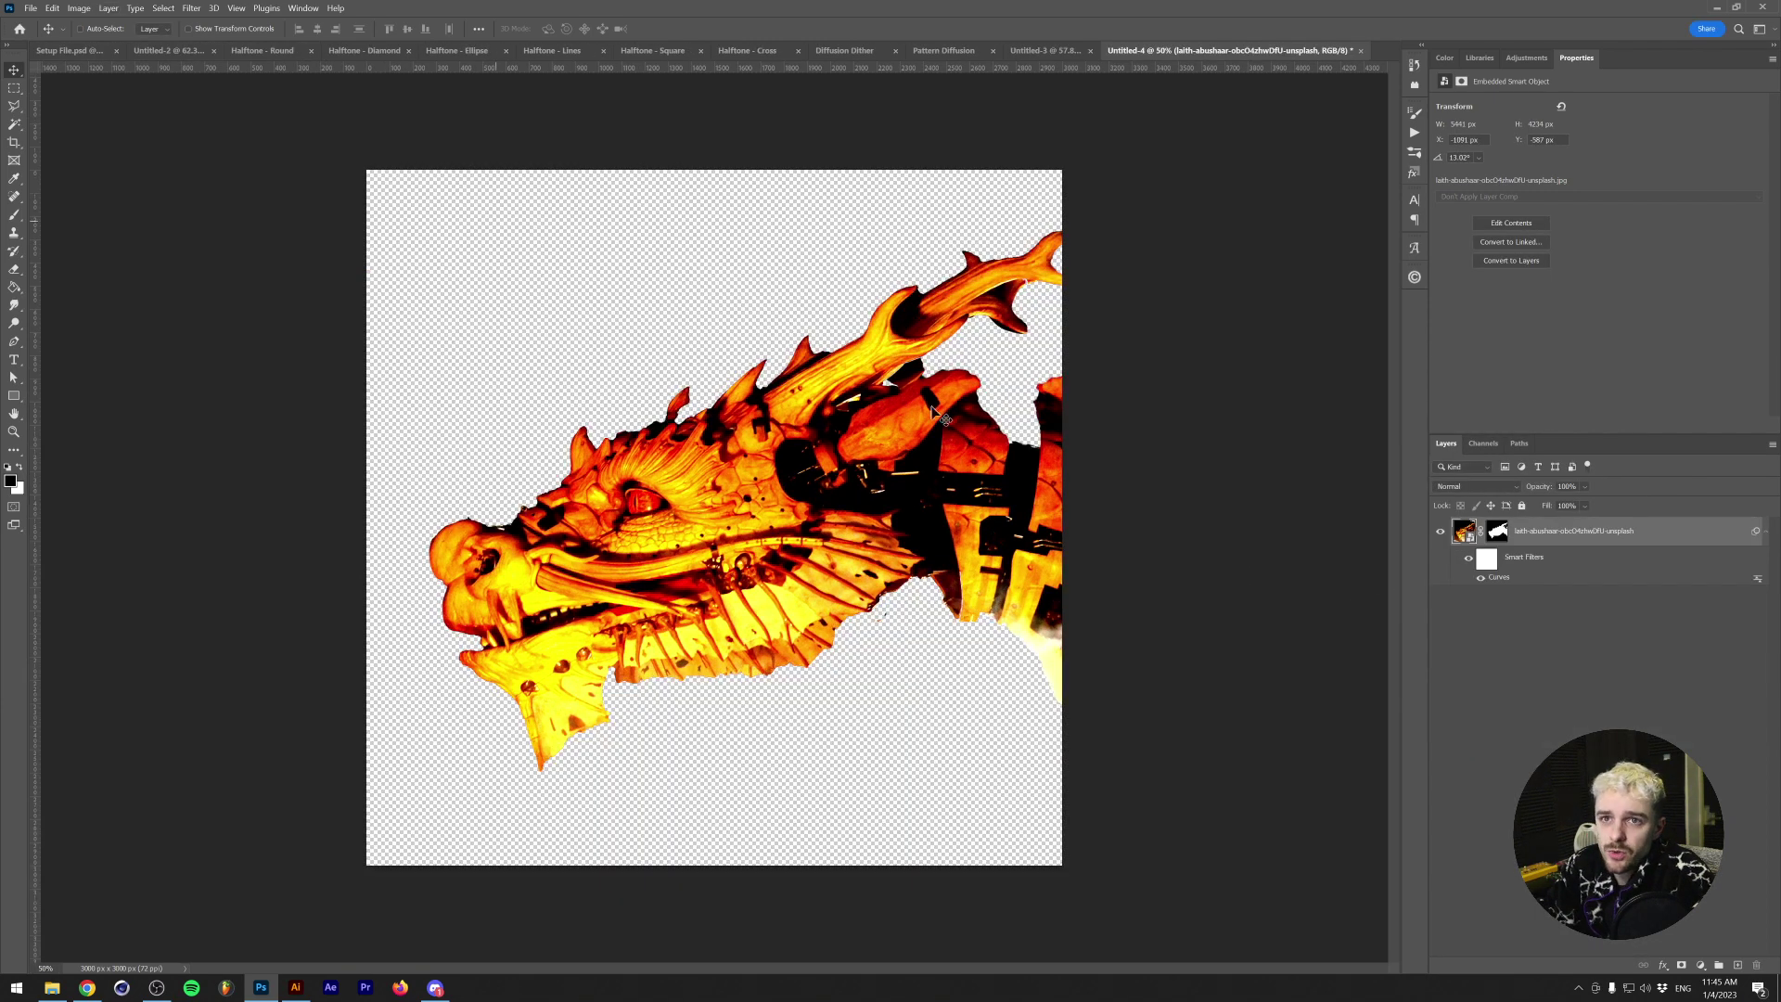
- Convert the new dragon document to Grayscale, discarding its color information
{"action": "left_click", "coordinate": [79, 8]}
{"action": "mouse_move", "coordinate": [102, 22]}
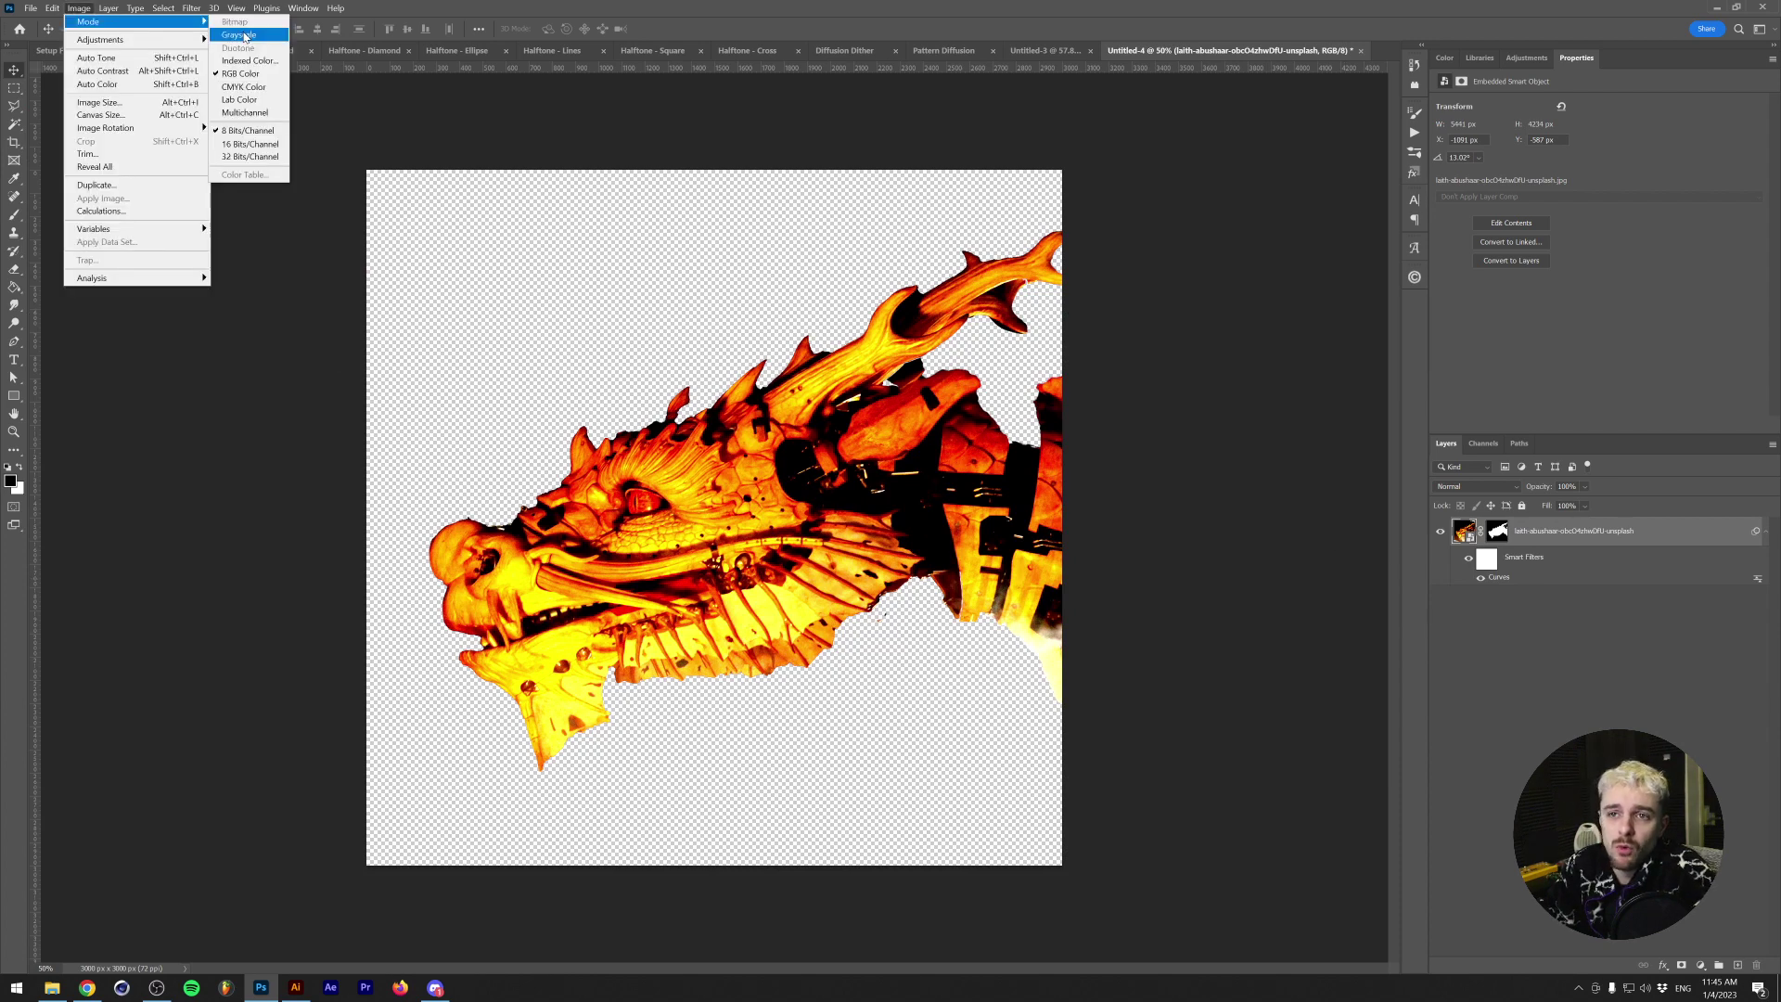
{"action": "left_click", "coordinate": [246, 39]}
{"action": "left_click", "coordinate": [879, 381]}
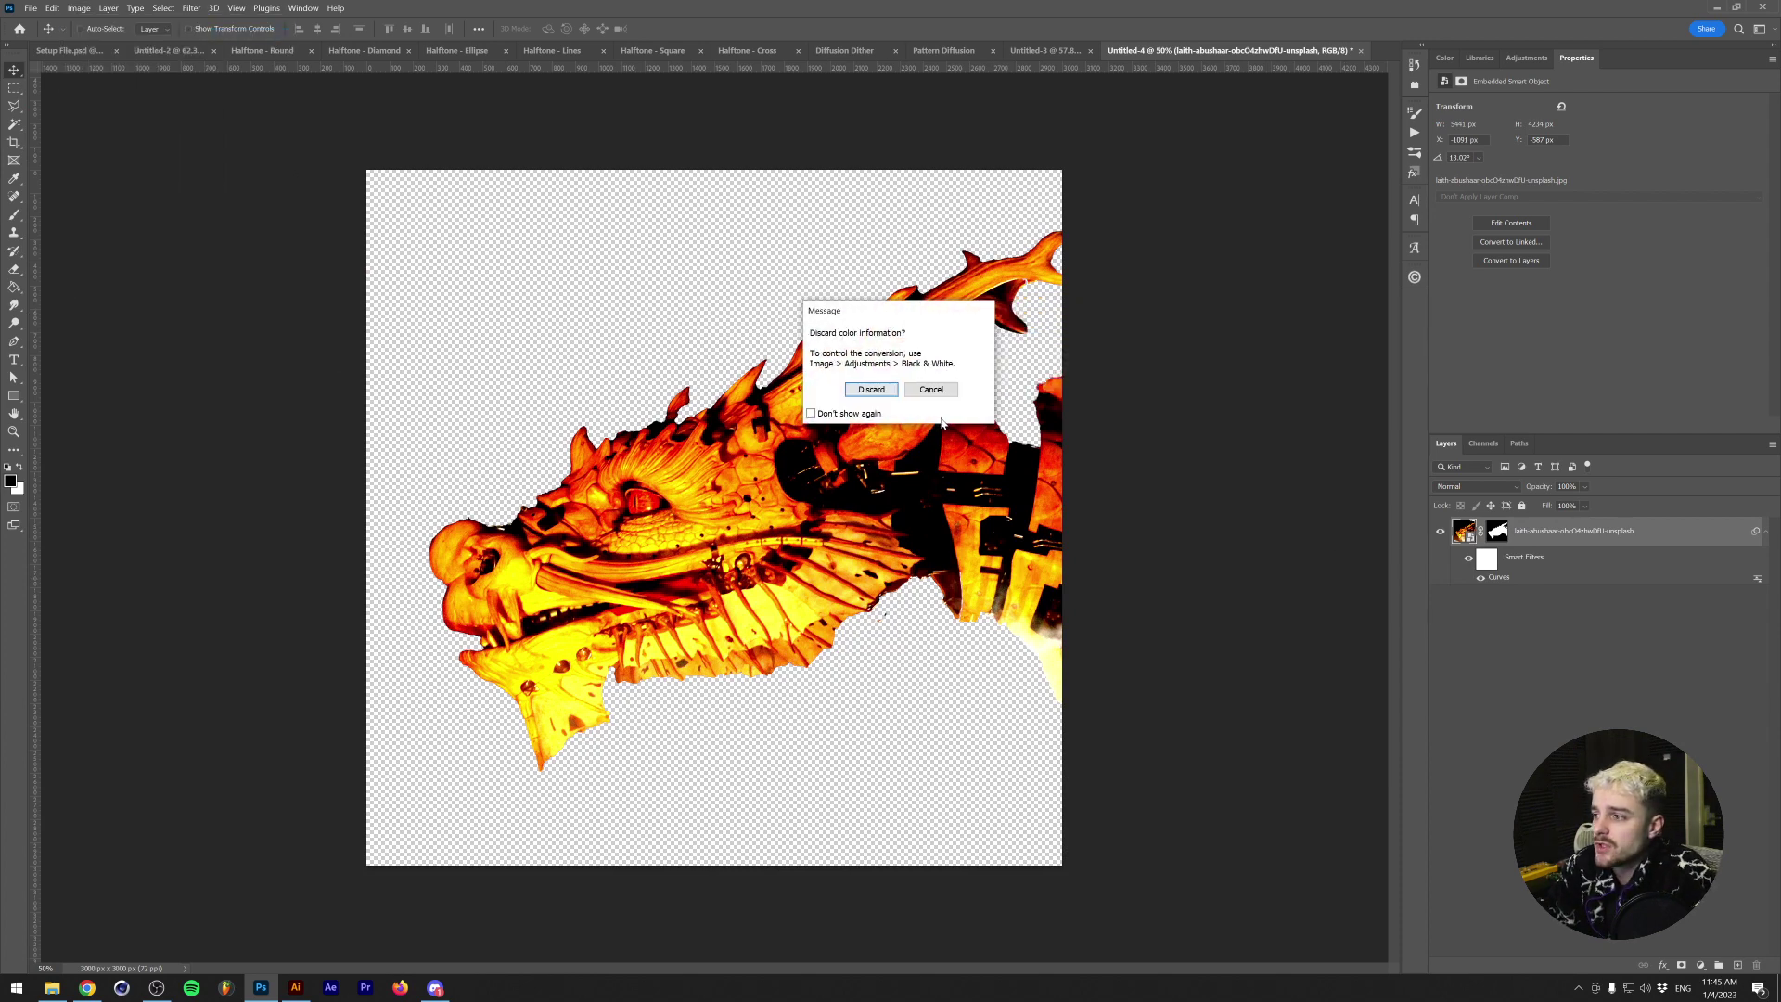
{"action": "left_click", "coordinate": [861, 388]}
- Flatten and convert the dragon document to a Diffusion Dither bitmap with an output of 18 pixels/inch, enlarging the view to check it
{"action": "left_click", "coordinate": [79, 8]}
{"action": "mouse_move", "coordinate": [102, 23]}
{"action": "left_click", "coordinate": [234, 22]}
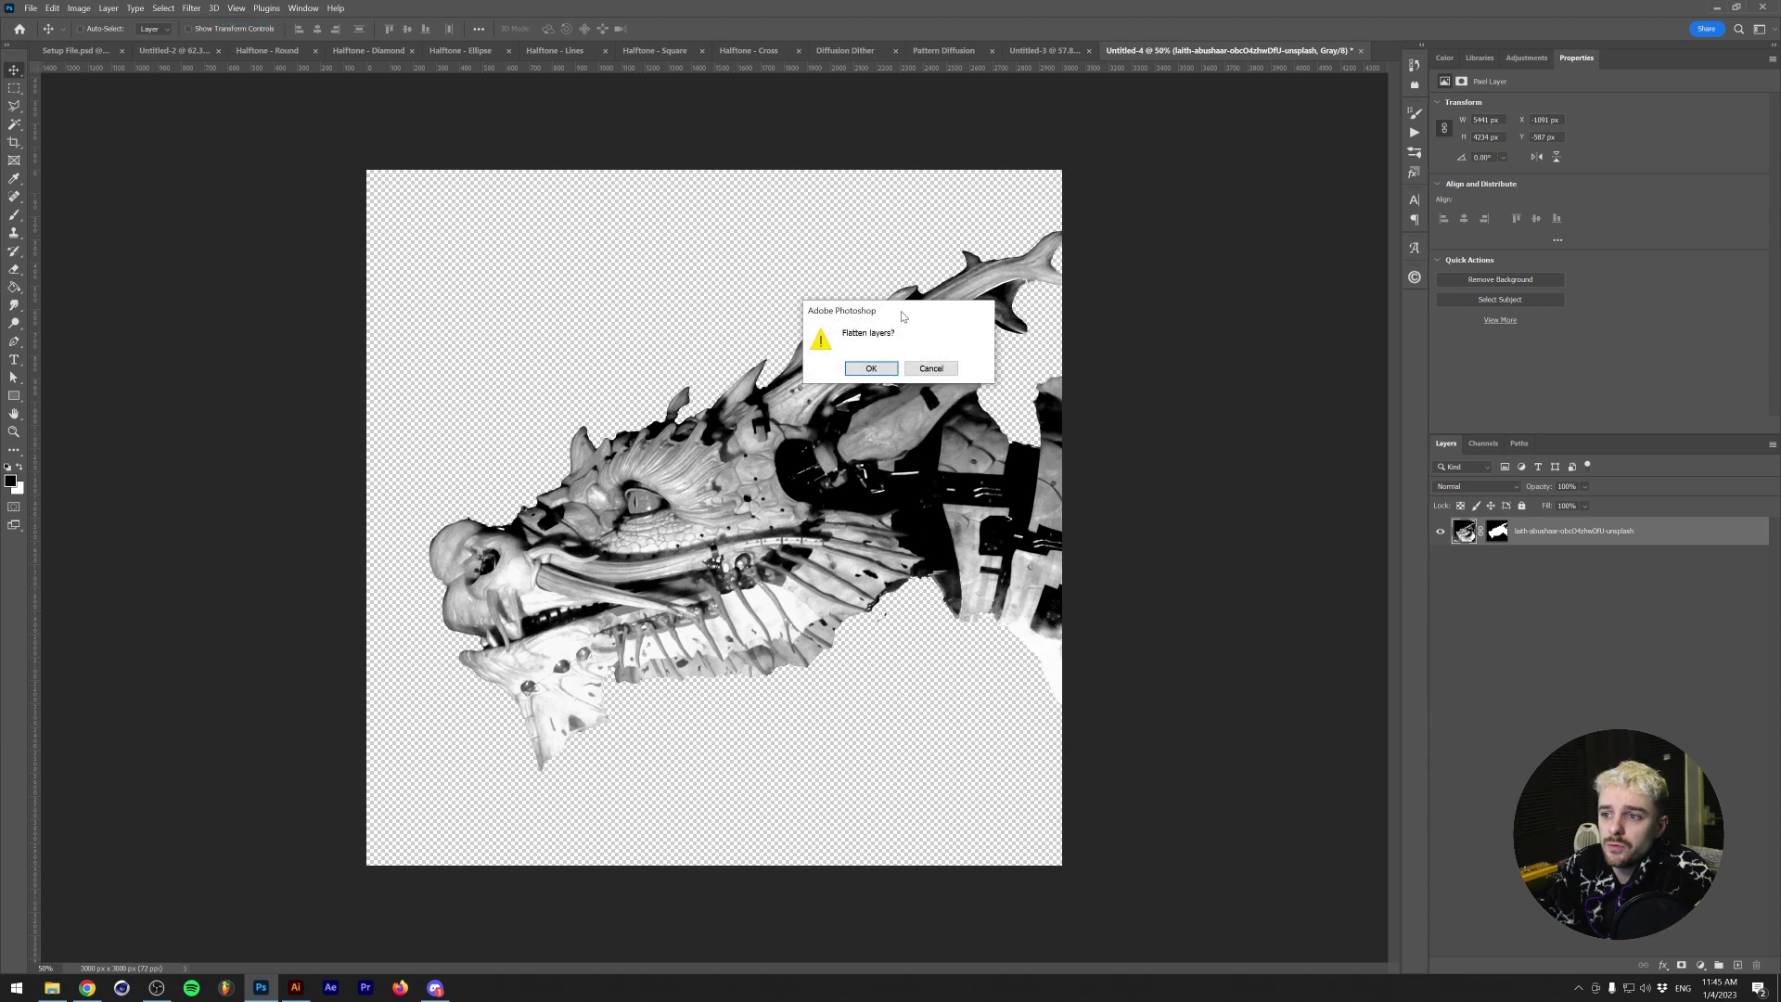
{"action": "left_click", "coordinate": [871, 369]}
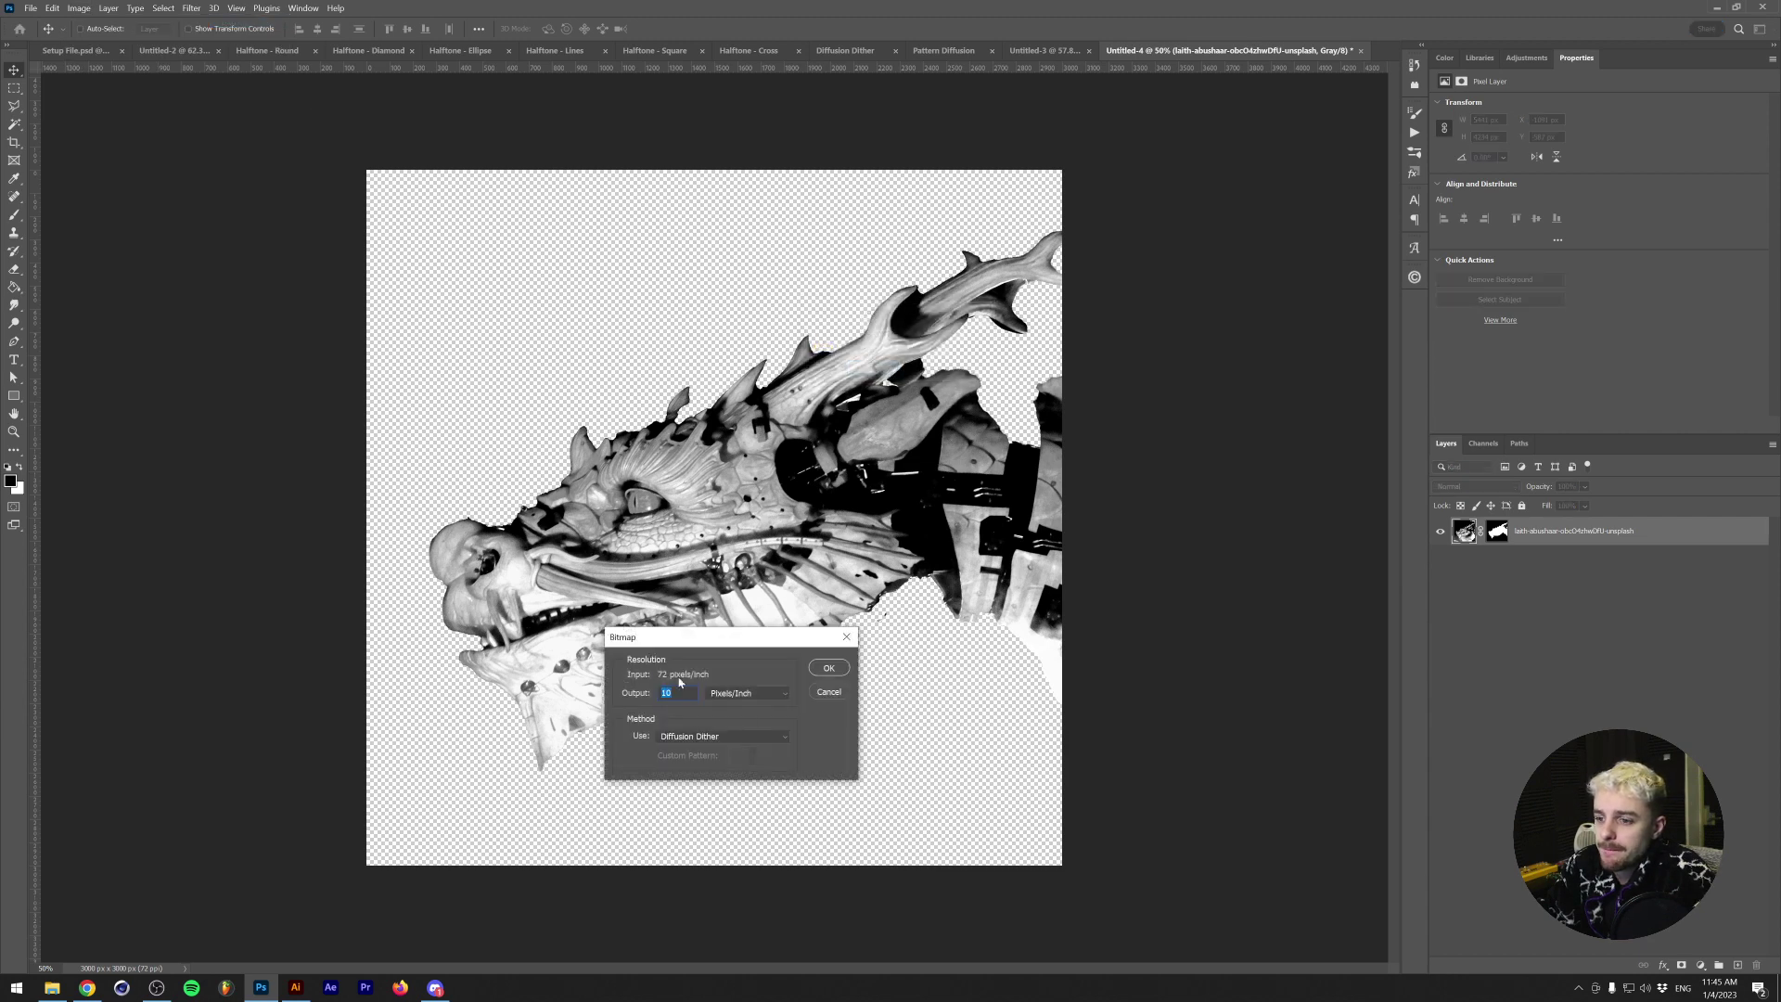
{"action": "type", "text": "18"}
{"action": "key", "text": "Return"}
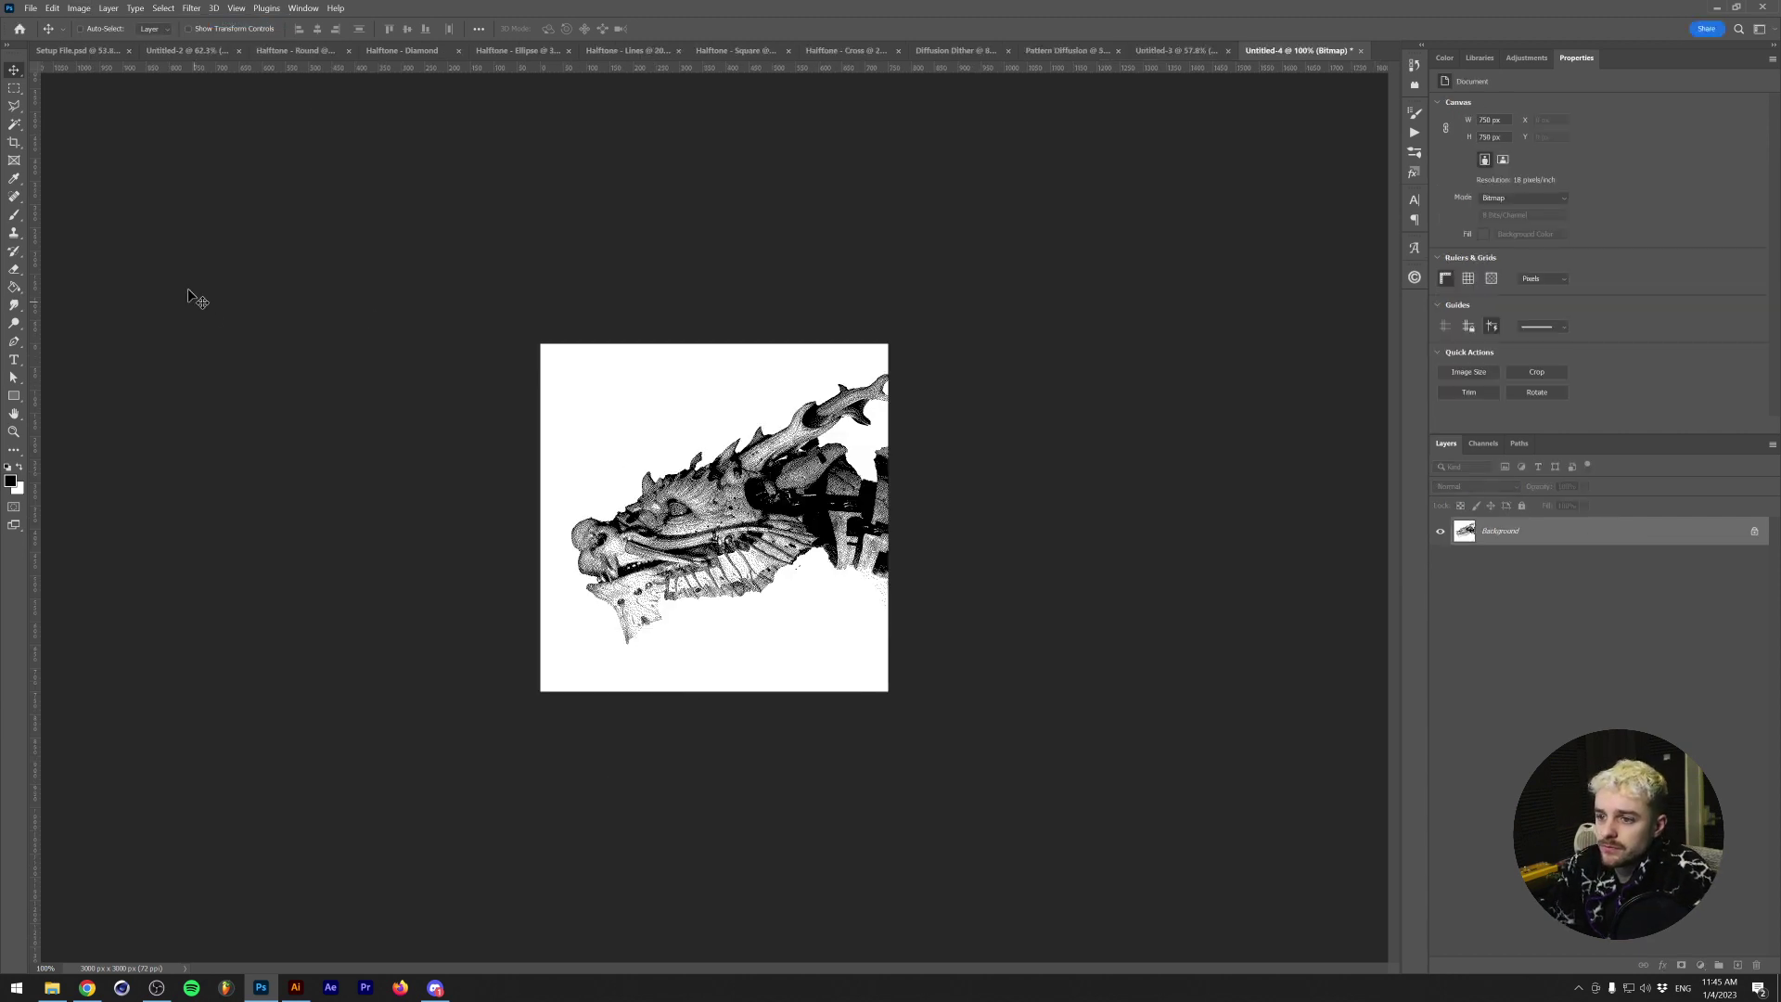
{"action": "key", "text": "ctrl+0"}
{"action": "scroll", "coordinate": [655, 585], "scroll_direction": "up", "scroll_amount": 3}
{"action": "scroll", "coordinate": [655, 585], "scroll_direction": "down", "scroll_amount": 5}
{"action": "scroll", "coordinate": [655, 585], "scroll_direction": "up", "scroll_amount": 3}
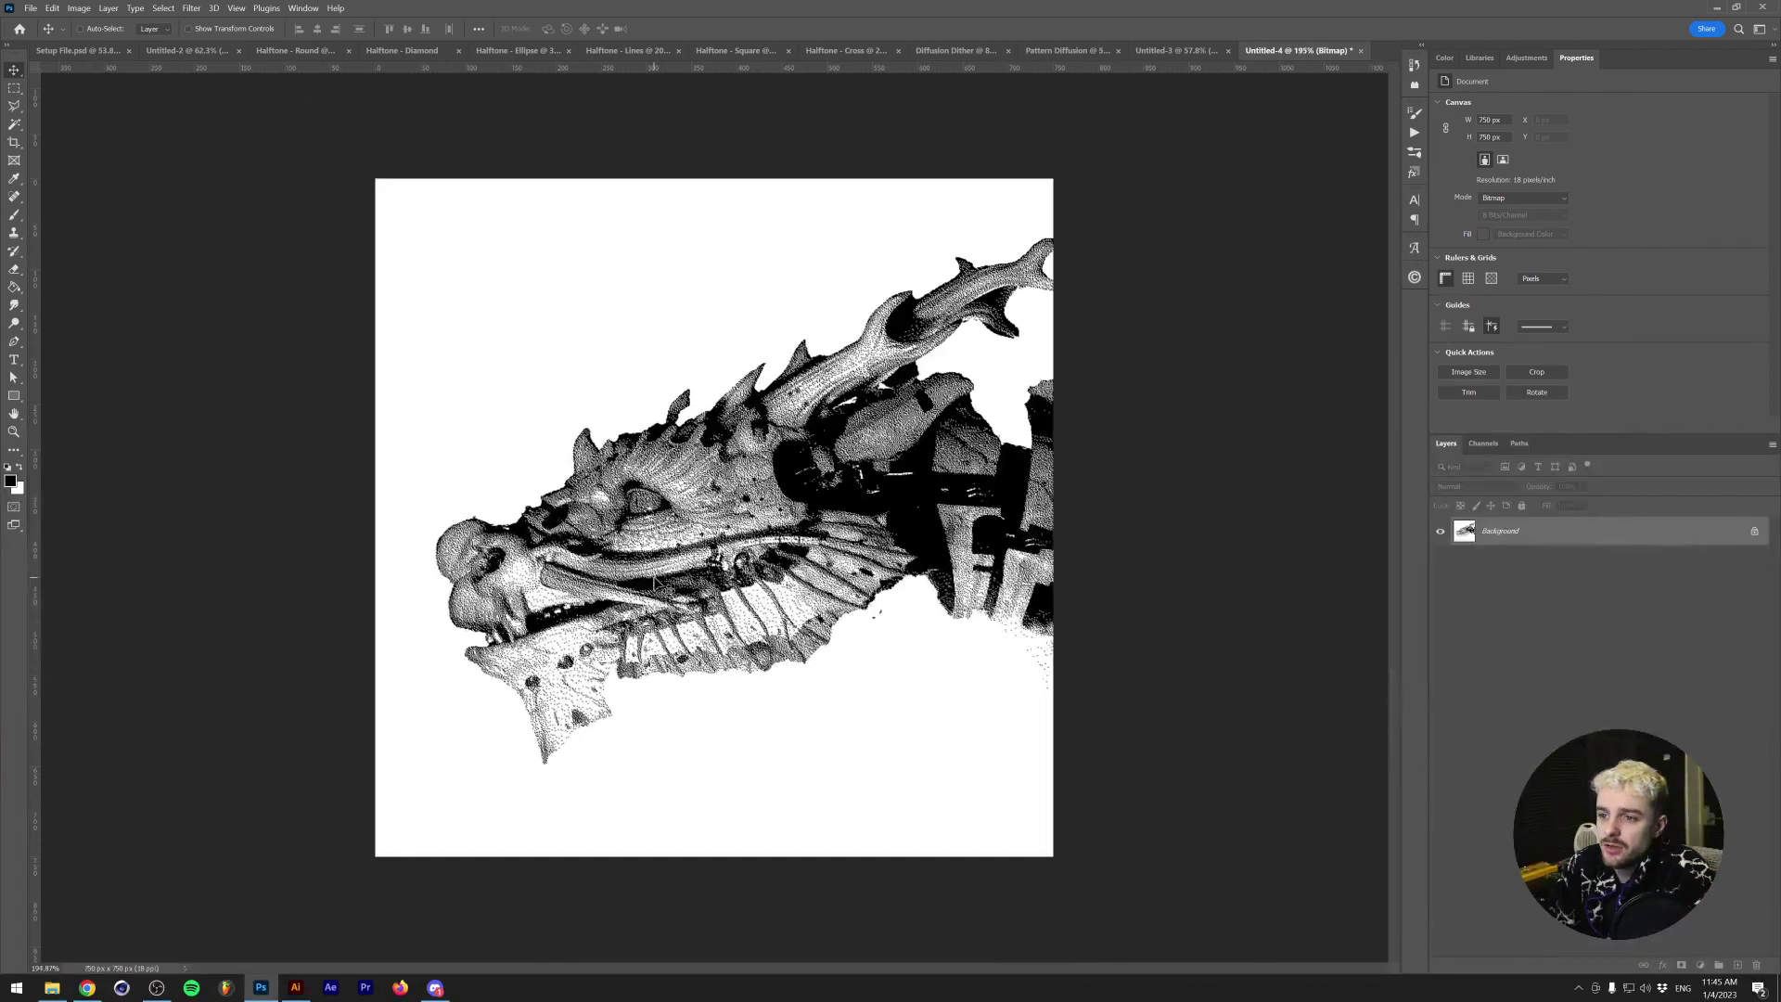
- Compare the new dithered dragon with the Pattern Diffusion, Diffusion Dither and Untitled-2 bitmaps and the setup file
{"action": "left_click", "coordinate": [1082, 51]}
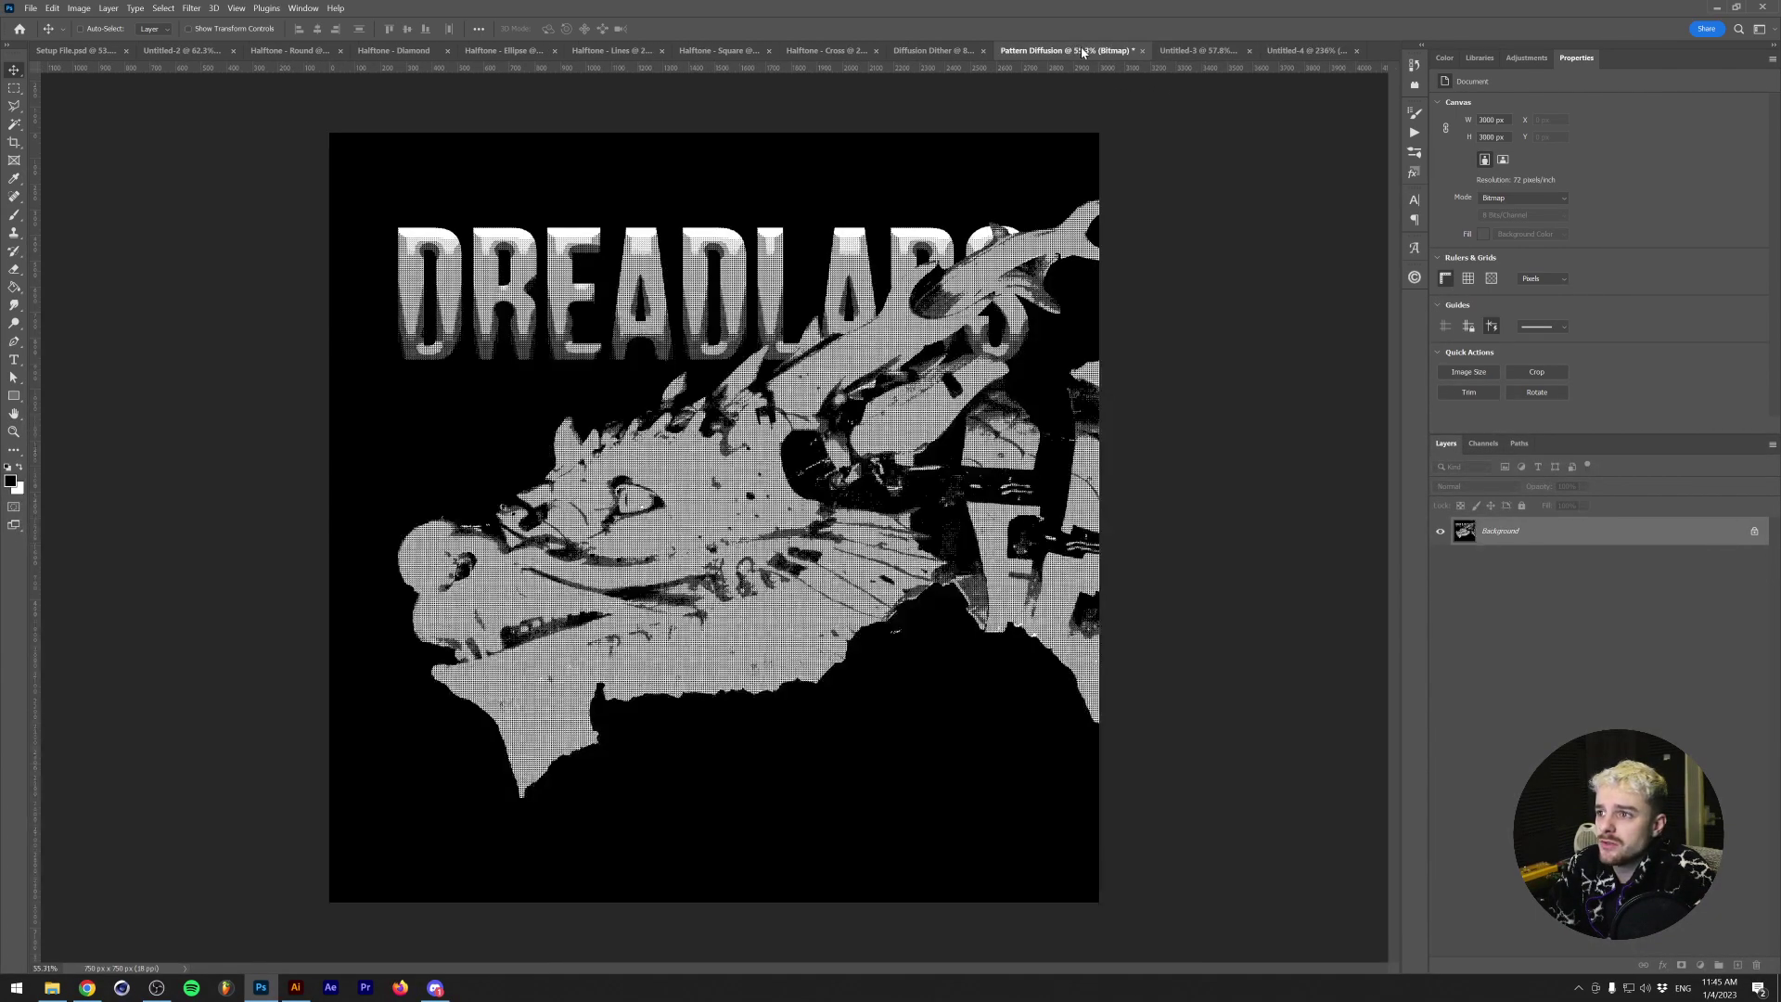
{"action": "left_click", "coordinate": [928, 51]}
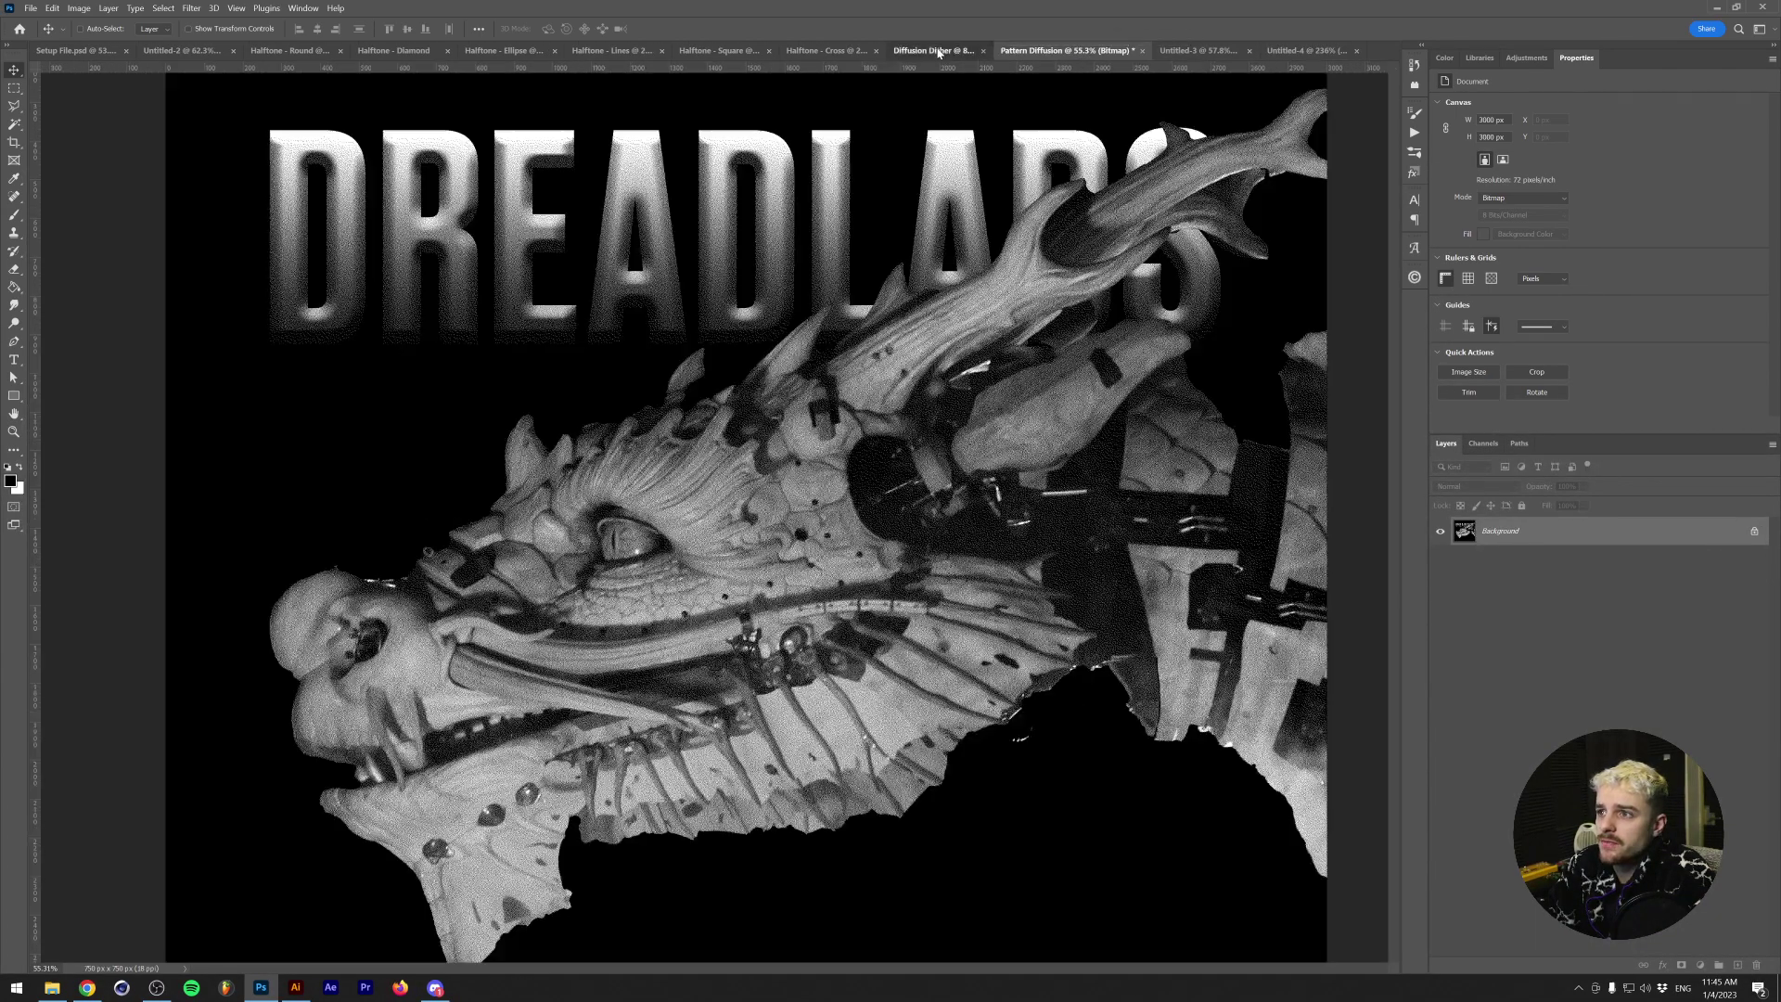
{"action": "left_click", "coordinate": [828, 56]}
{"action": "left_click", "coordinate": [199, 51]}
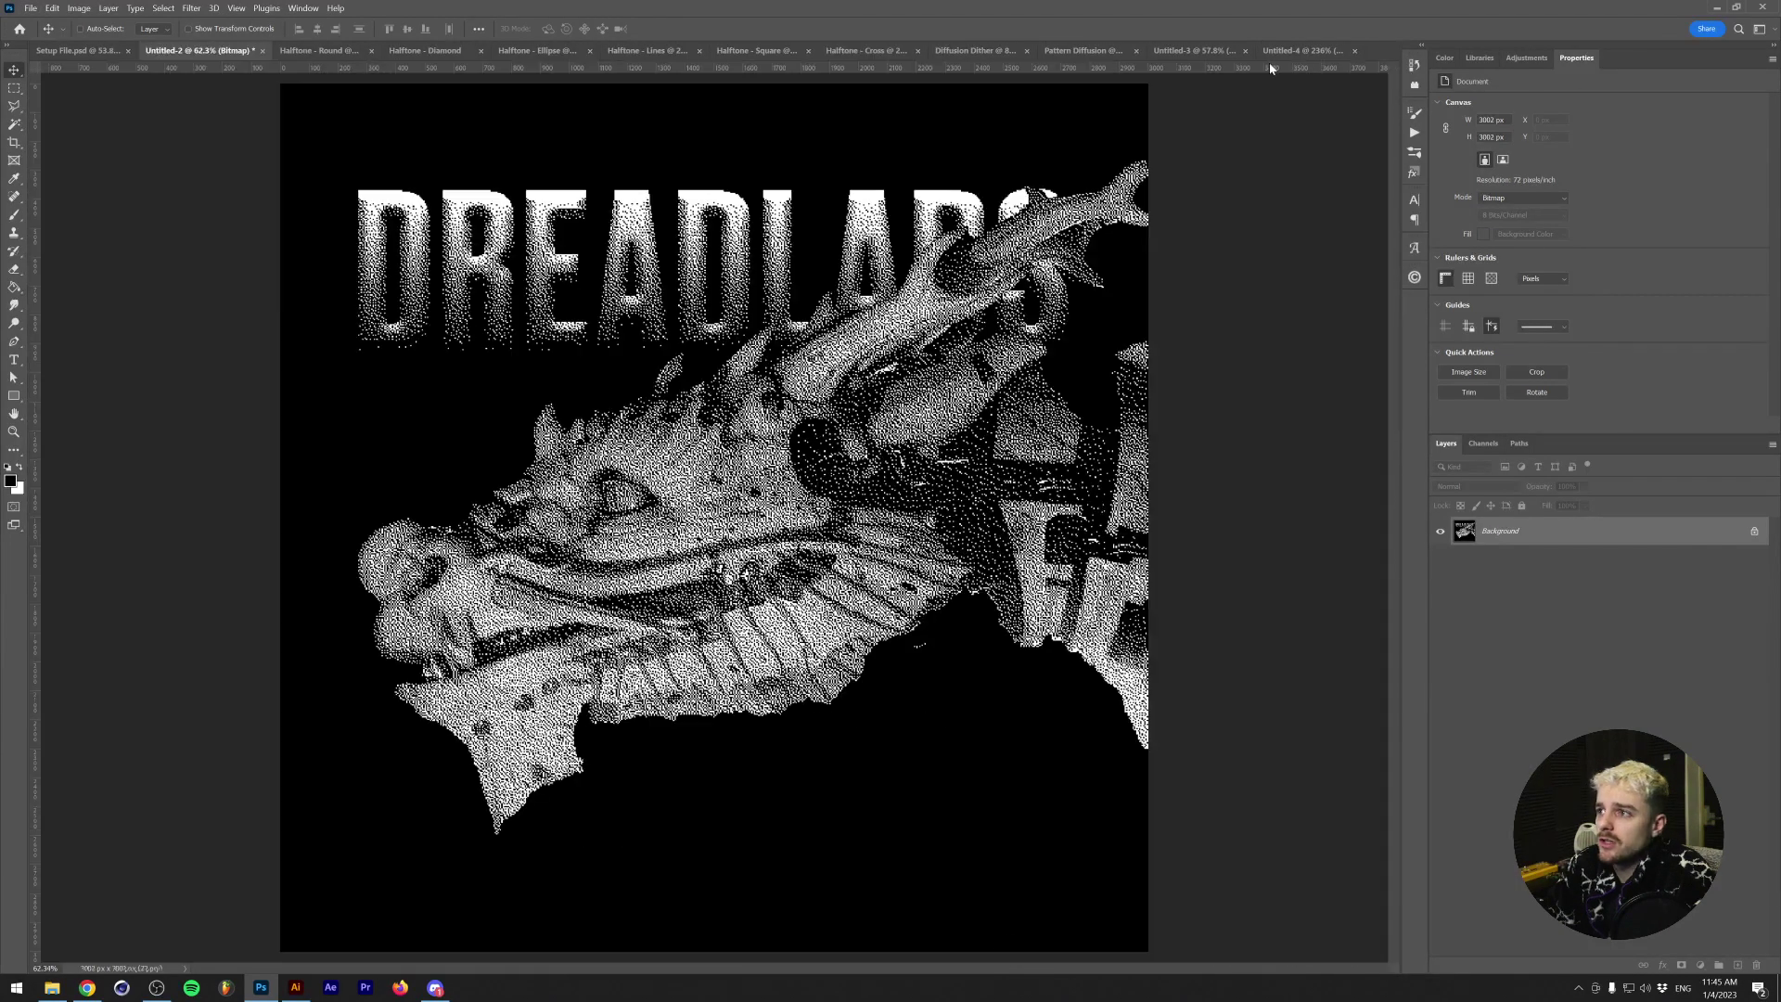
{"action": "left_click", "coordinate": [1296, 52]}
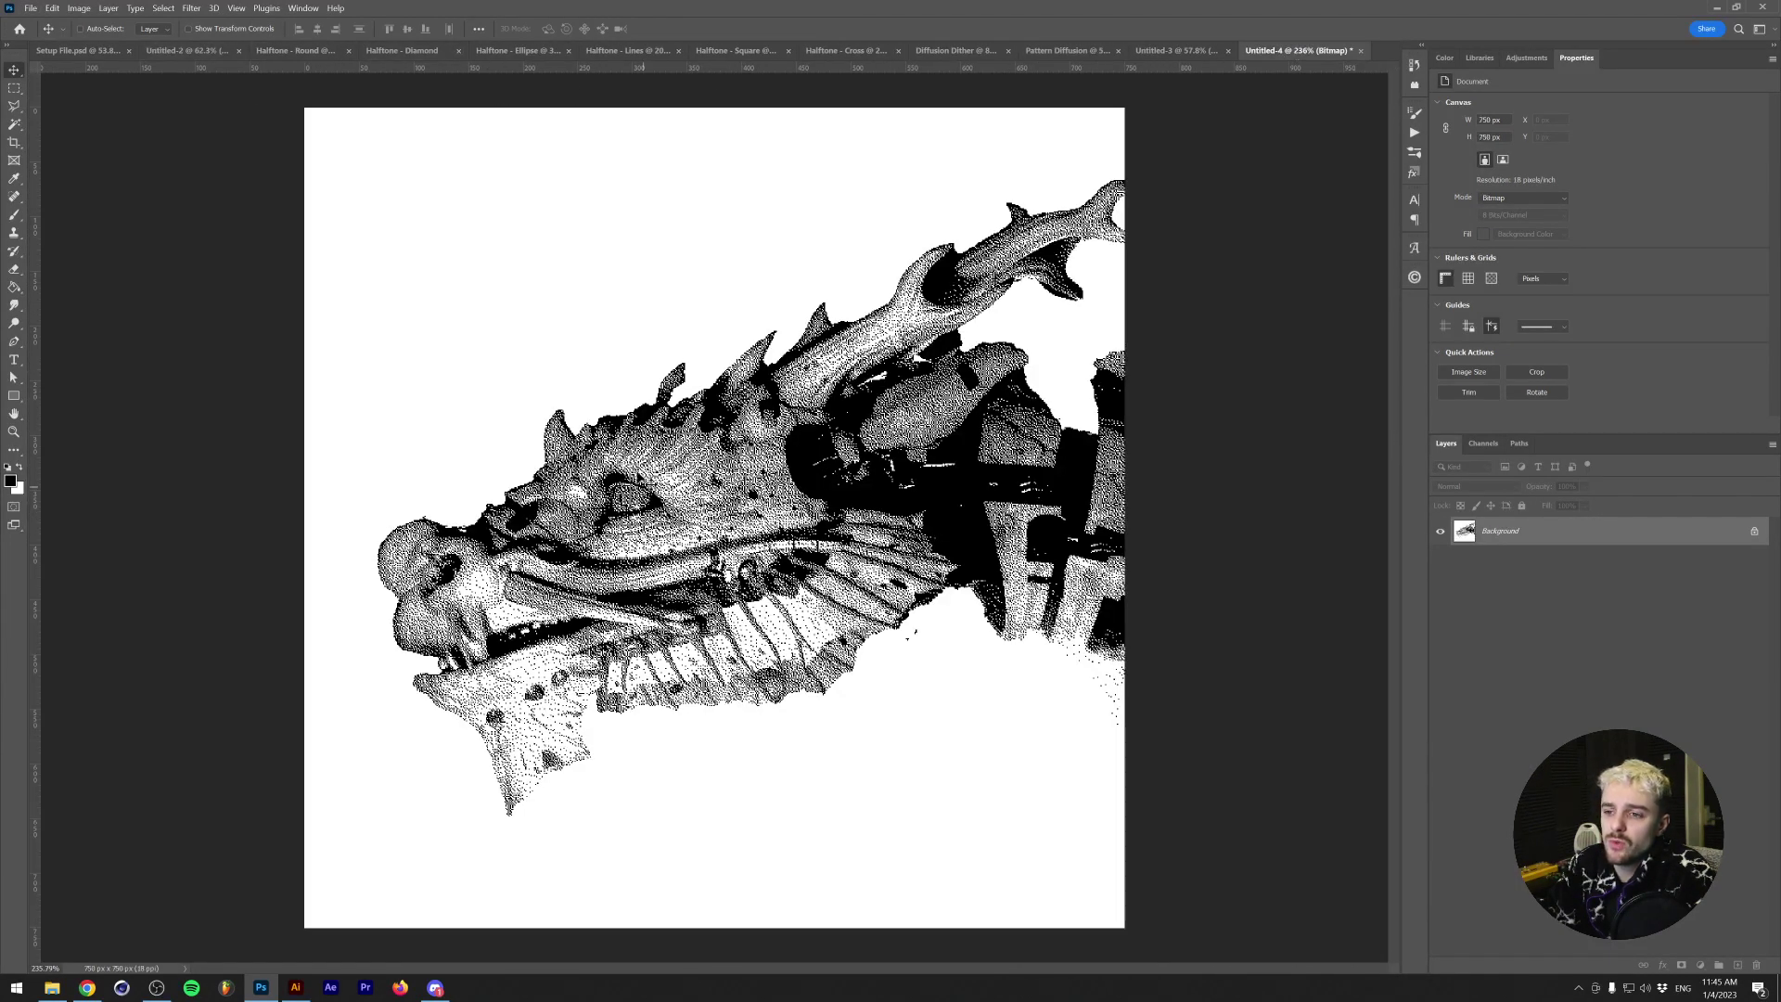
{"action": "left_click", "coordinate": [195, 51]}
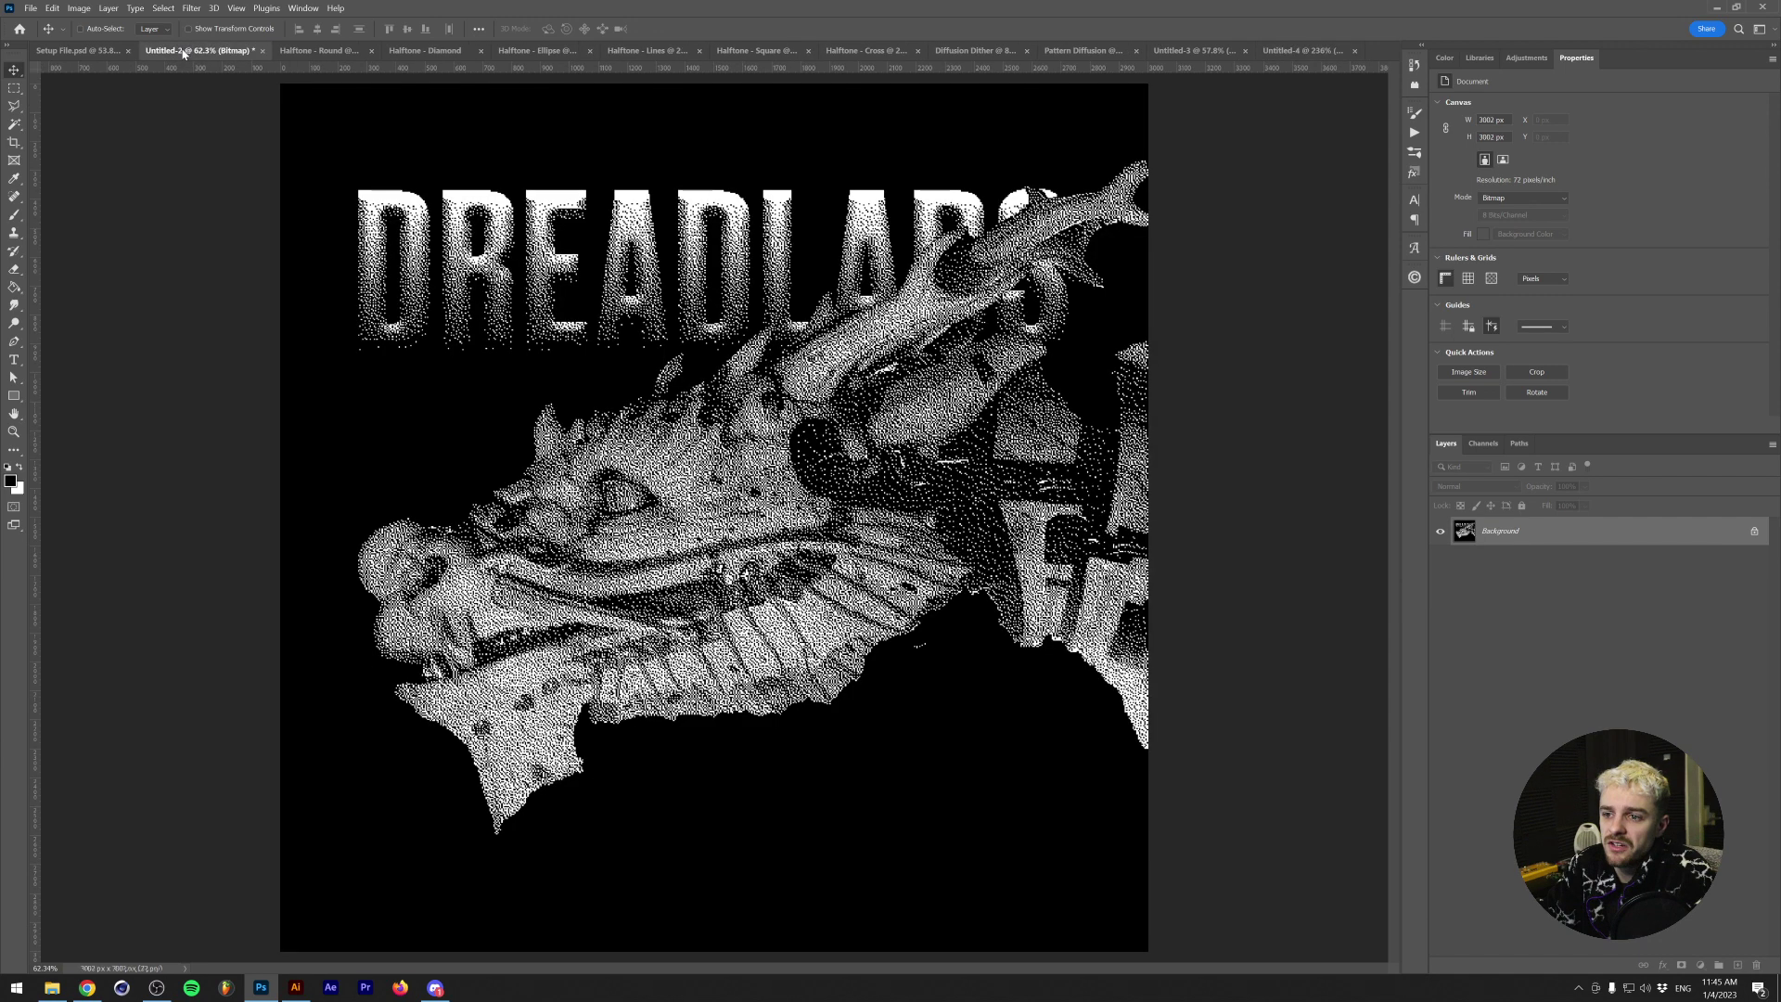
{"action": "left_click", "coordinate": [1299, 51]}
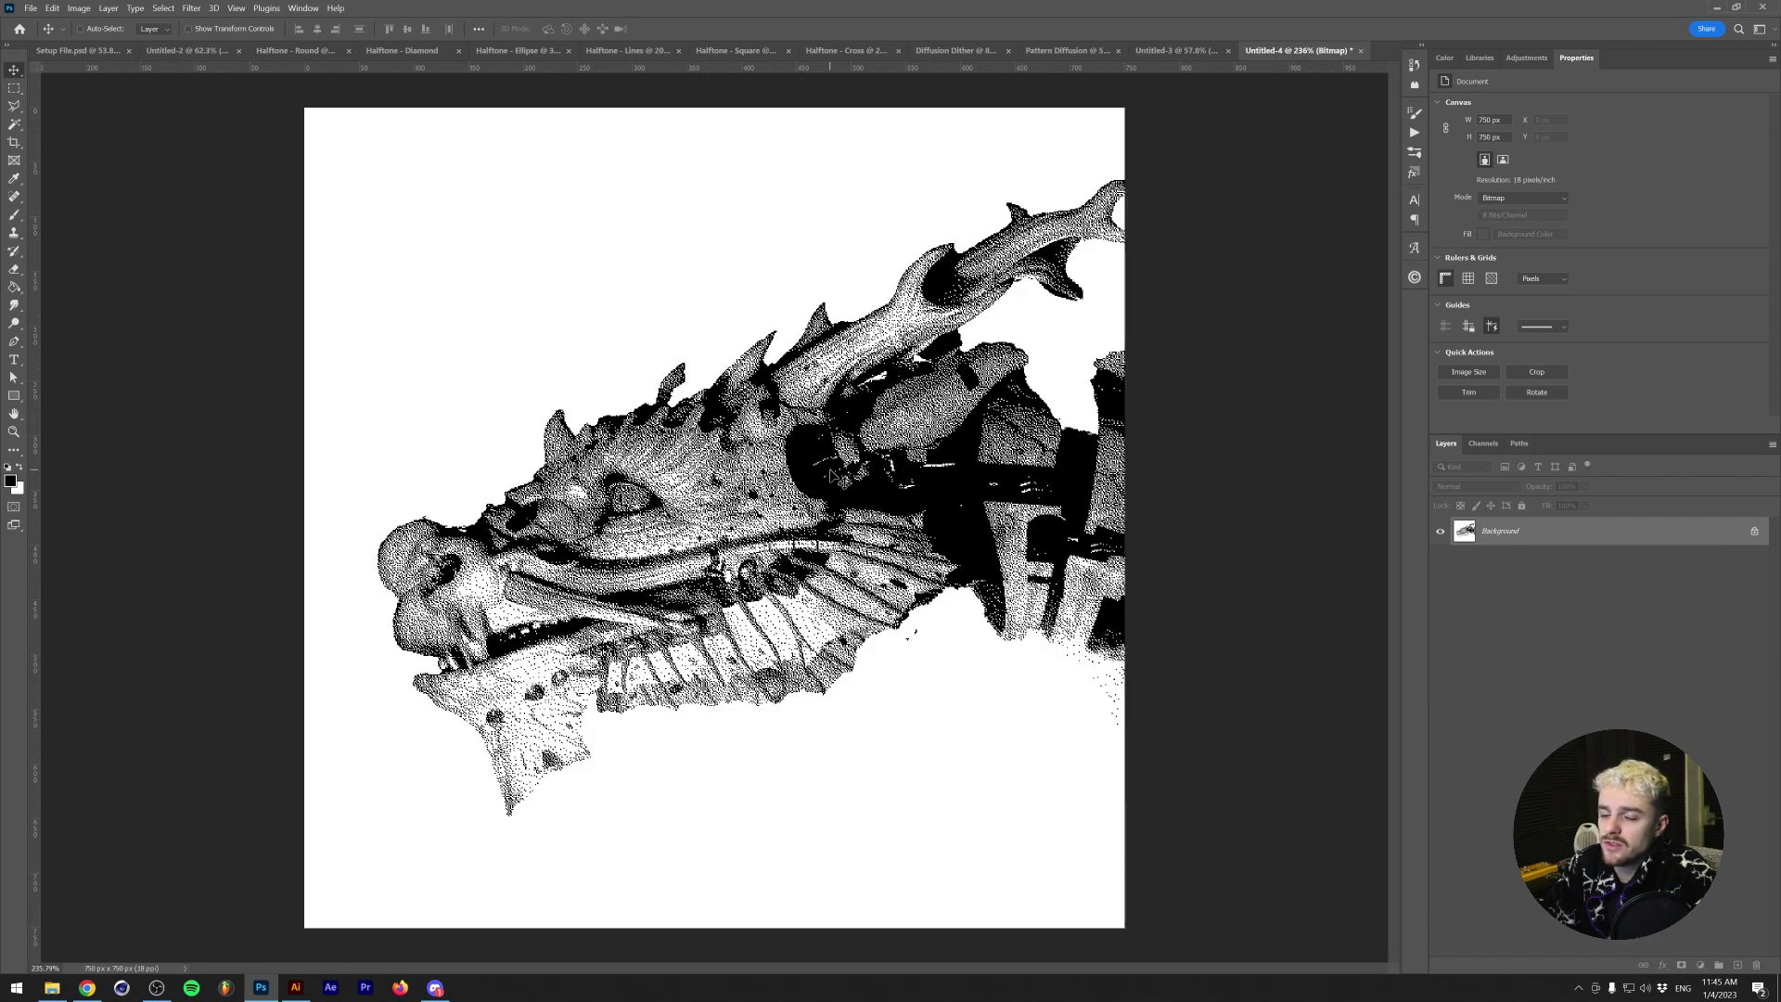
{"action": "left_click", "coordinate": [80, 51]}
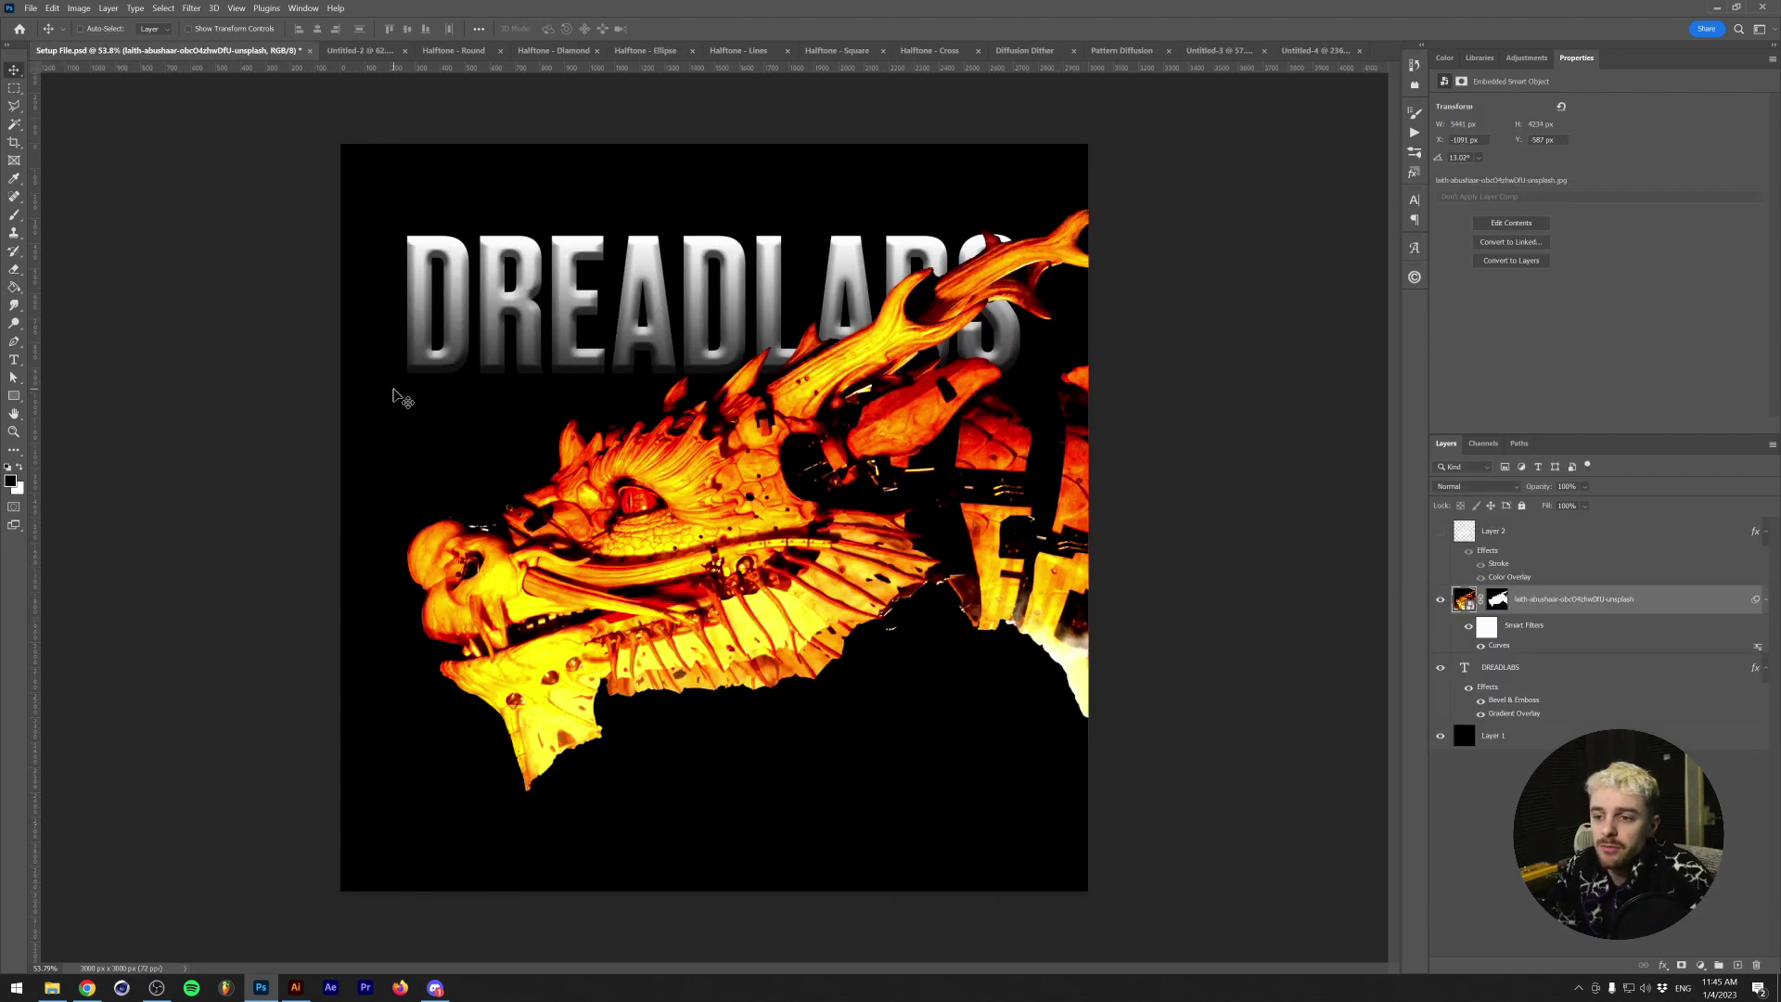
{"action": "key", "text": "ctrl+Tab"}
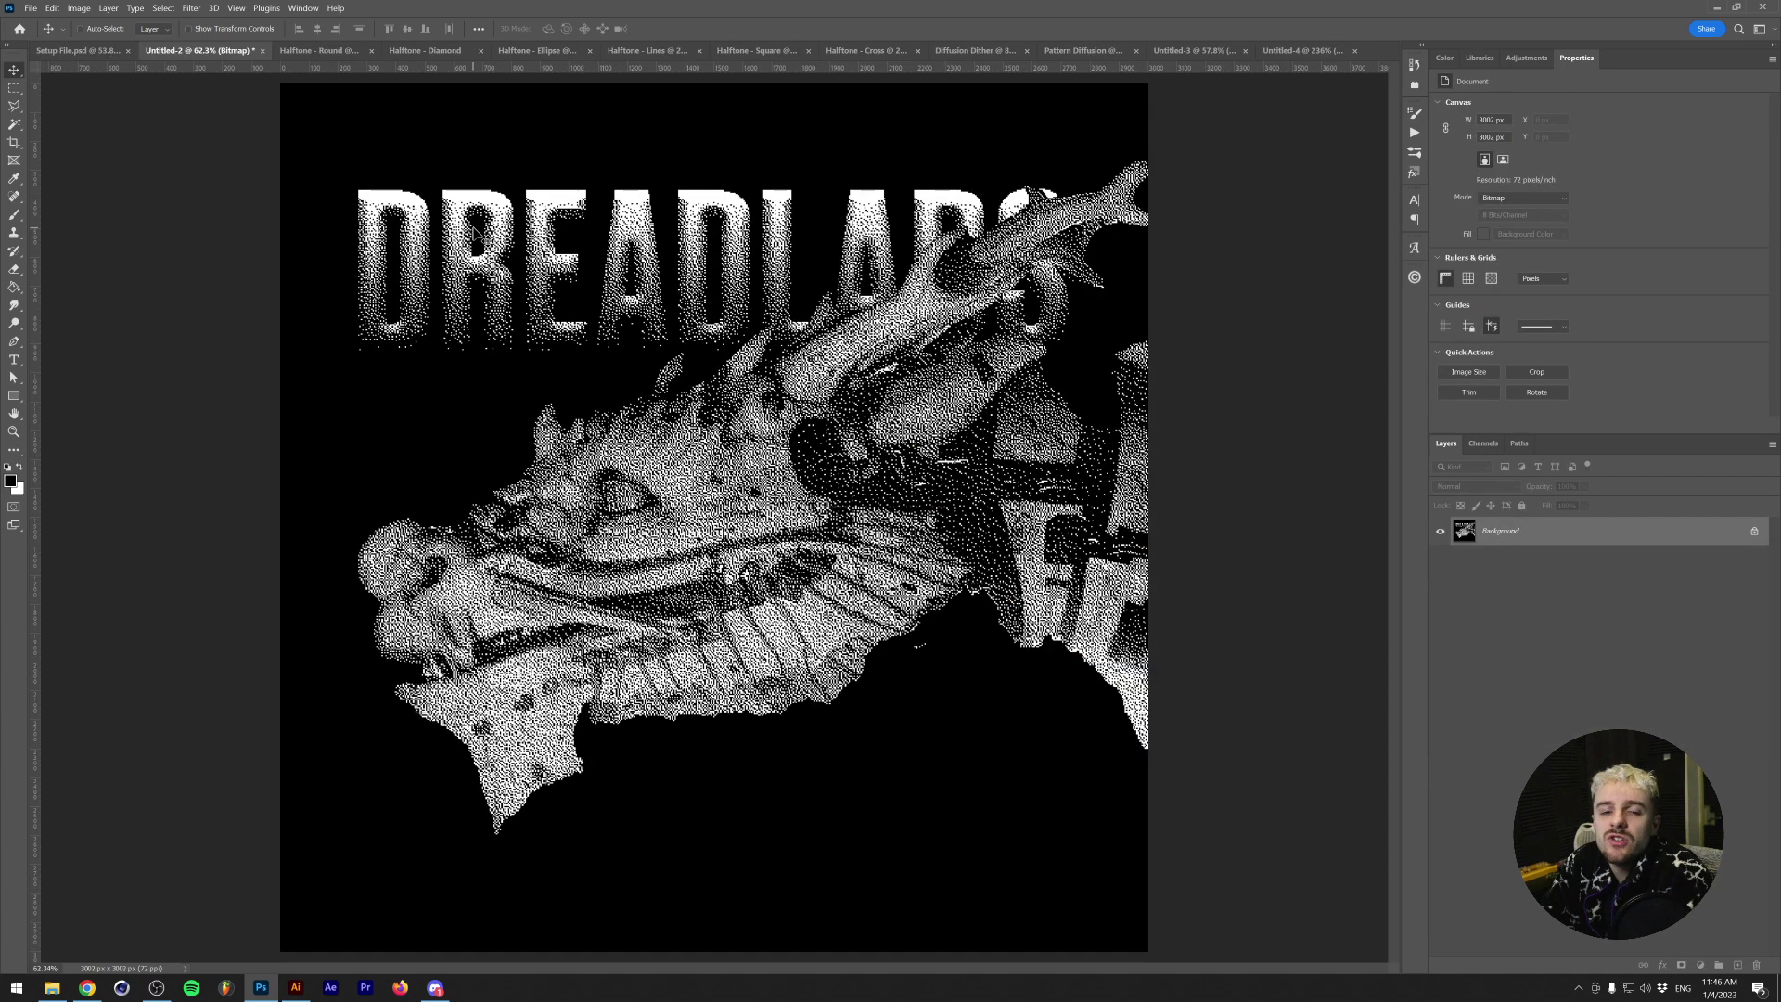